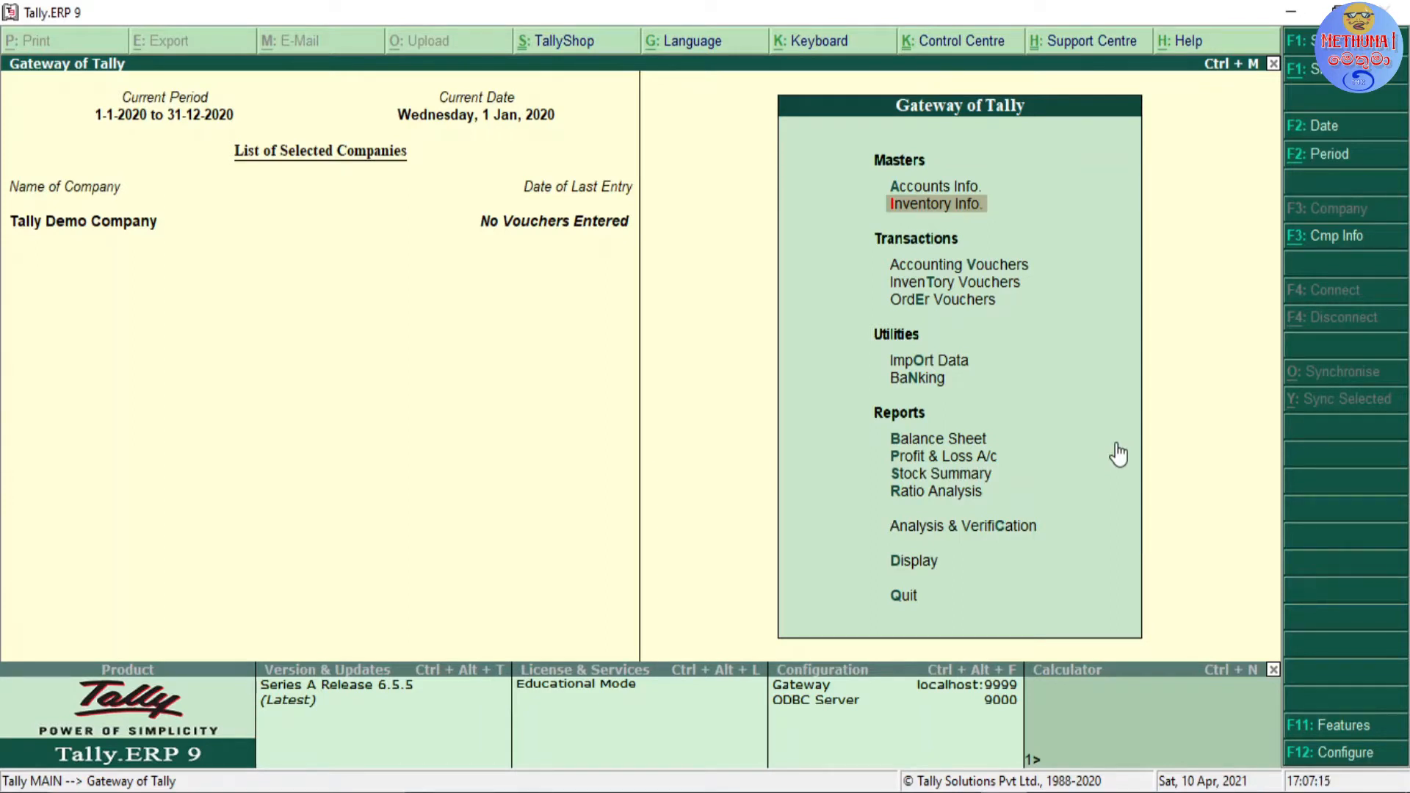
Step: Open the stock items options under the inventory masters
{"action": "left_click", "coordinate": [946, 213]}
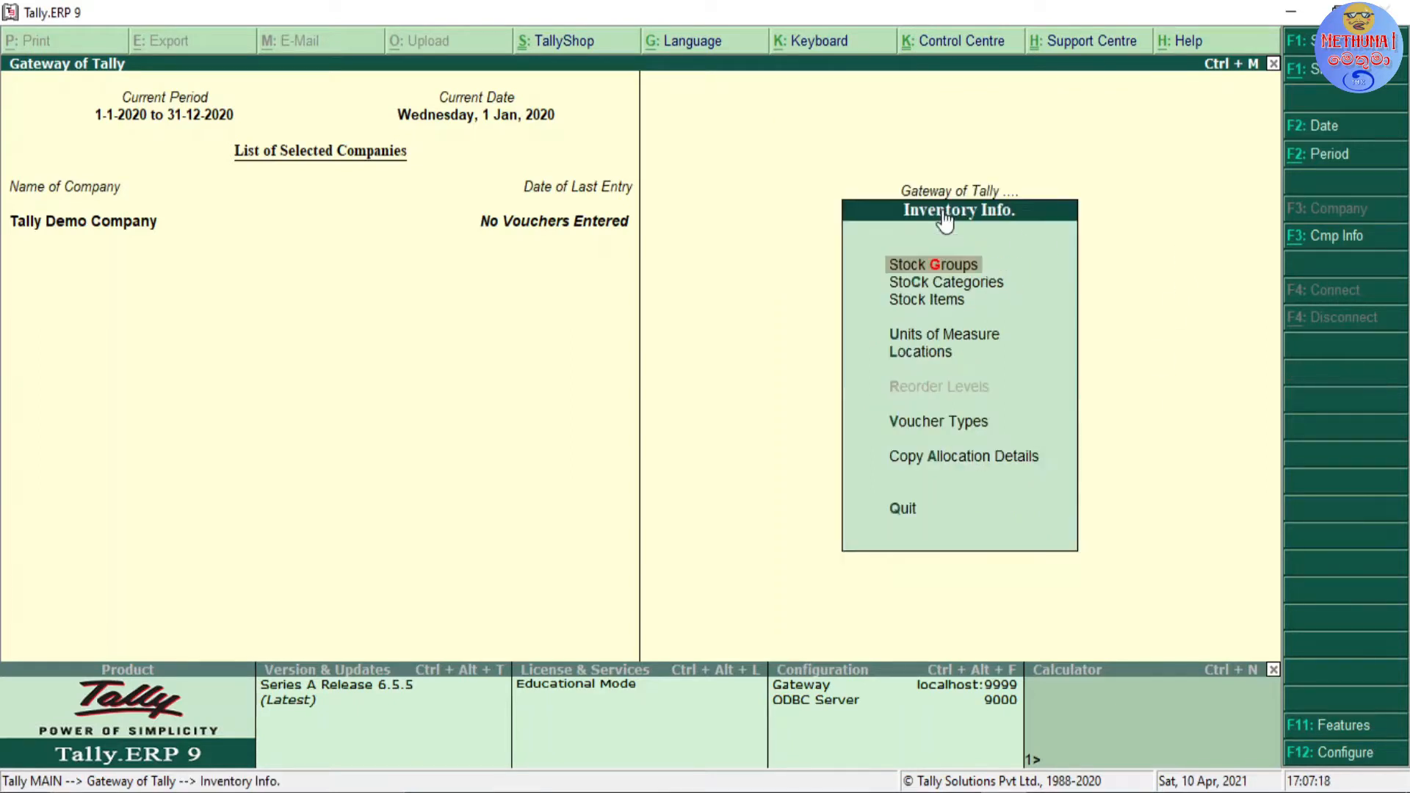
{"action": "left_click", "coordinate": [943, 312]}
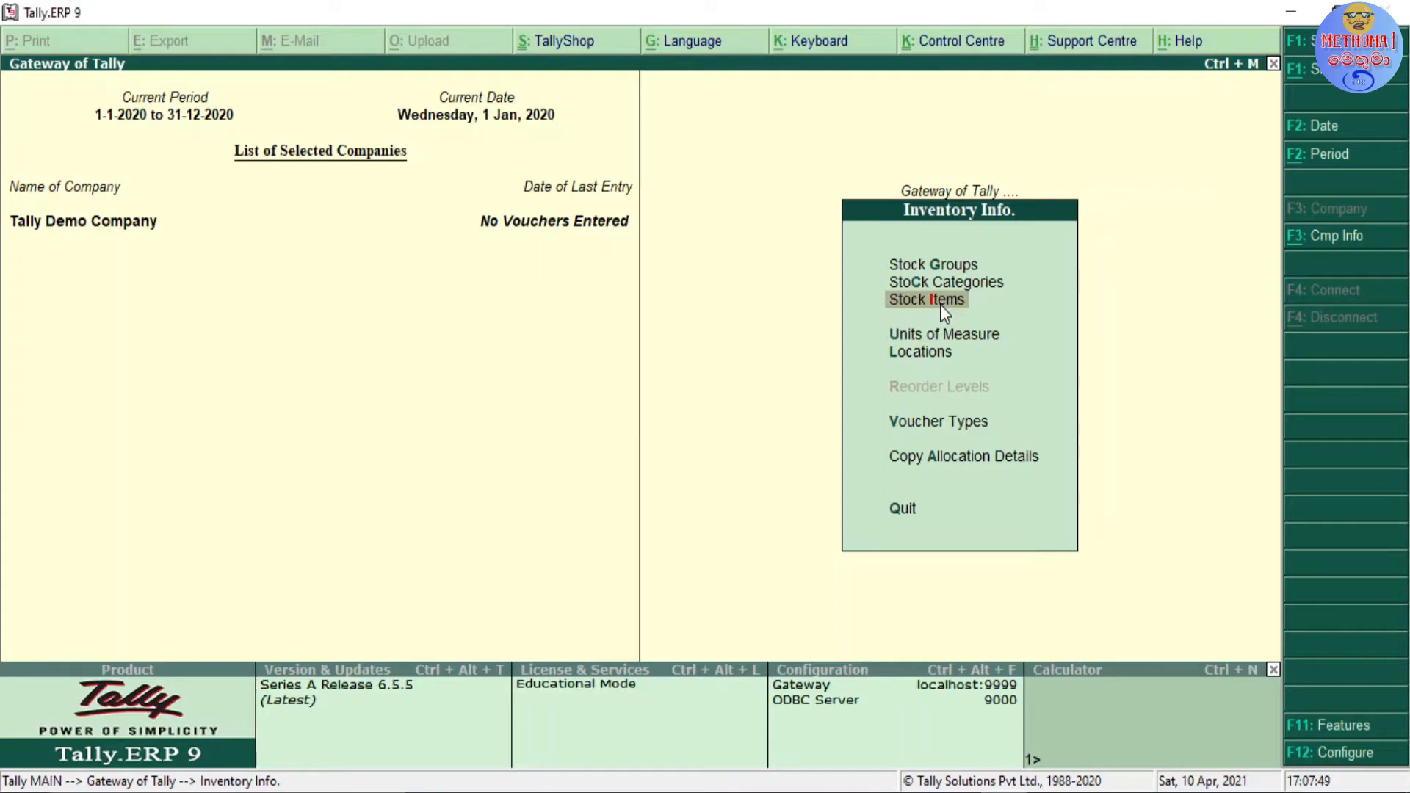
{"action": "key", "text": "Up"}
{"action": "key", "text": "Down"}
{"action": "key", "text": "Return"}
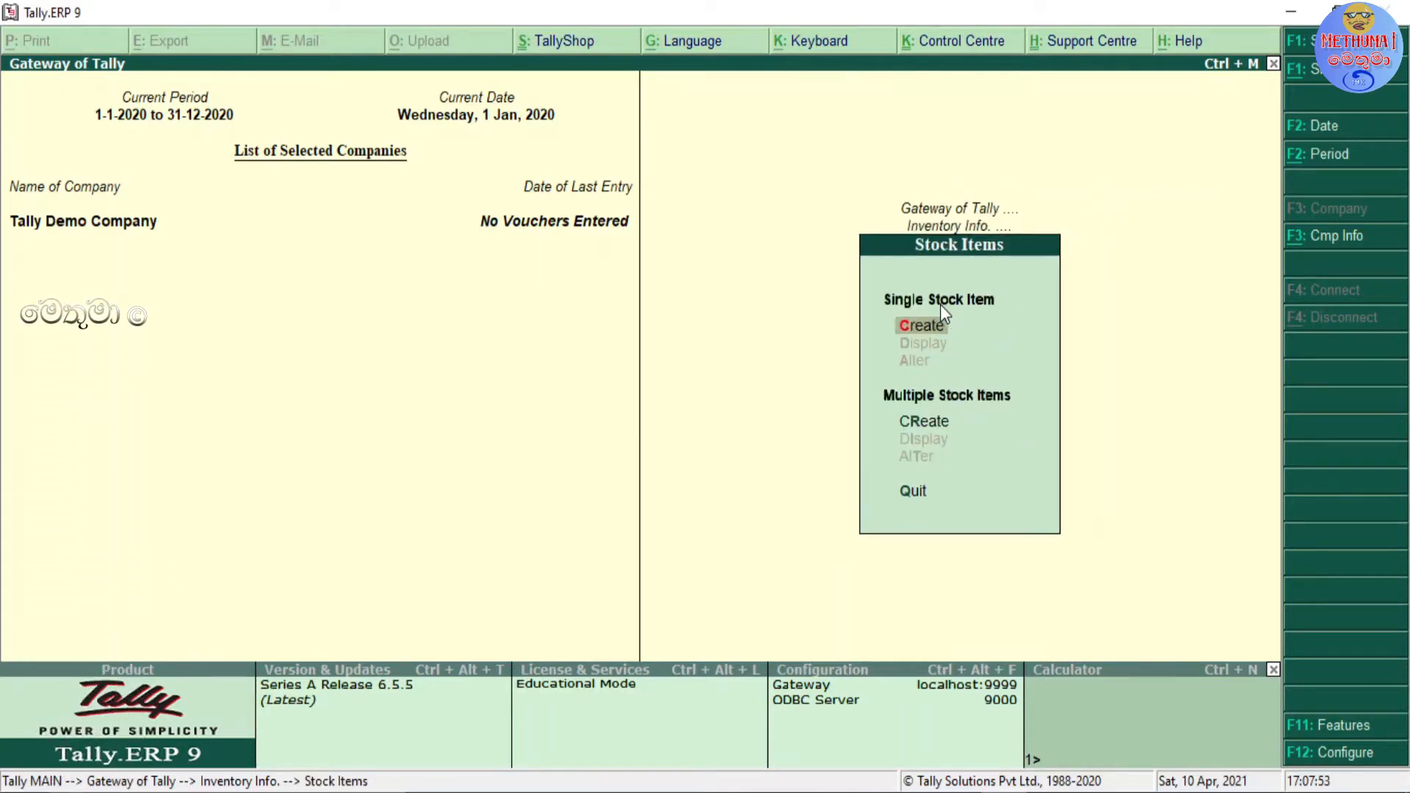
{"action": "key", "text": "Down"}
{"action": "key", "text": "Up"}
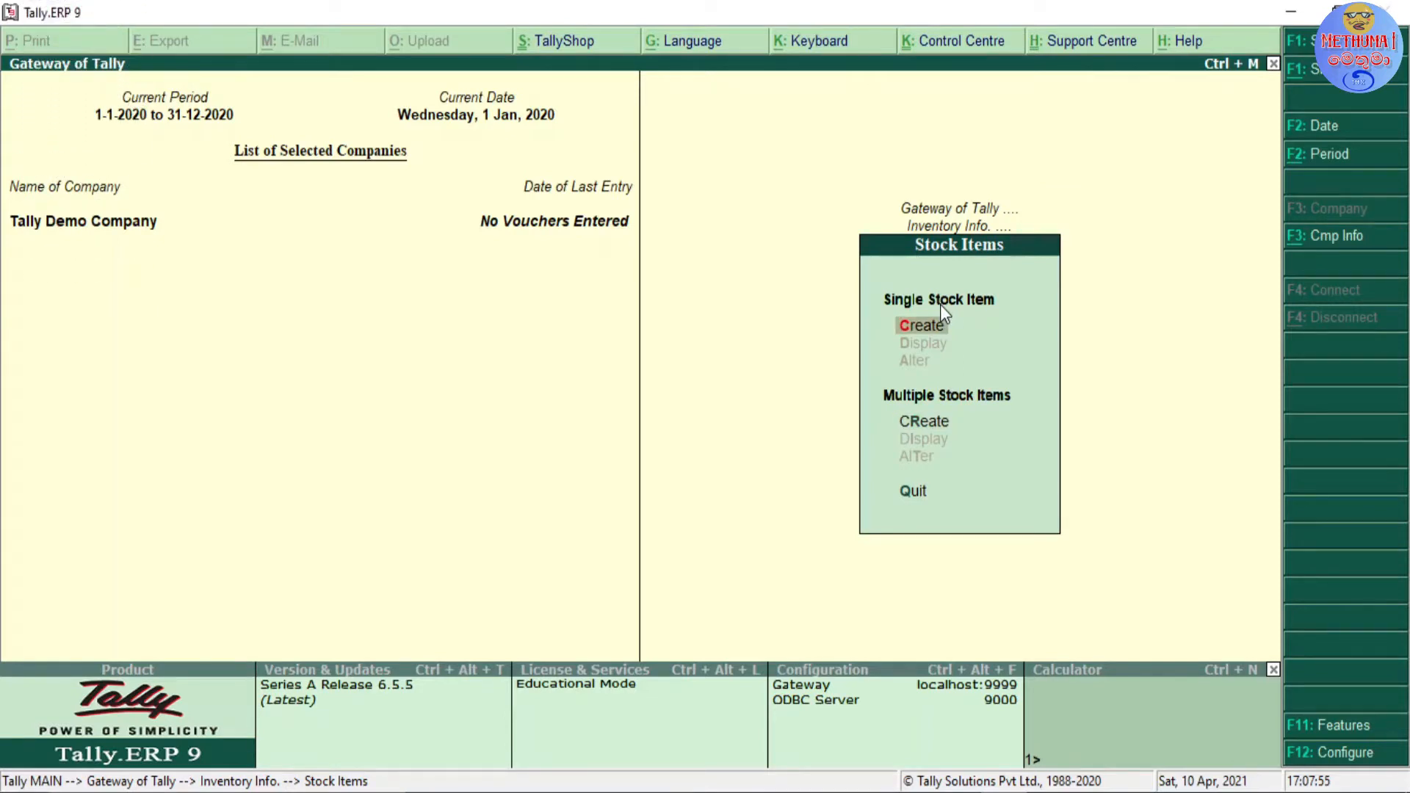
{"action": "key", "text": "Down"}
{"action": "key", "text": "Up"}
{"action": "key", "text": "Up"}
{"action": "key", "text": "Up"}
{"action": "key", "text": "Up"}
{"action": "key", "text": "Up"}
{"action": "key", "text": "Down"}
{"action": "key", "text": "Down"}
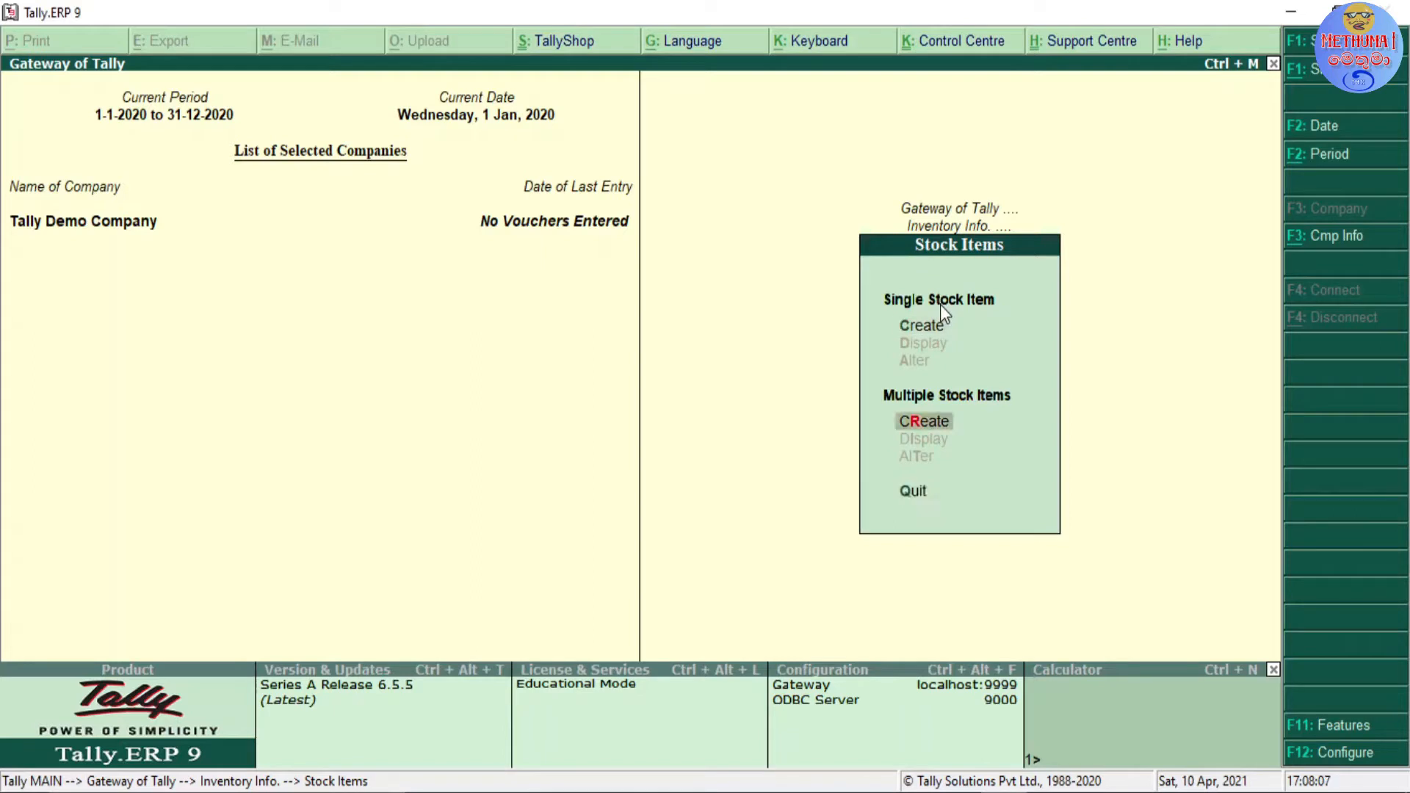
{"action": "key", "text": "Down"}
{"action": "key", "text": "Up"}
{"action": "key", "text": "Up"}
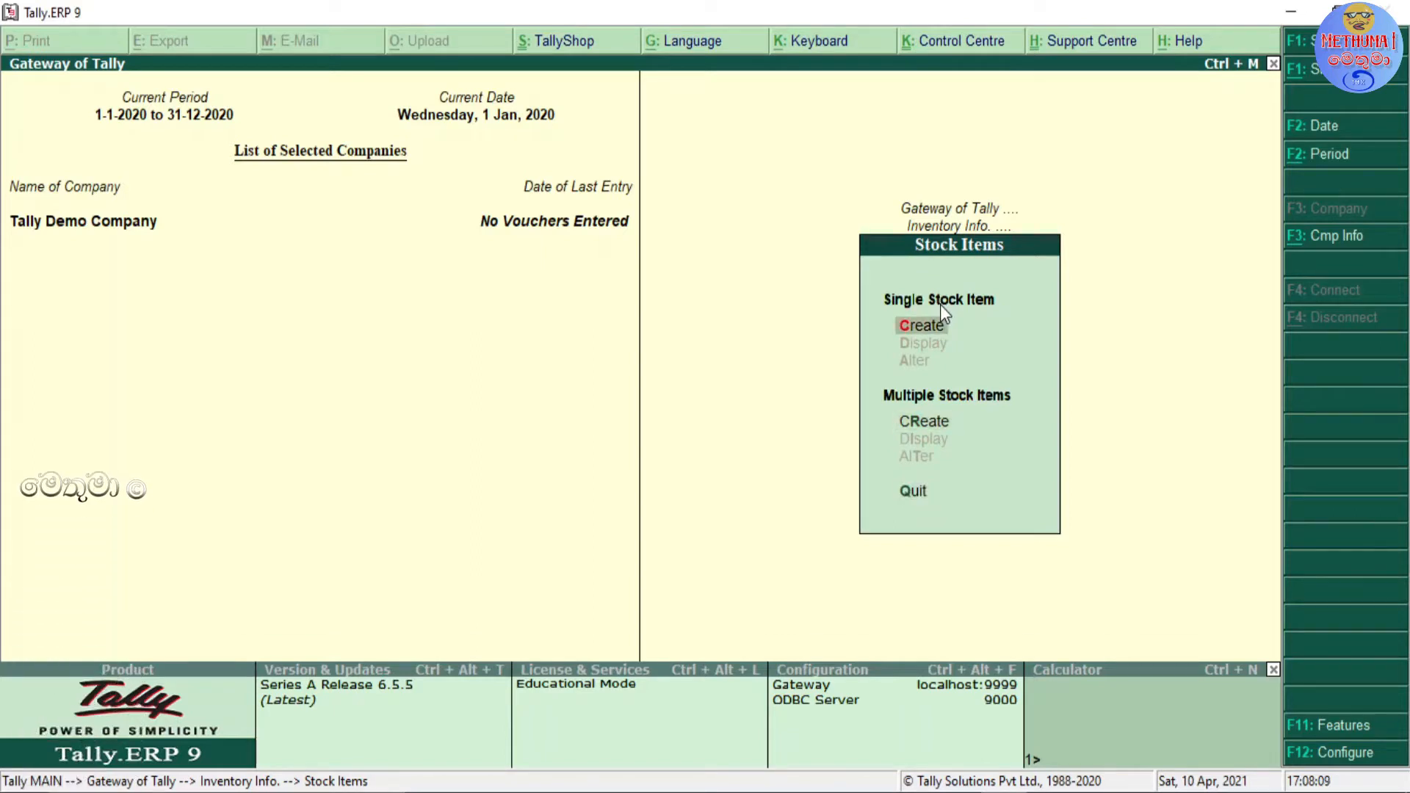
{"action": "key", "text": "Down"}
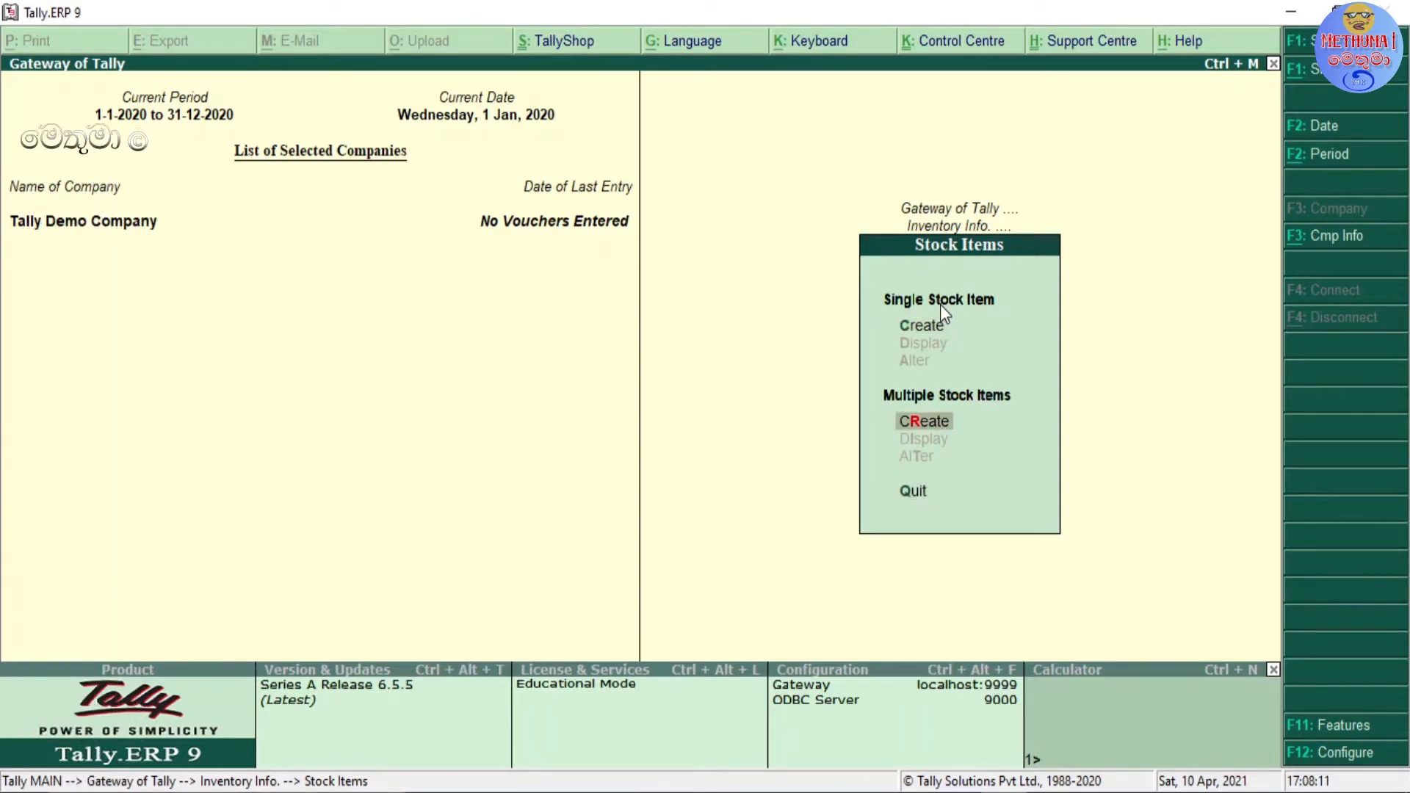
{"action": "key", "text": "Up"}
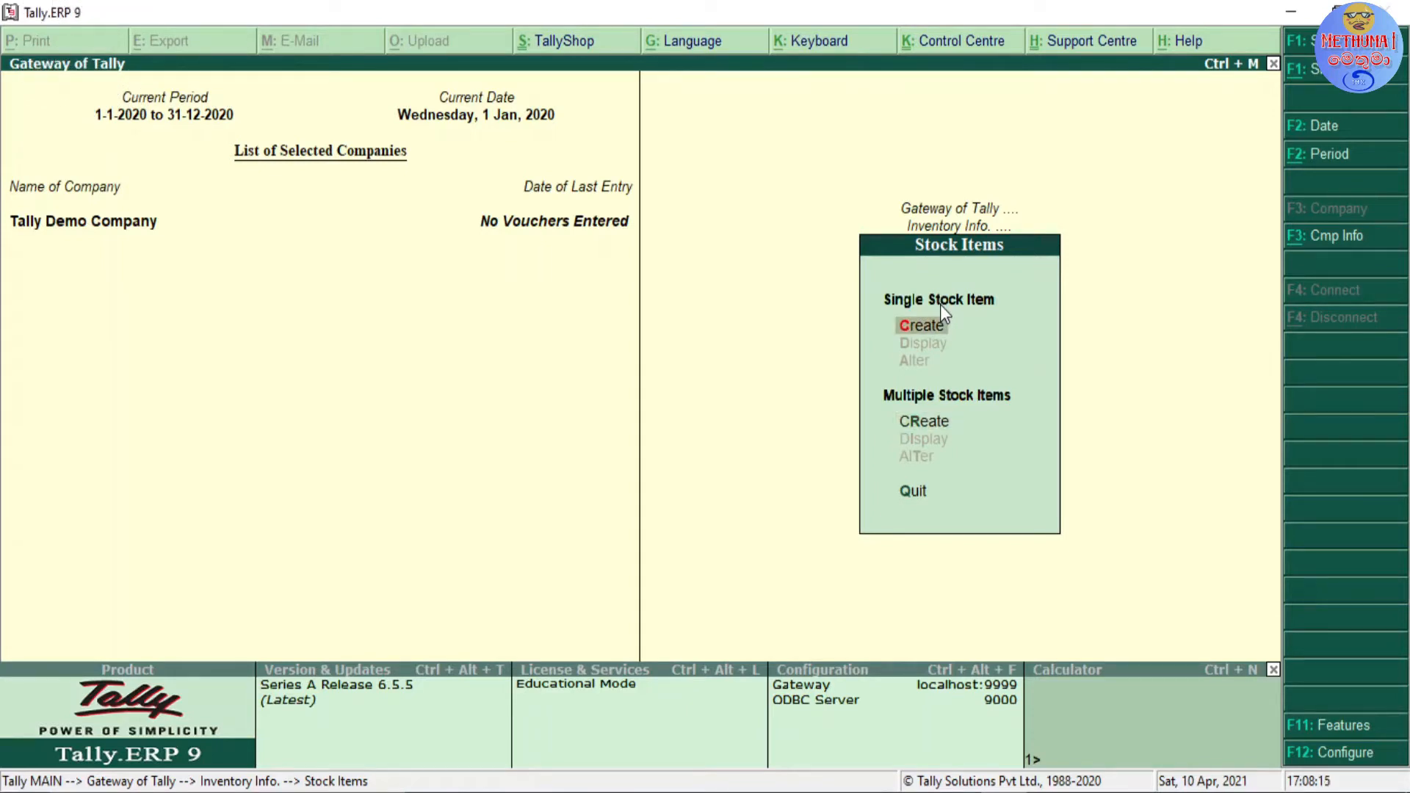
Step: Start creating a single stock item named LG 32" TV, leaving its alias blank
{"action": "key", "text": "Return"}
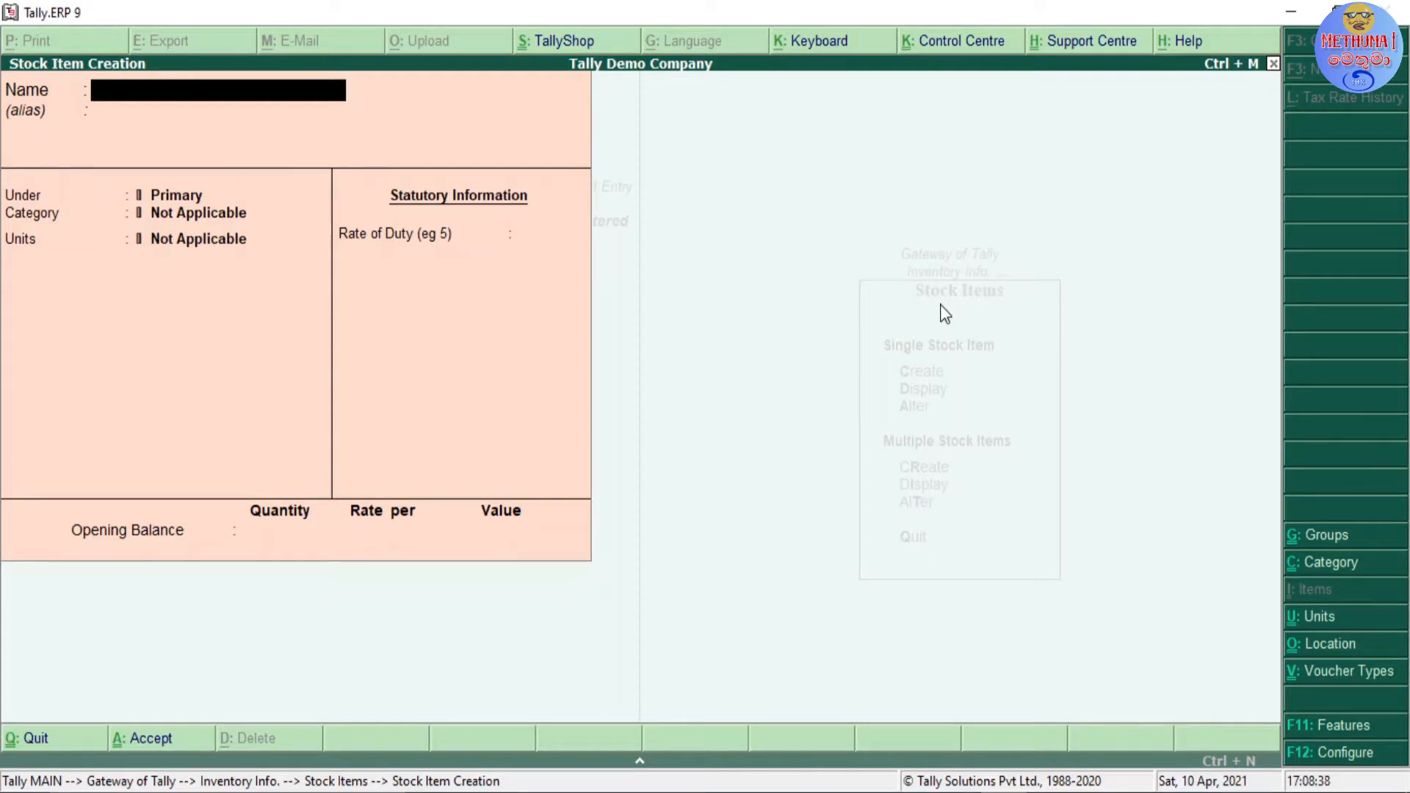
{"action": "type", "text": "LG"}
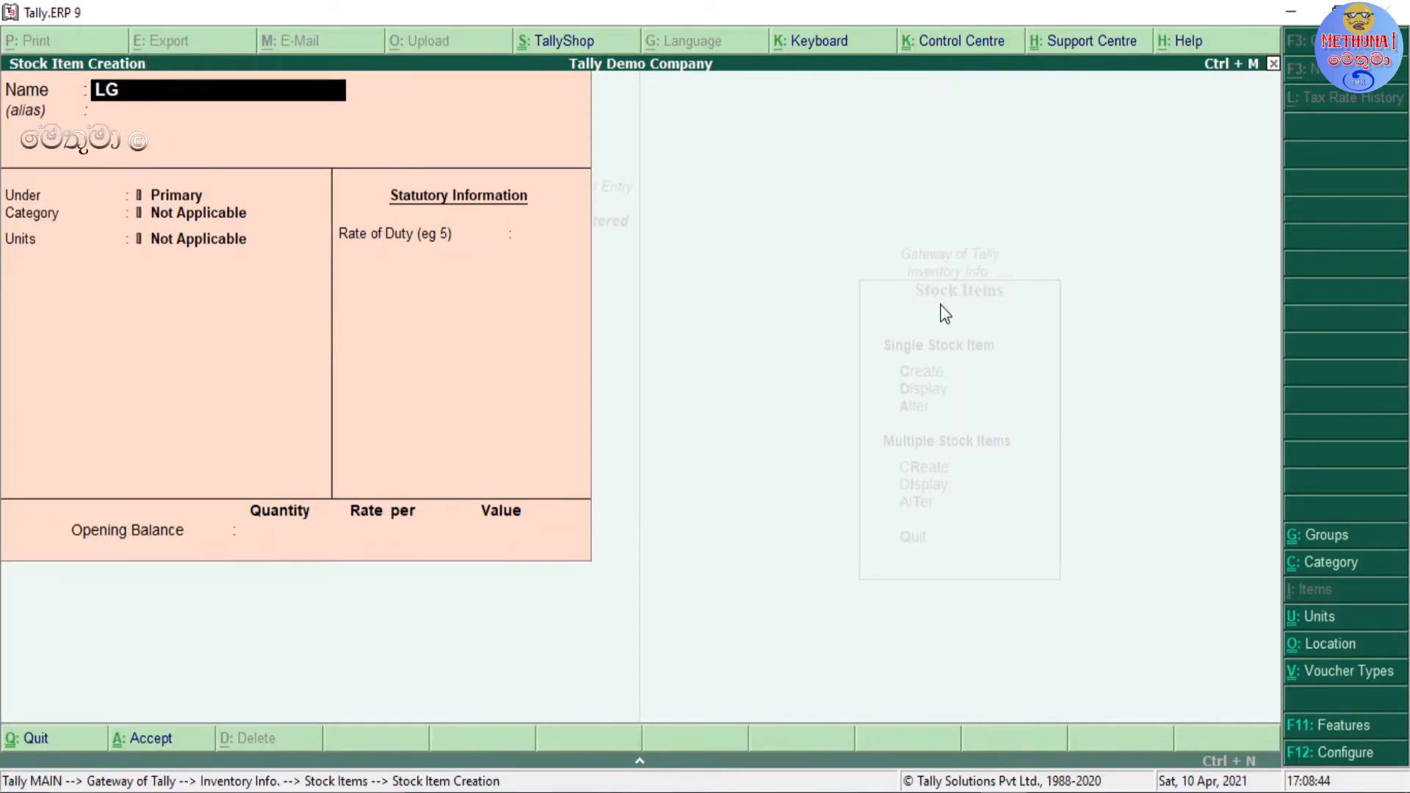
{"action": "type", "text": " 32"}
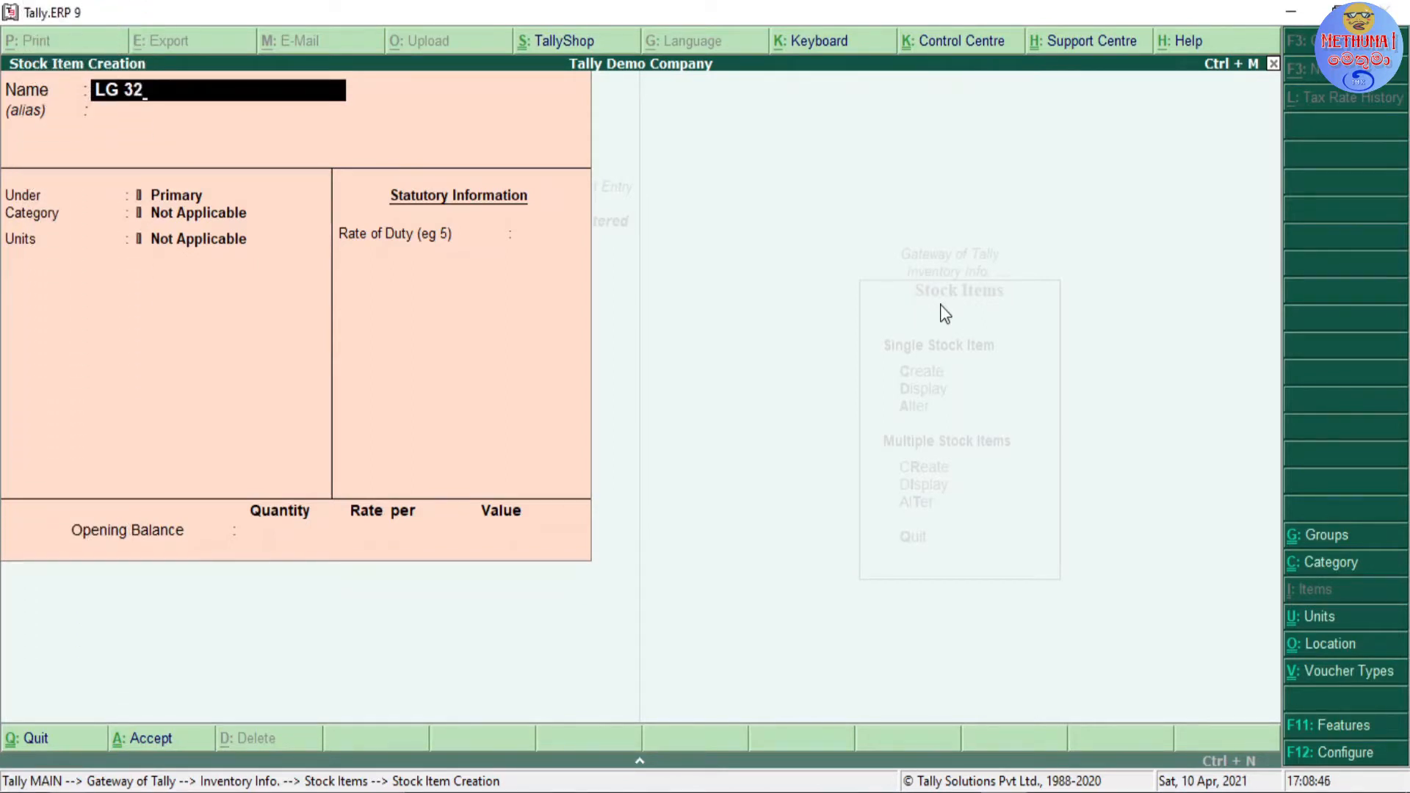
{"action": "type", "text": "\" TV"}
{"action": "key", "text": "Return"}
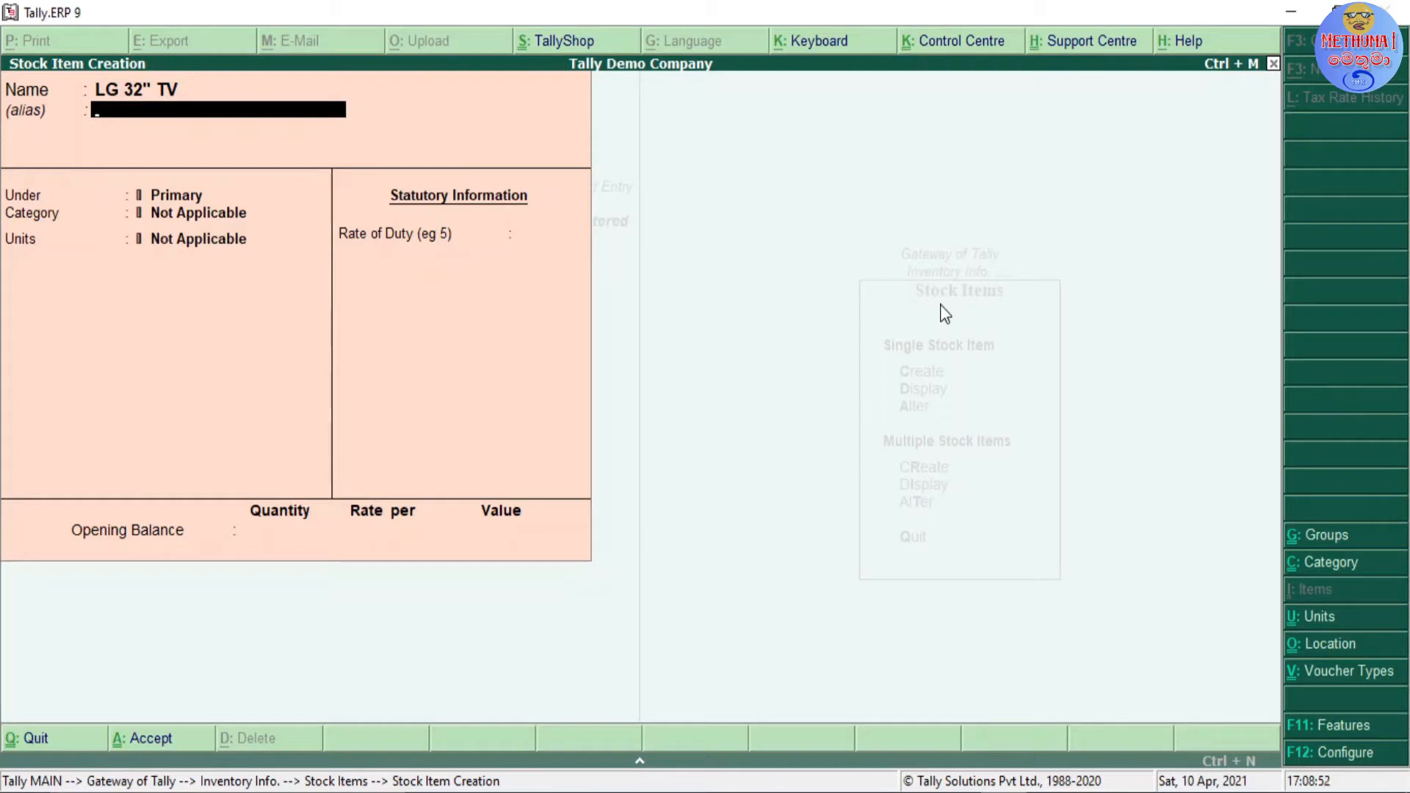
{"action": "key", "text": "Return"}
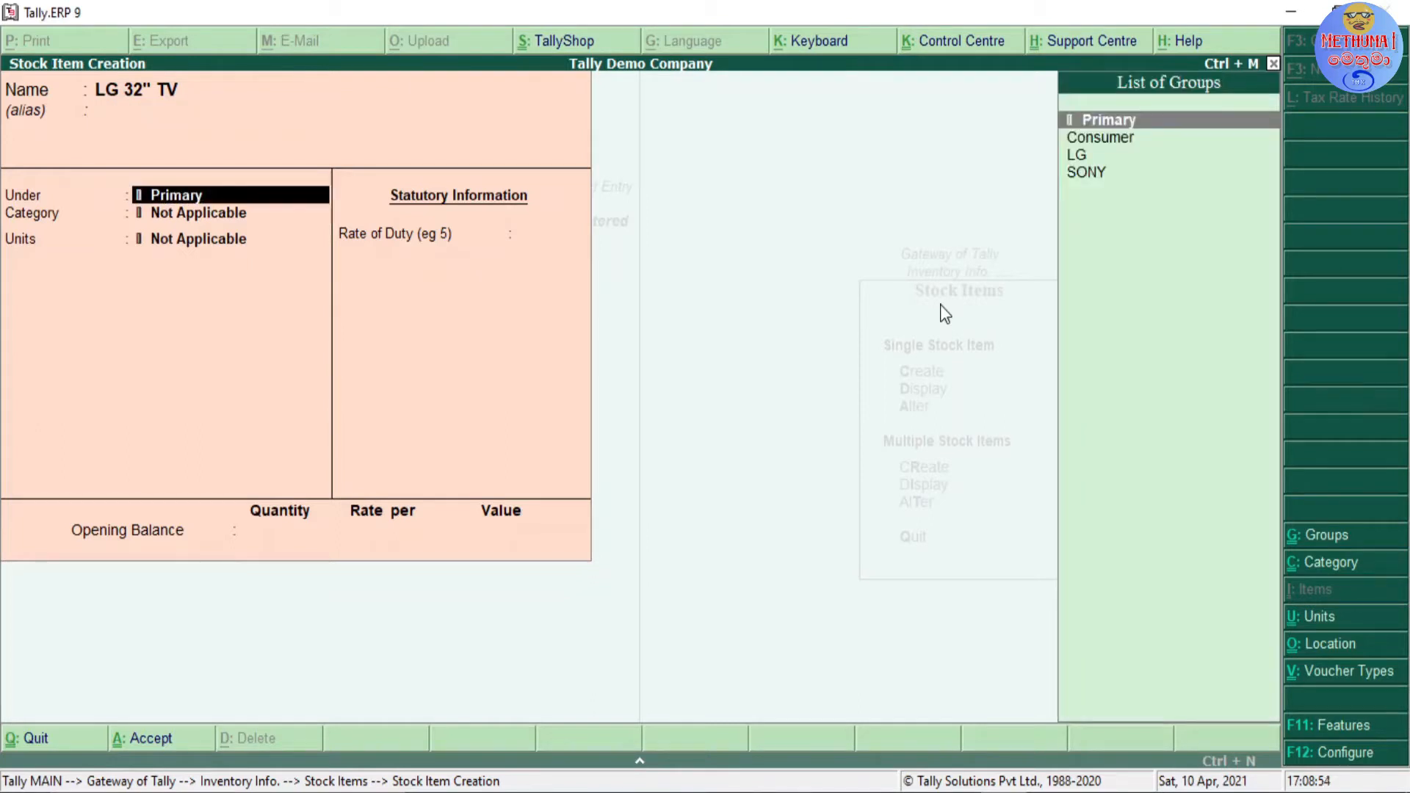
Step: Place the LG 32" TV stock item under the LG stock group
{"action": "key", "text": "Down"}
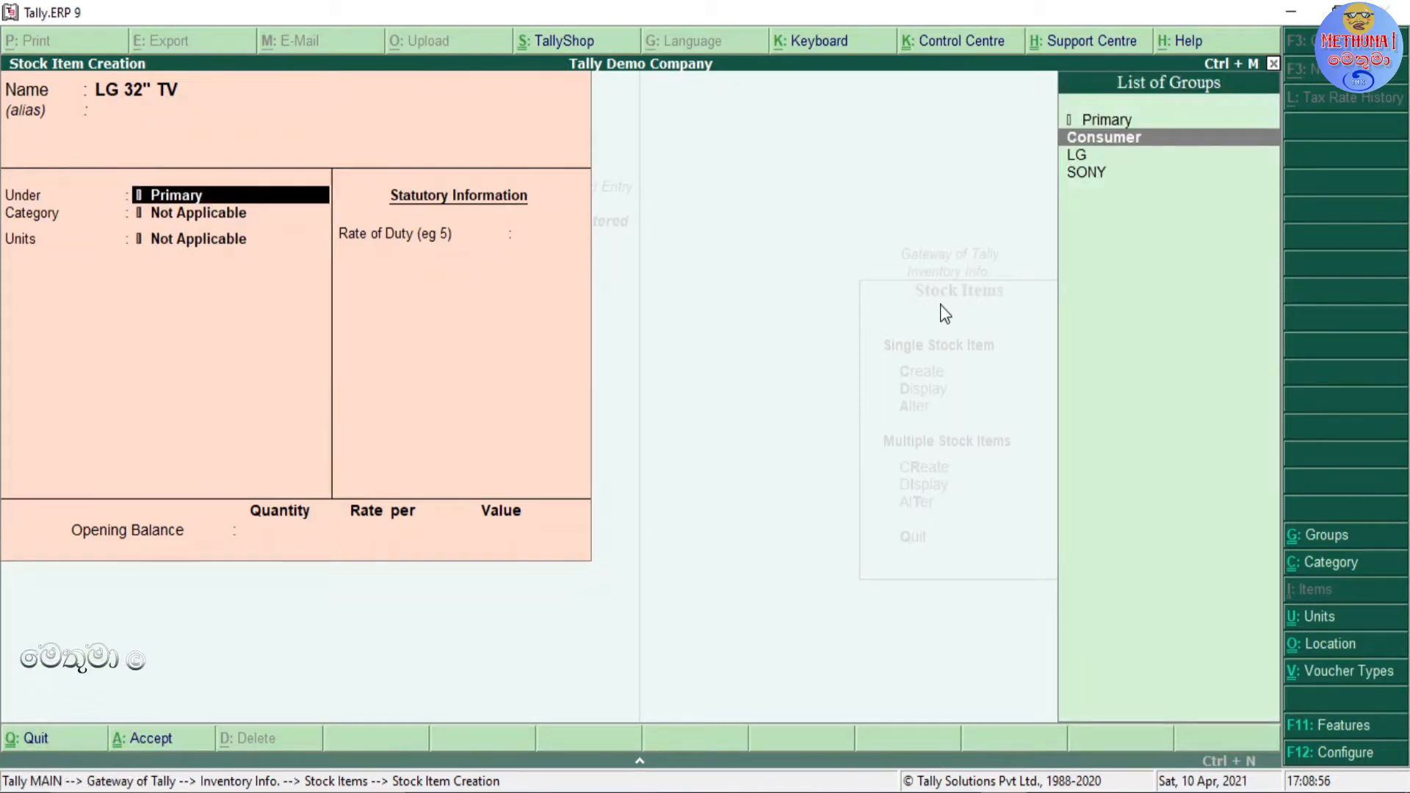
{"action": "key", "text": "Down"}
{"action": "key", "text": "Down"}
{"action": "key", "text": "Up"}
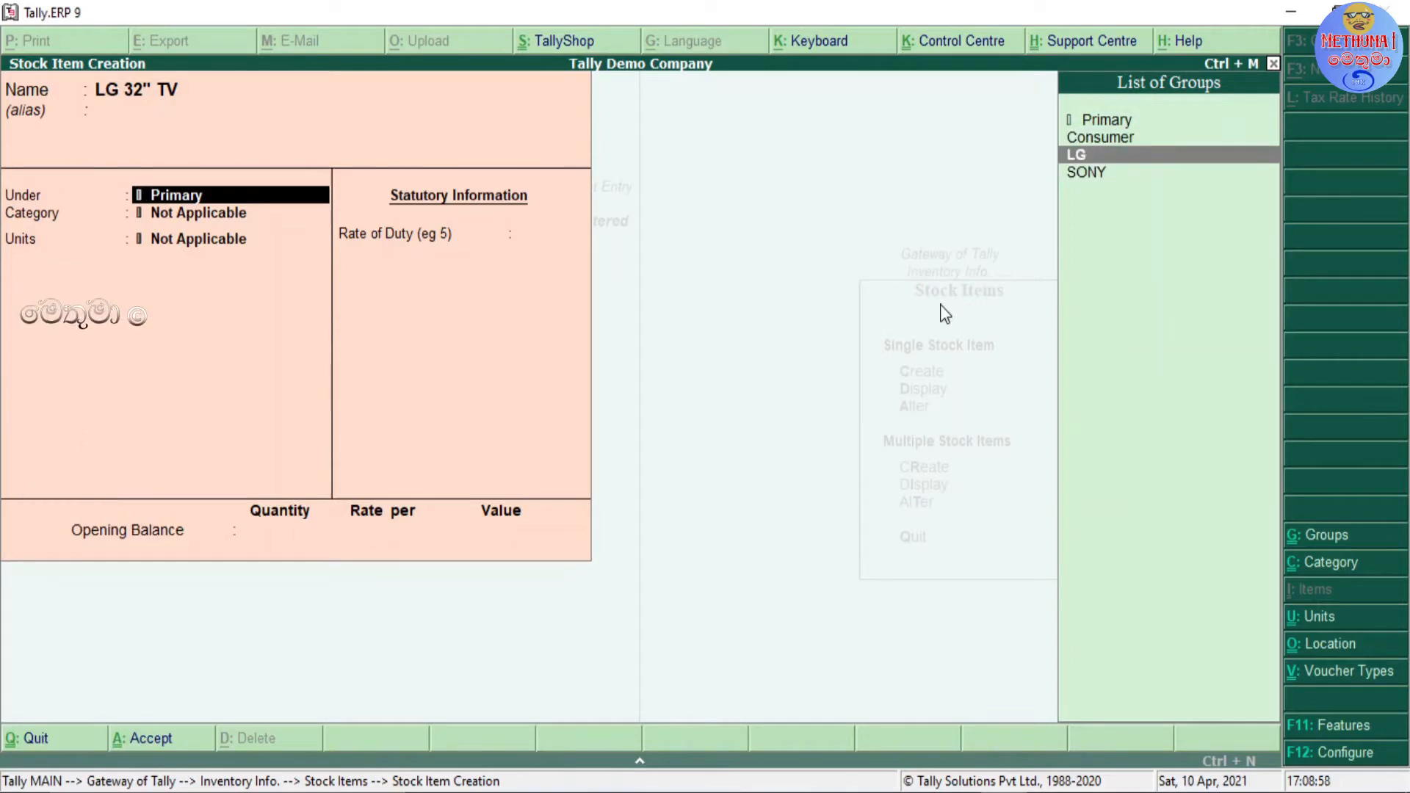
{"action": "key", "text": "Down"}
{"action": "key", "text": "Up"}
{"action": "key", "text": "Down"}
{"action": "key", "text": "Up"}
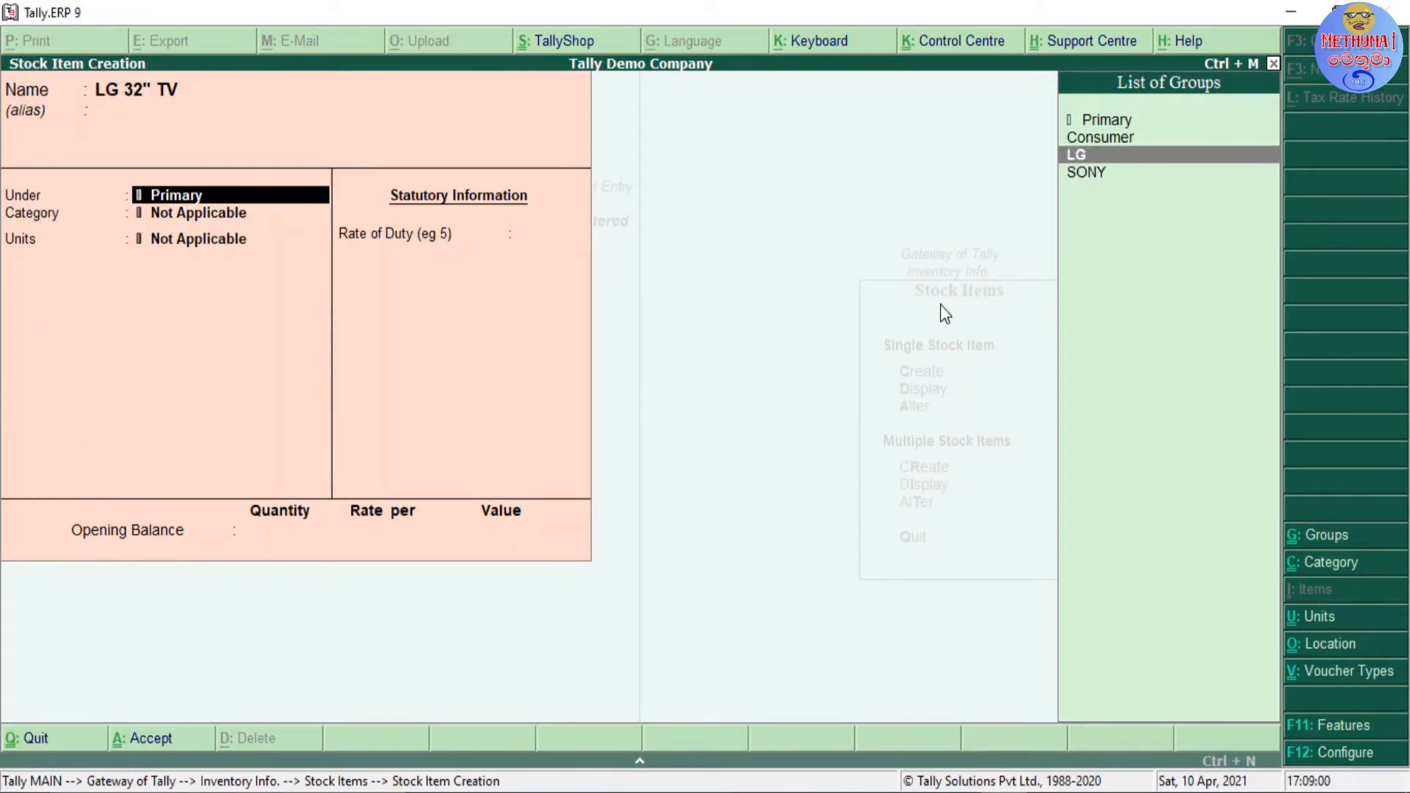
{"action": "key", "text": "Return"}
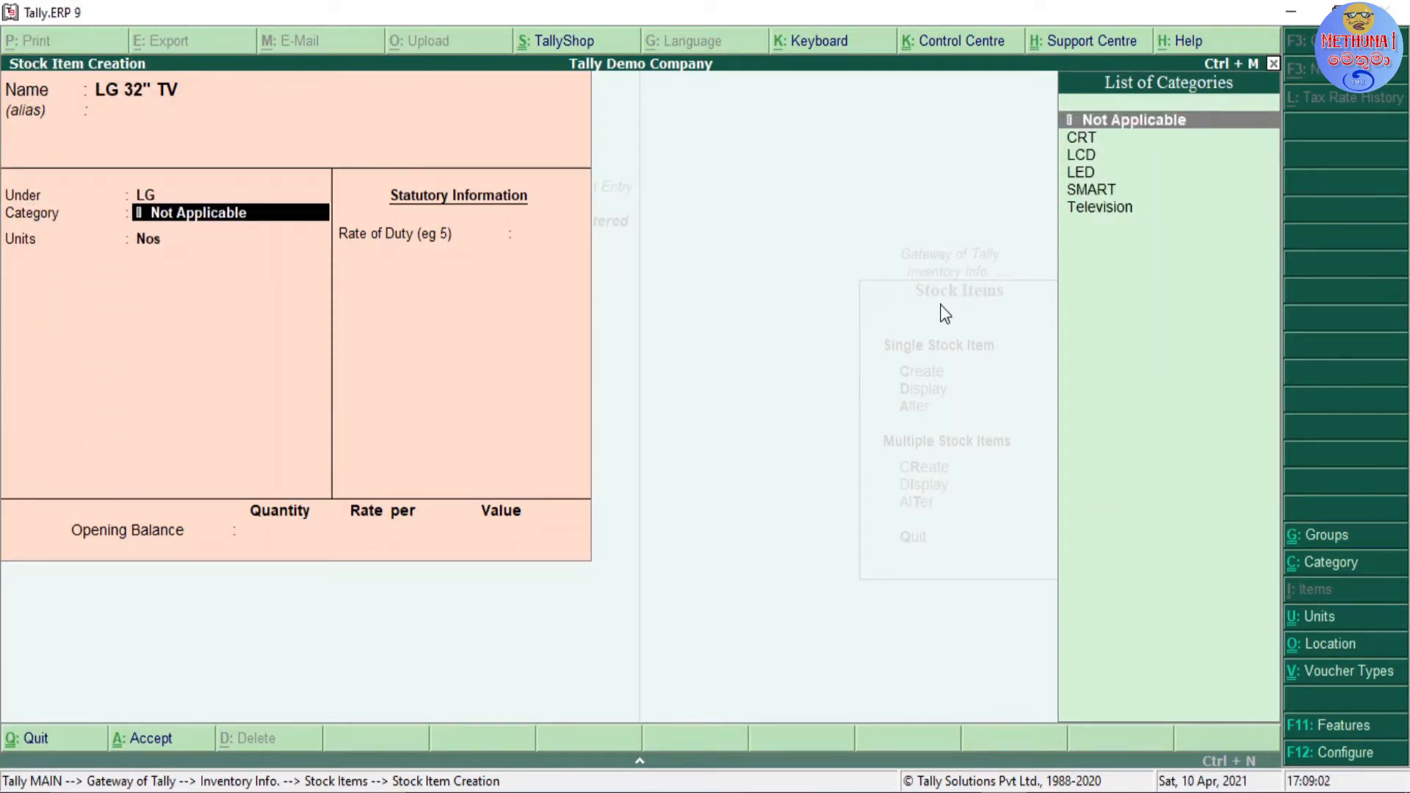
Step: Assign the CRT stock category to the LG 32" TV item
{"action": "key", "text": "Down"}
{"action": "key", "text": "Down"}
{"action": "key", "text": "Down"}
{"action": "key", "text": "Down"}
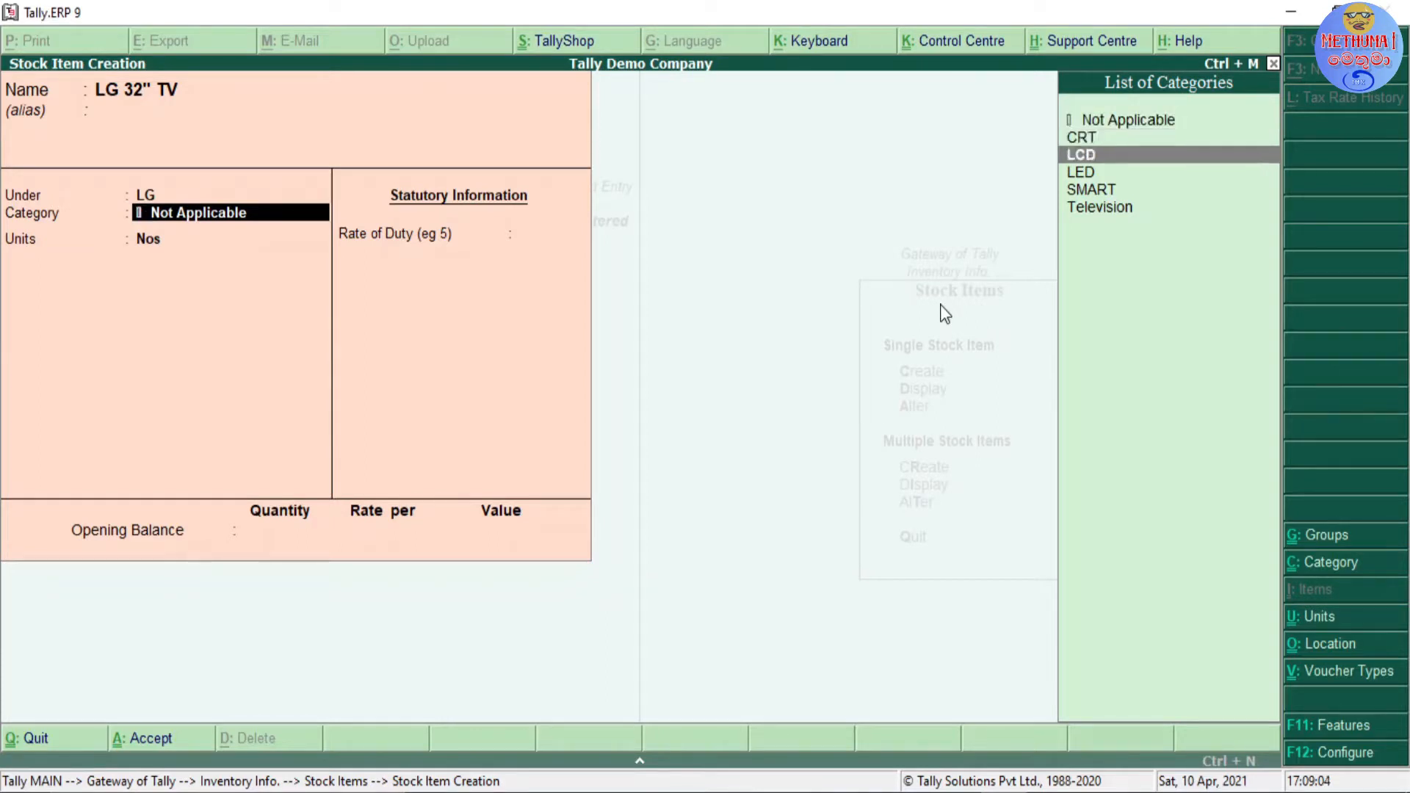
{"action": "key", "text": "Down"}
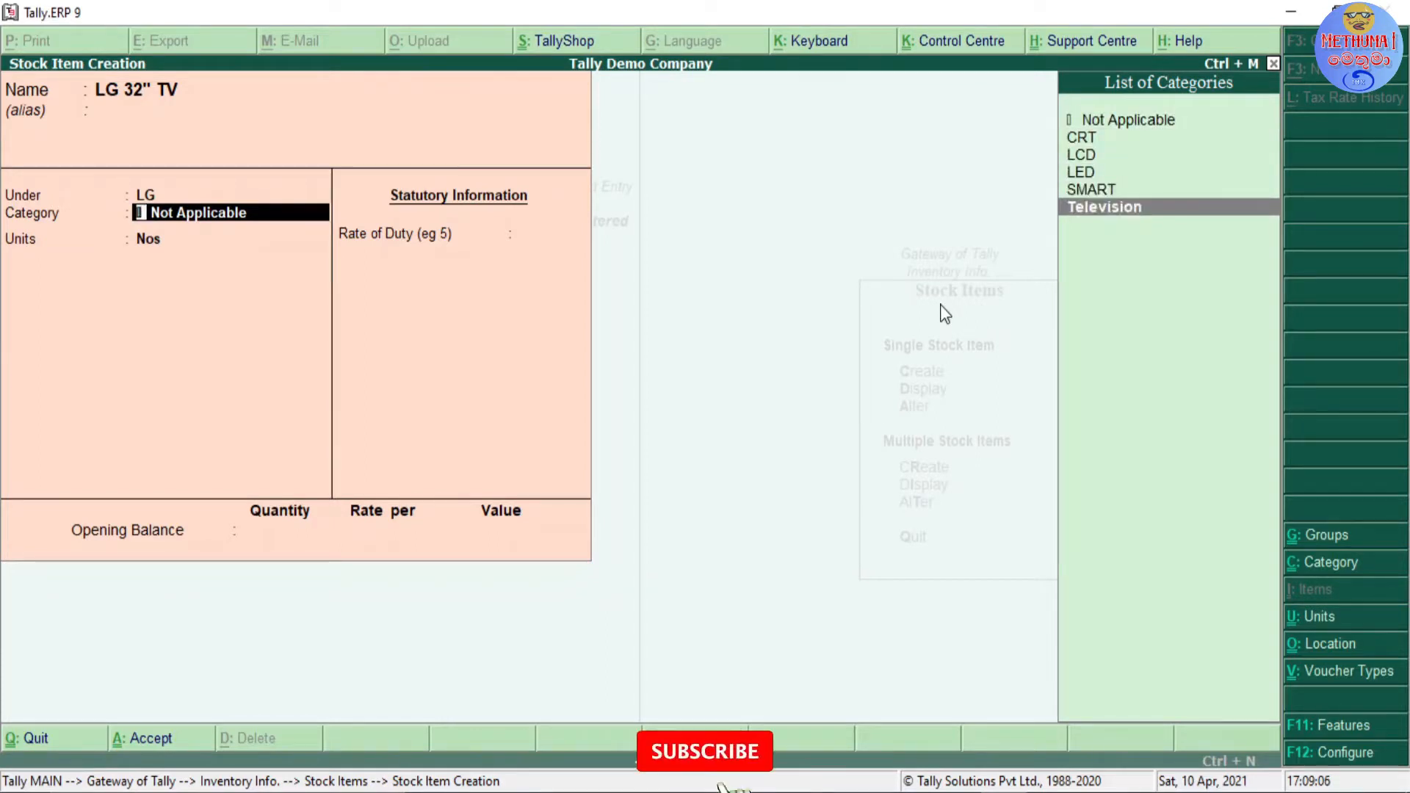
{"action": "key", "text": "Up"}
{"action": "key", "text": "Up"}
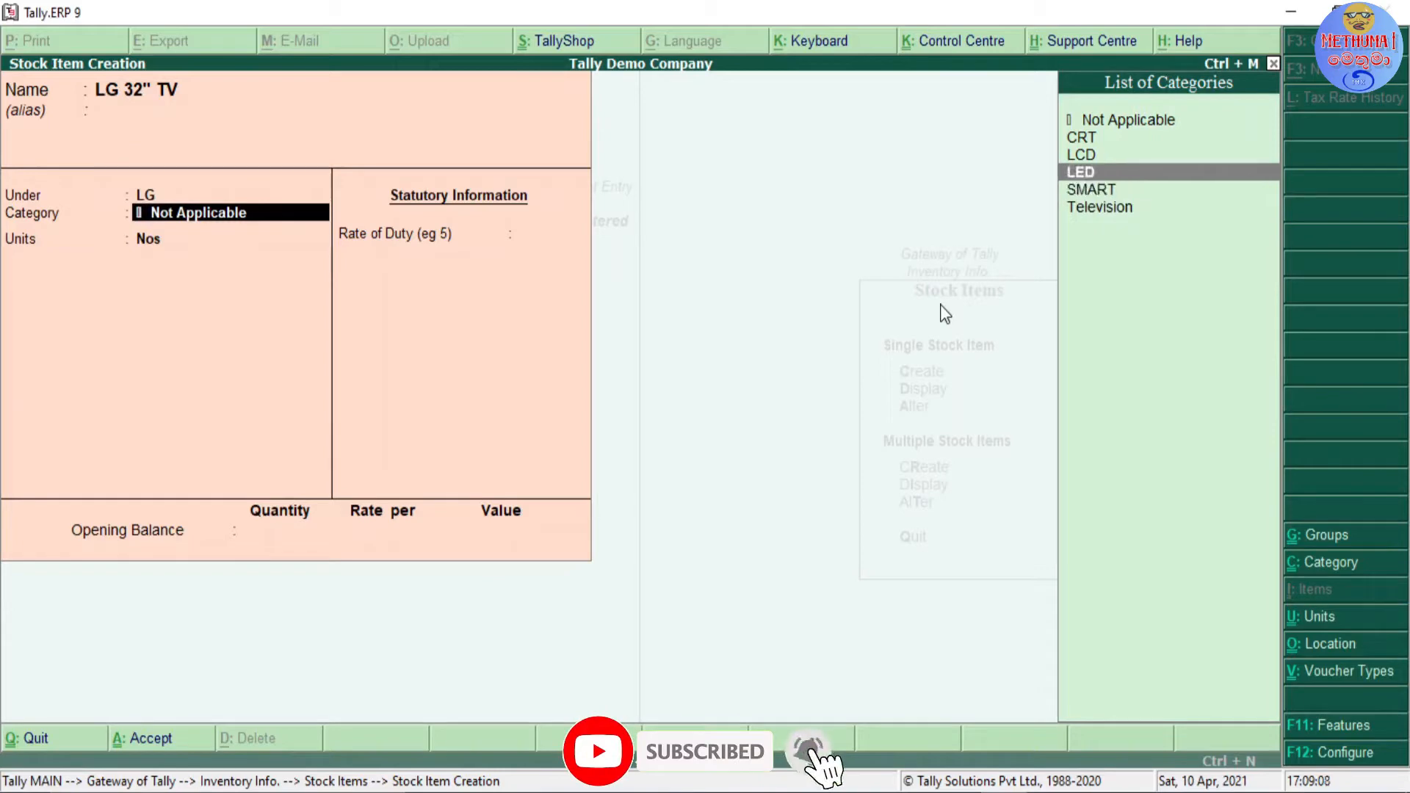
{"action": "key", "text": "Up"}
{"action": "key", "text": "Up"}
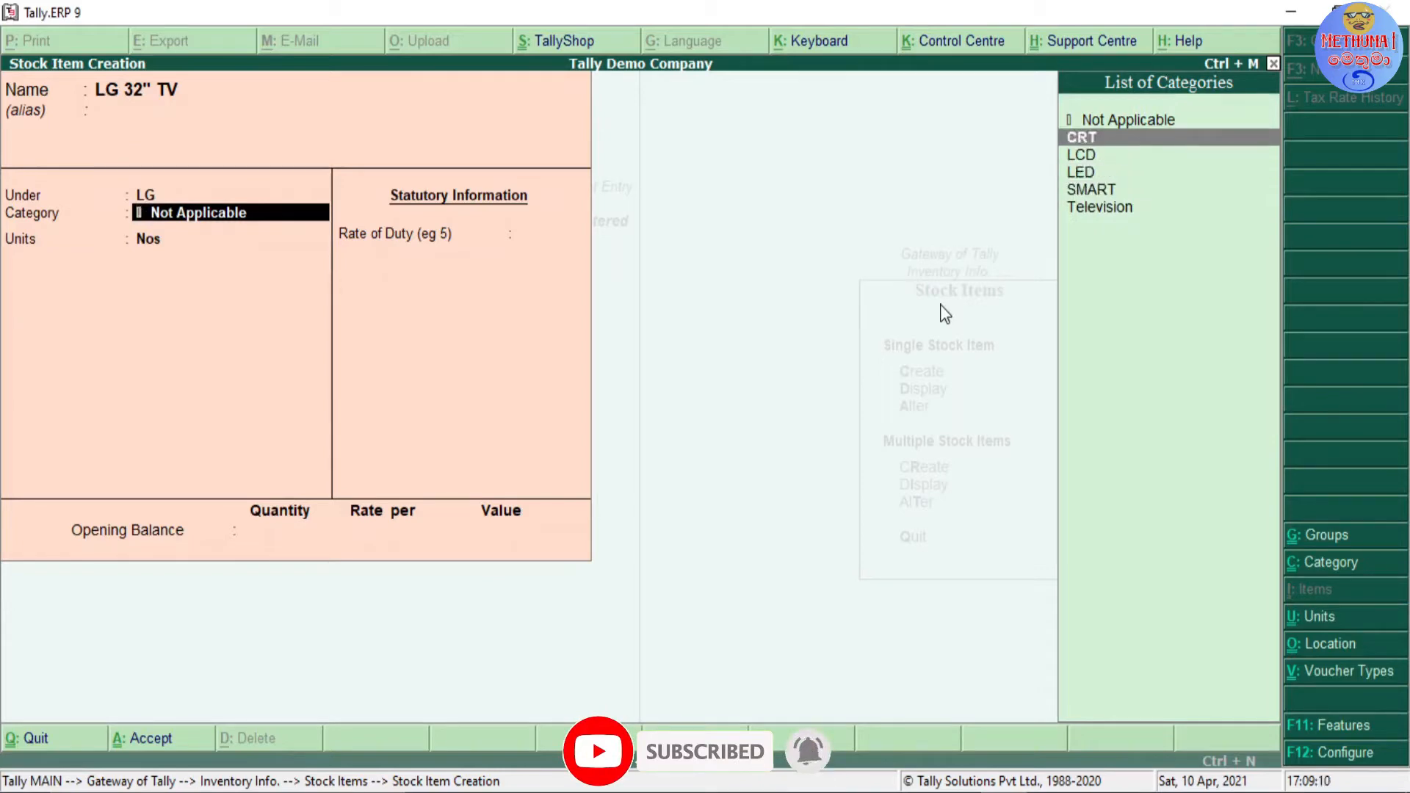
{"action": "key", "text": "Down"}
{"action": "key", "text": "Up"}
{"action": "key", "text": "Return"}
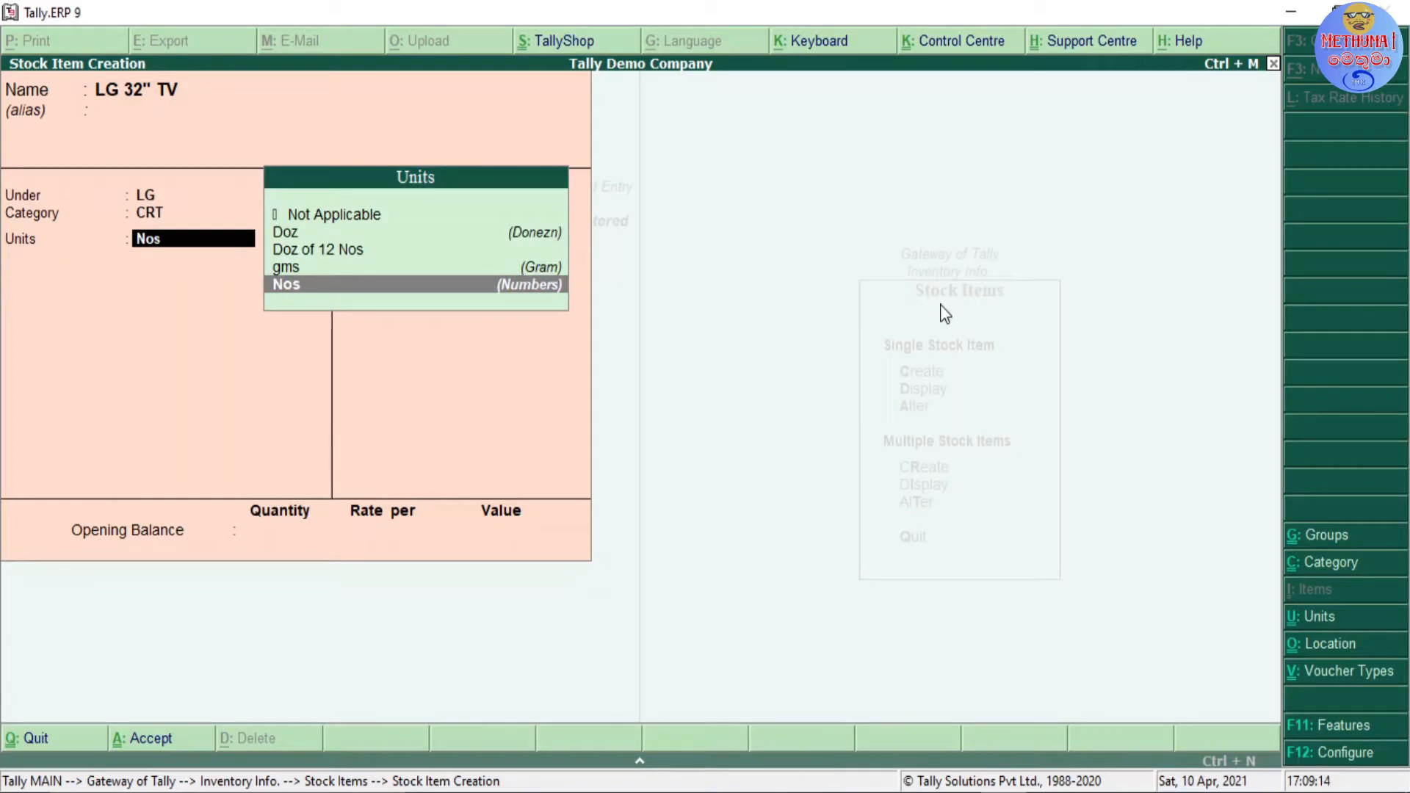
Step: Choose Nos (Numbers) as the unit of measure for the LG 32" TV item
{"action": "key", "text": "Up"}
{"action": "key", "text": "Up"}
{"action": "key", "text": "Up"}
{"action": "key", "text": "Up"}
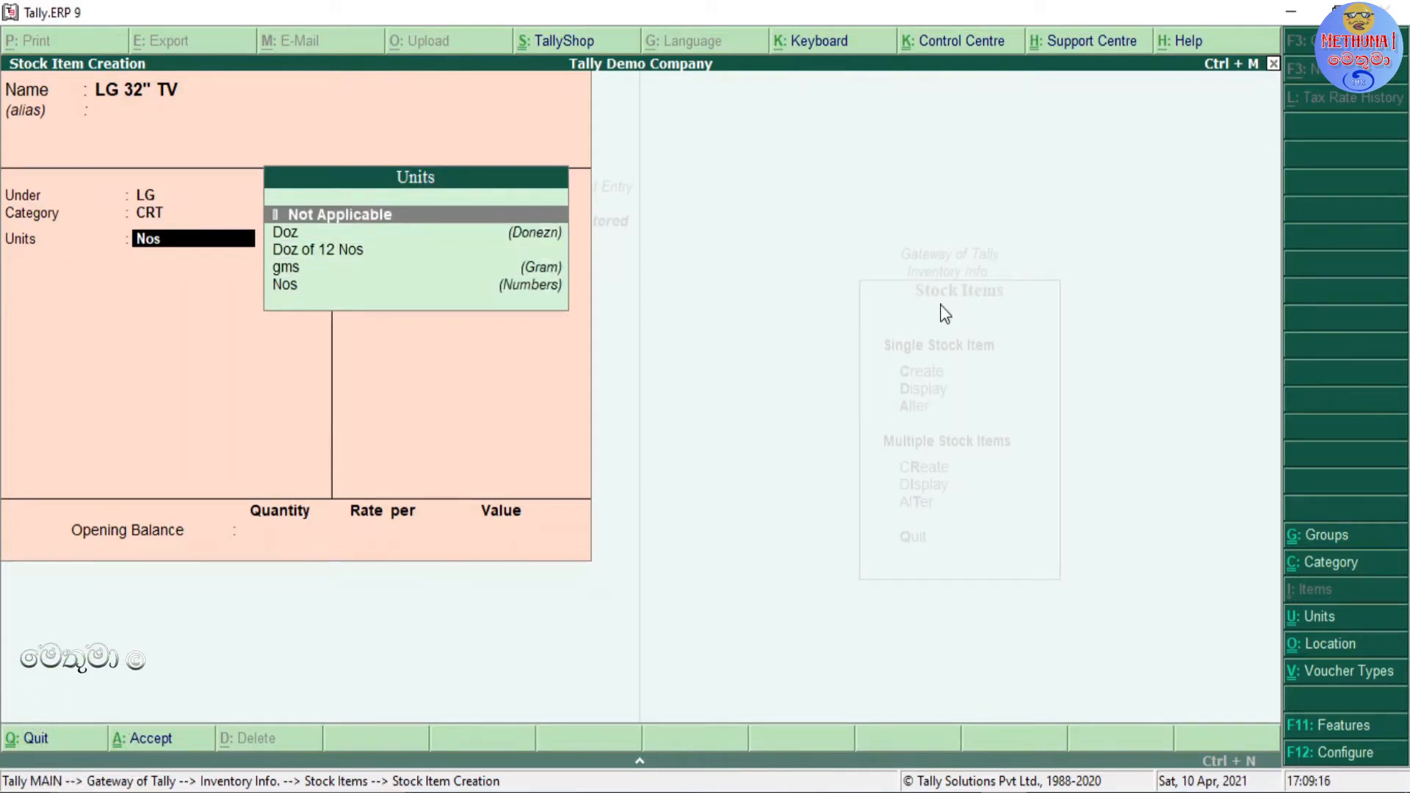
{"action": "key", "text": "Down"}
{"action": "key", "text": "Down"}
{"action": "key", "text": "Down"}
{"action": "key", "text": "Down"}
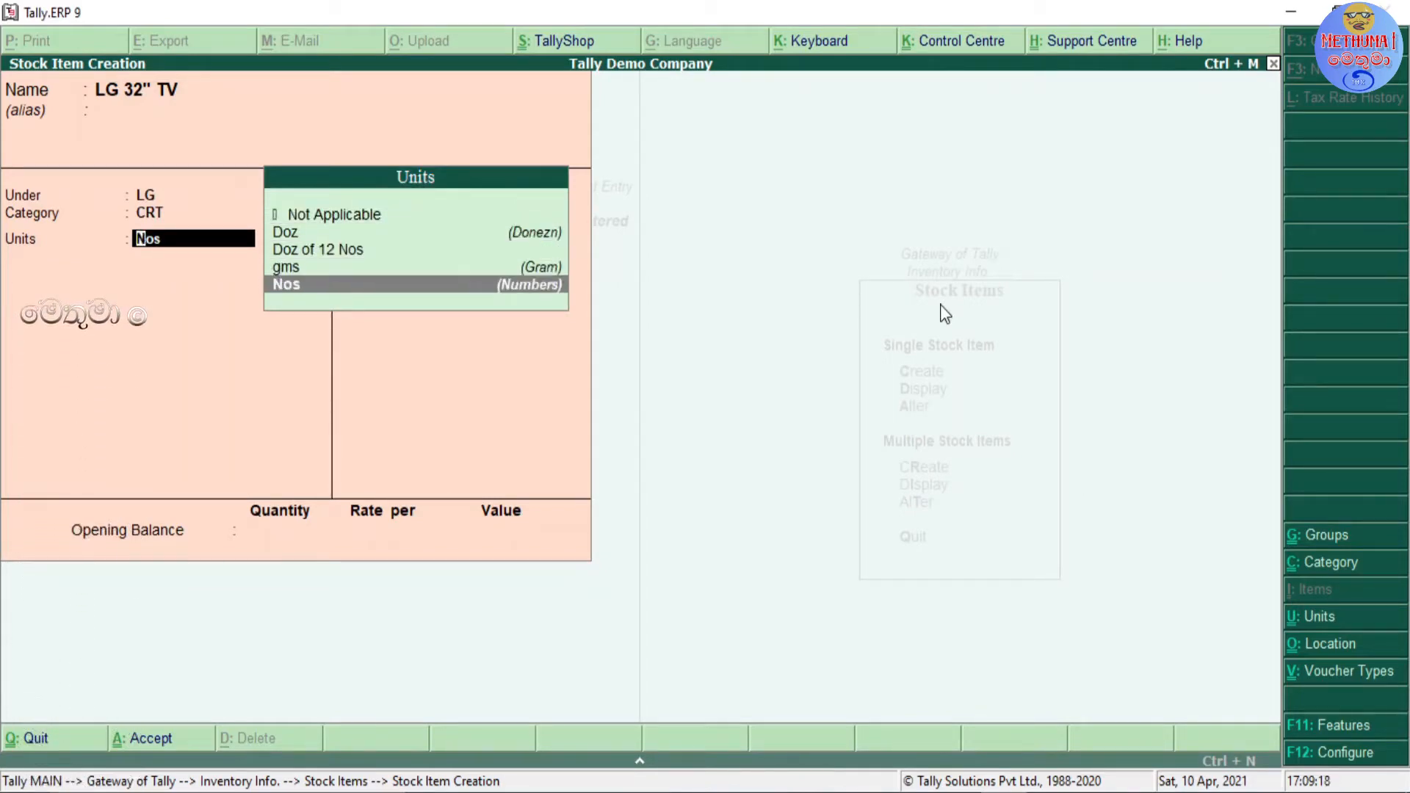
{"action": "key", "text": "Return"}
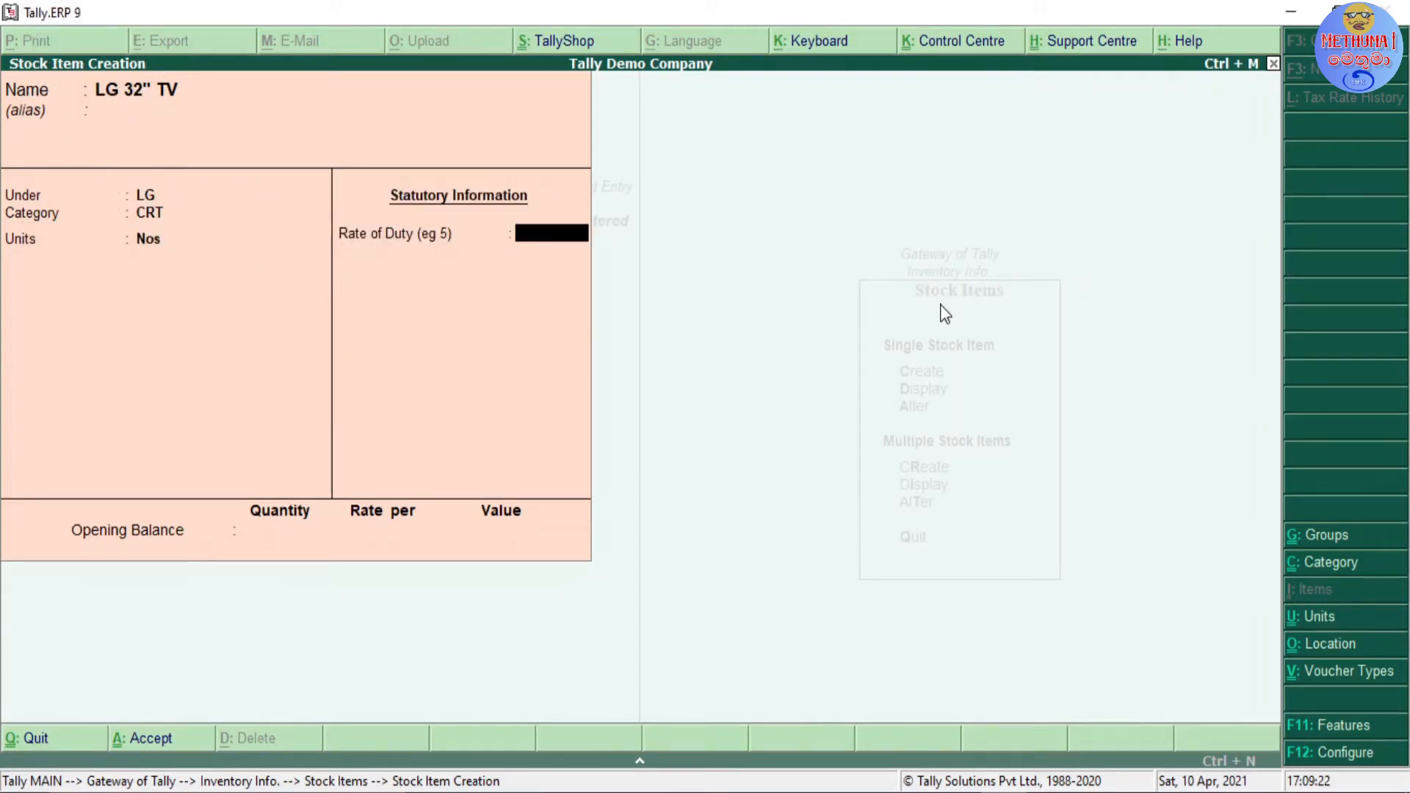
Step: Accept the LG 32" TV item without entering a duty rate or an opening balance quantity
{"action": "key", "text": "Return"}
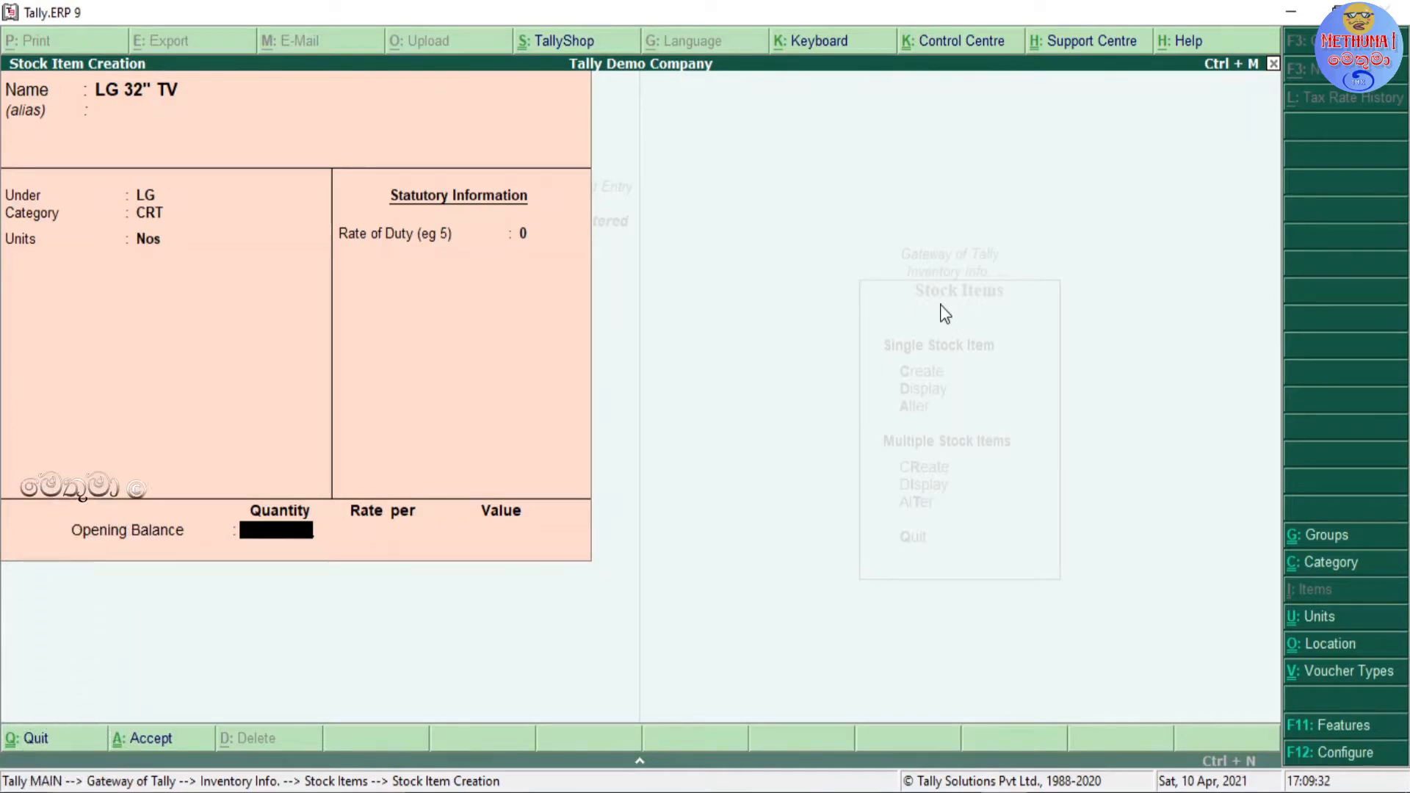
{"action": "key", "text": "Return"}
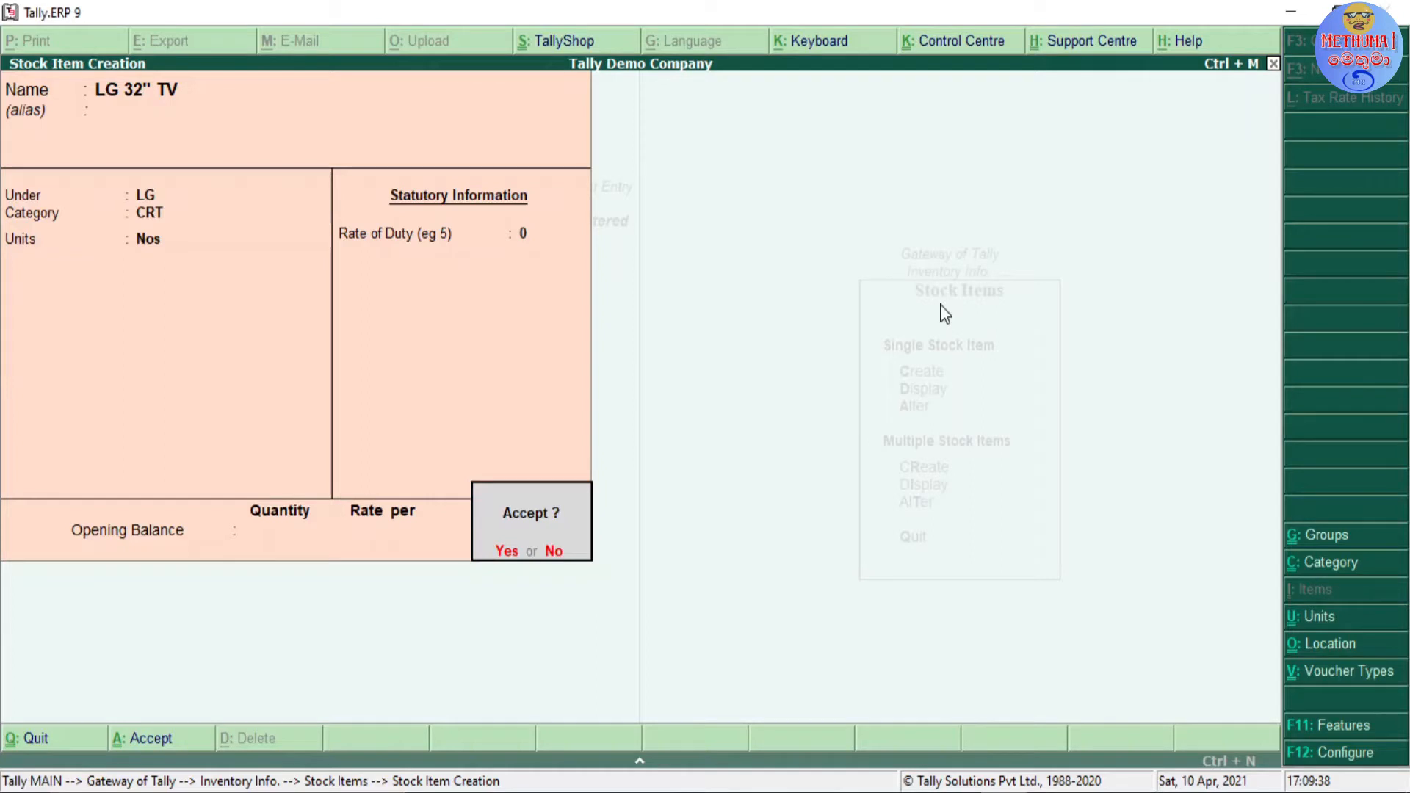
{"action": "key", "text": "Return"}
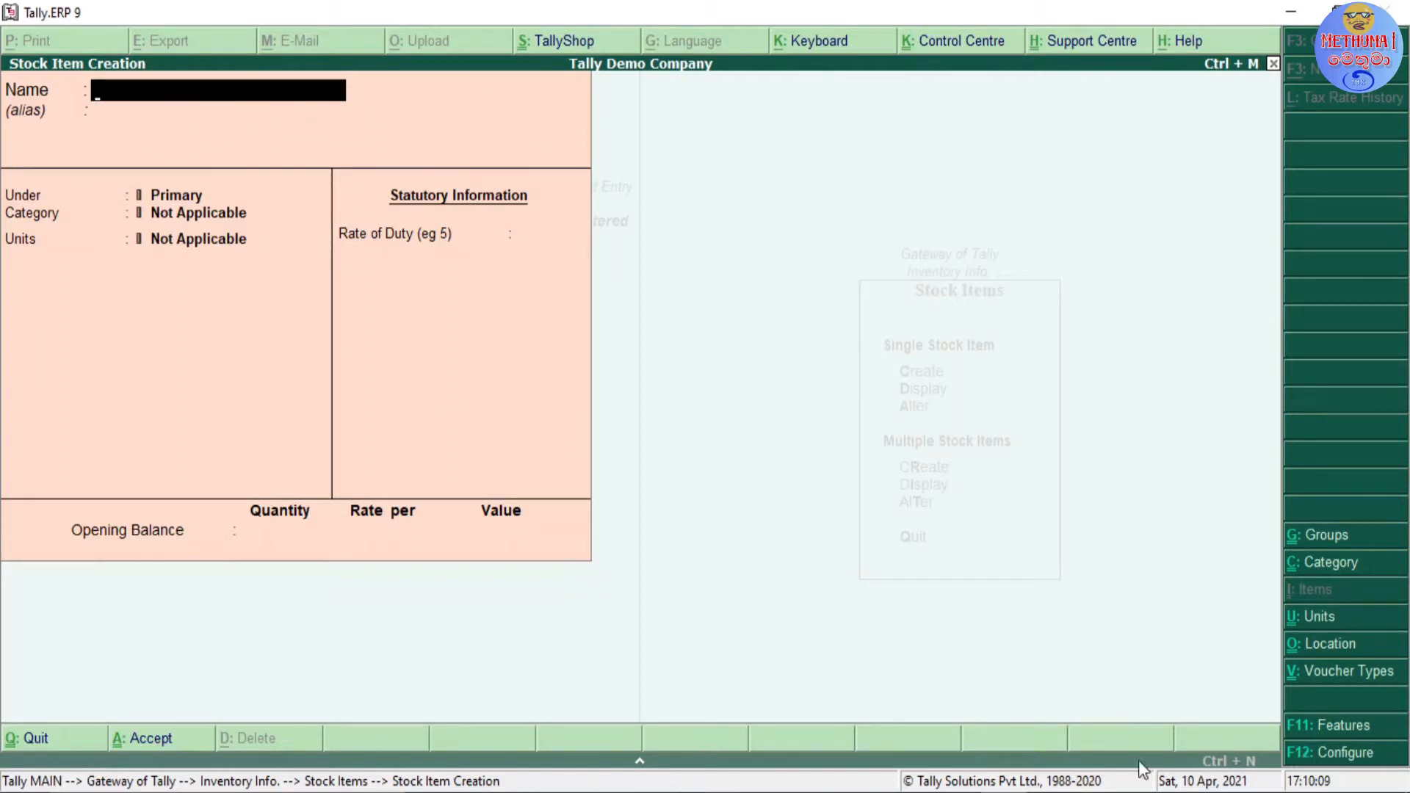
Step: Open the stock item configuration and set advanced entries in masters to Yes, keeping aliases on and language aliases off
{"action": "left_click", "coordinate": [1341, 754]}
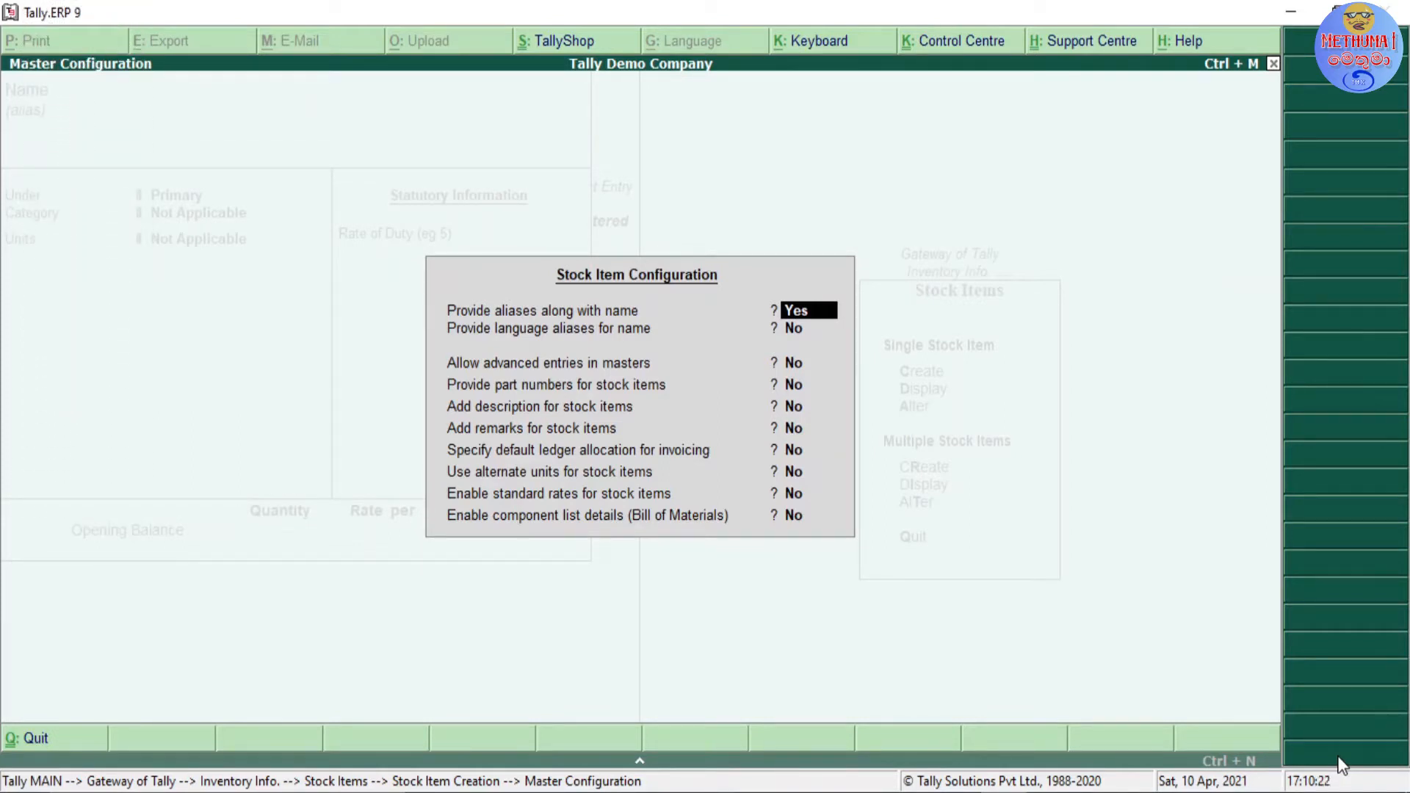
{"action": "key", "text": "Return"}
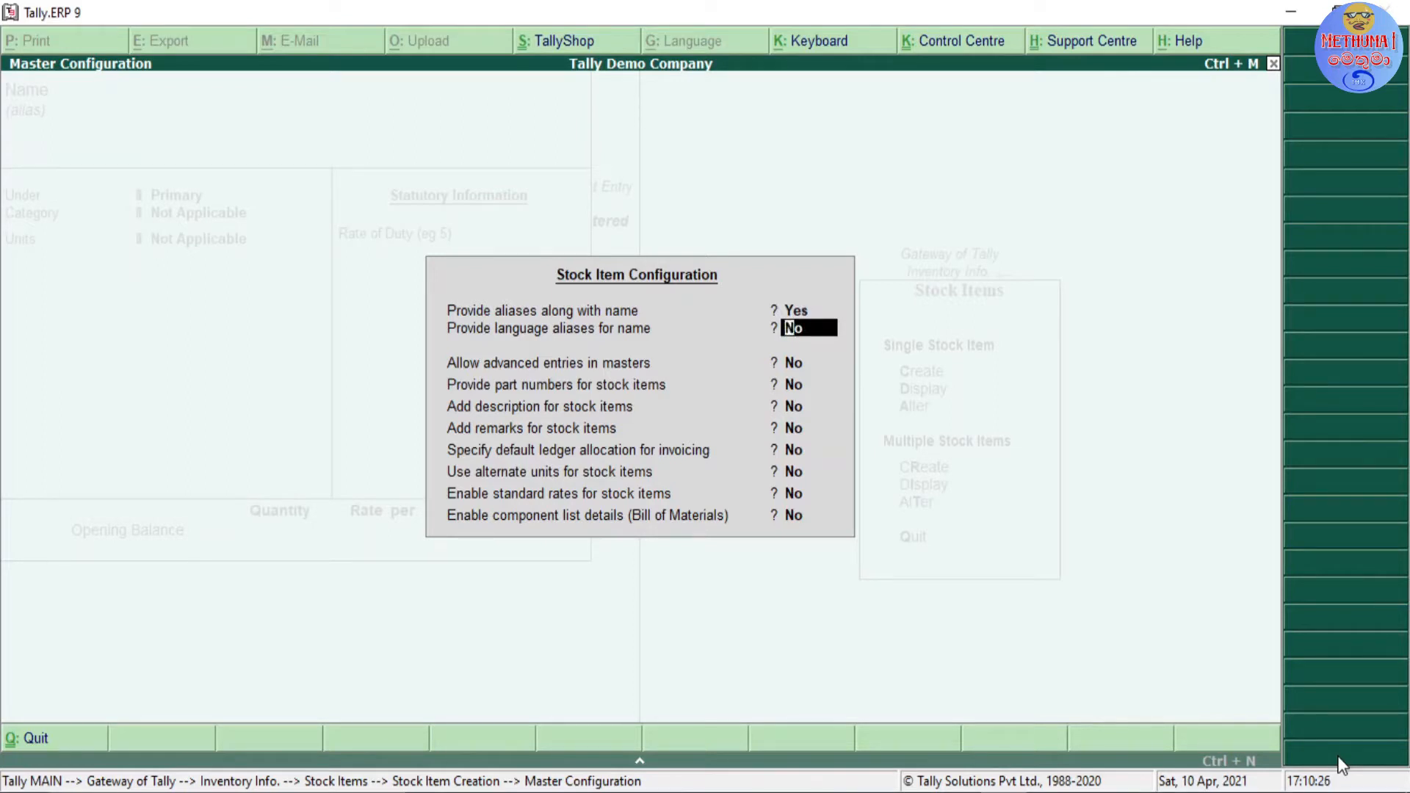
{"action": "key", "text": "Up"}
{"action": "key", "text": "Return"}
{"action": "key", "text": "Return"}
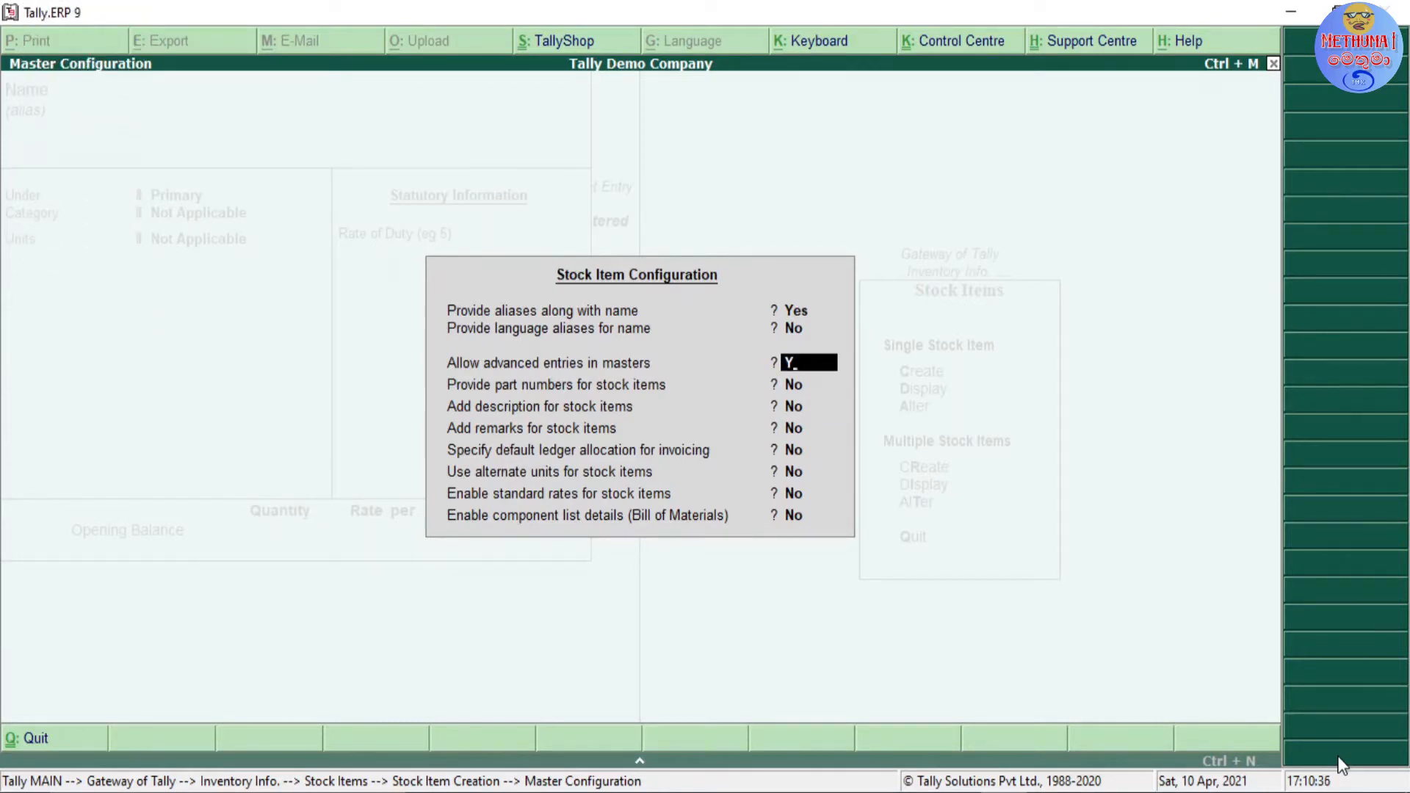
{"action": "key", "text": "Return"}
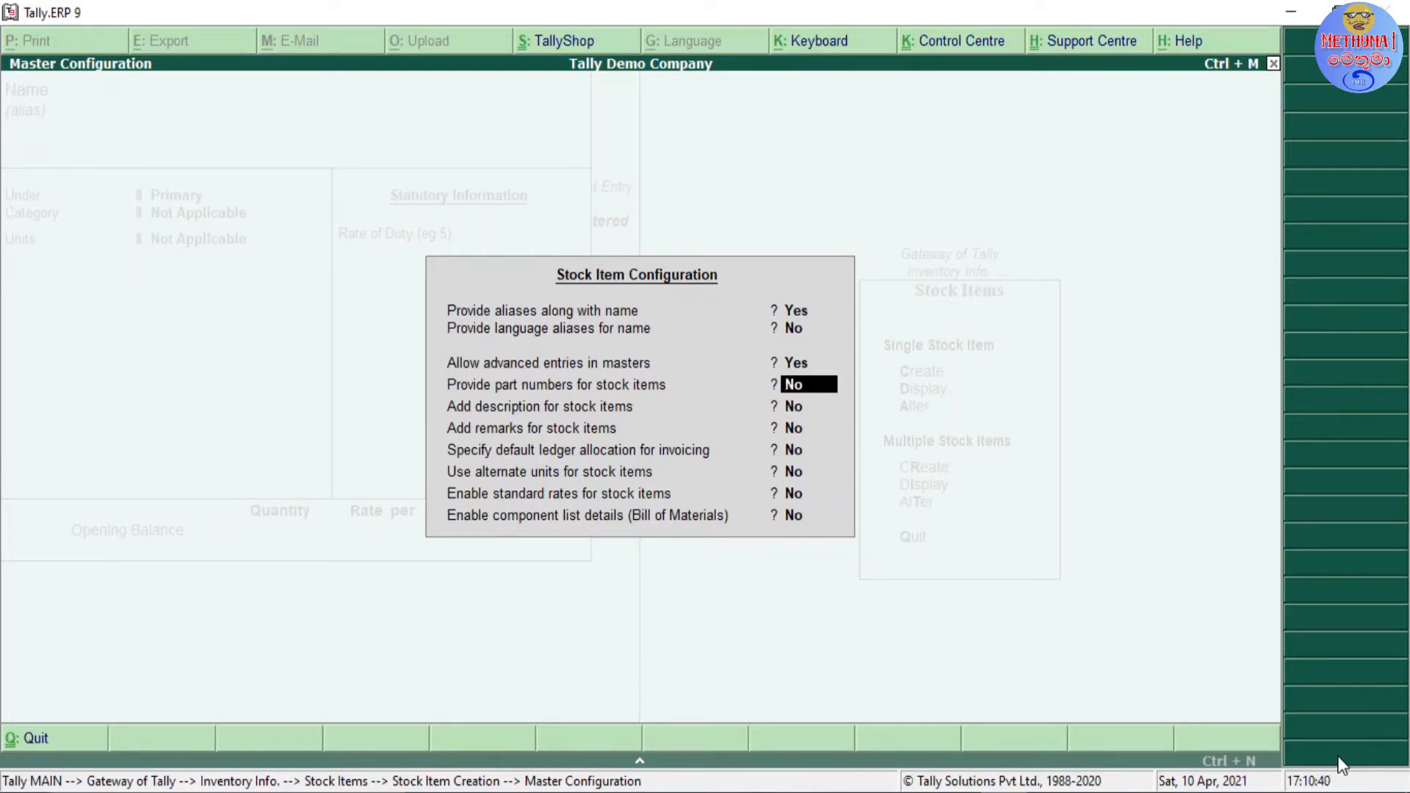
Step: Set adding descriptions for stock items to Yes in the configuration, leaving part numbers off
{"action": "key", "text": "Return"}
{"action": "key", "text": "Up"}
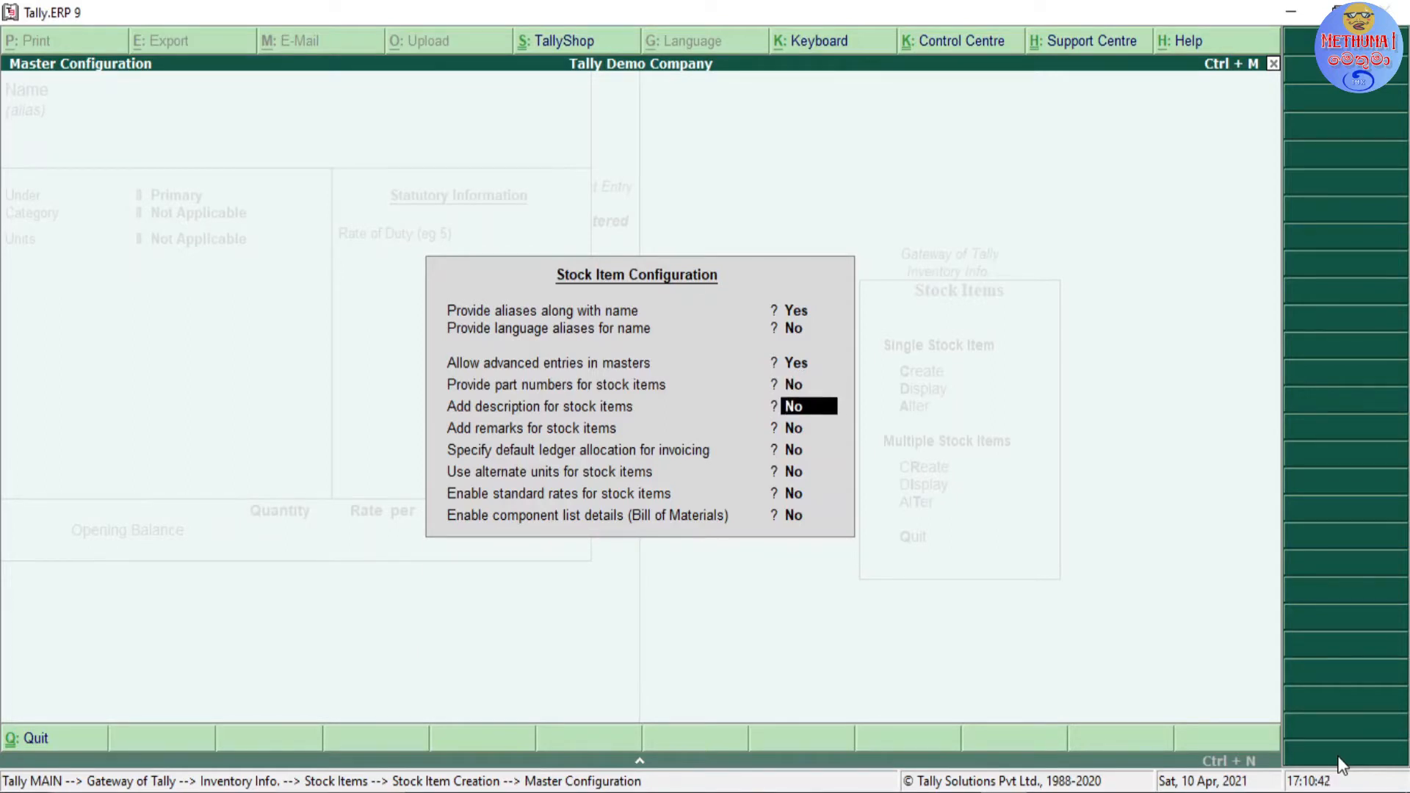
{"action": "key", "text": "Return"}
{"action": "key", "text": "Return"}
{"action": "key", "text": "Up"}
{"action": "type", "text": "Y"}
{"action": "key", "text": "Return"}
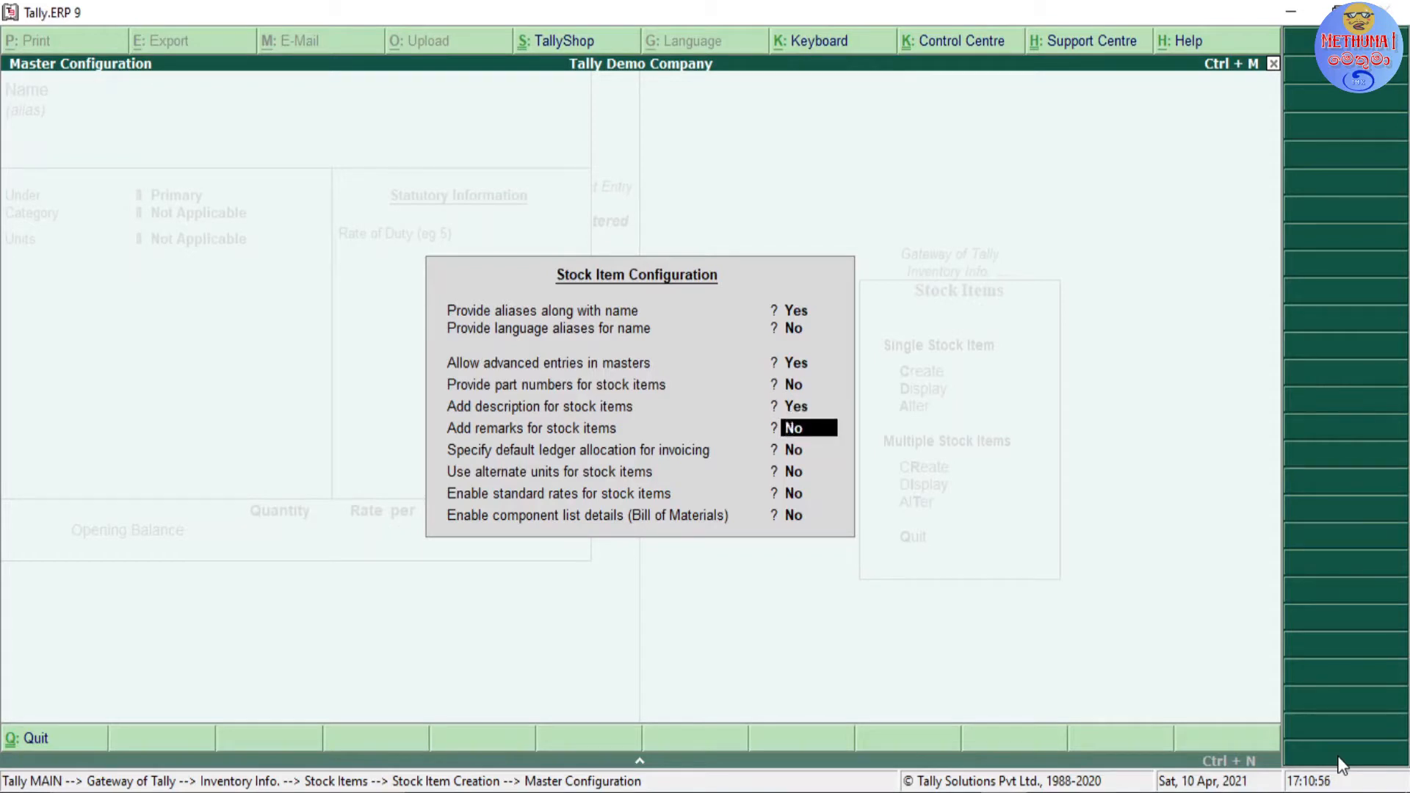
Step: Set adding remarks for stock items to Yes in the stock item configuration
{"action": "key", "text": "Return"}
{"action": "key", "text": "Up"}
{"action": "type", "text": "Y"}
{"action": "key", "text": "Return"}
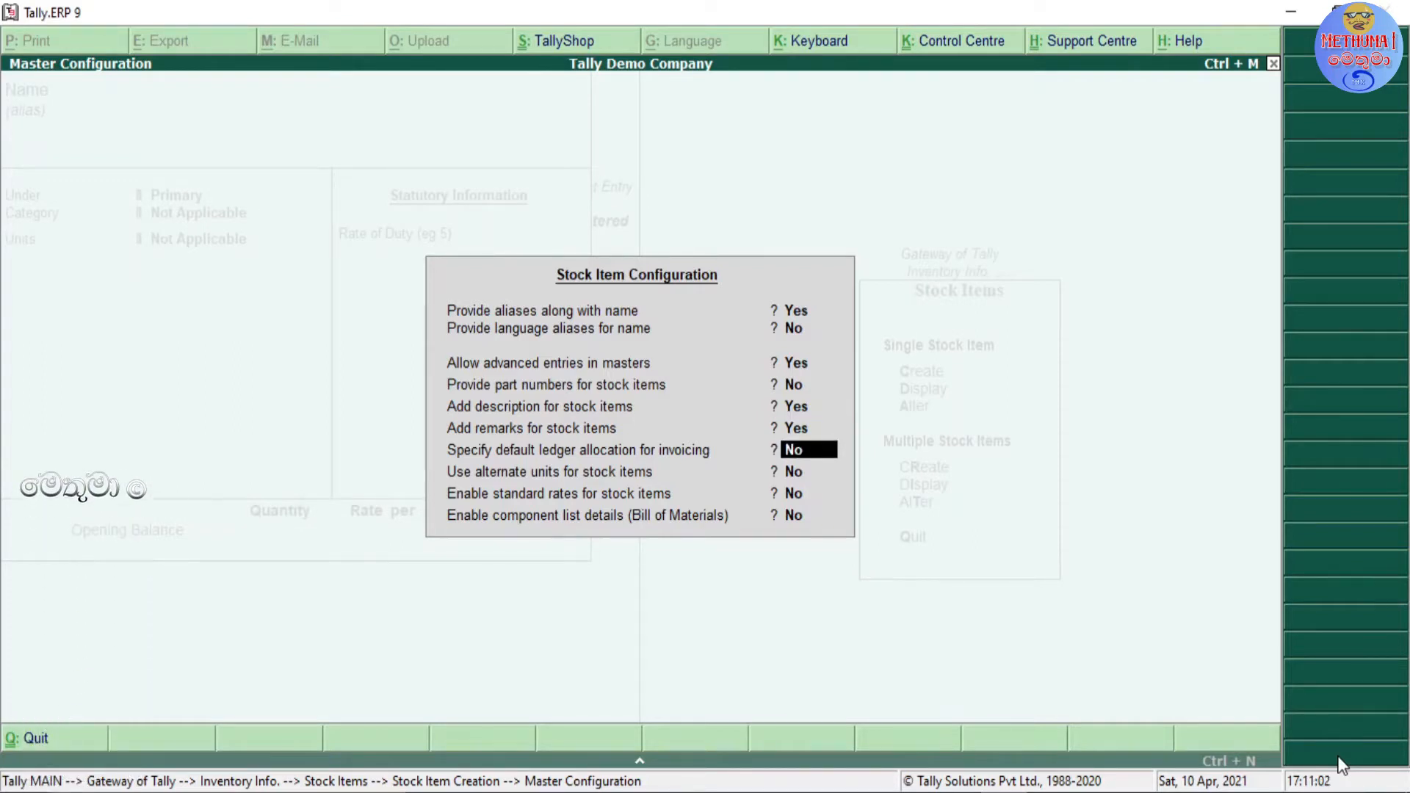
Step: Set specifying default ledger allocation for invoicing to Yes in the stock item configuration
{"action": "key", "text": "Return"}
{"action": "key", "text": "Up"}
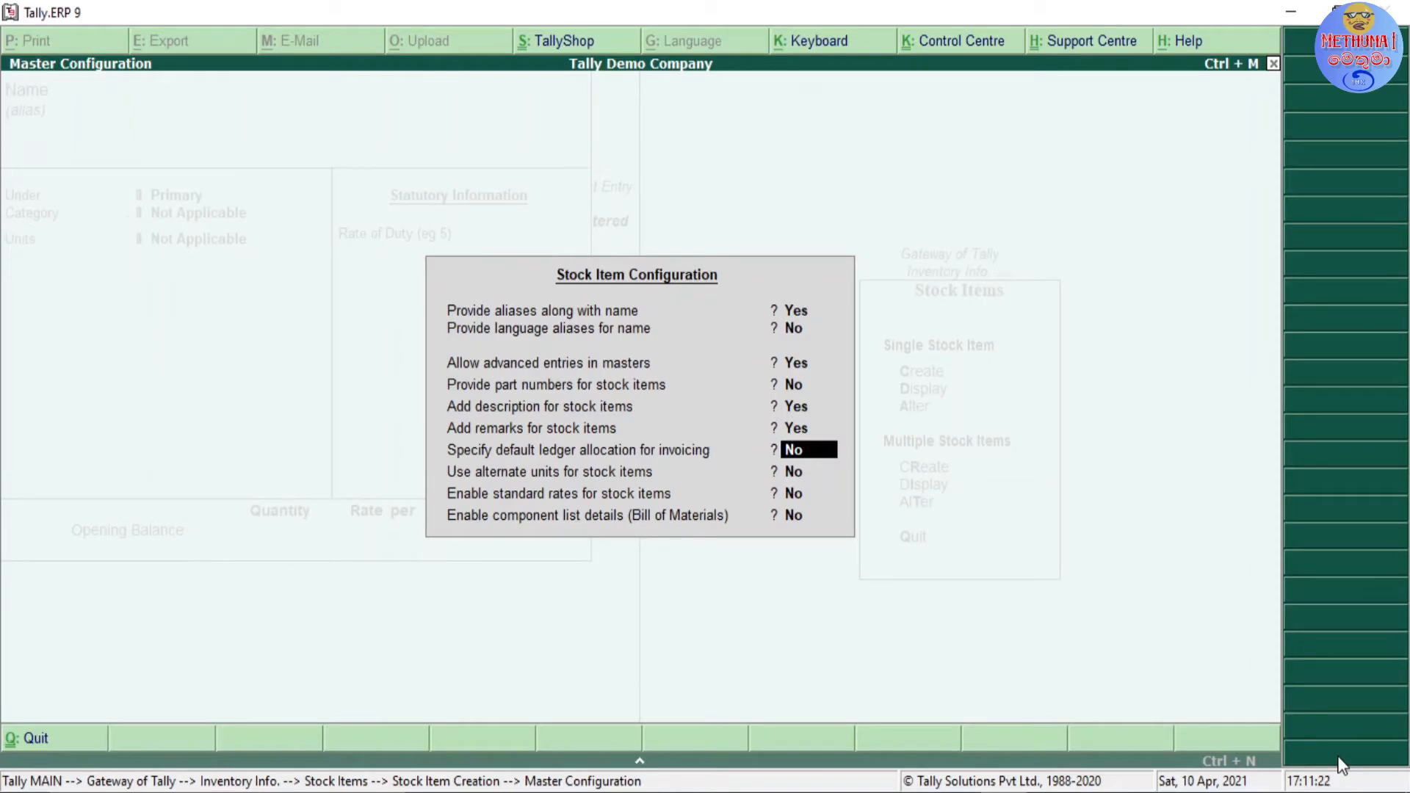
{"action": "type", "text": "Y"}
{"action": "key", "text": "Return"}
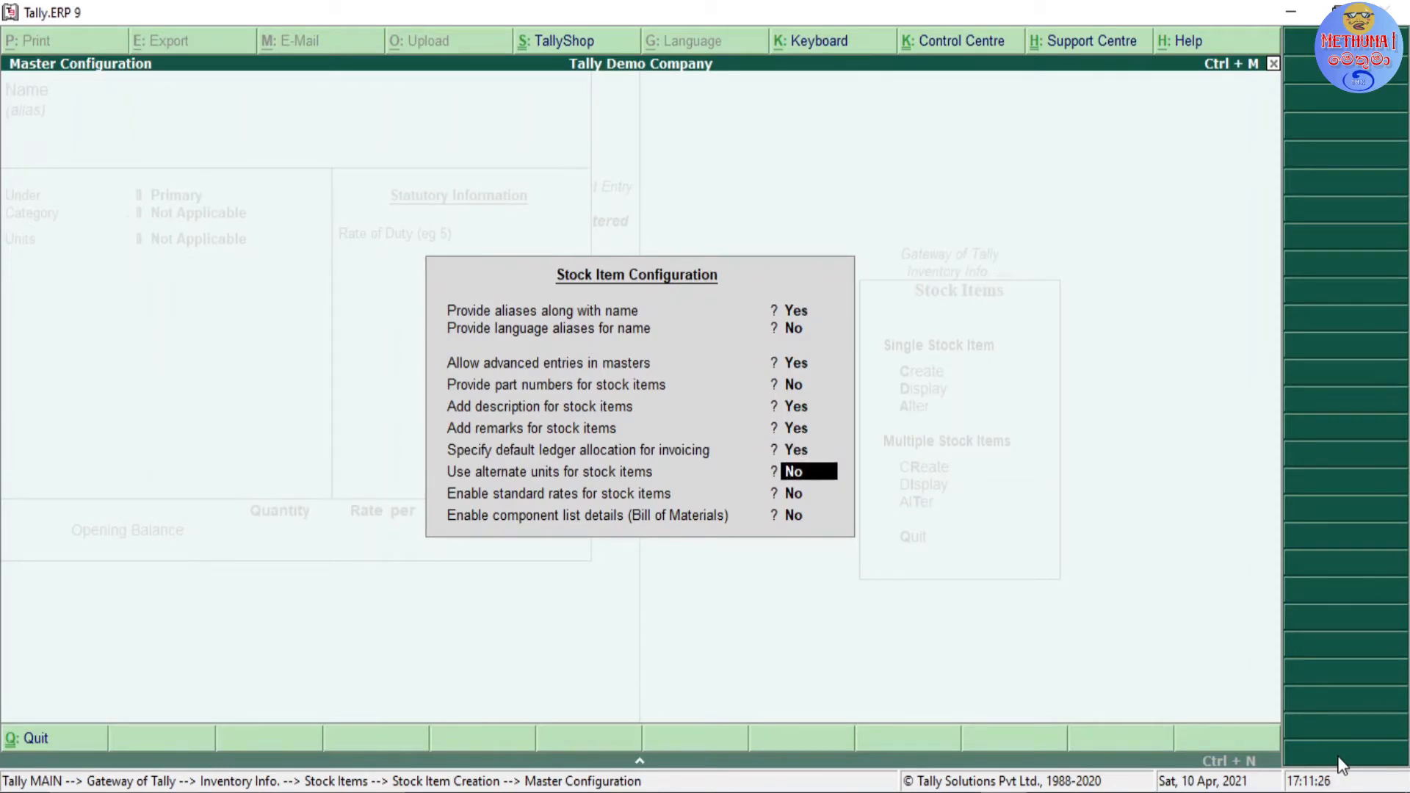
Step: Set using alternate units for stock items to Yes in the configuration
{"action": "key", "text": "Return"}
{"action": "key", "text": "Up"}
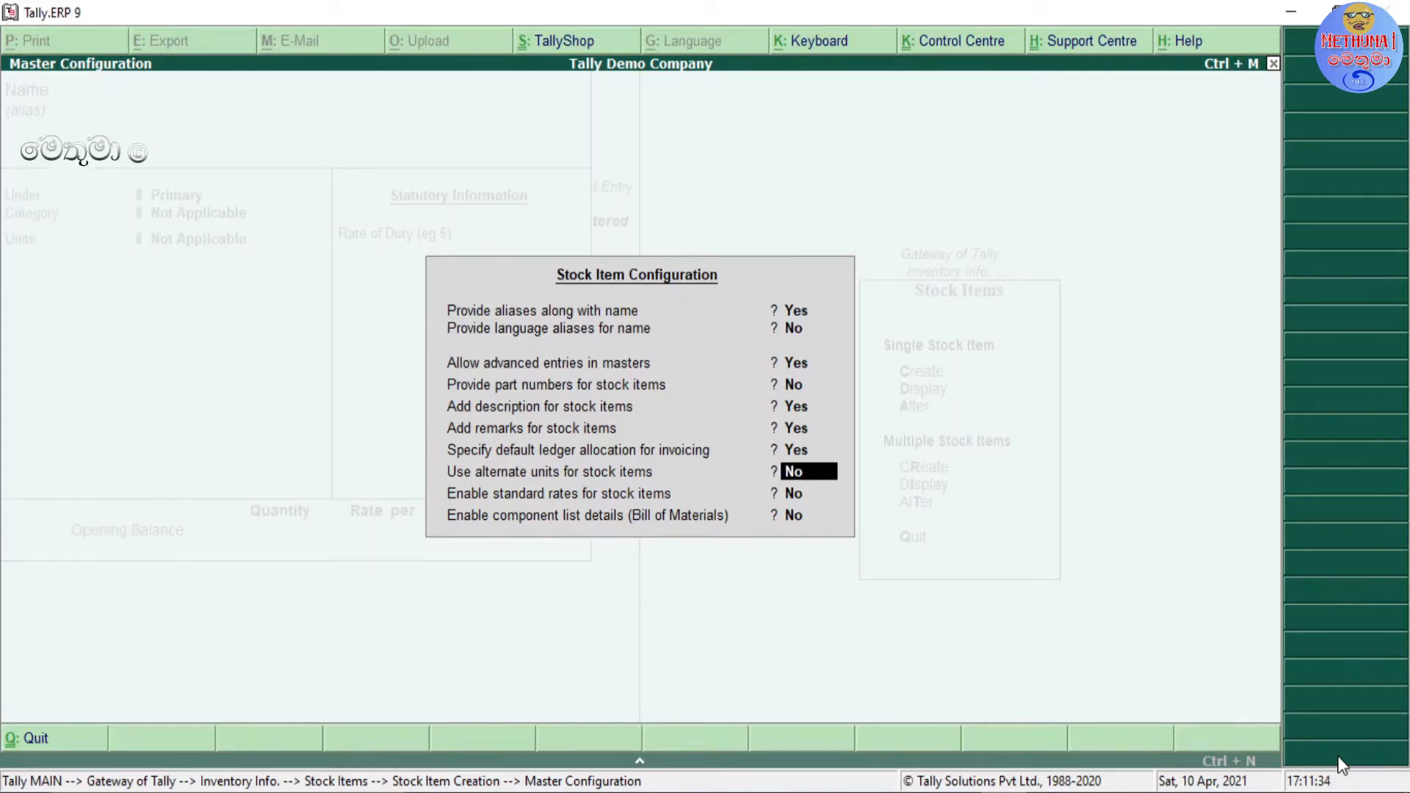
{"action": "type", "text": "Y"}
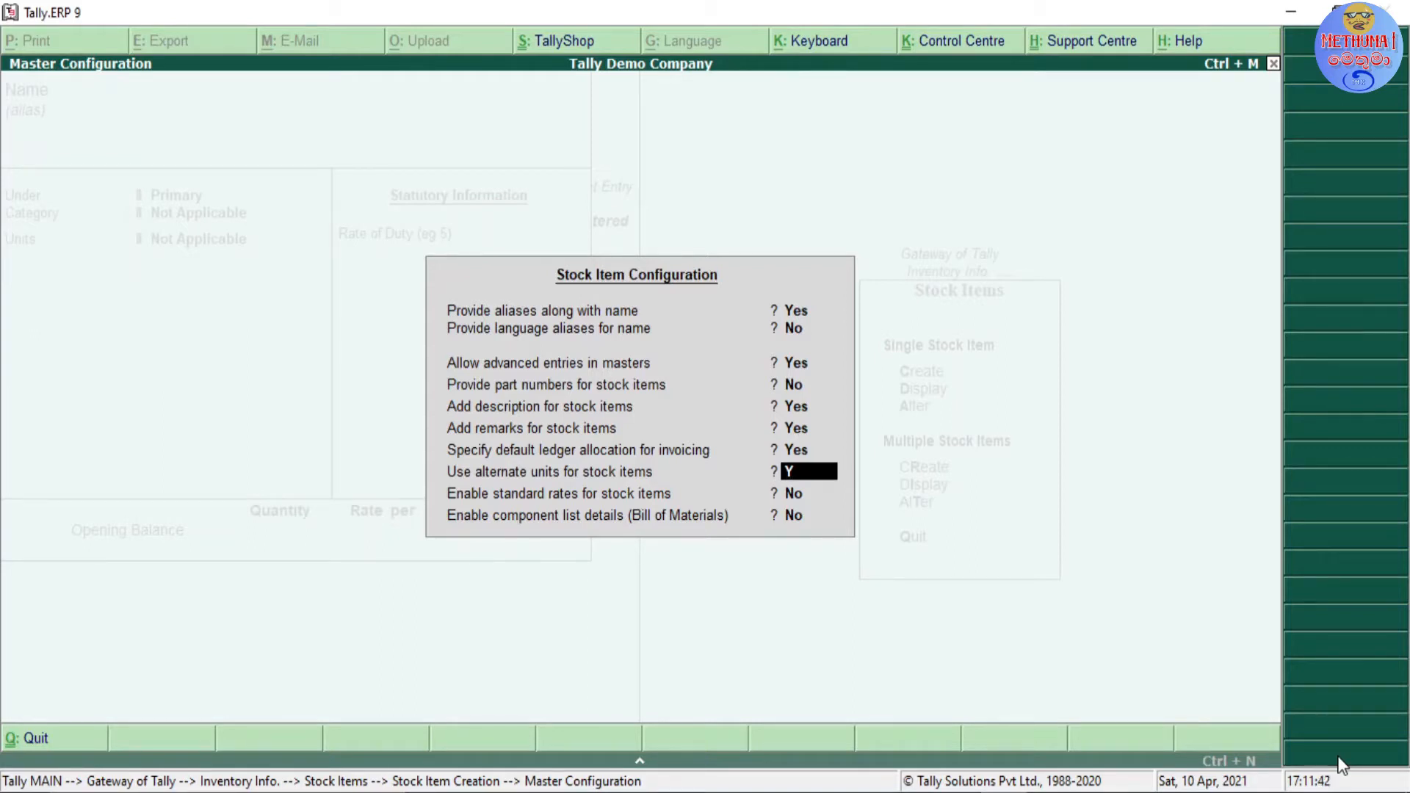
{"action": "key", "text": "Return"}
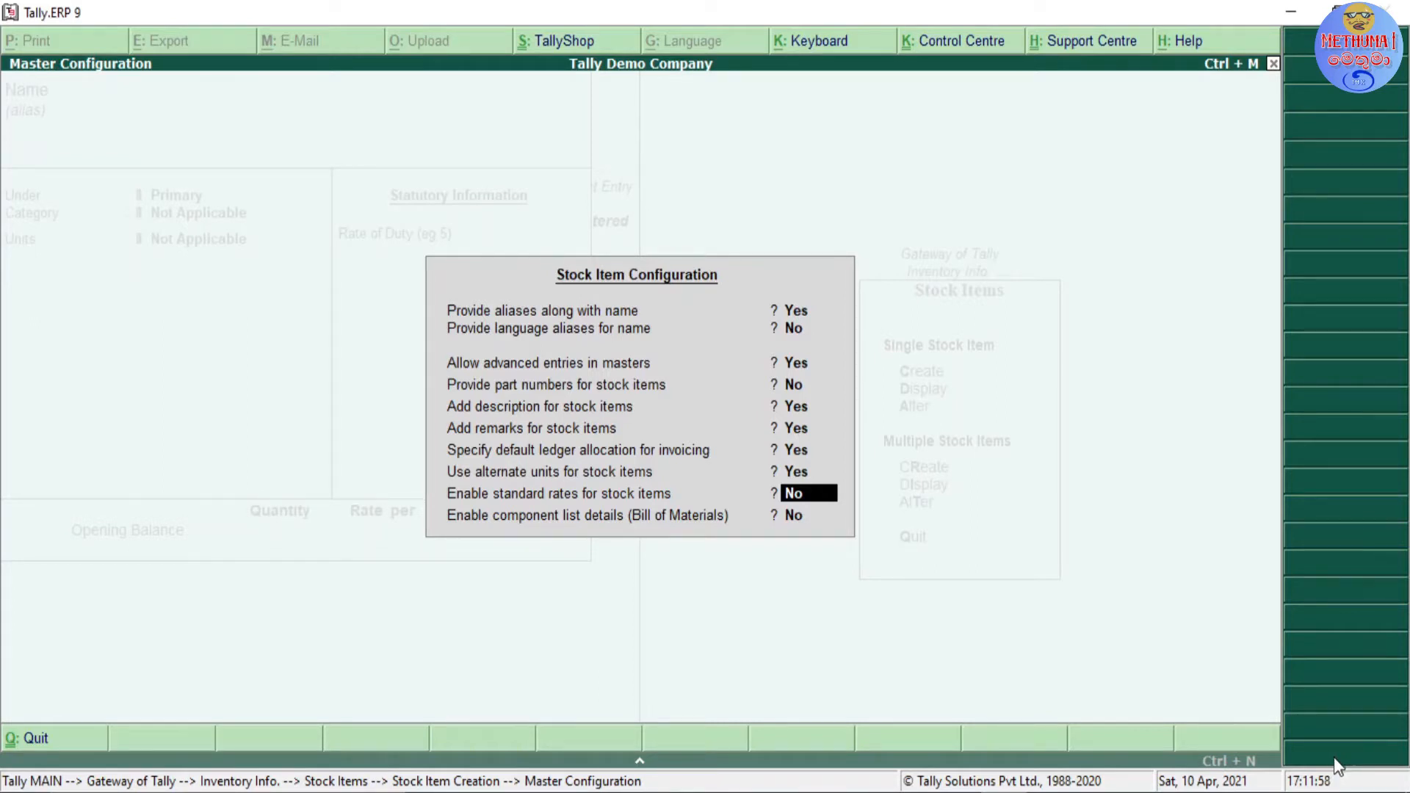
Step: Set standard rates and component list details (Bill of Materials) to Yes and accept the stock item configuration
{"action": "type", "text": "Y"}
{"action": "key", "text": "Return"}
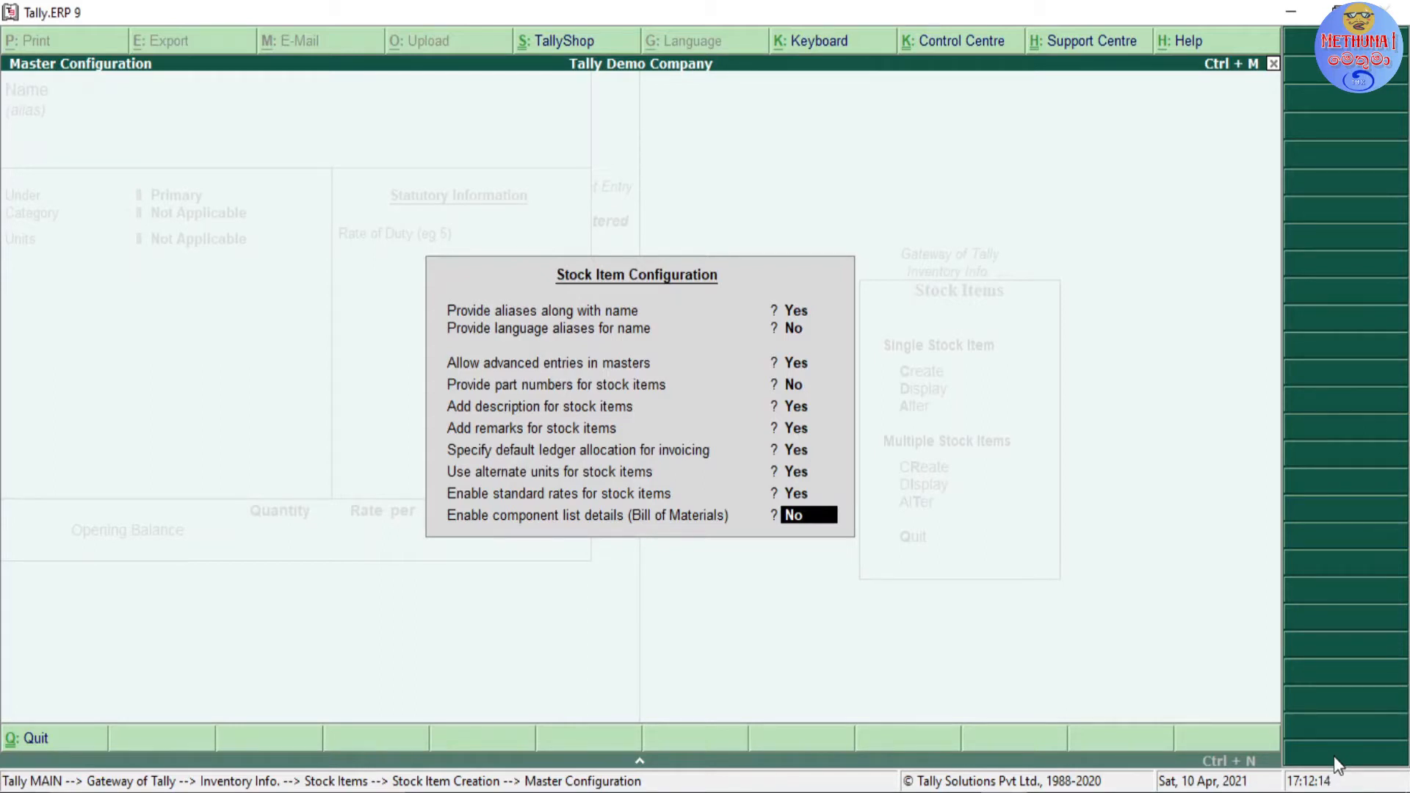
{"action": "key", "text": "Return"}
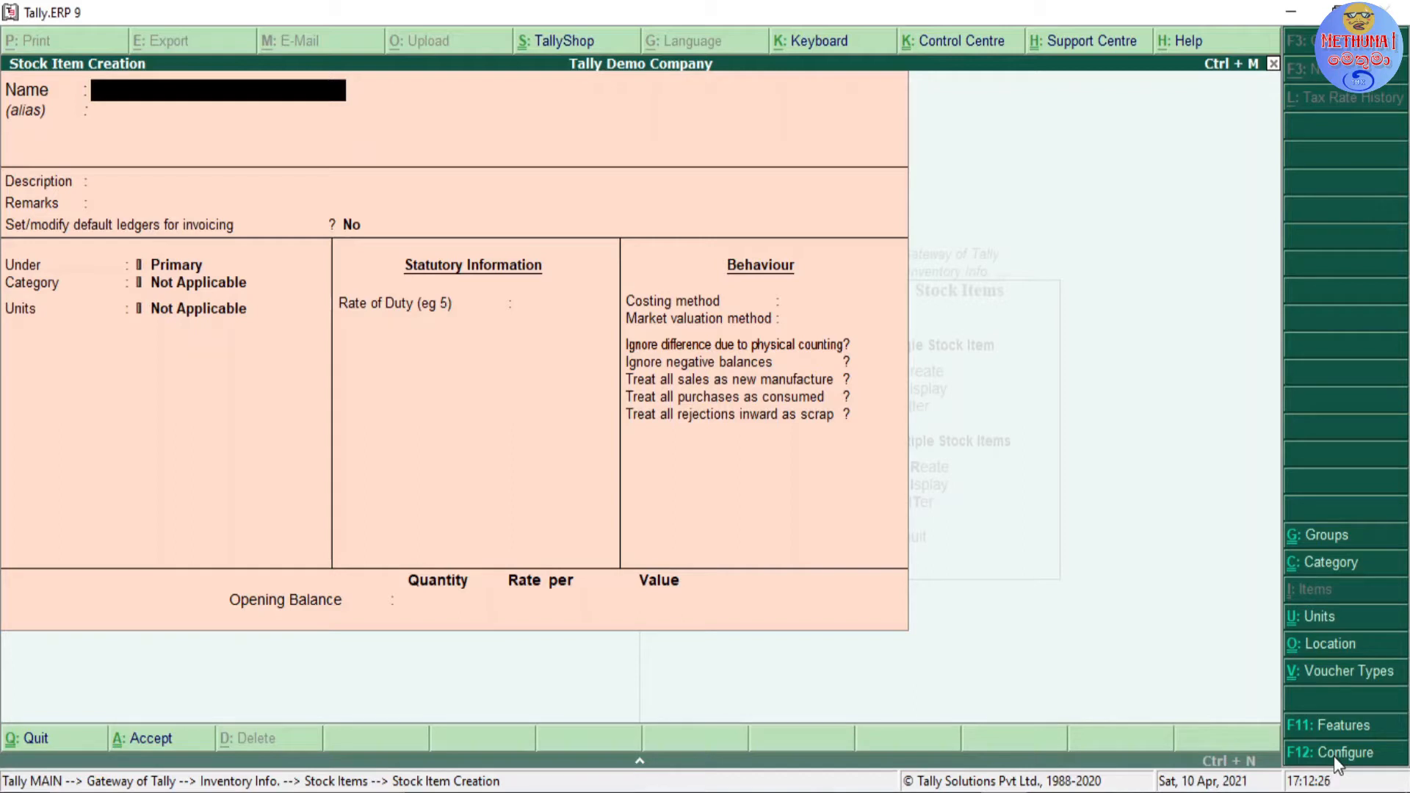
Step: Quit the blank stock item creation form and open the LG 32" TV item for alteration
{"action": "key", "text": "Escape"}
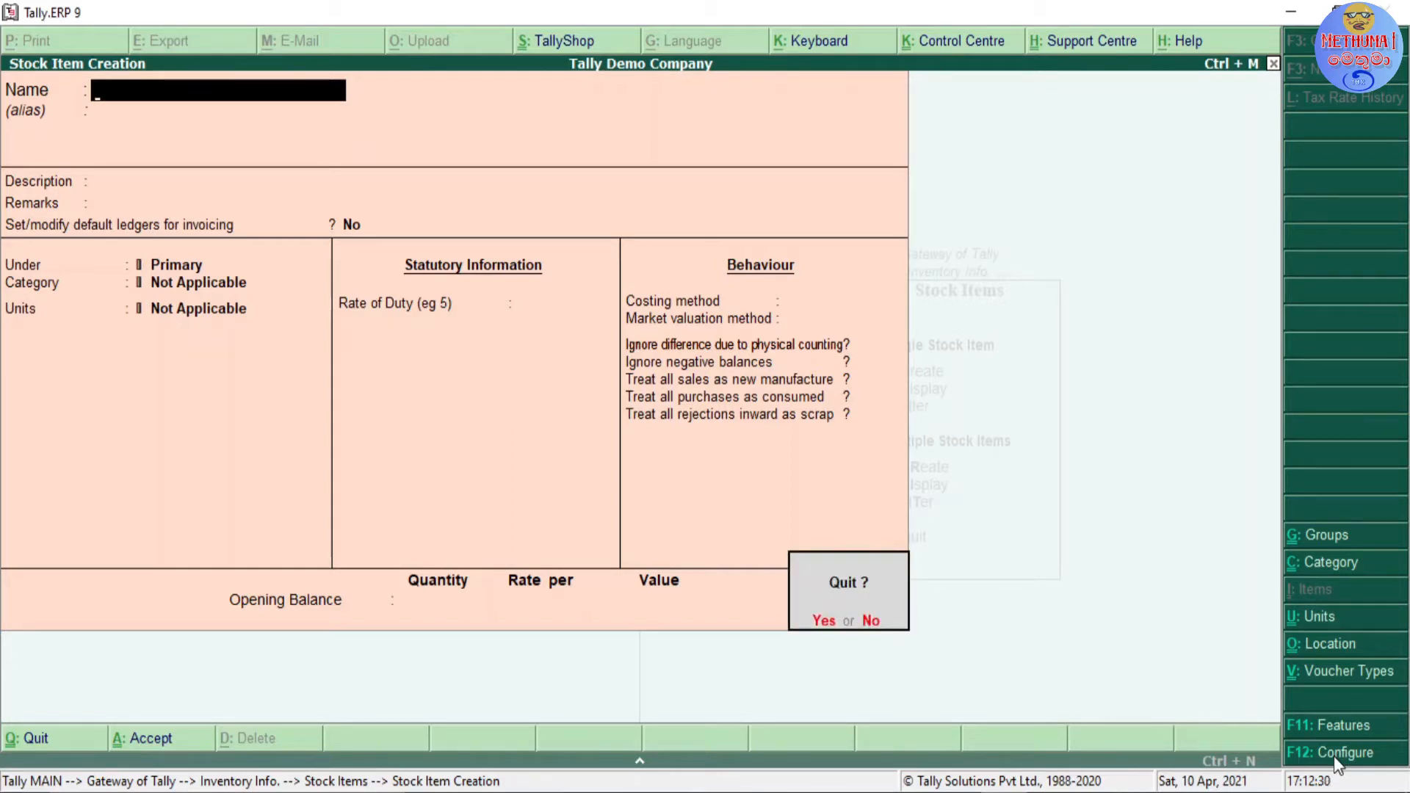
{"action": "key", "text": "y"}
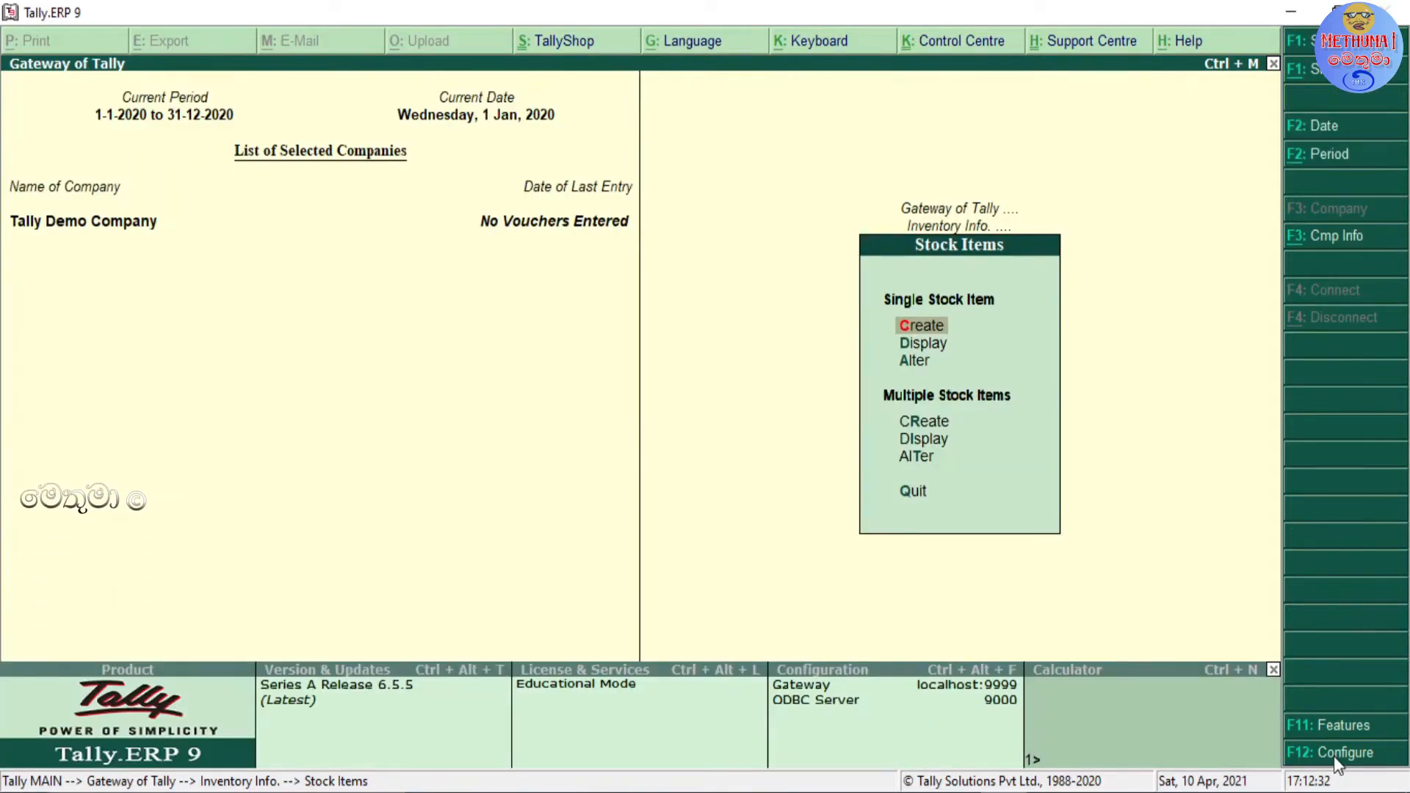
{"action": "key", "text": "Down"}
{"action": "key", "text": "Down"}
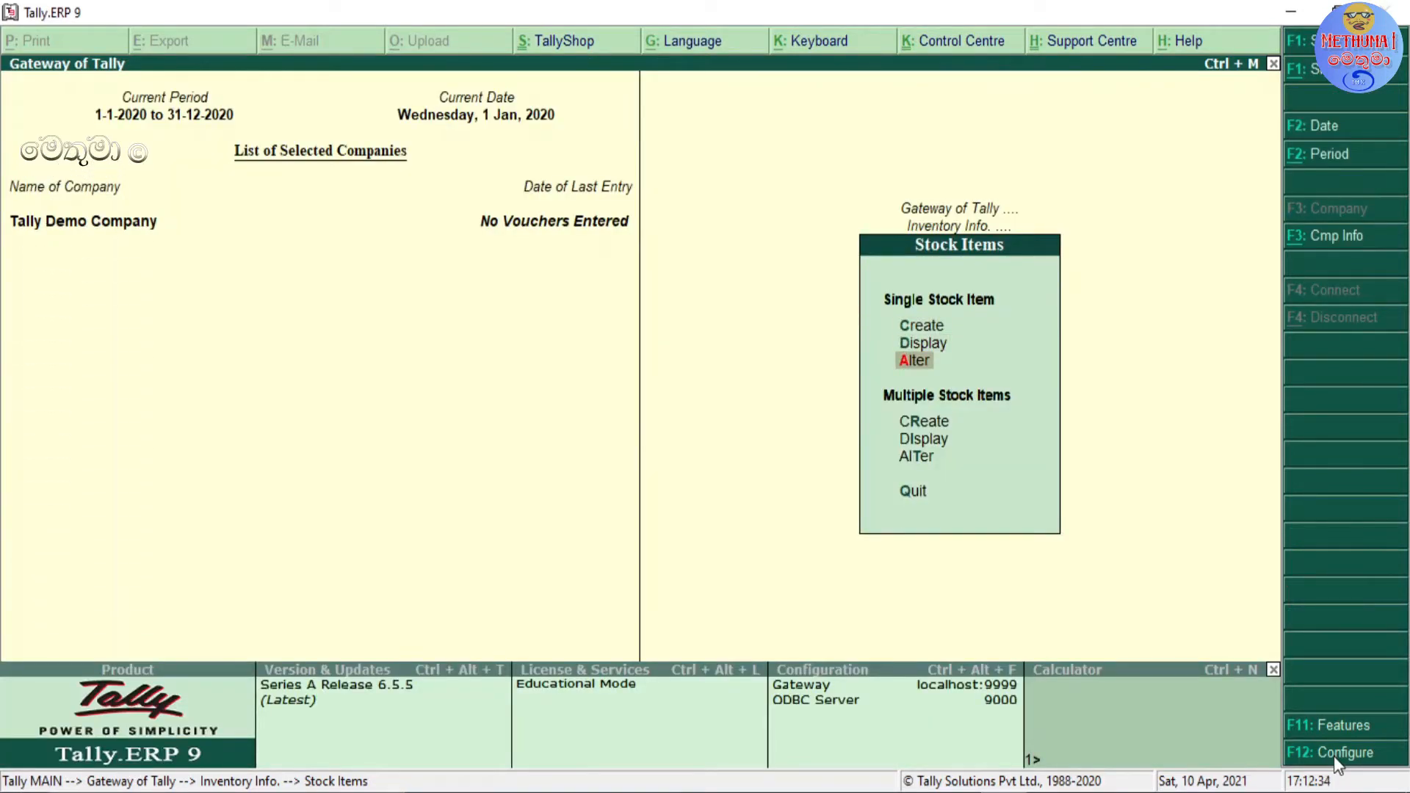
{"action": "key", "text": "Return"}
Step: Keep the LG 32" TV name and leave its alias, part number, description and remarks blank
{"action": "key", "text": "Return"}
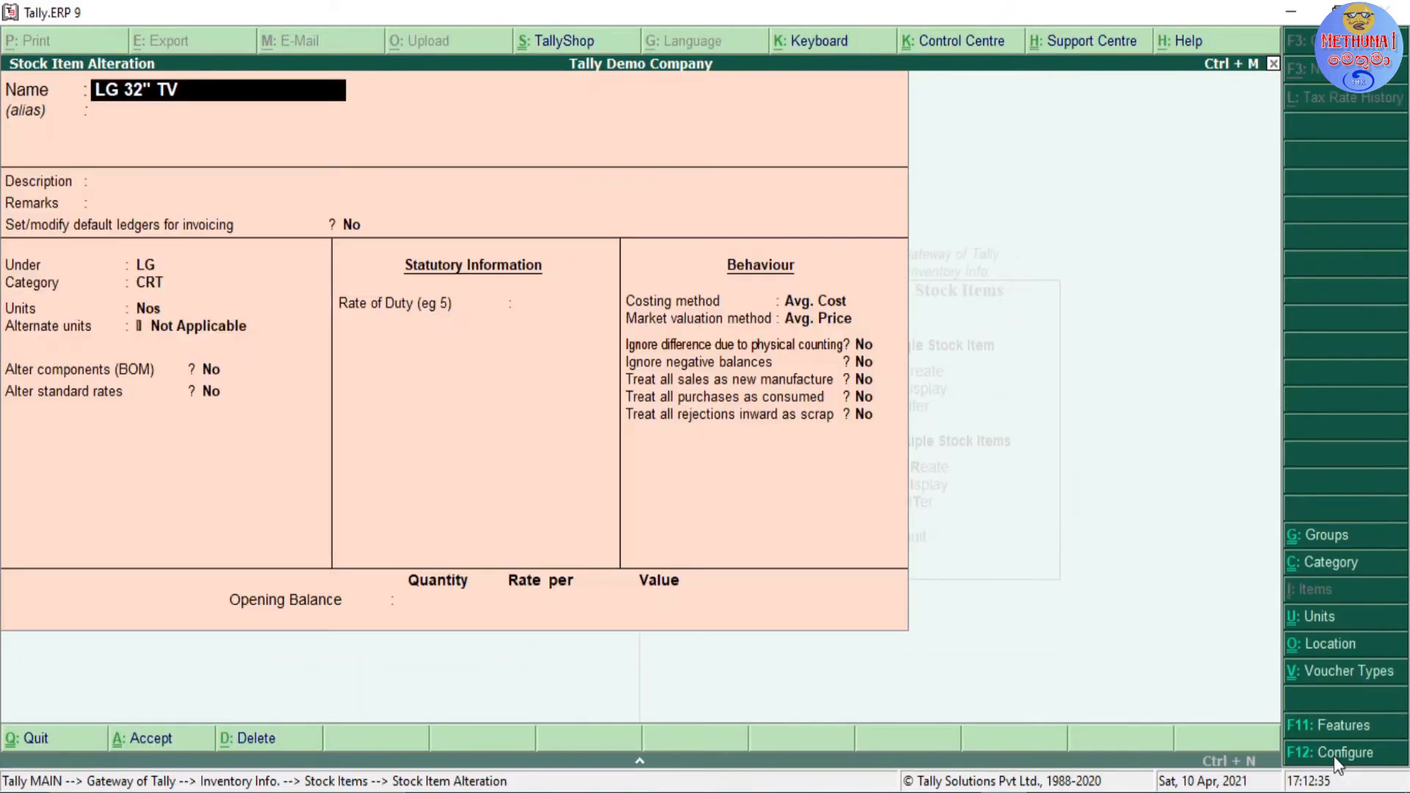
{"action": "key", "text": "Return"}
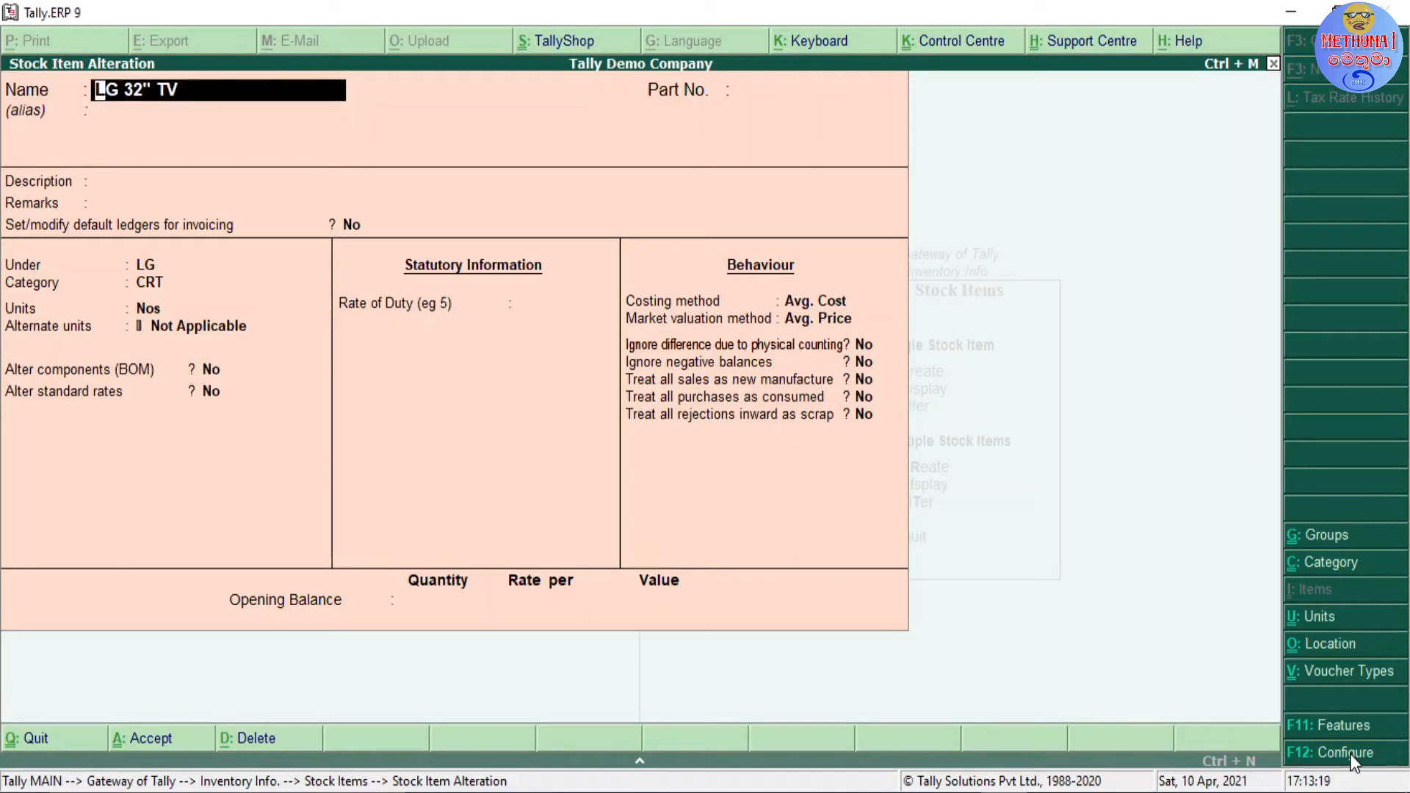
{"action": "key", "text": "Return"}
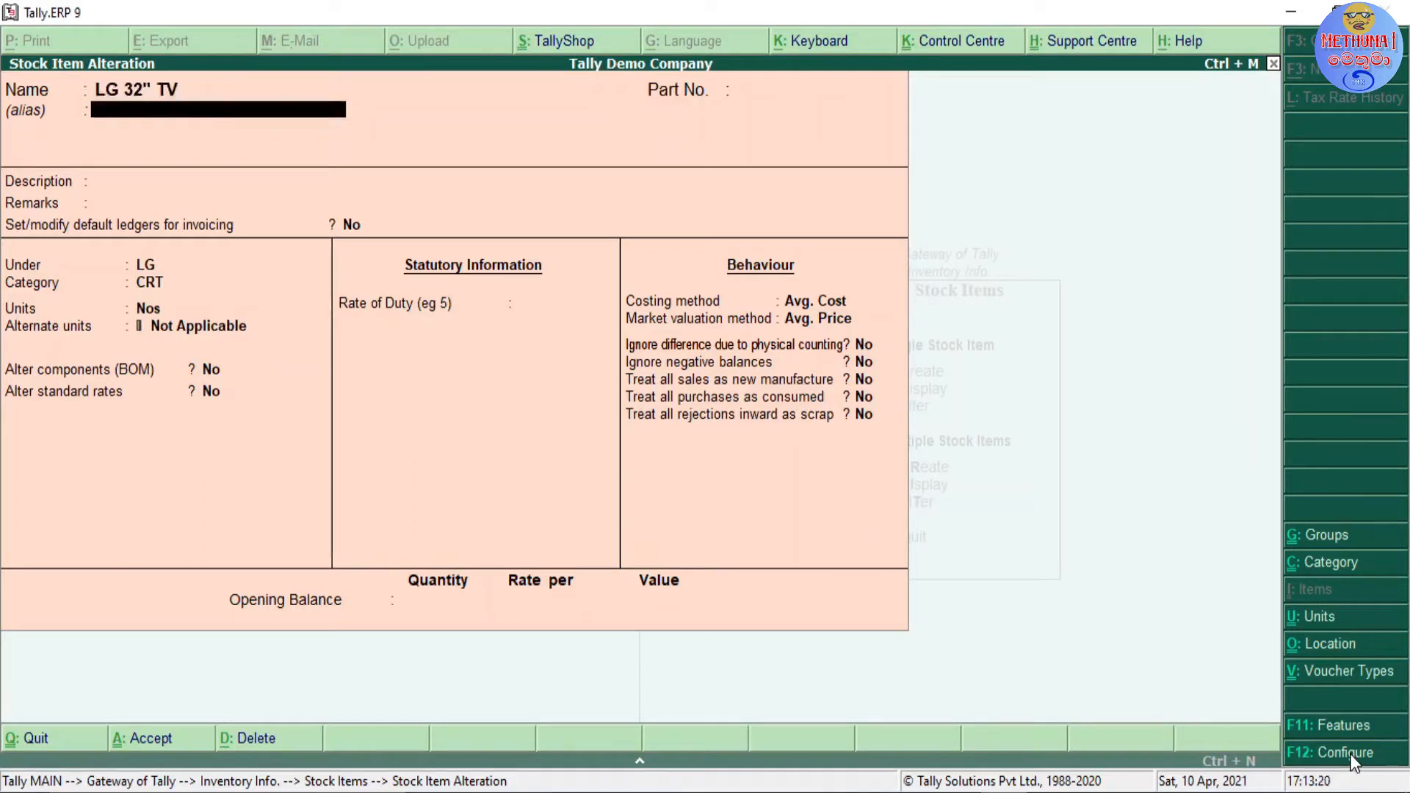
{"action": "key", "text": "Return"}
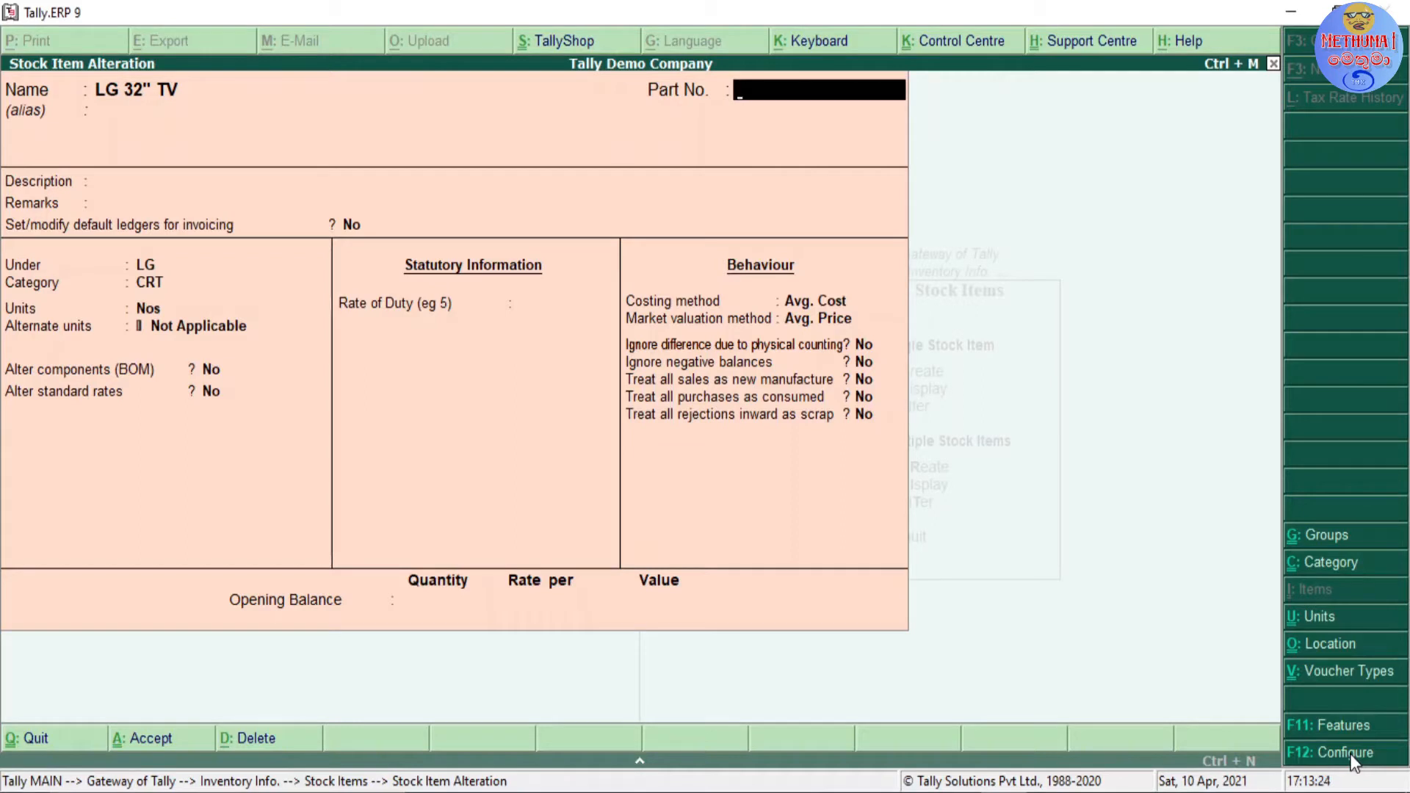
{"action": "key", "text": "Return"}
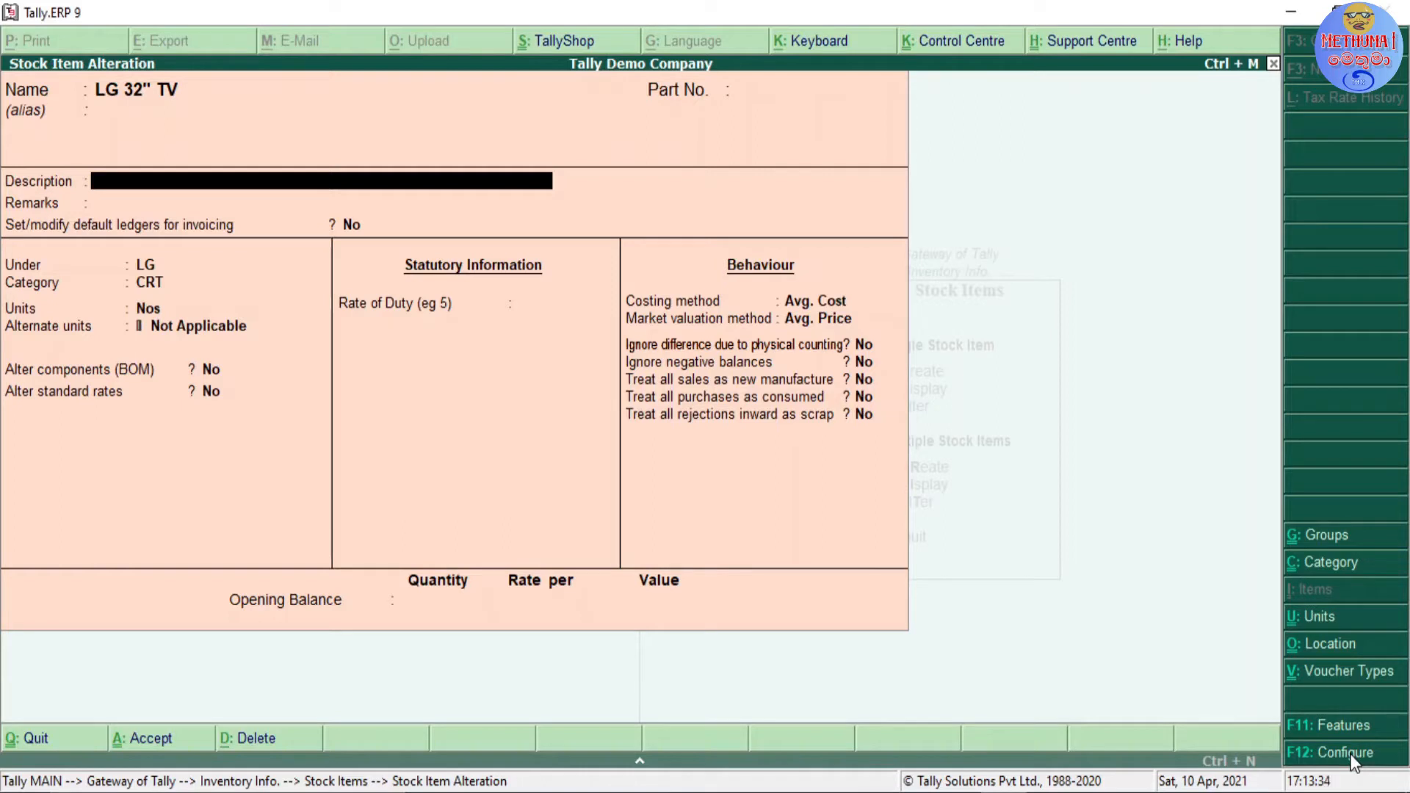
{"action": "key", "text": "Return"}
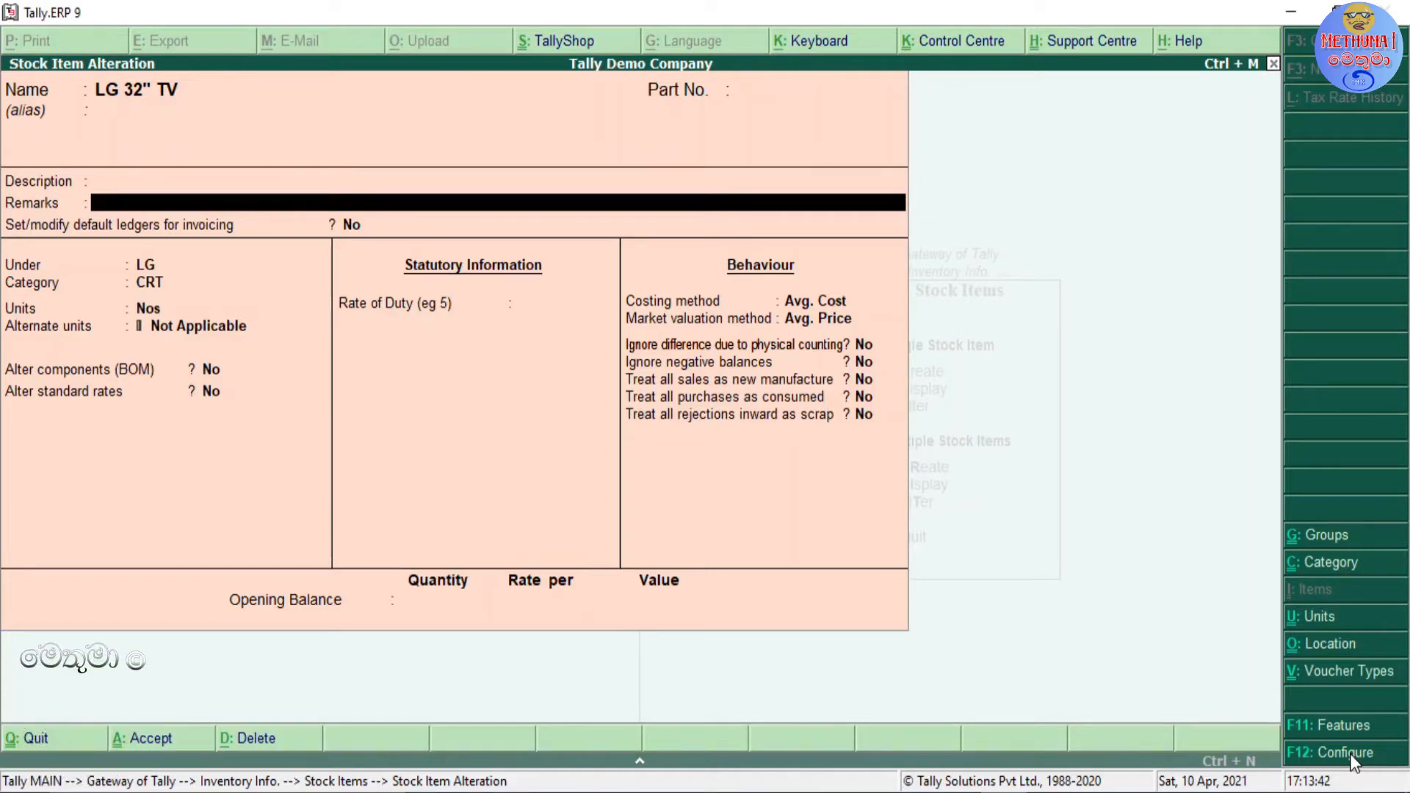
{"action": "key", "text": "Return"}
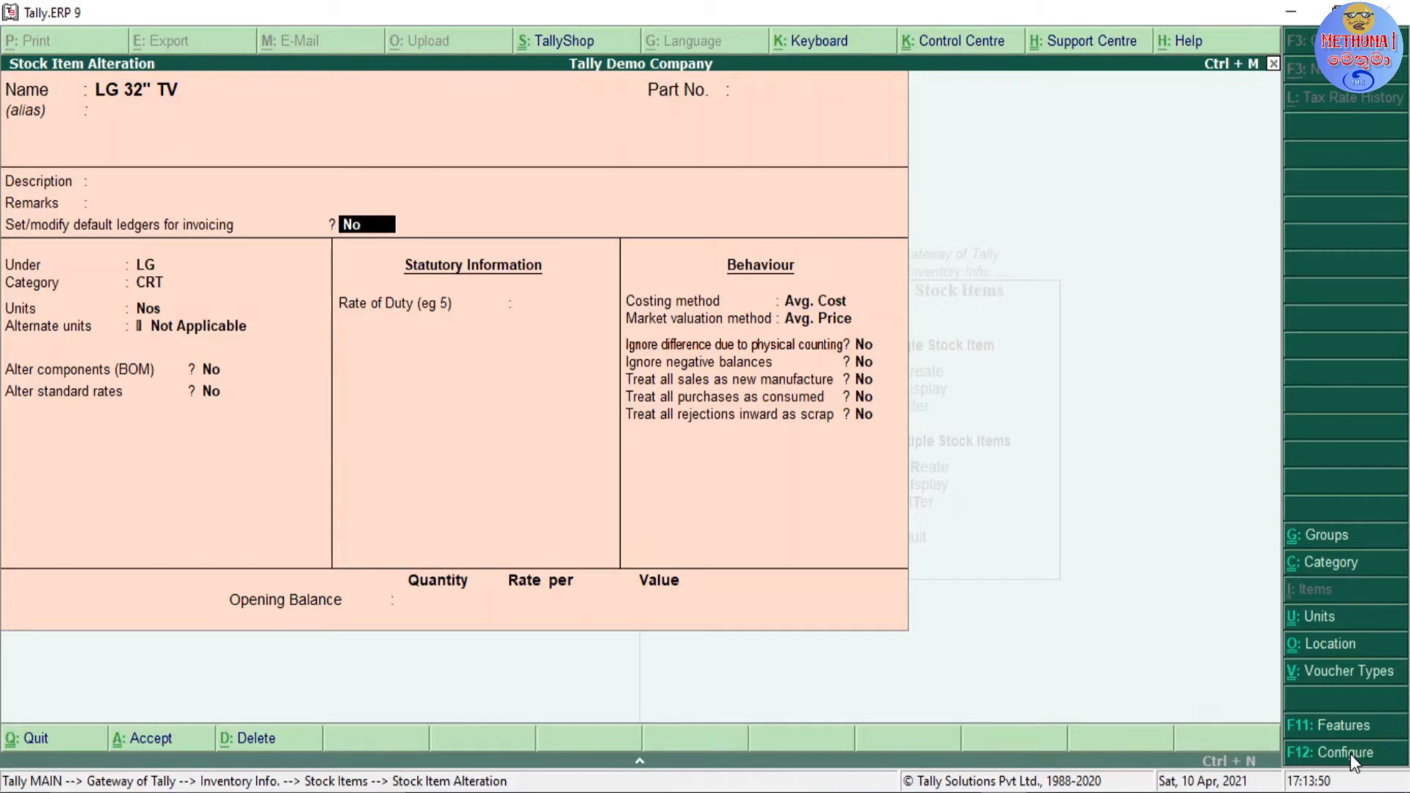
Step: Turn on setting default ledgers for invoicing and allocate Sales of Inventory at 100% for the item's sales invoices
{"action": "type", "text": "Y"}
{"action": "key", "text": "Return"}
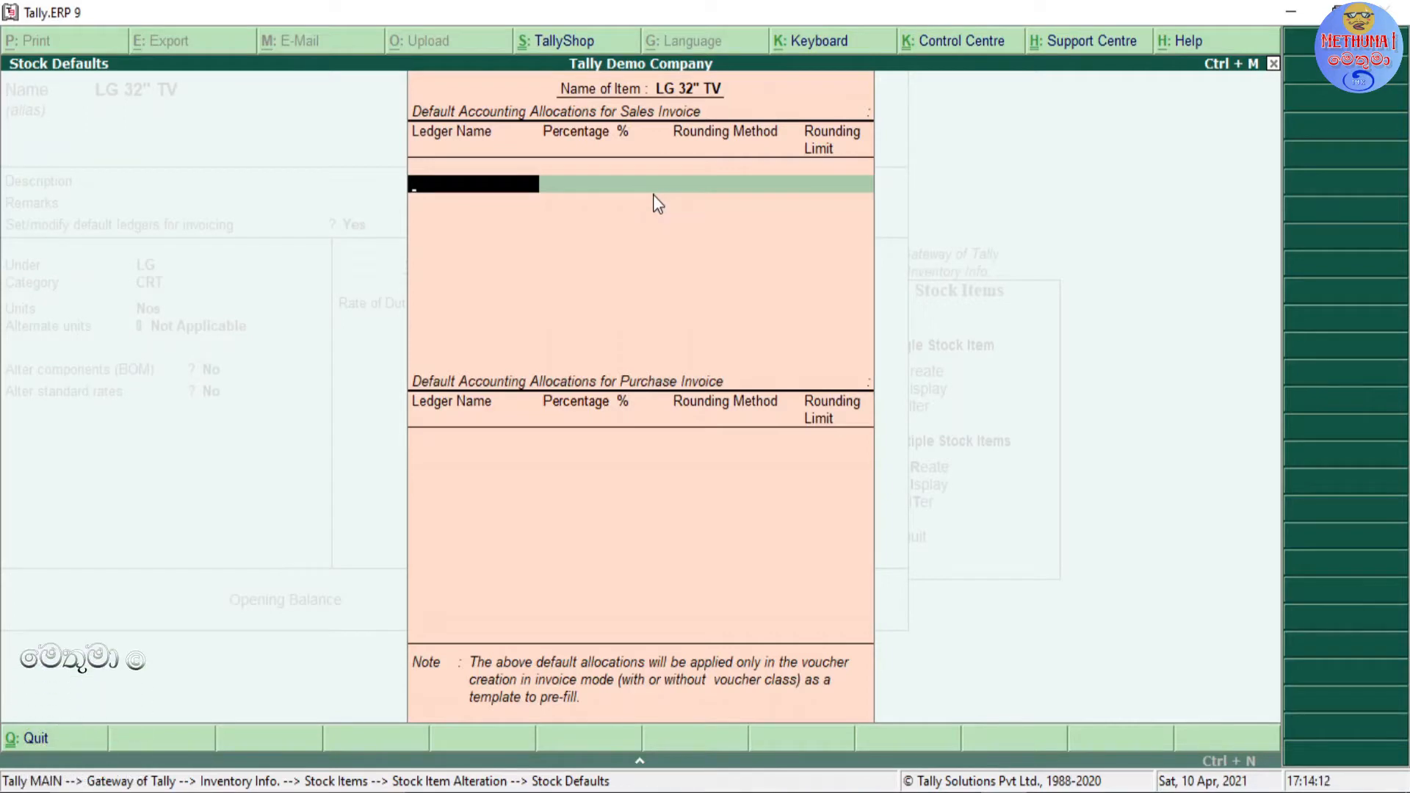
{"action": "key", "text": "space"}
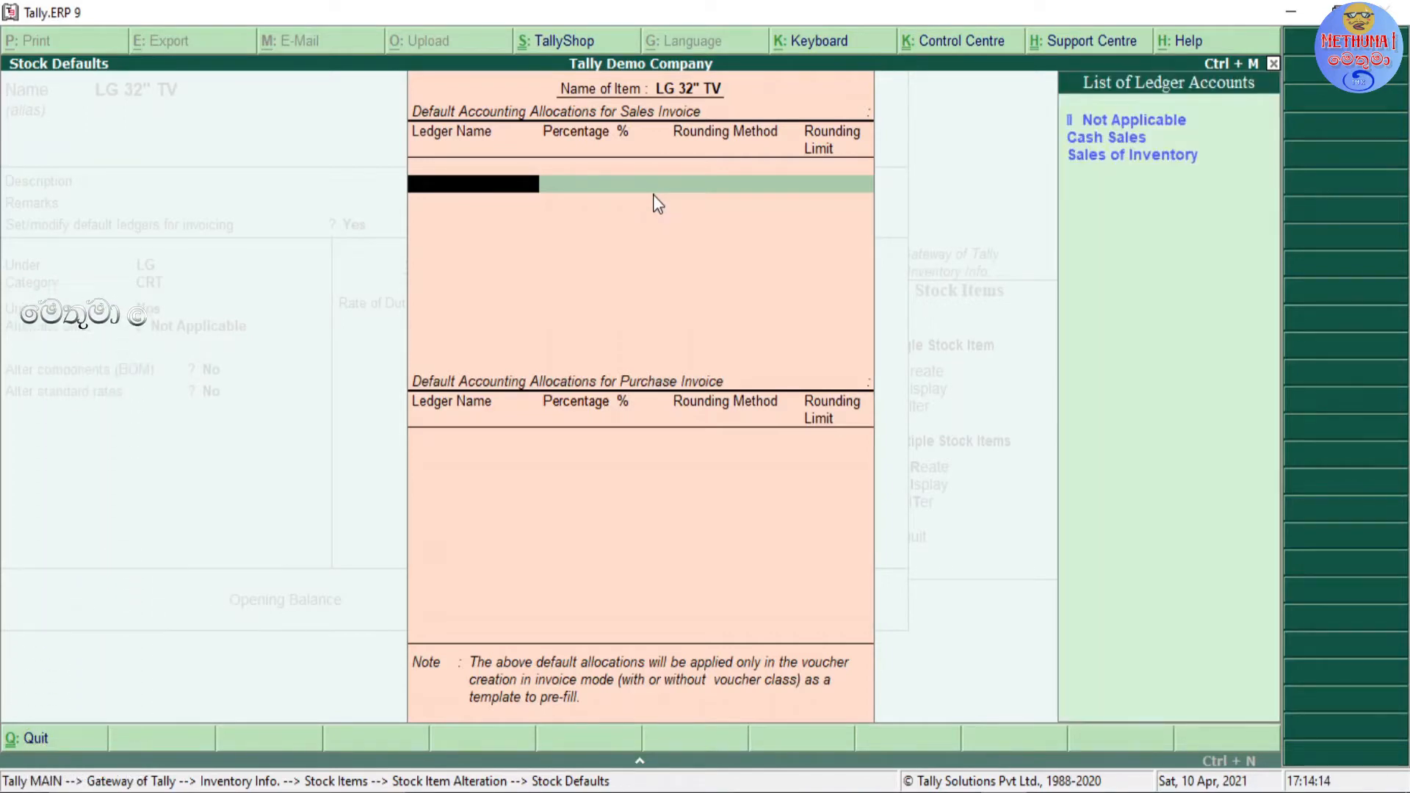
{"action": "key", "text": "Down"}
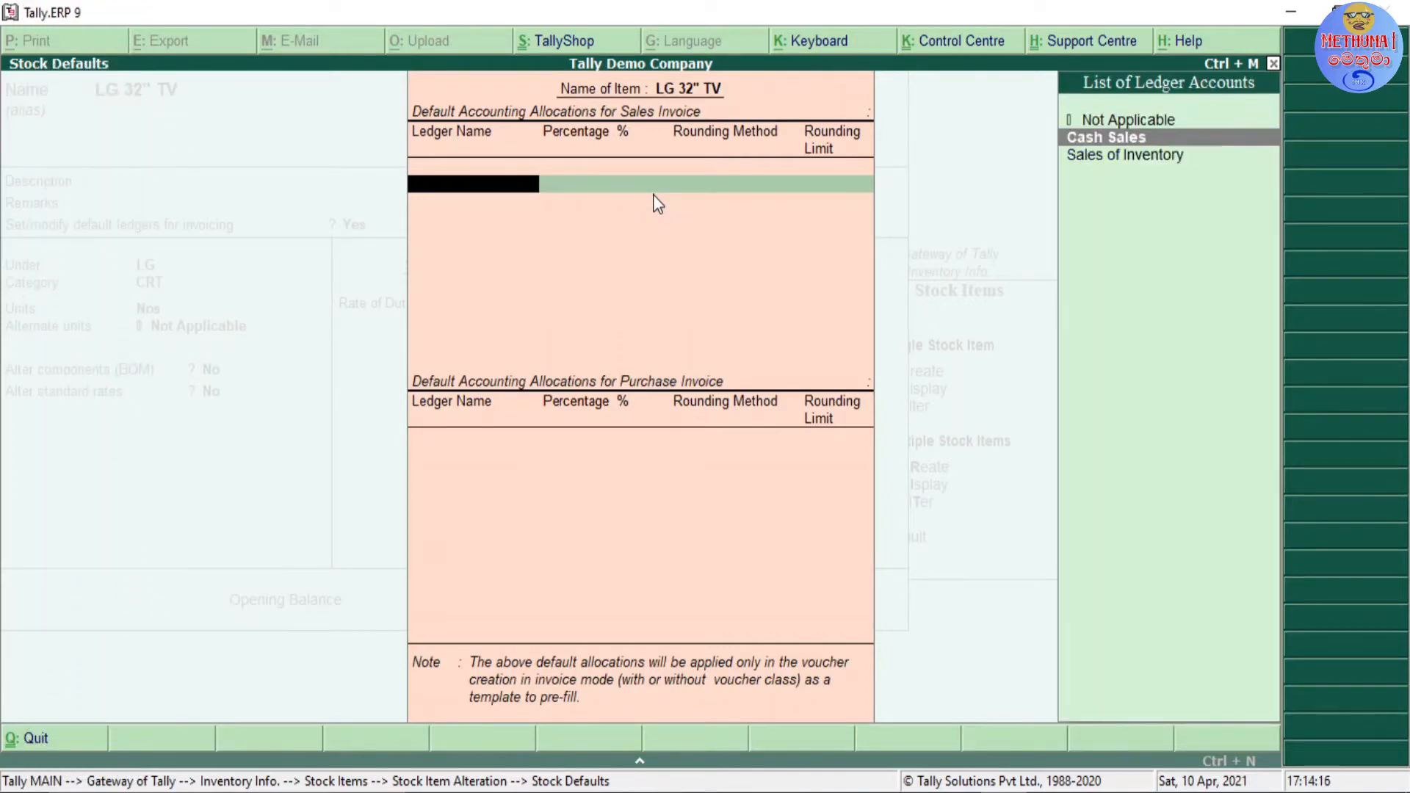
{"action": "key", "text": "Down"}
{"action": "key", "text": "Up"}
{"action": "key", "text": "Up"}
{"action": "key", "text": "Down"}
{"action": "key", "text": "Down"}
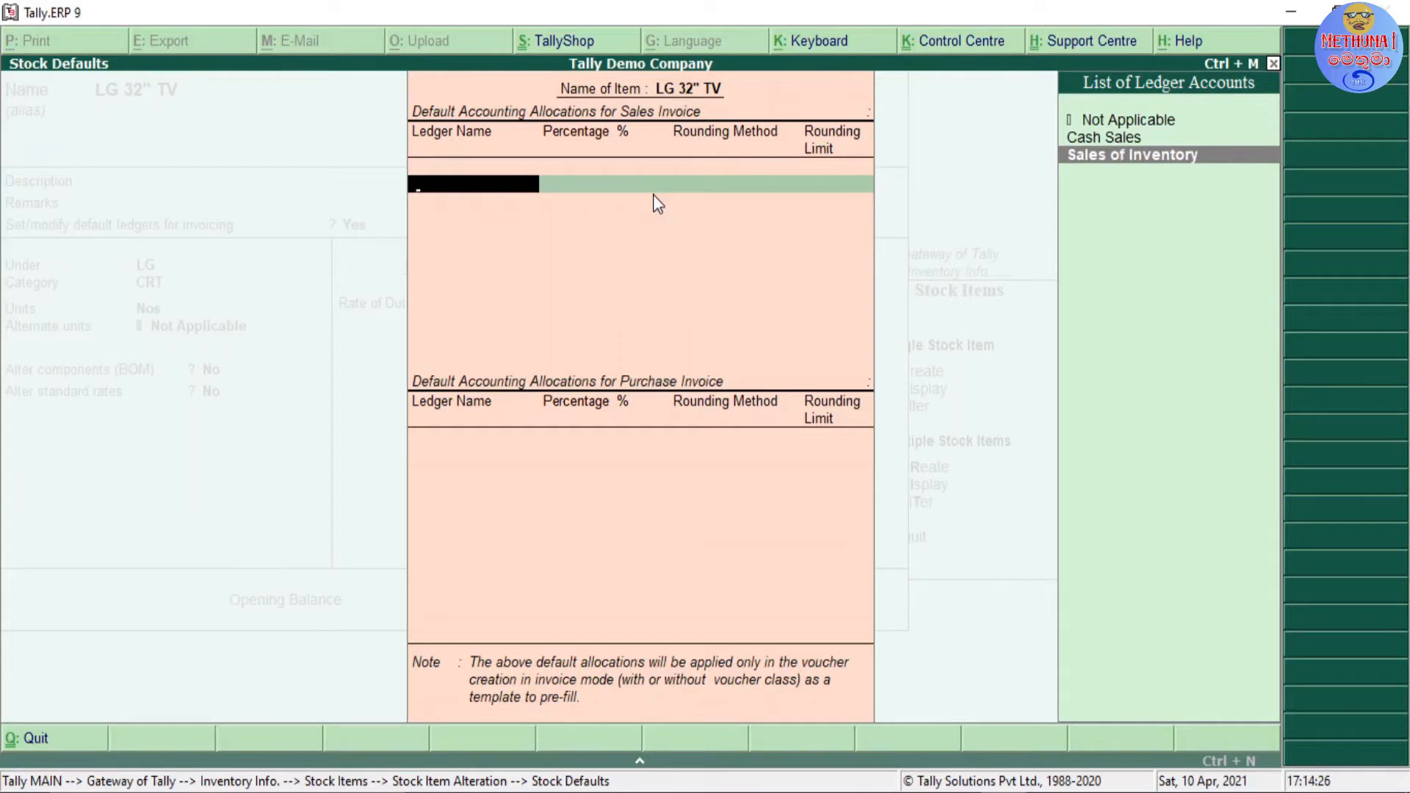
{"action": "key", "text": "Return"}
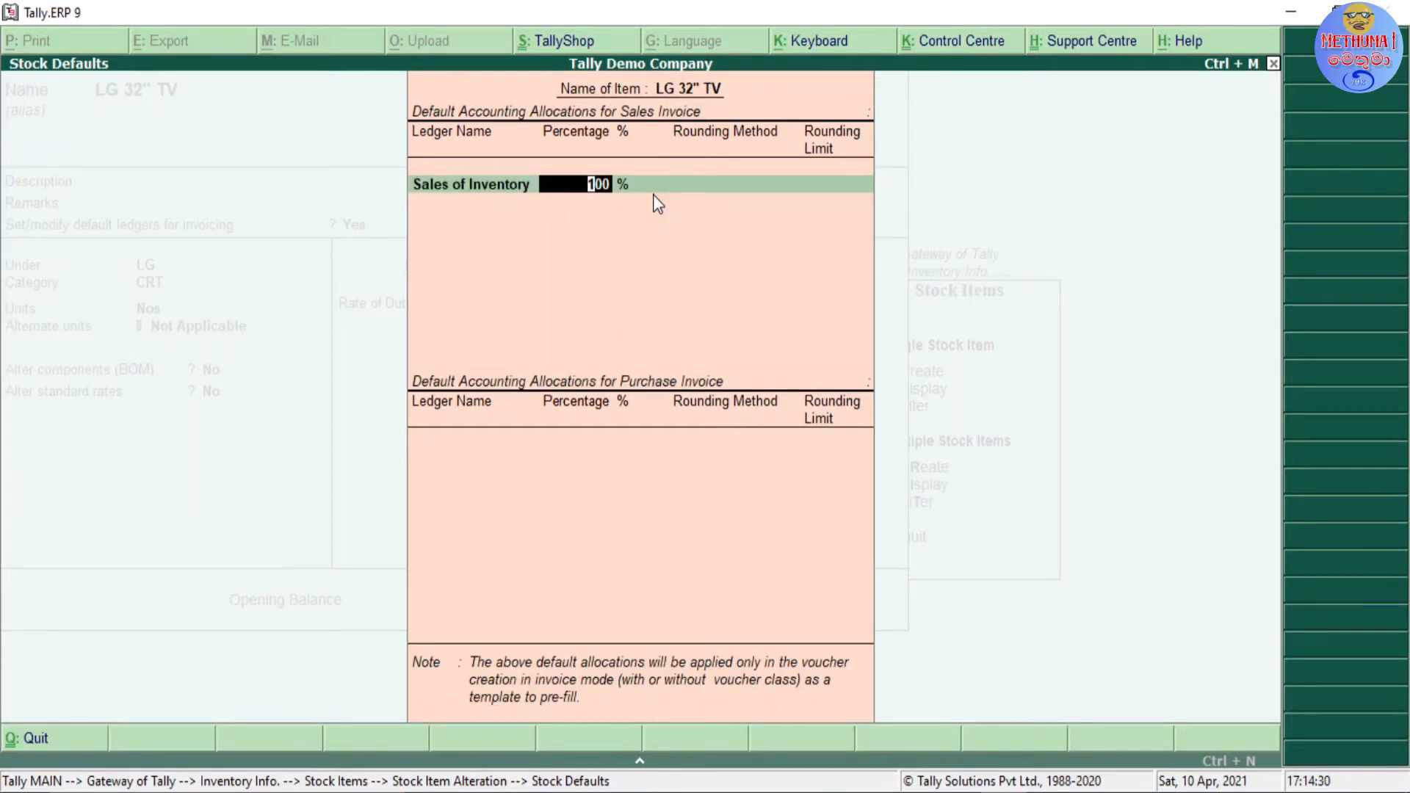
{"action": "type", "text": "10"}
{"action": "type", "text": "0"}
{"action": "key", "text": "Return"}
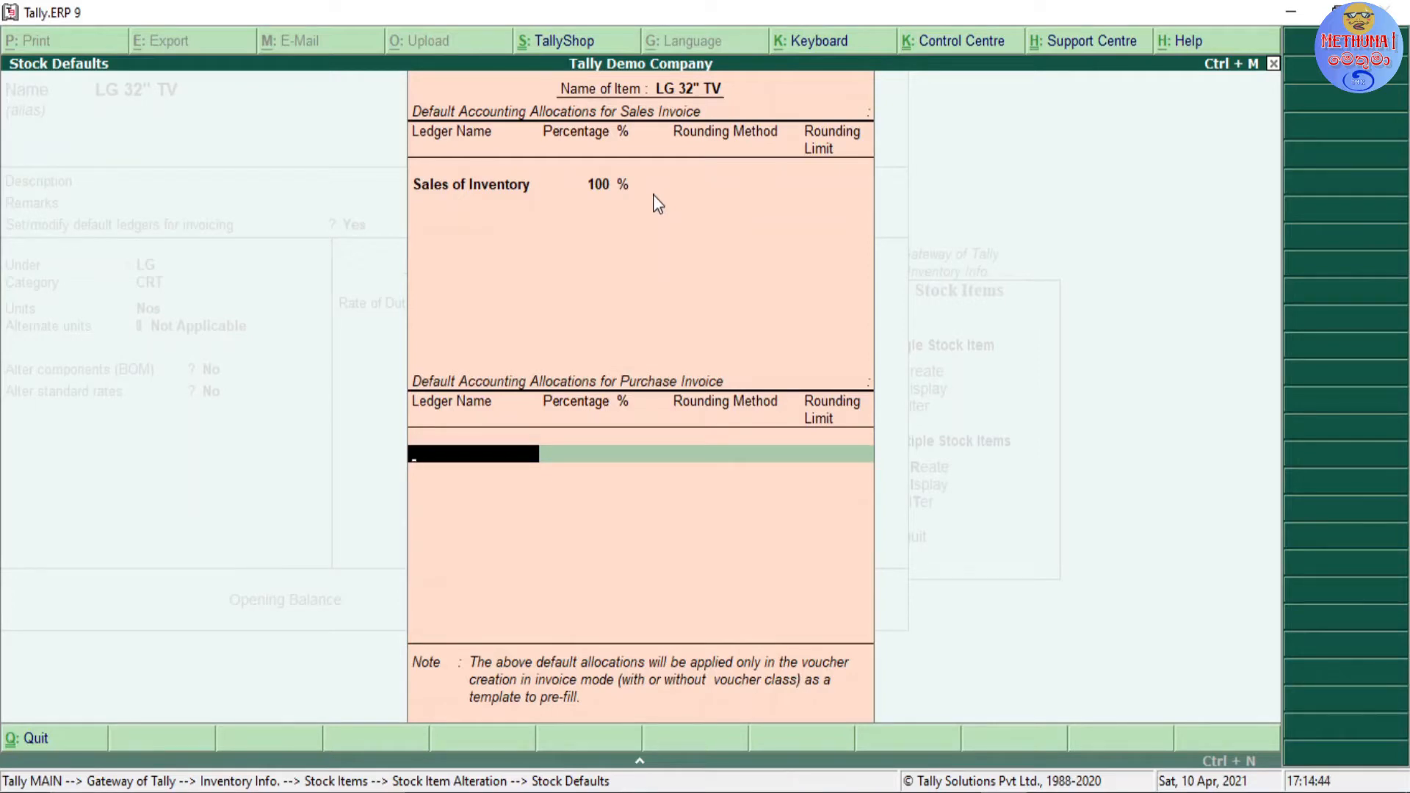
Step: Choose Purchase of Inventory as the default ledger for the item's purchase invoices and return to the alteration form
{"action": "left_click", "coordinate": [514, 458]}
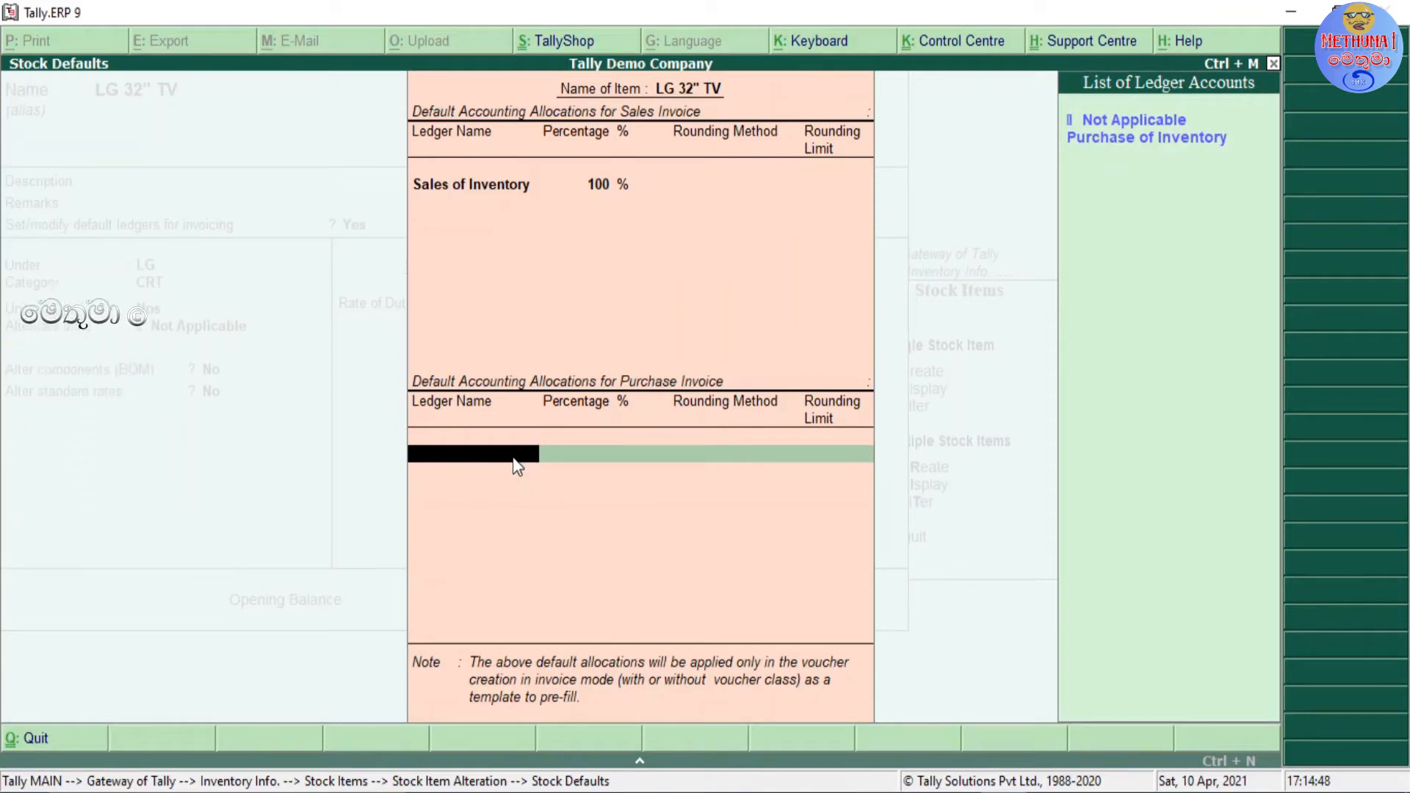
{"action": "key", "text": "Down"}
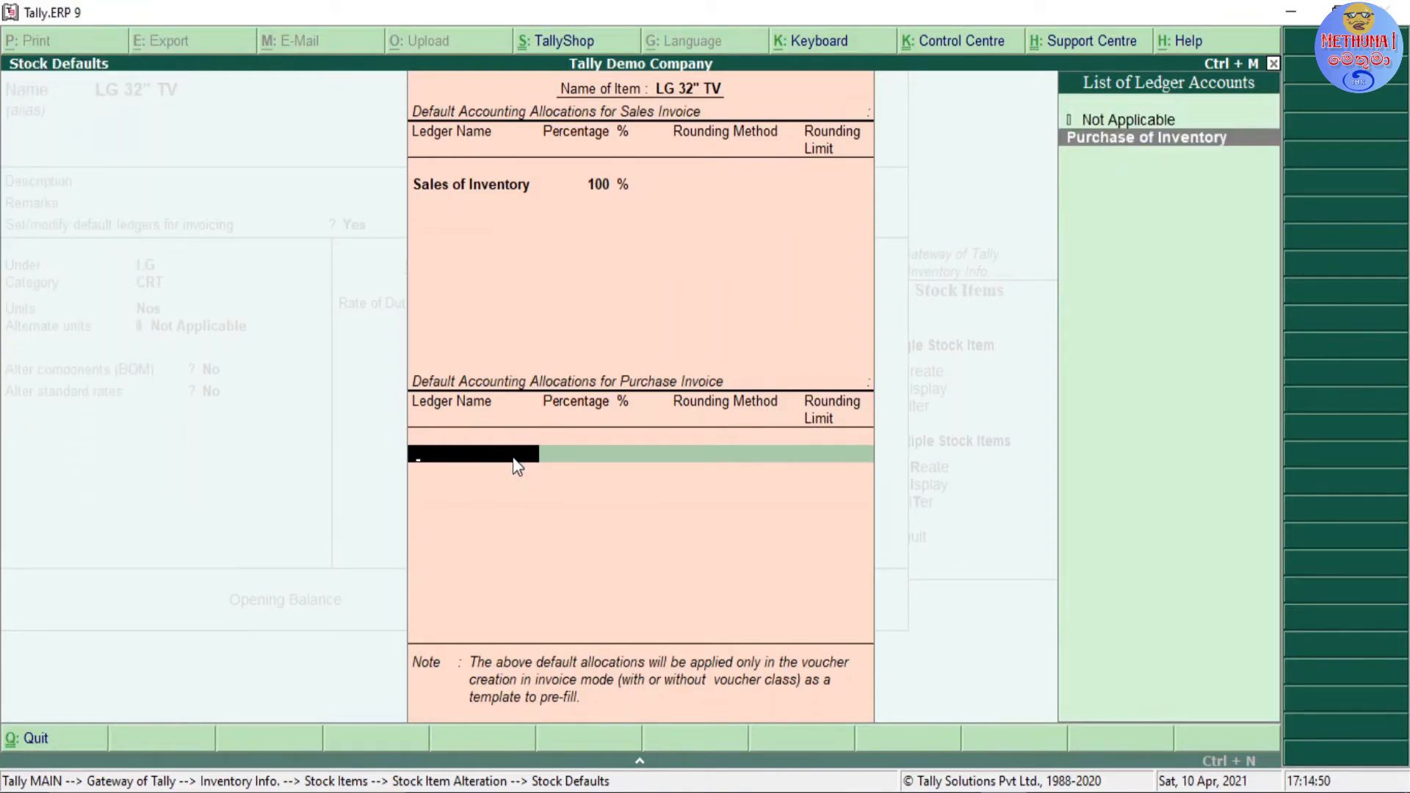
{"action": "key", "text": "Return"}
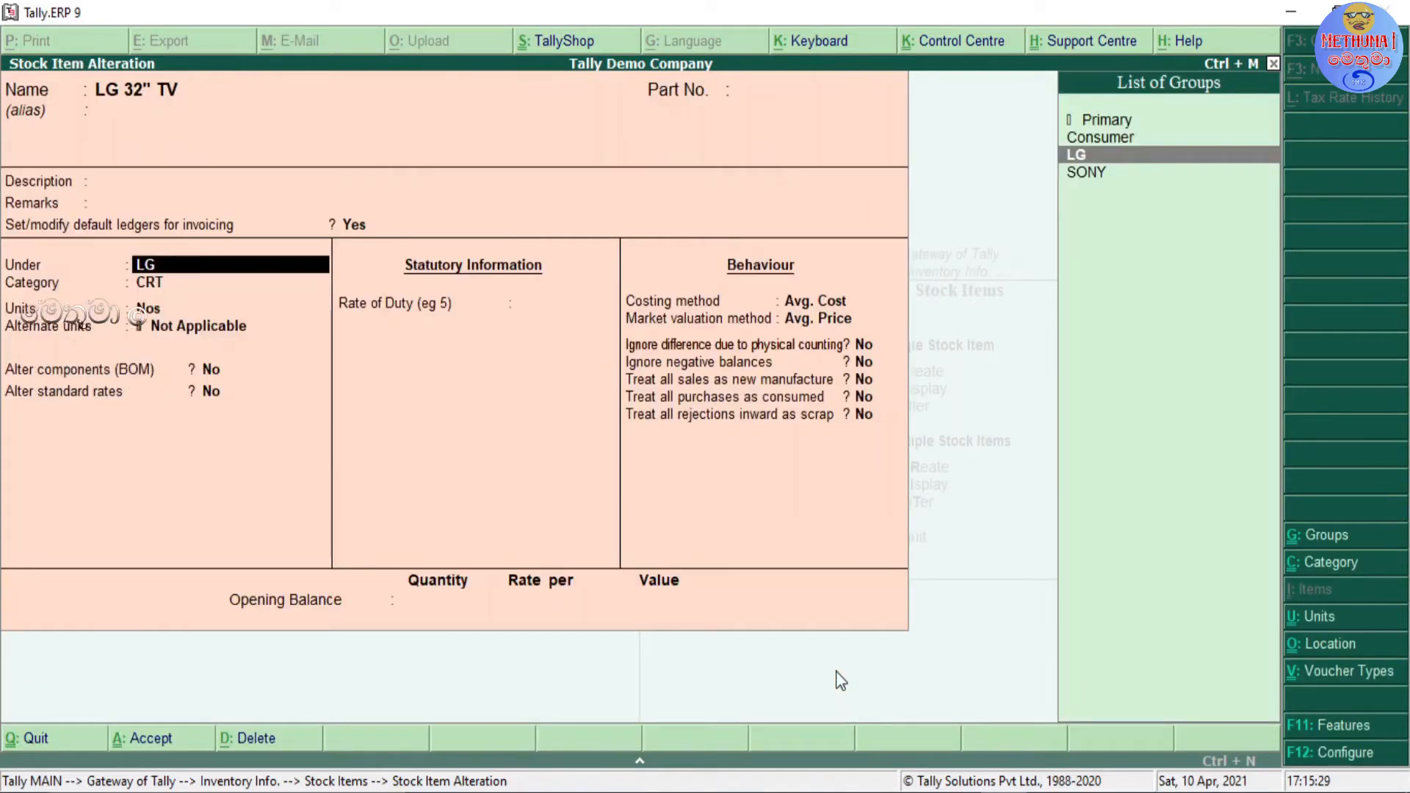
Step: Set the option to set or modify default ledgers for invoicing to No for LG 32" TV
{"action": "key", "text": "Up"}
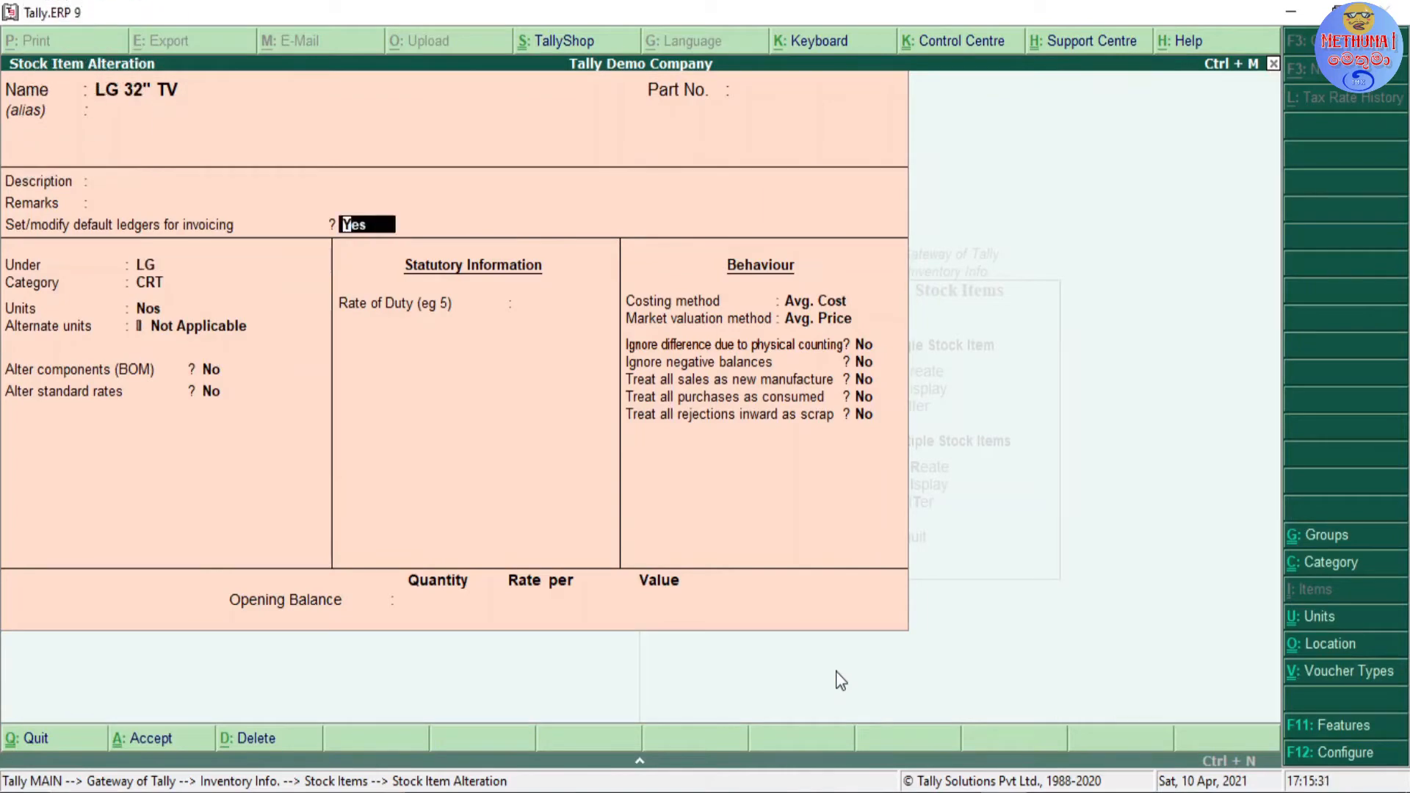
{"action": "key", "text": "n"}
{"action": "key", "text": "Return"}
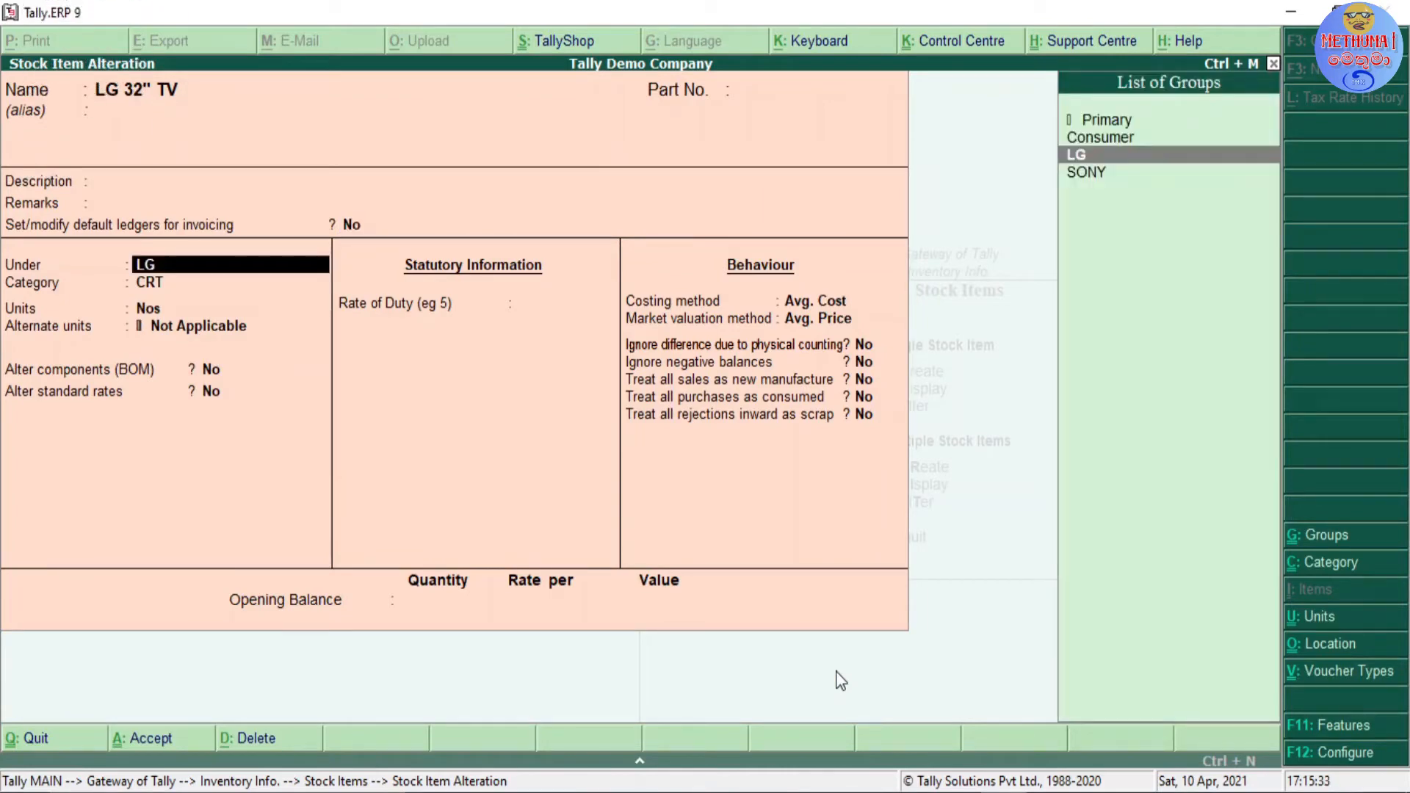
Step: Keep the item under group LG, category CRT and units Nos
{"action": "key", "text": "Return"}
{"action": "key", "text": "Return"}
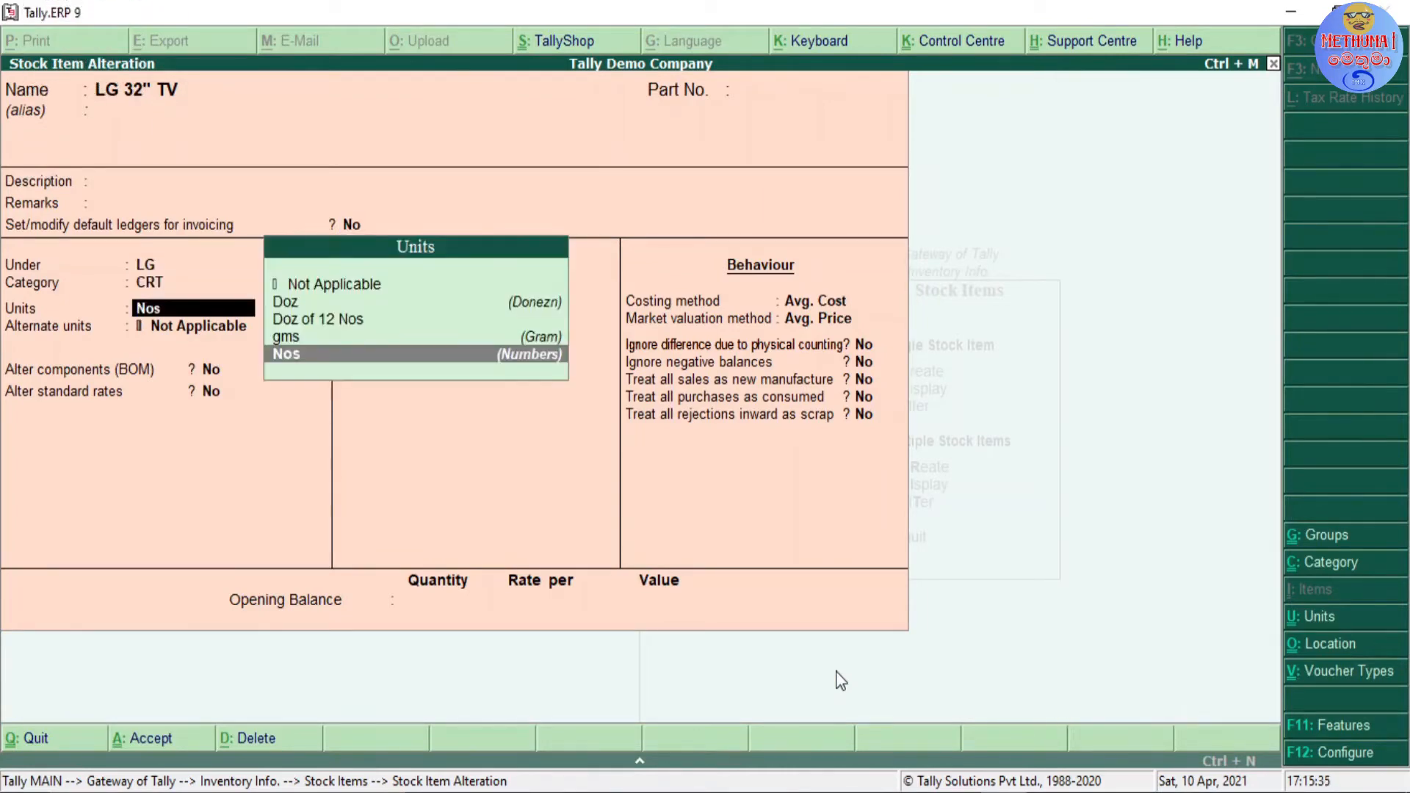
{"action": "key", "text": "Return"}
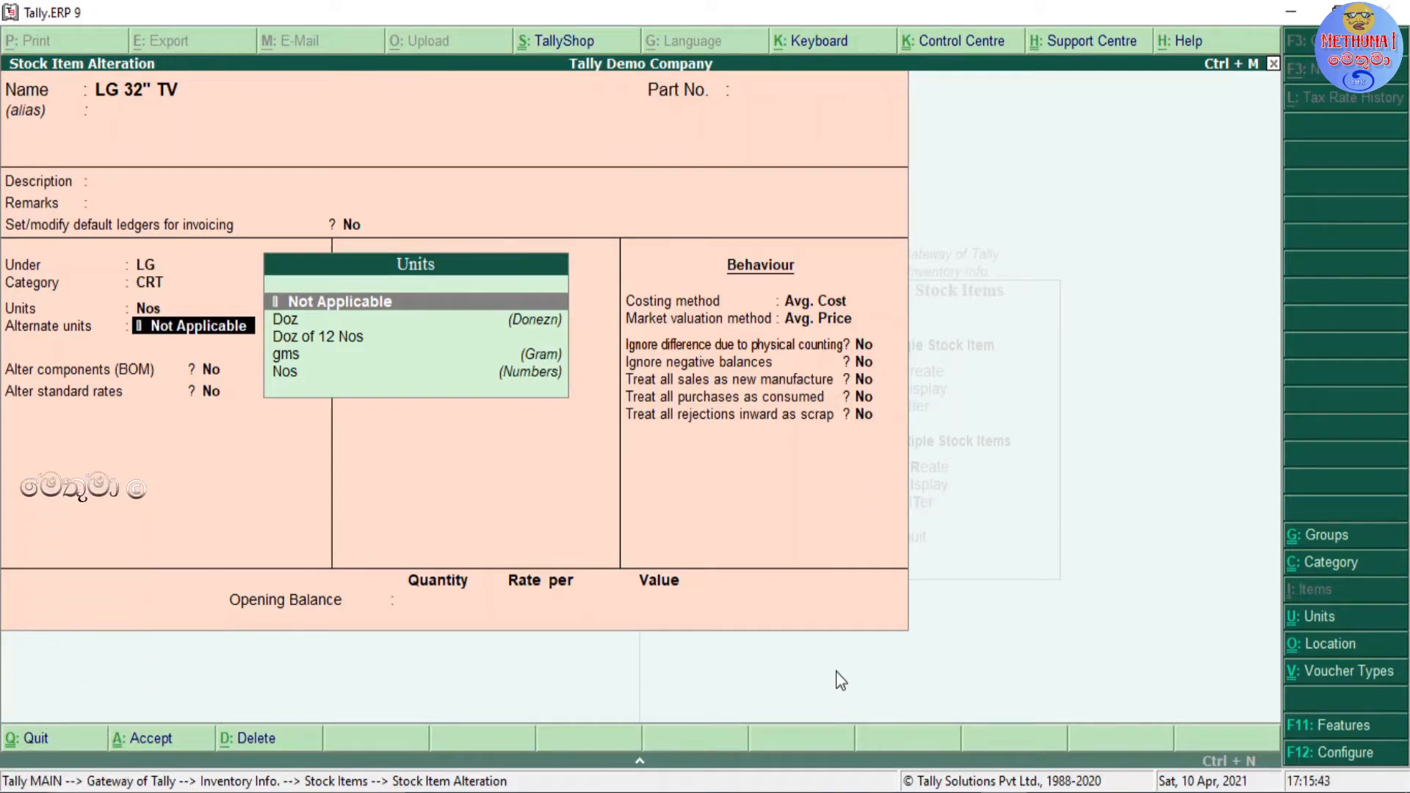
{"action": "key", "text": "BackSpace"}
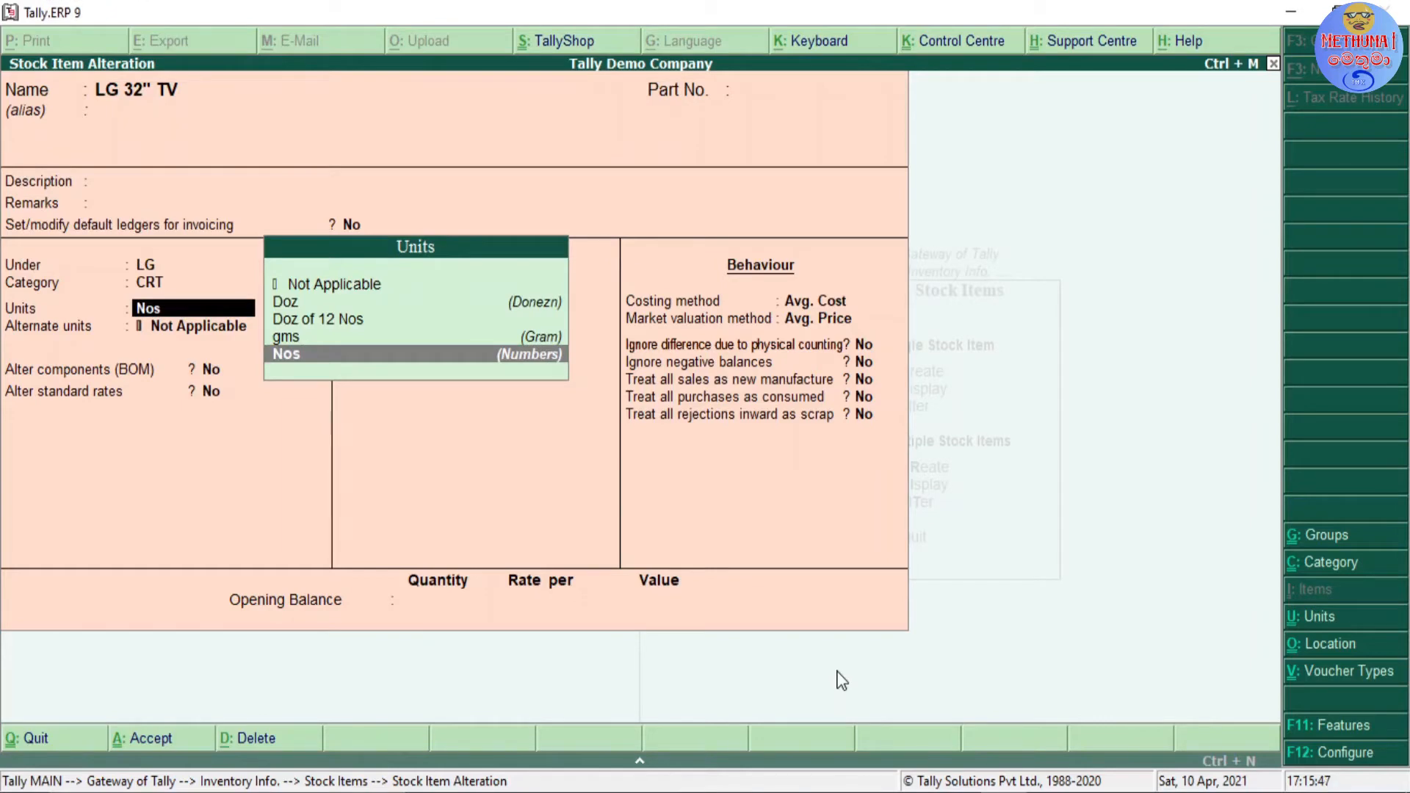
{"action": "key", "text": "Return"}
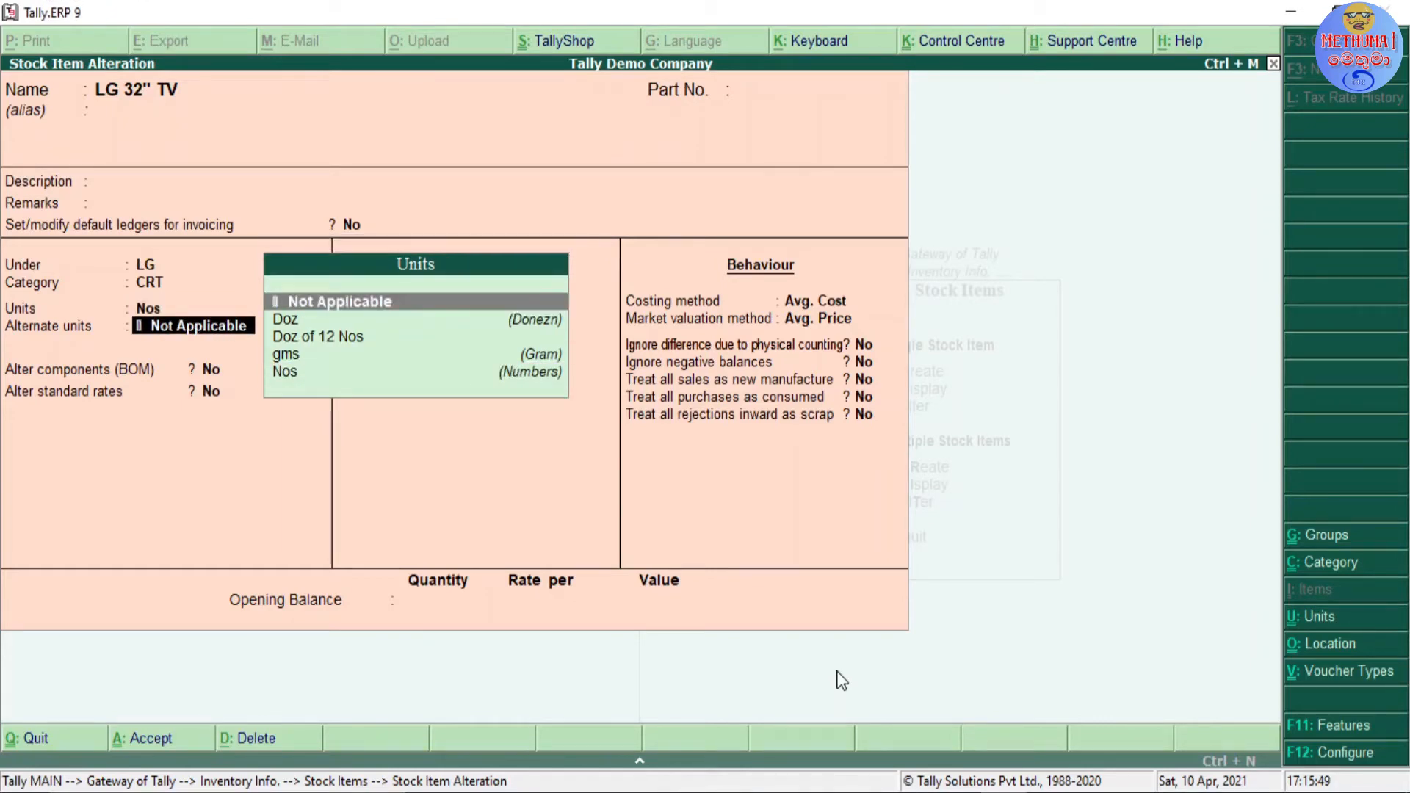
Step: Go through the available alternate units and choose Not Applicable for the item
{"action": "key", "text": "Down"}
{"action": "key", "text": "Down"}
{"action": "key", "text": "Down"}
{"action": "key", "text": "Down"}
{"action": "key", "text": "Up"}
{"action": "key", "text": "Up"}
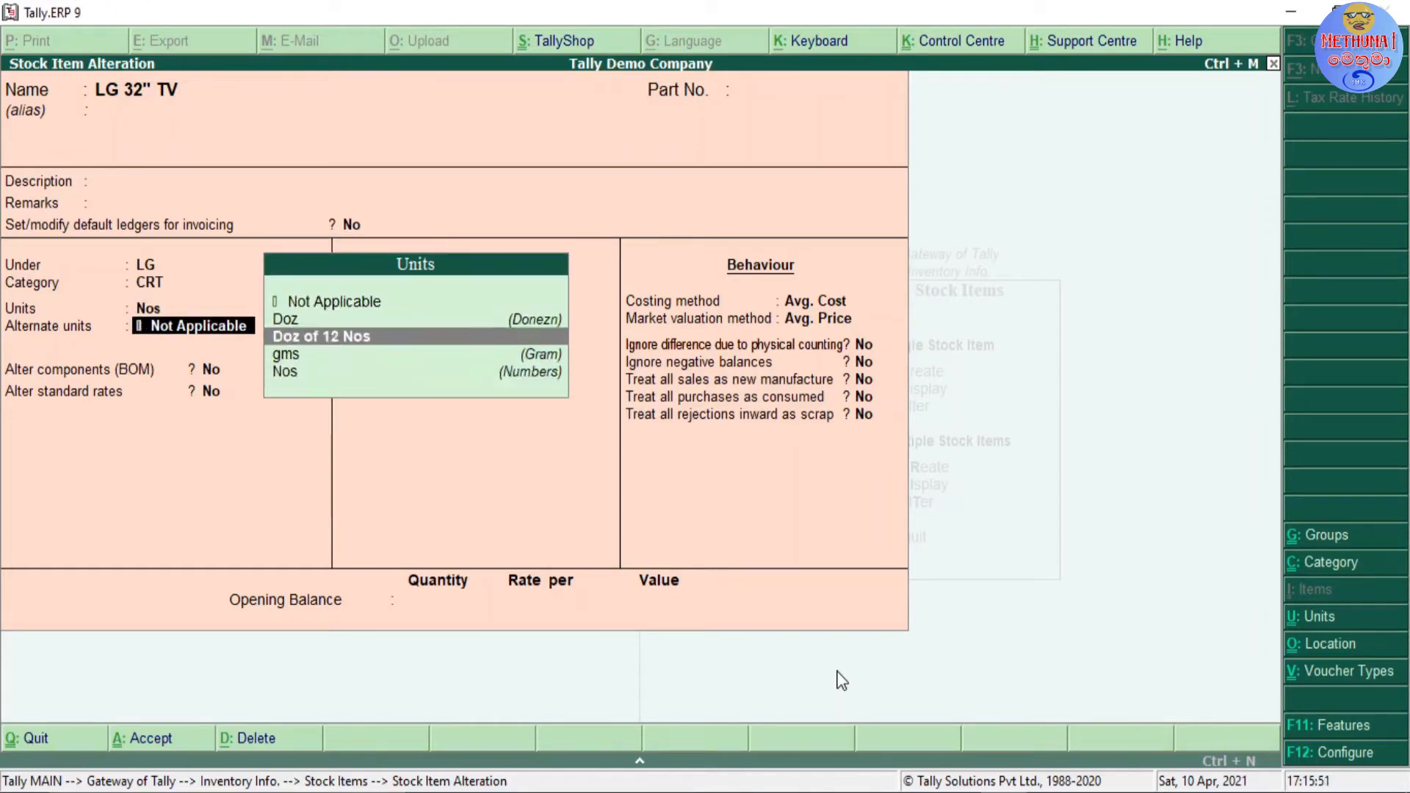
{"action": "key", "text": "Up"}
{"action": "key", "text": "Up"}
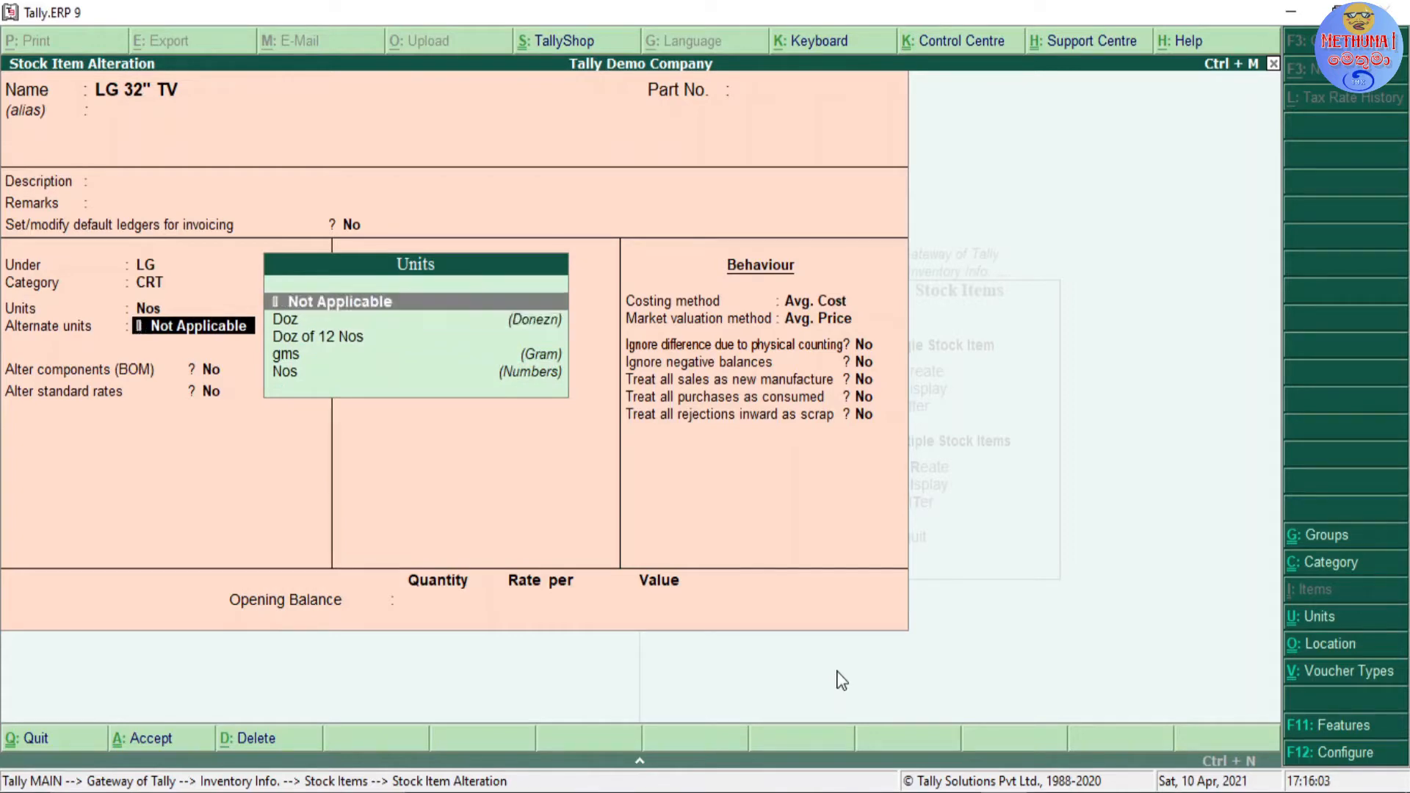
{"action": "key", "text": "Return"}
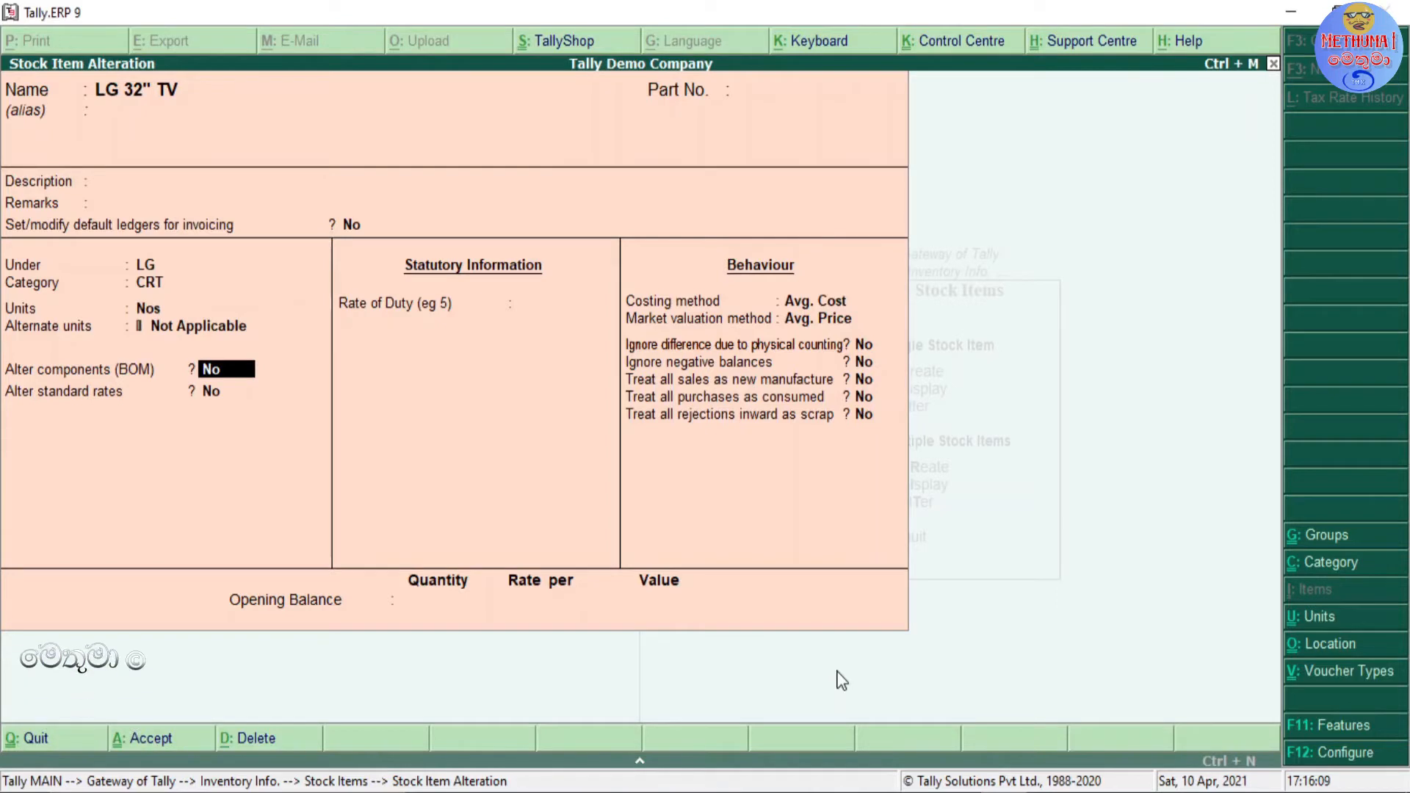
Step: View the item's list of BOMs, leave it without entries and set Alter components (BOM) to No
{"action": "type", "text": "y"}
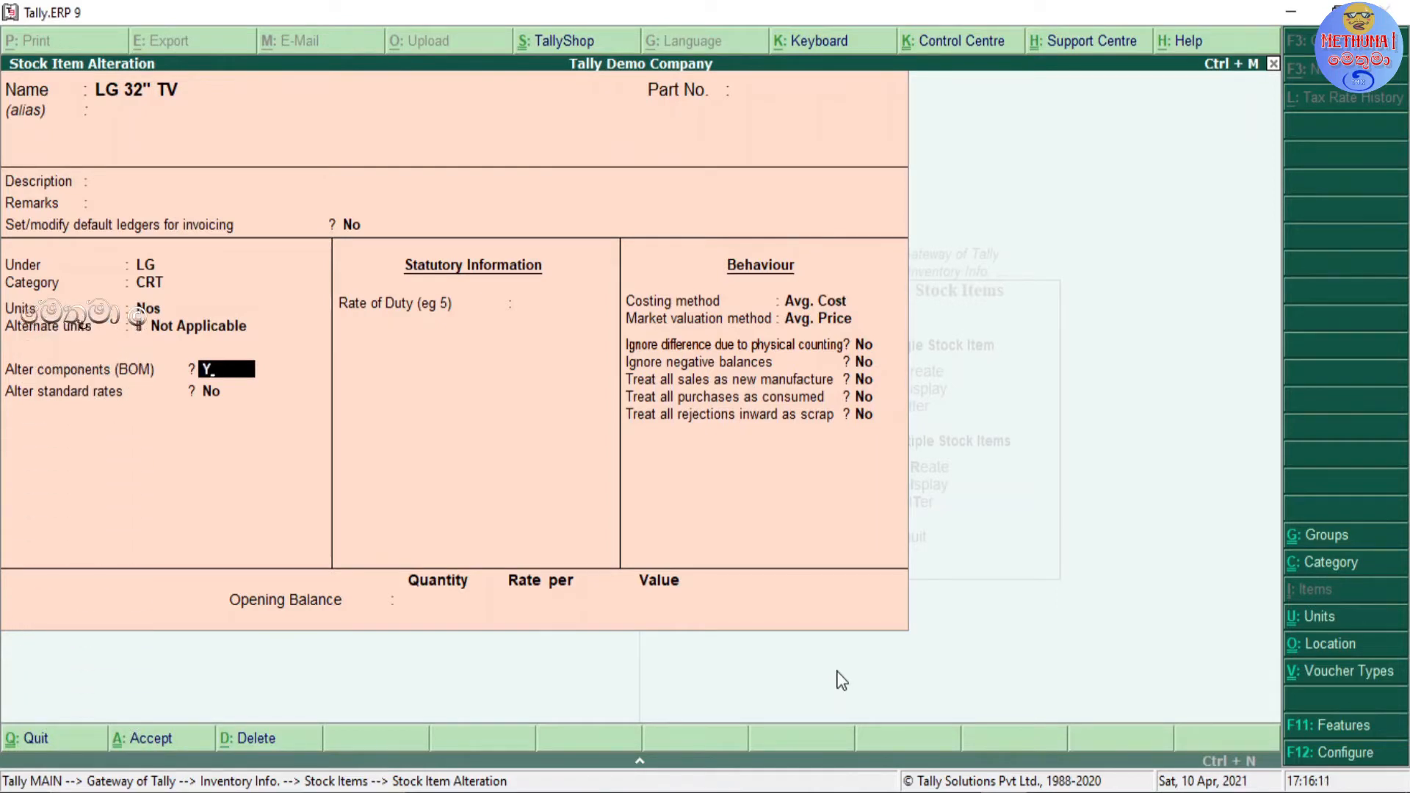
{"action": "key", "text": "Return"}
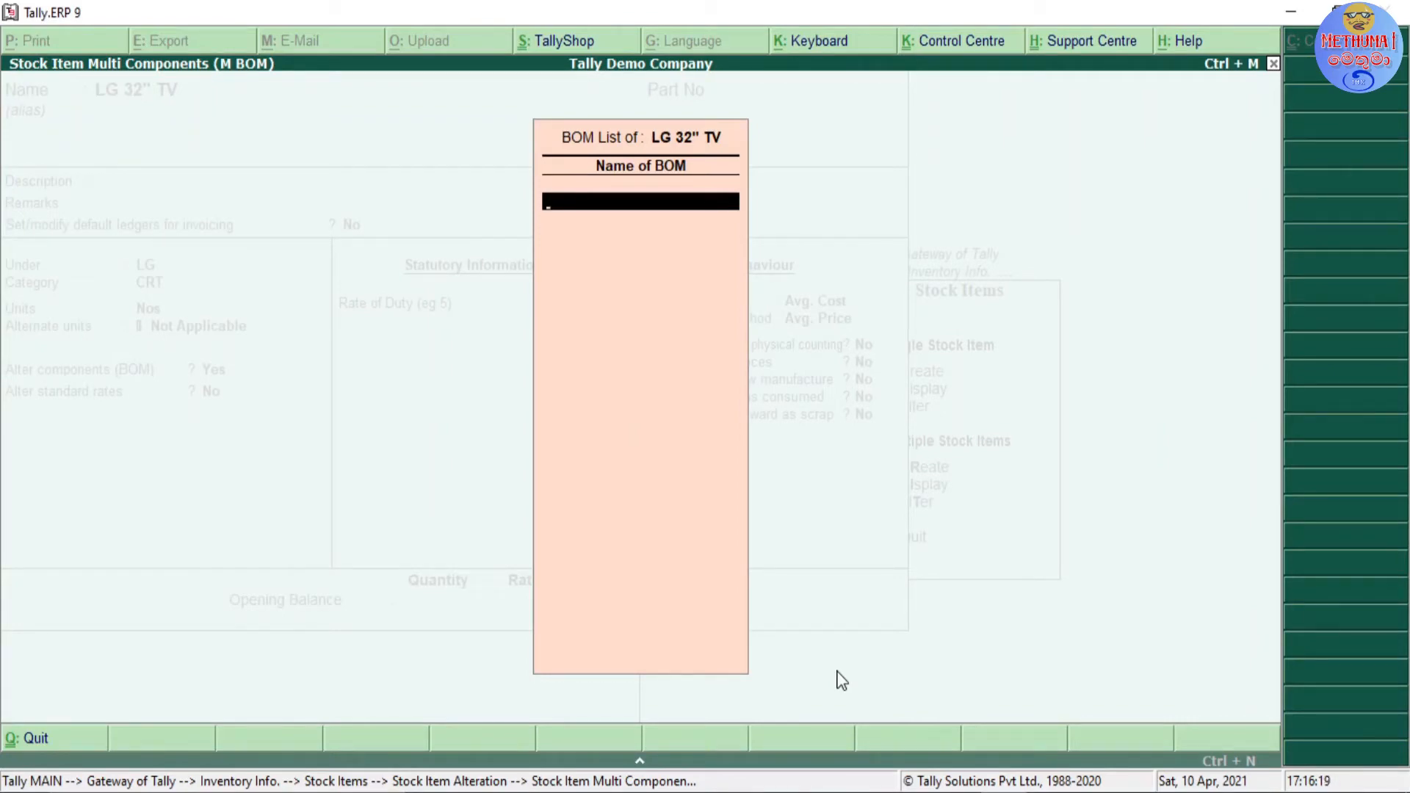
{"action": "key", "text": "Escape"}
{"action": "key", "text": "Return"}
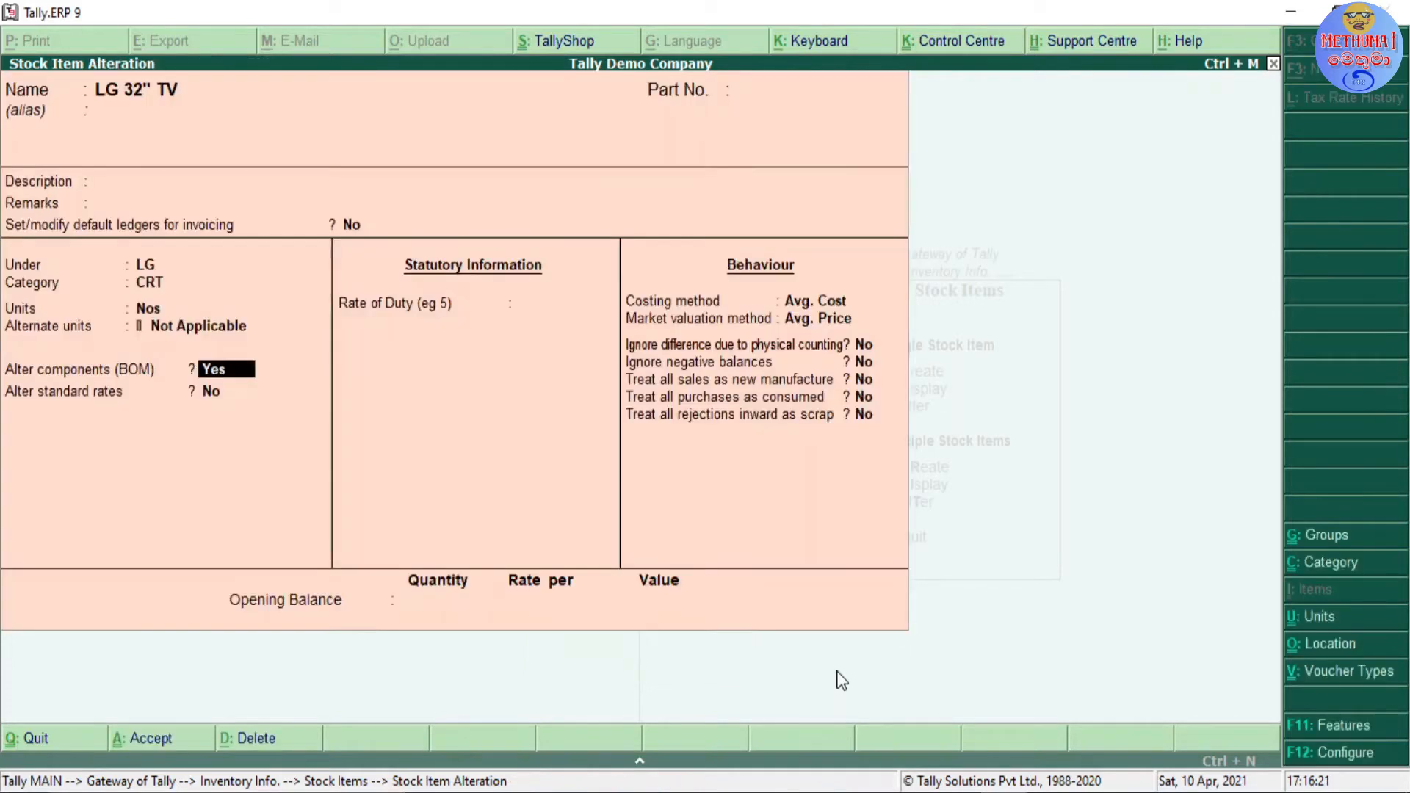
{"action": "type", "text": "n"}
{"action": "key", "text": "Return"}
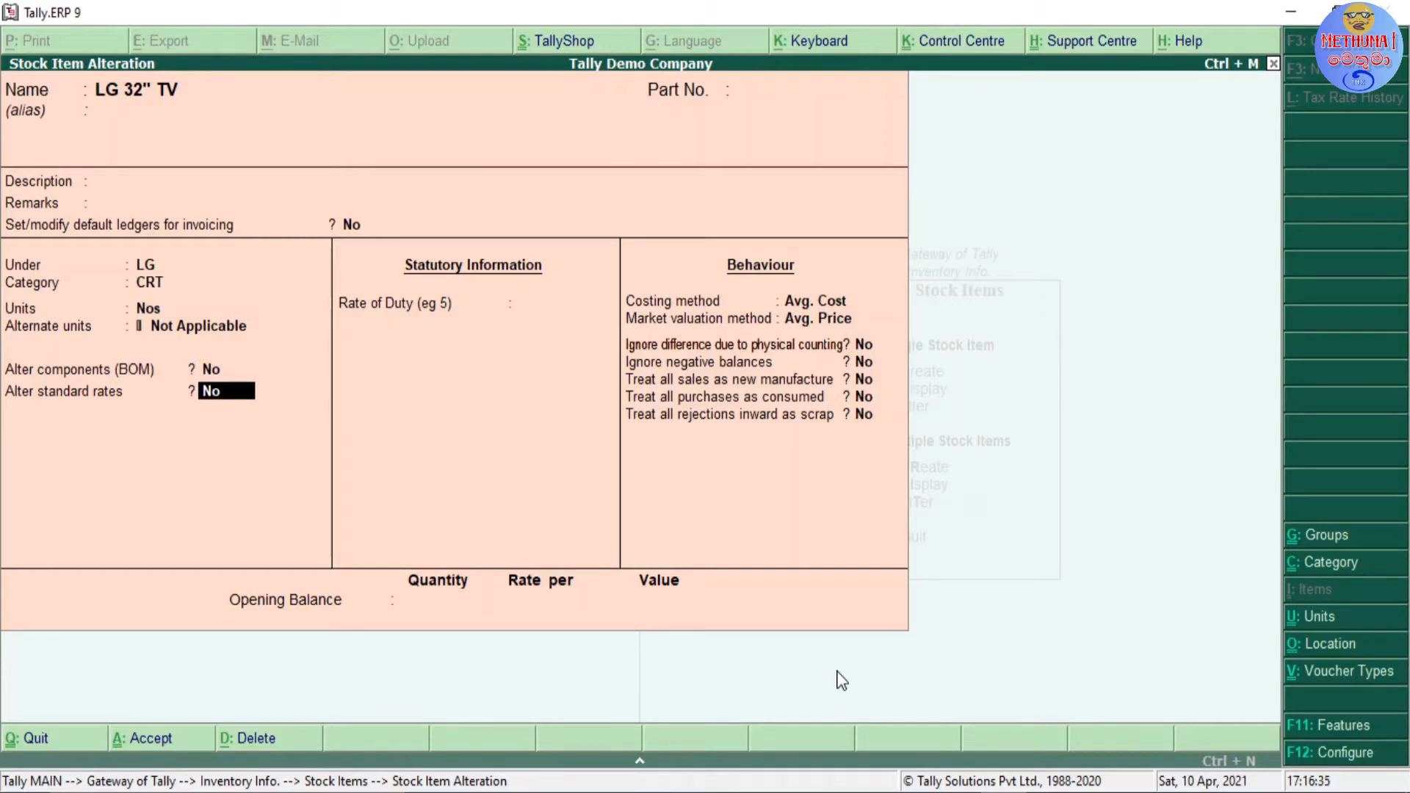
Step: Enable Alter standard rates and enter a standard selling price of 50,000.00 per Nos from 1-Jan-2021, leaving the standard cost blank
{"action": "key", "text": "y"}
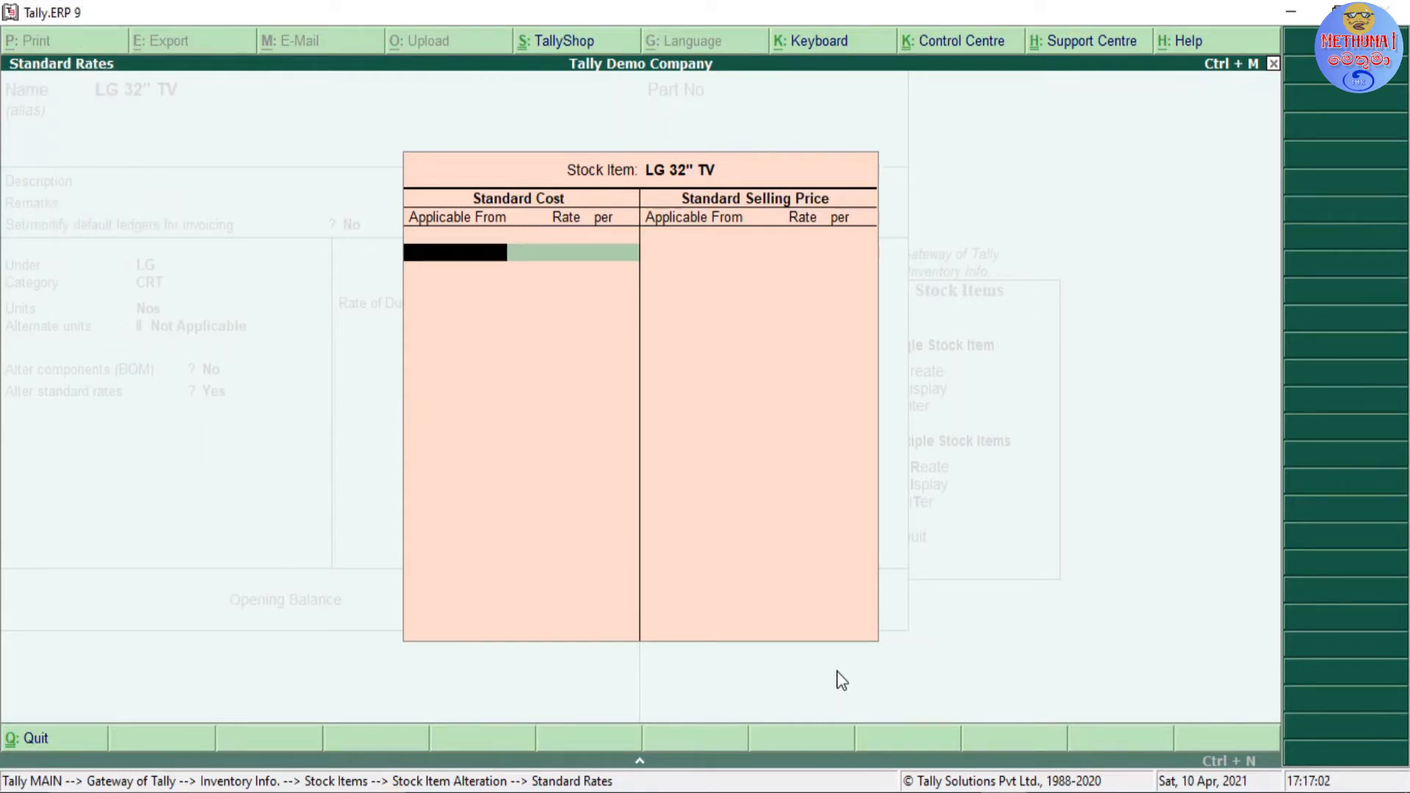
{"action": "key", "text": "Return"}
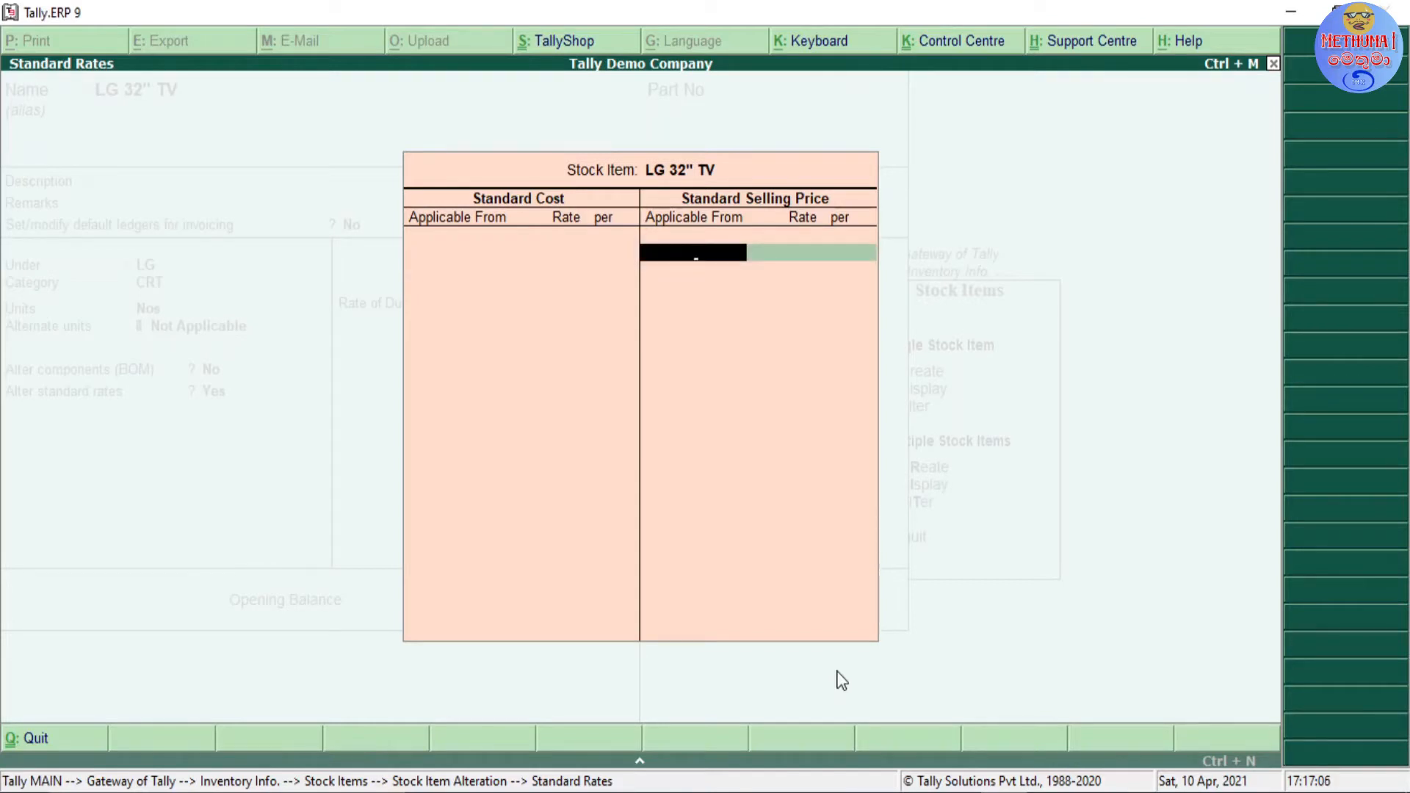
{"action": "type", "text": "010121"}
{"action": "key", "text": "Return"}
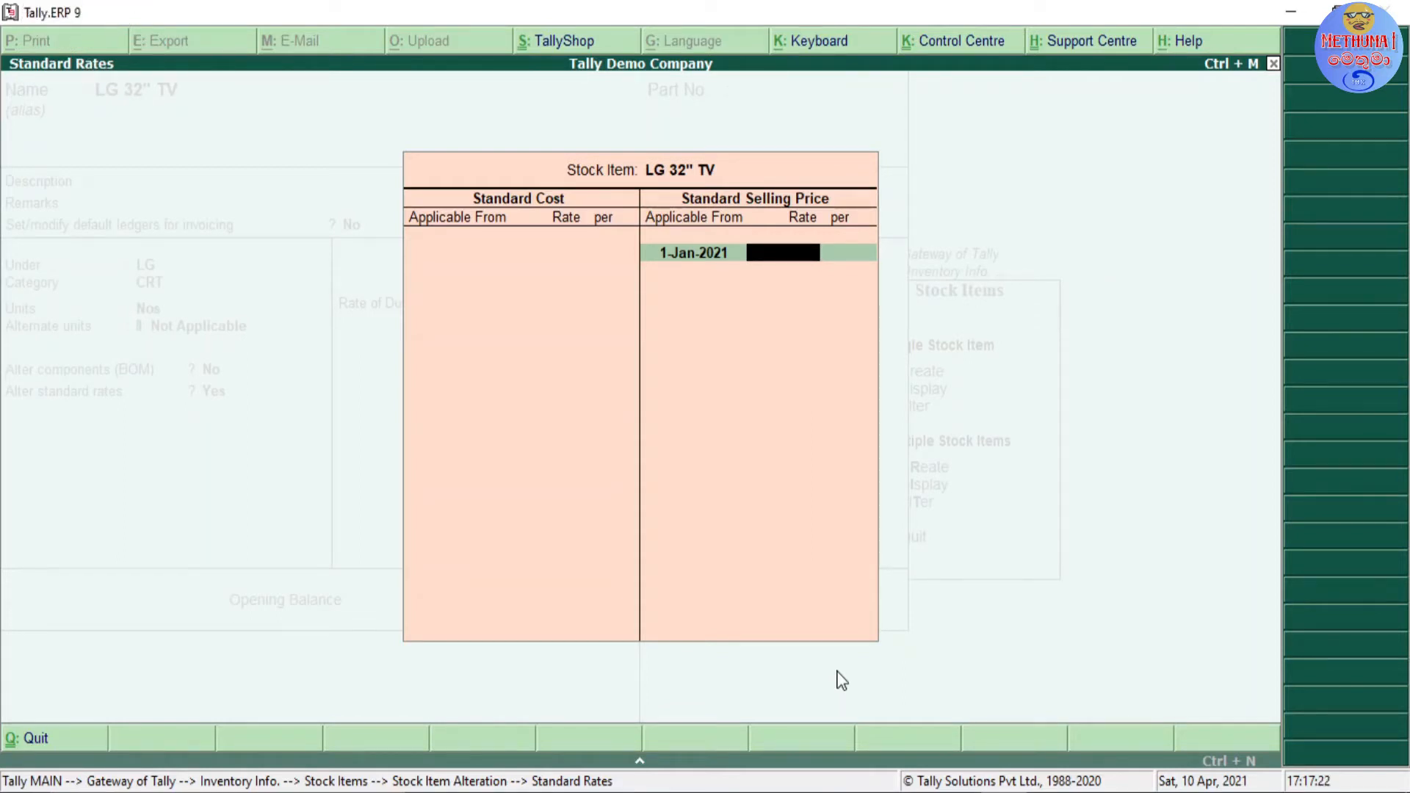
{"action": "type", "text": "50000"}
{"action": "key", "text": "Return"}
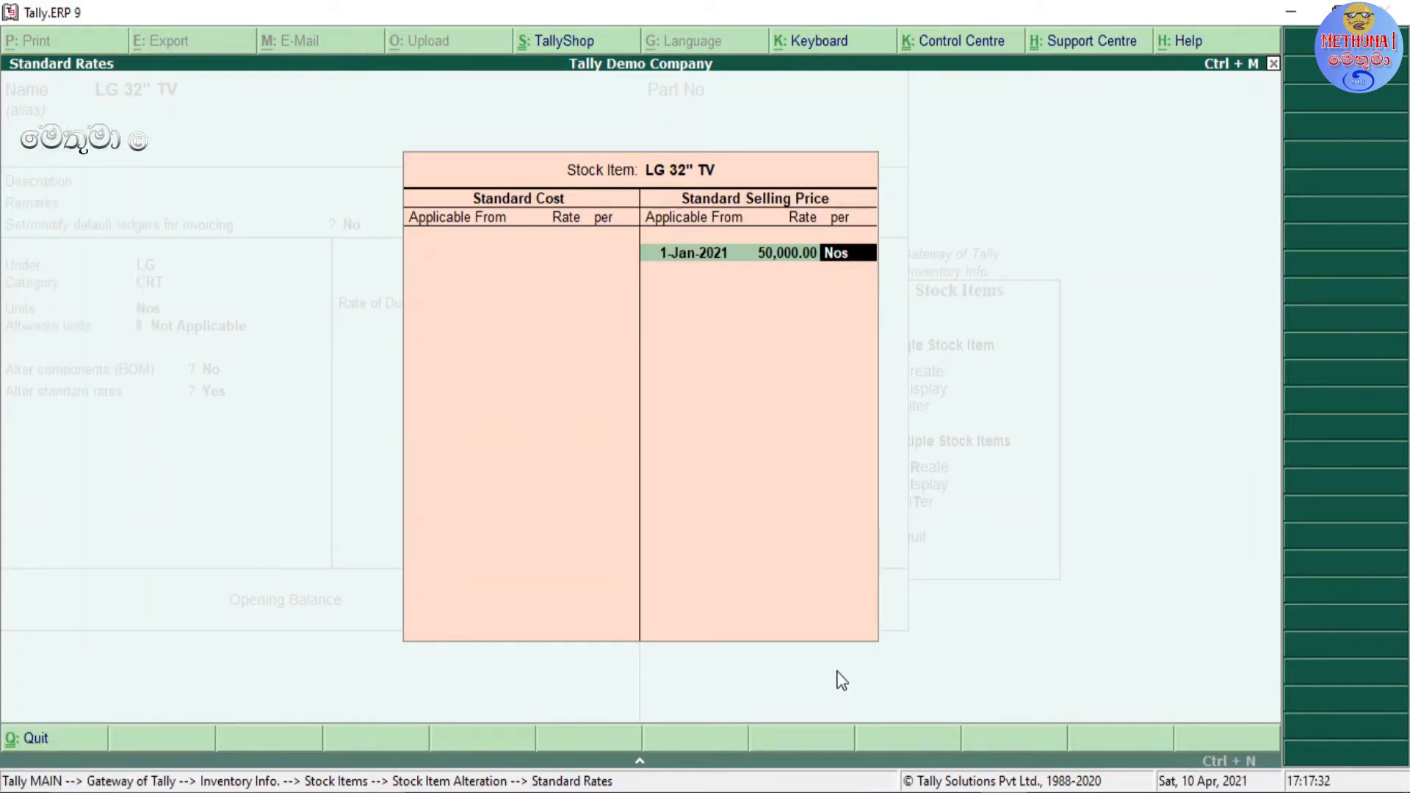
{"action": "key", "text": "Return"}
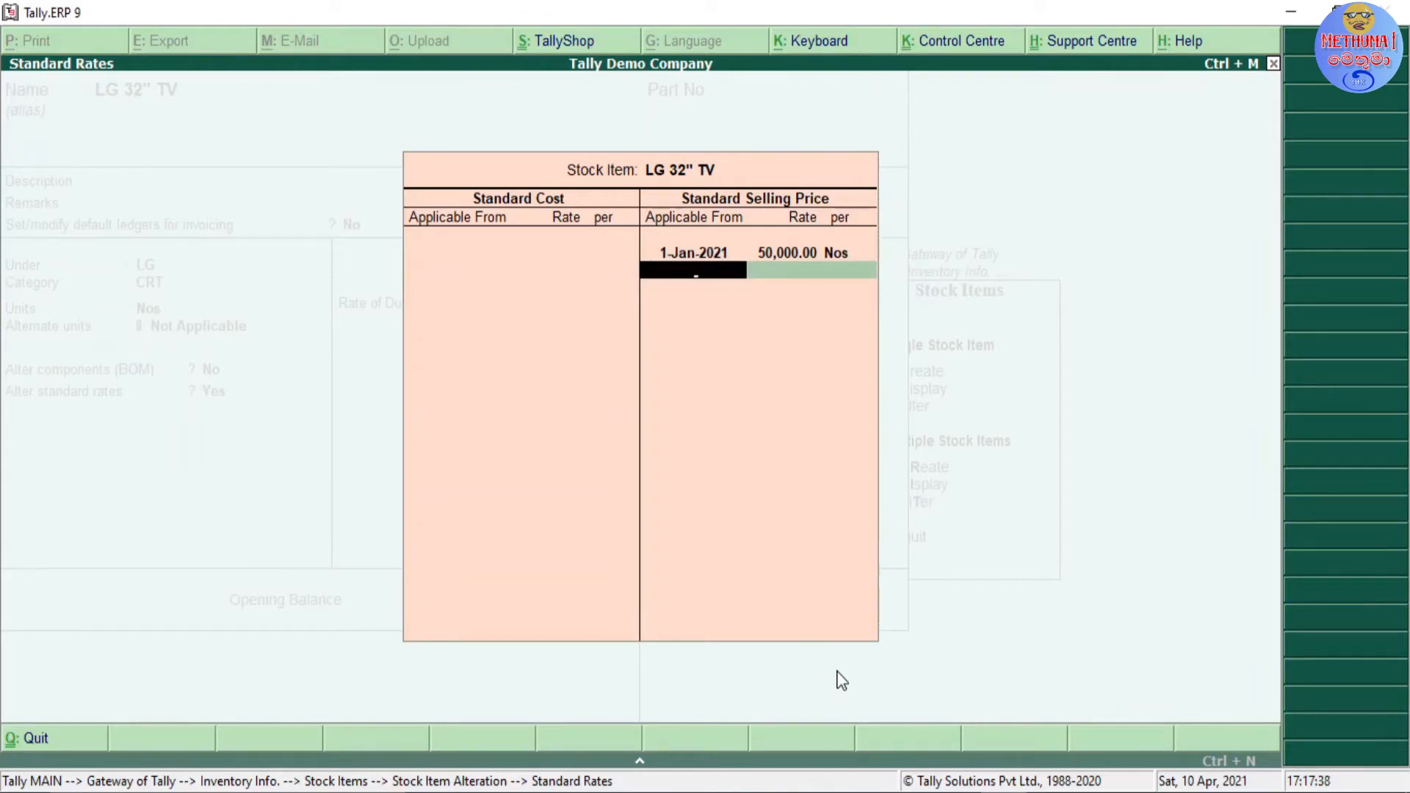
{"action": "key", "text": "Return"}
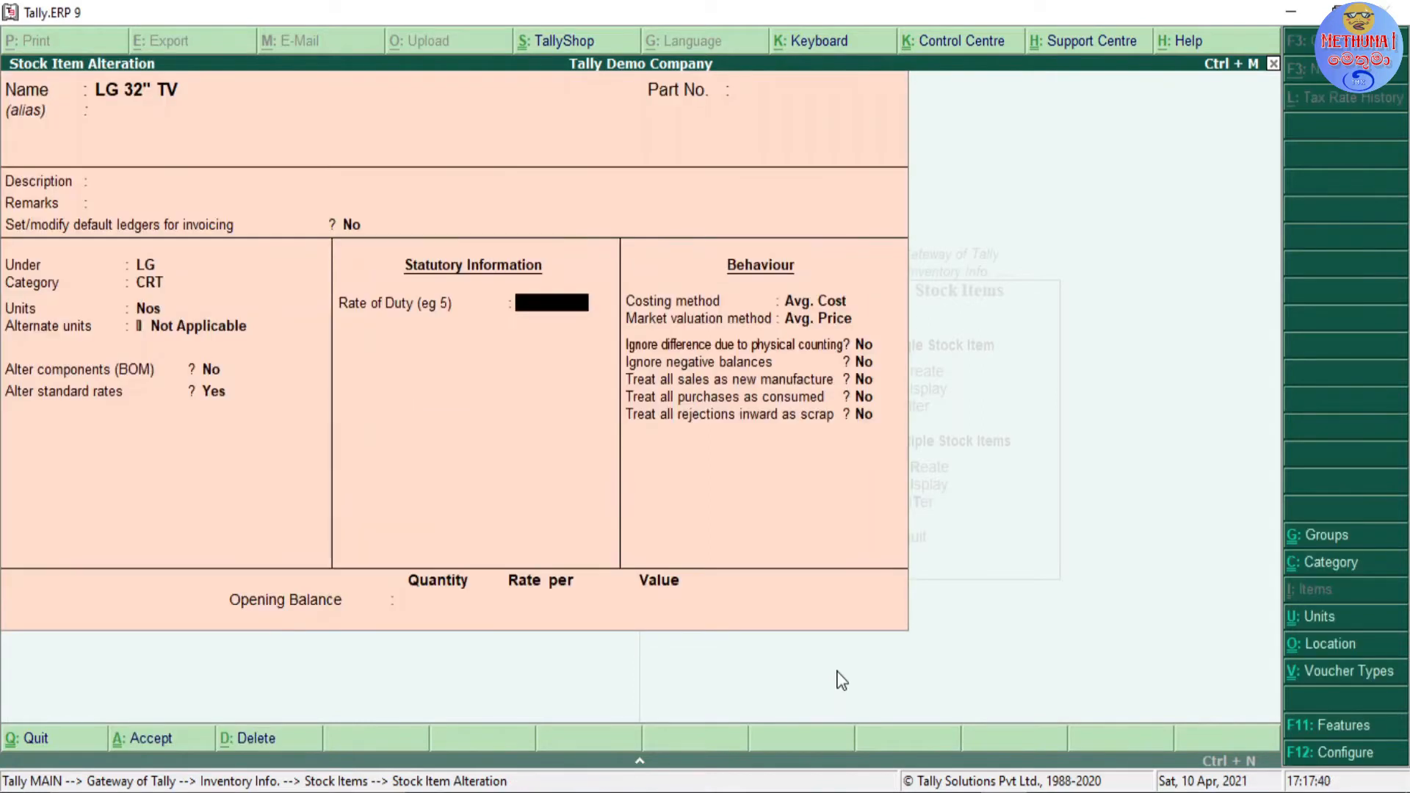
Step: Set Alter standard rates to No and accept 0 as the item's rate of duty
{"action": "key", "text": "BackSpace"}
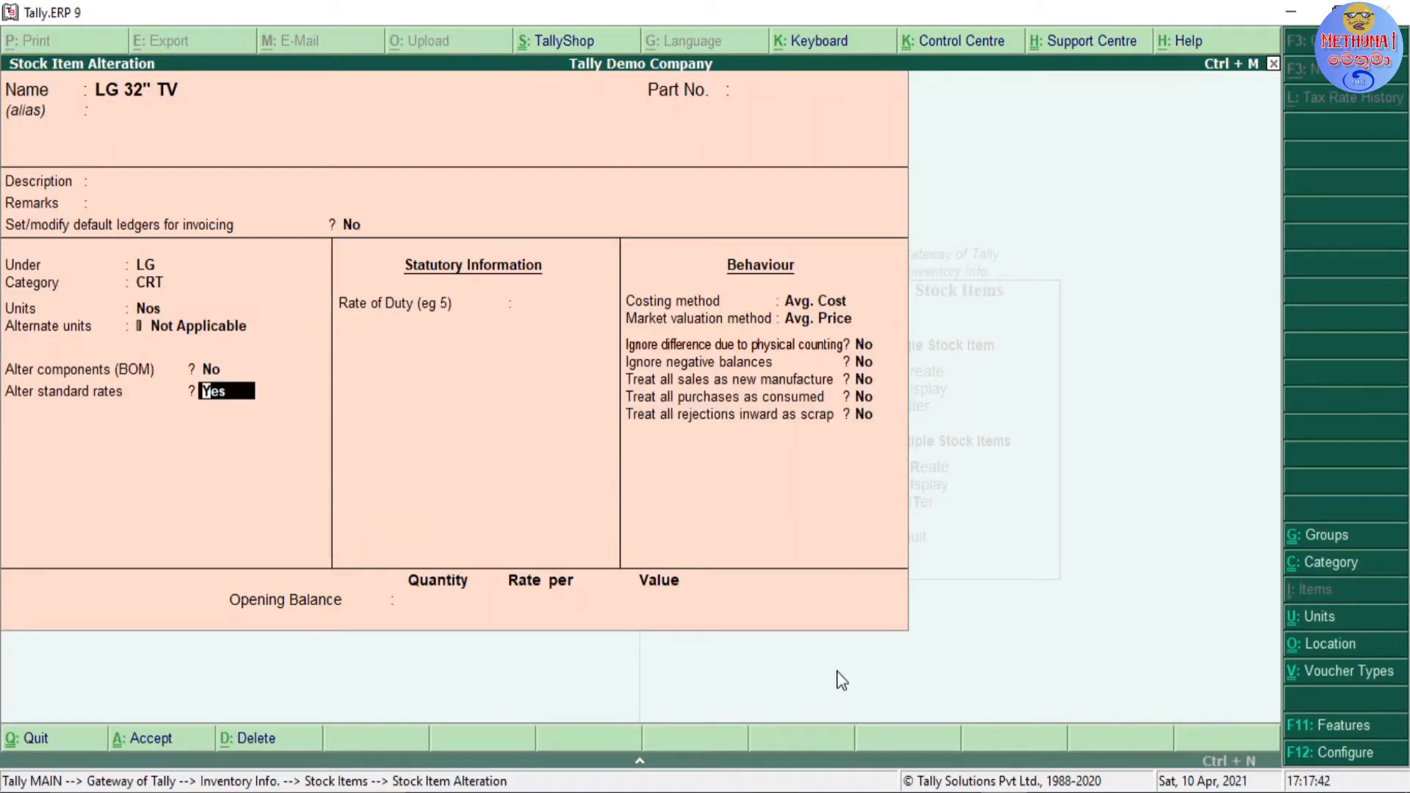
{"action": "type", "text": "n"}
{"action": "key", "text": "Return"}
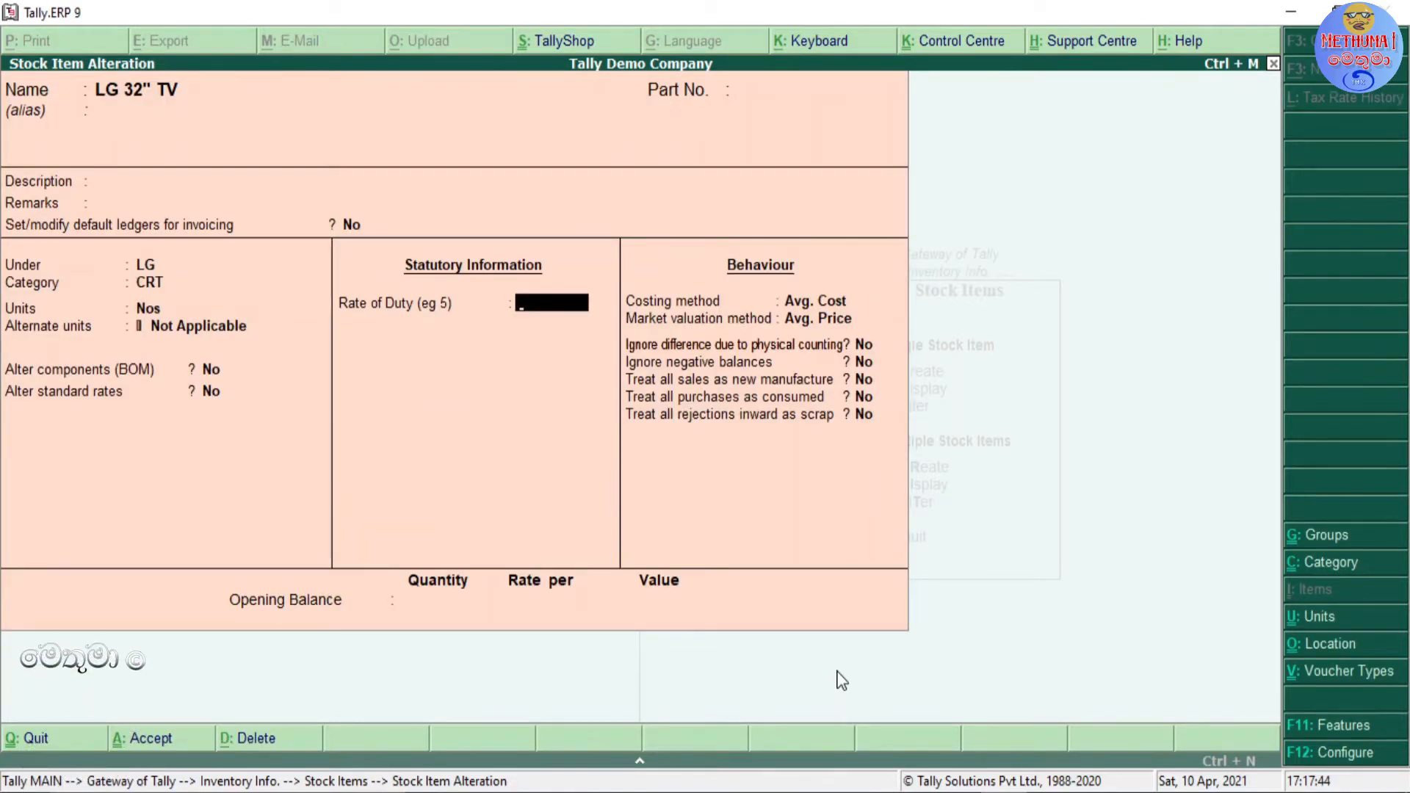
{"action": "key", "text": "Return"}
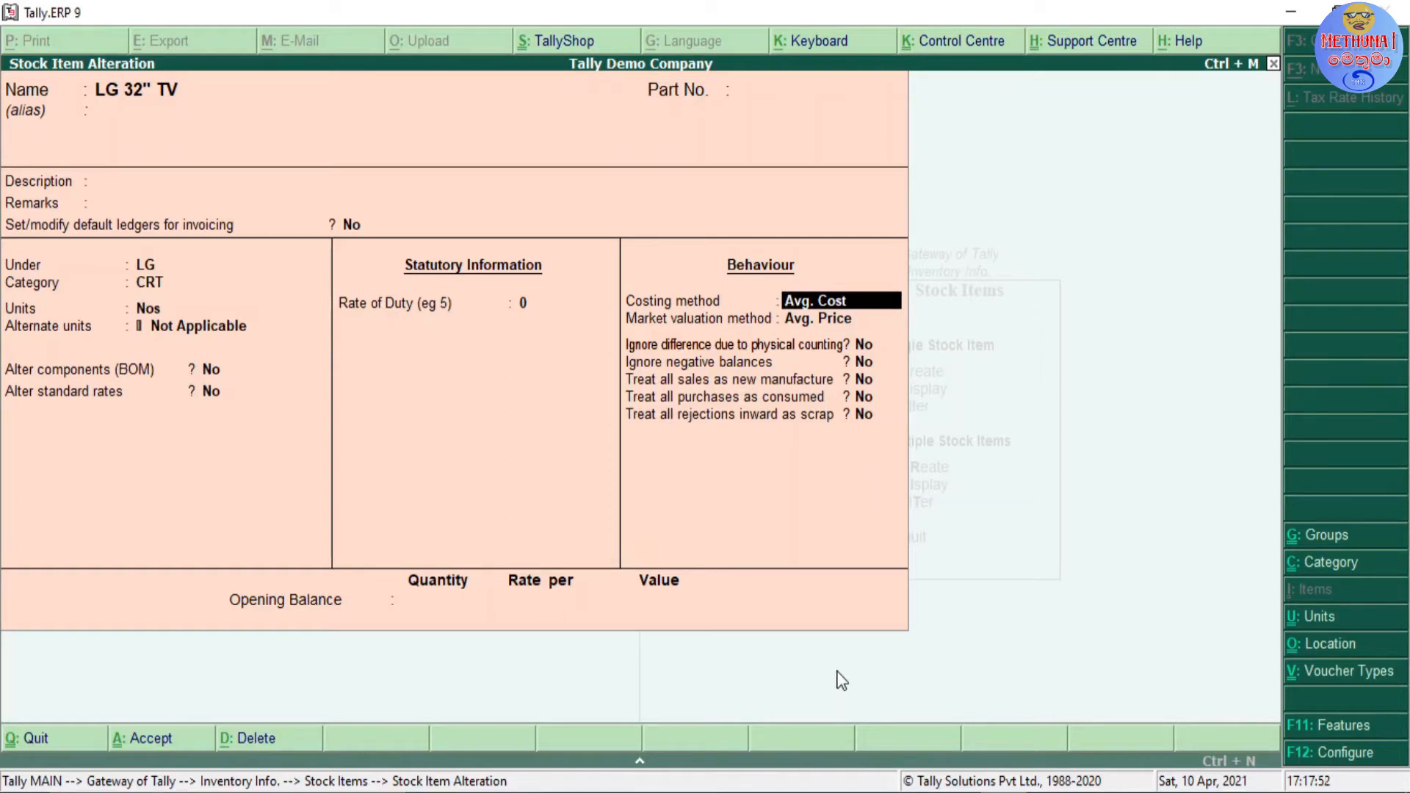
Step: Go through the costing methods available for LG 32" TV, from At Zero Cost to Std. Cost
{"action": "key", "text": "BackSpace"}
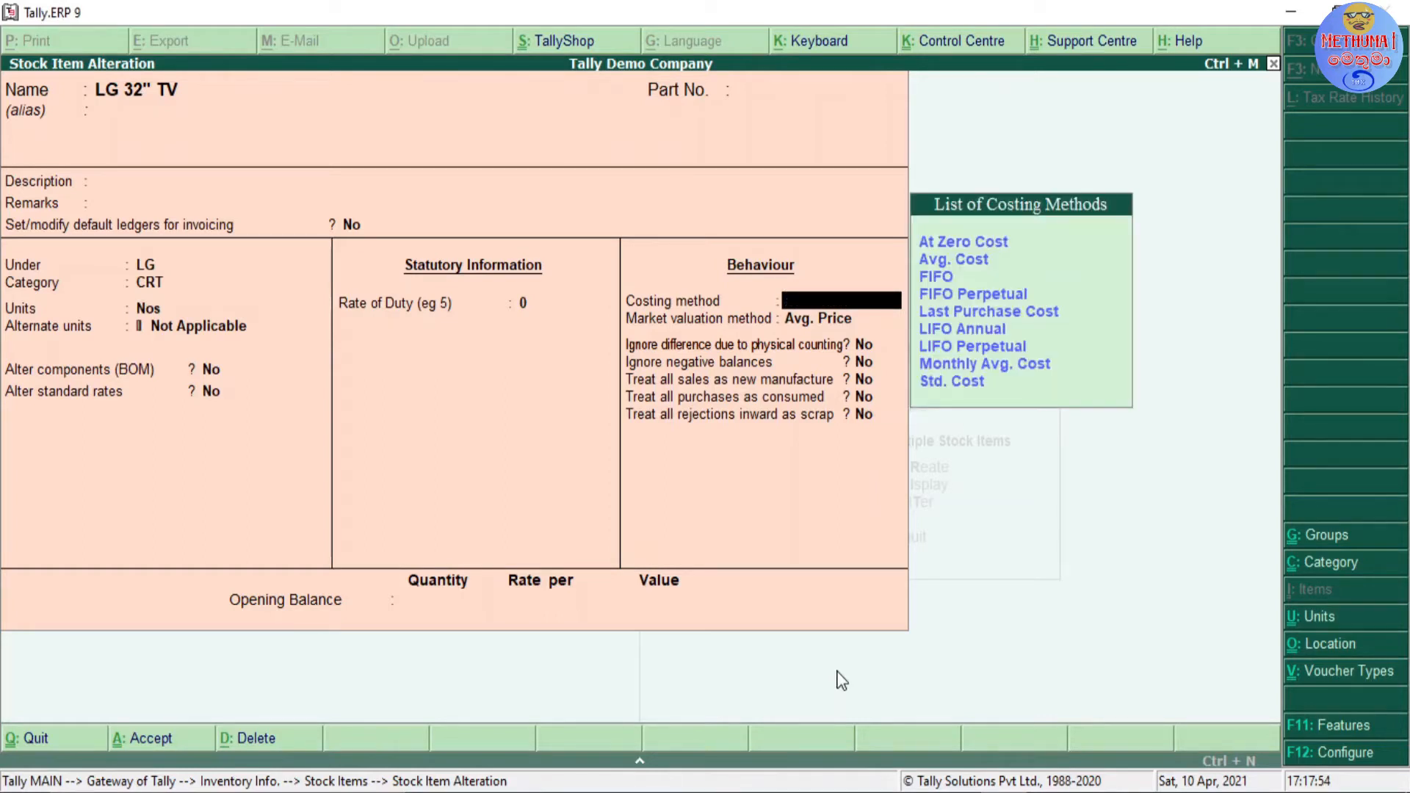
{"action": "key", "text": "Down"}
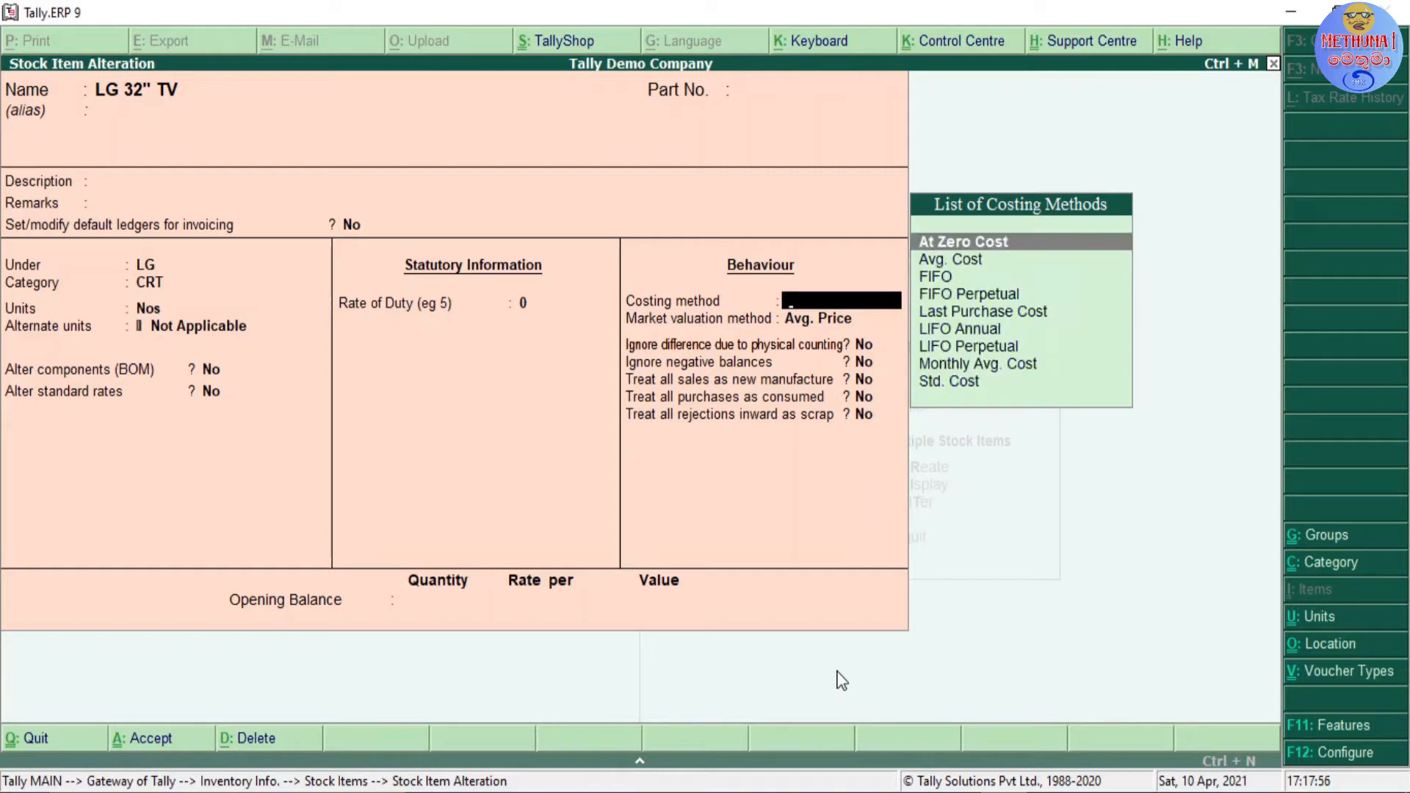
{"action": "key", "text": "Down"}
{"action": "key", "text": "Up"}
{"action": "key", "text": "Down"}
{"action": "key", "text": "Down"}
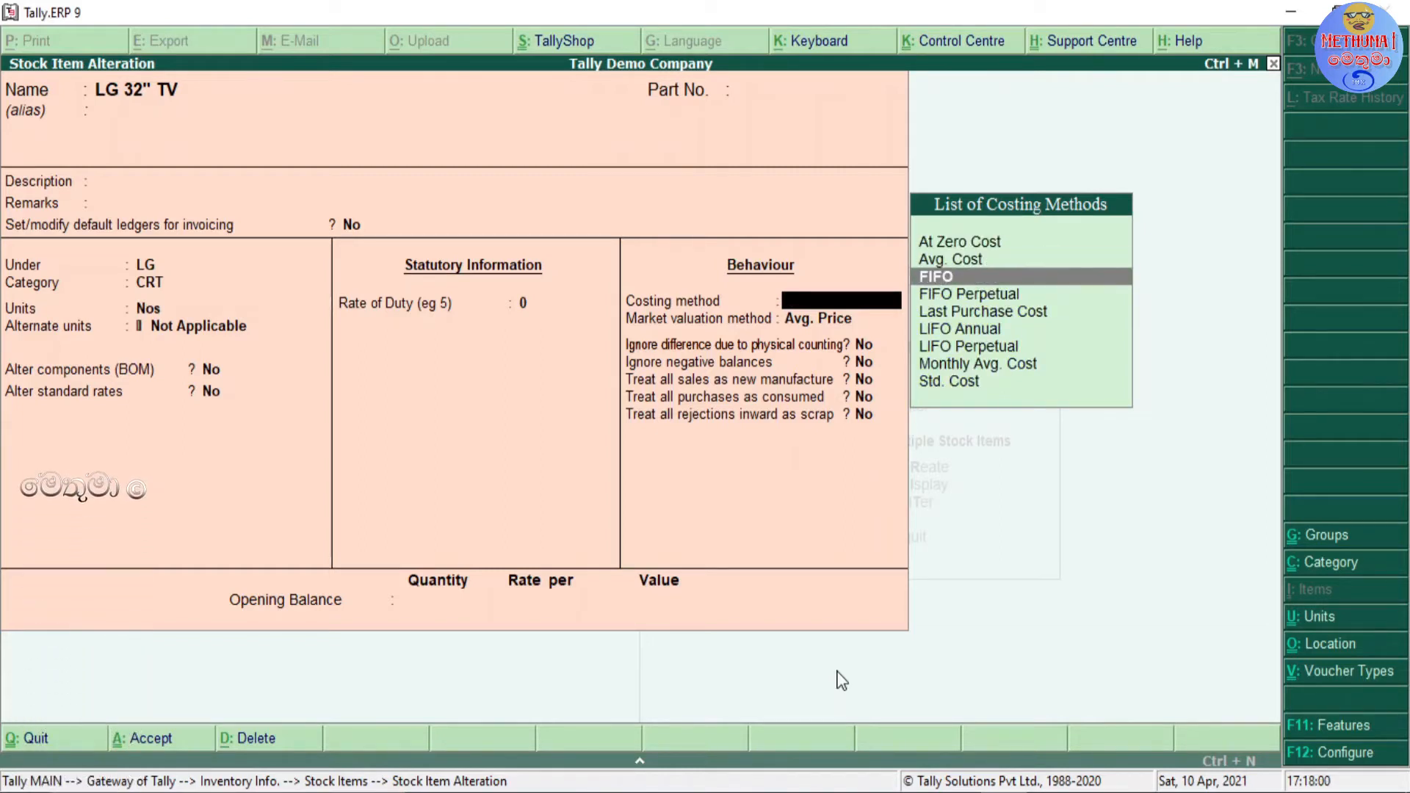
{"action": "key", "text": "Down"}
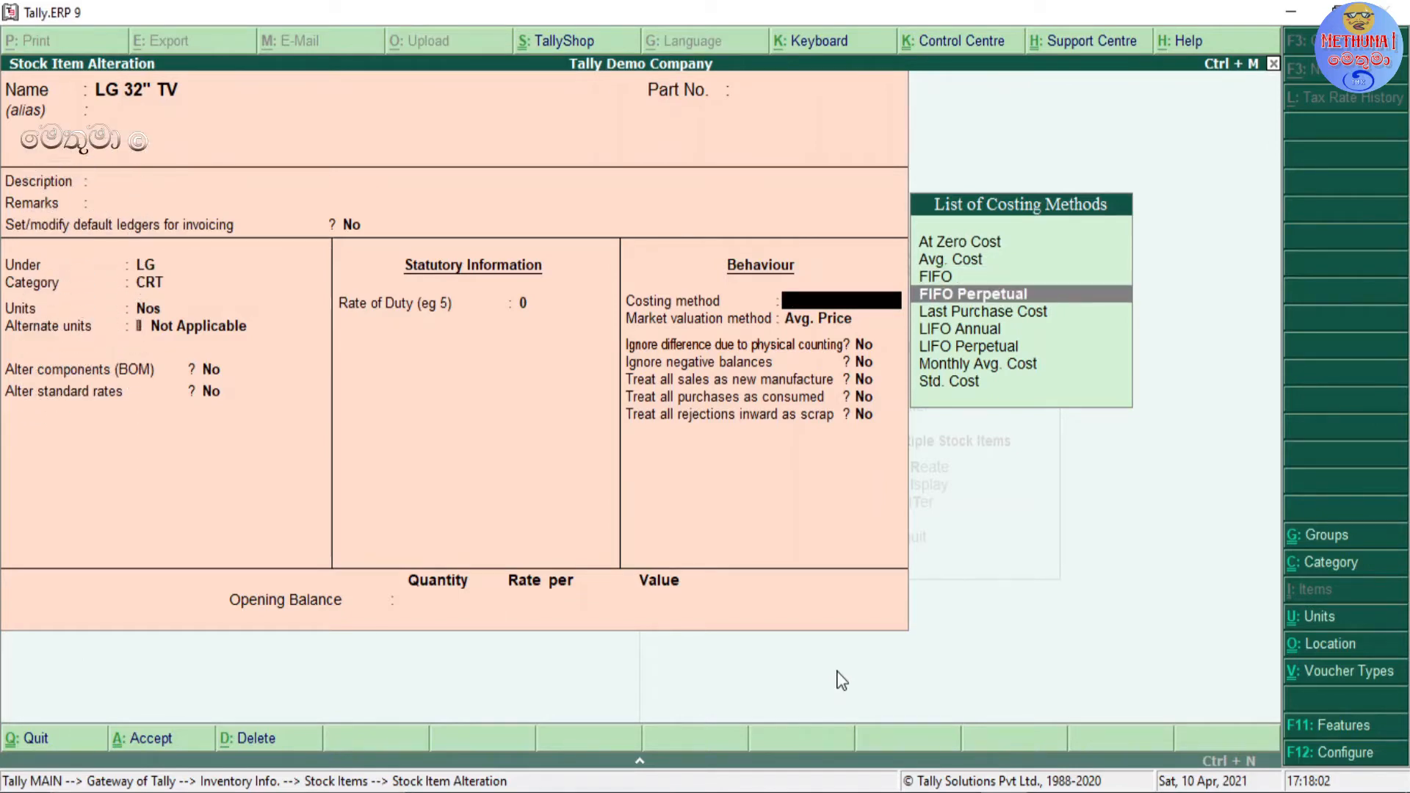
{"action": "key", "text": "Down"}
{"action": "key", "text": "Down"}
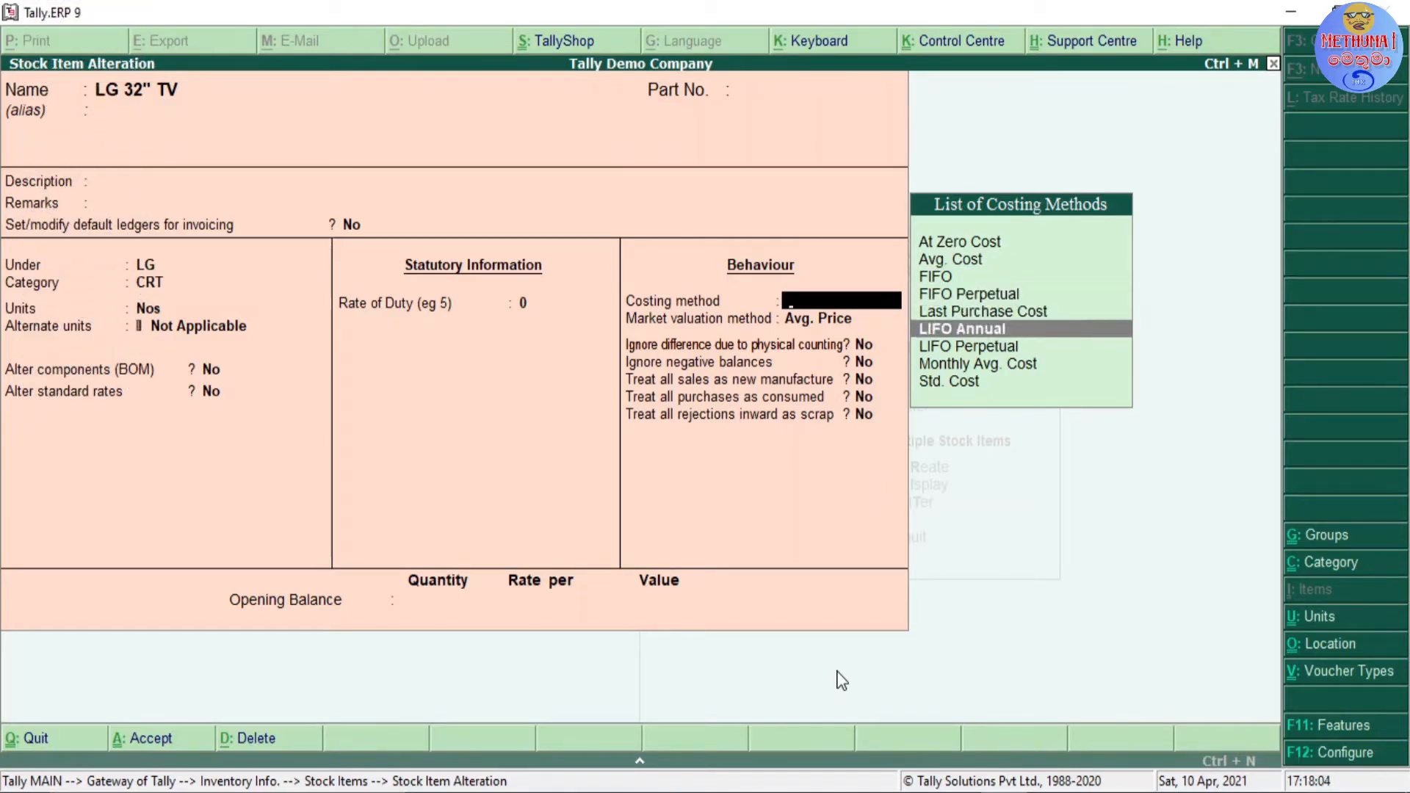
{"action": "key", "text": "Down"}
{"action": "key", "text": "Down"}
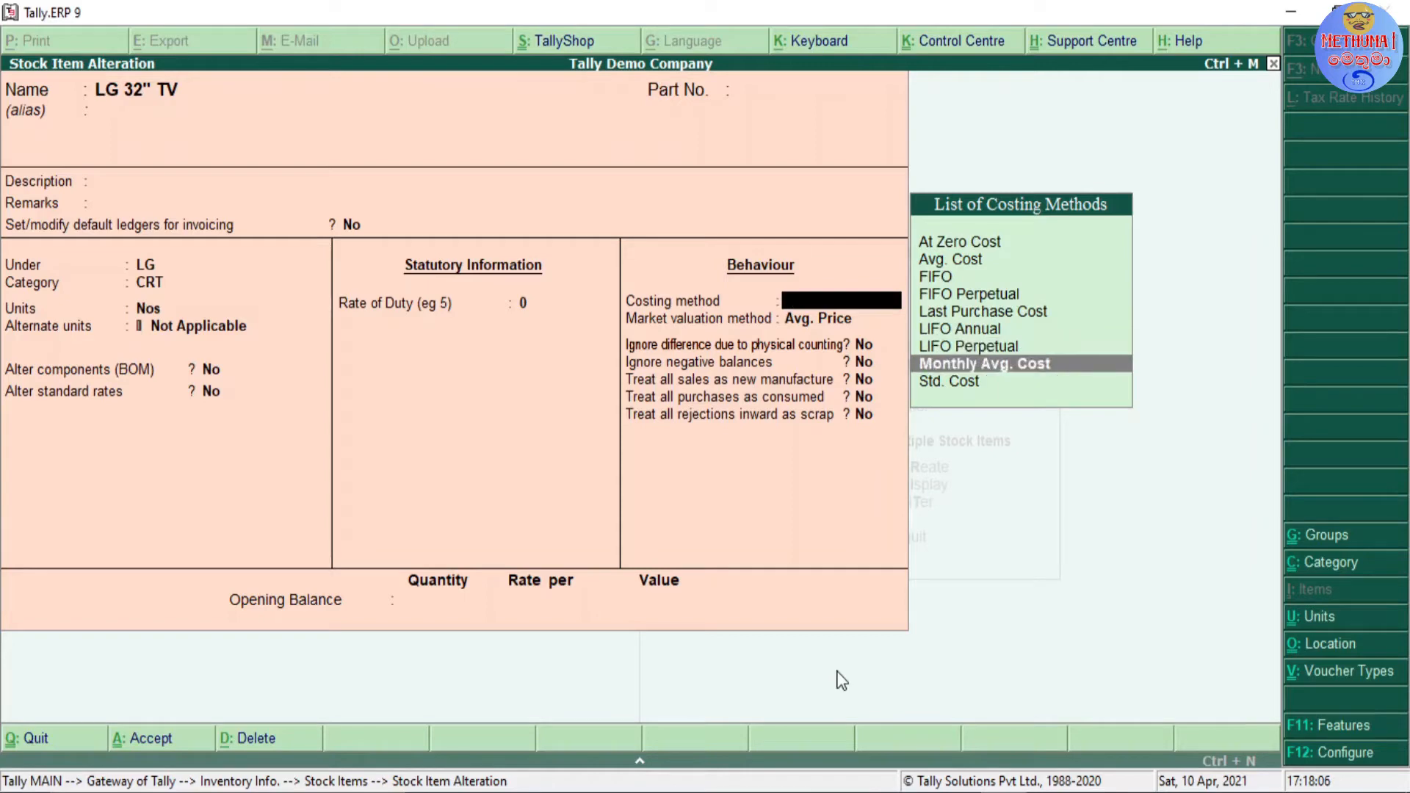
{"action": "key", "text": "Down"}
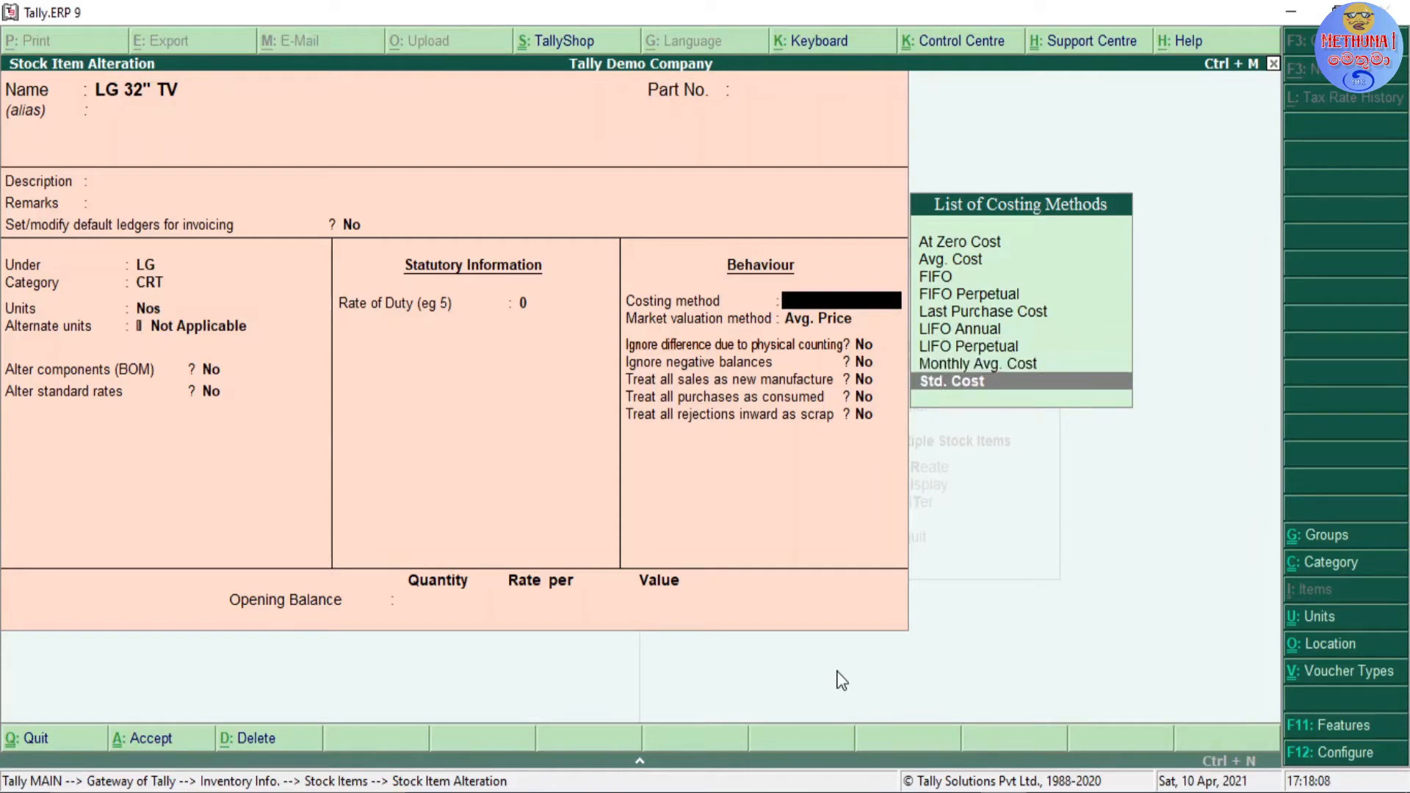
{"action": "key", "text": "Up"}
{"action": "key", "text": "Up"}
{"action": "key", "text": "Up"}
{"action": "key", "text": "Up"}
{"action": "key", "text": "Up"}
{"action": "key", "text": "Up"}
{"action": "key", "text": "Up"}
{"action": "key", "text": "Up"}
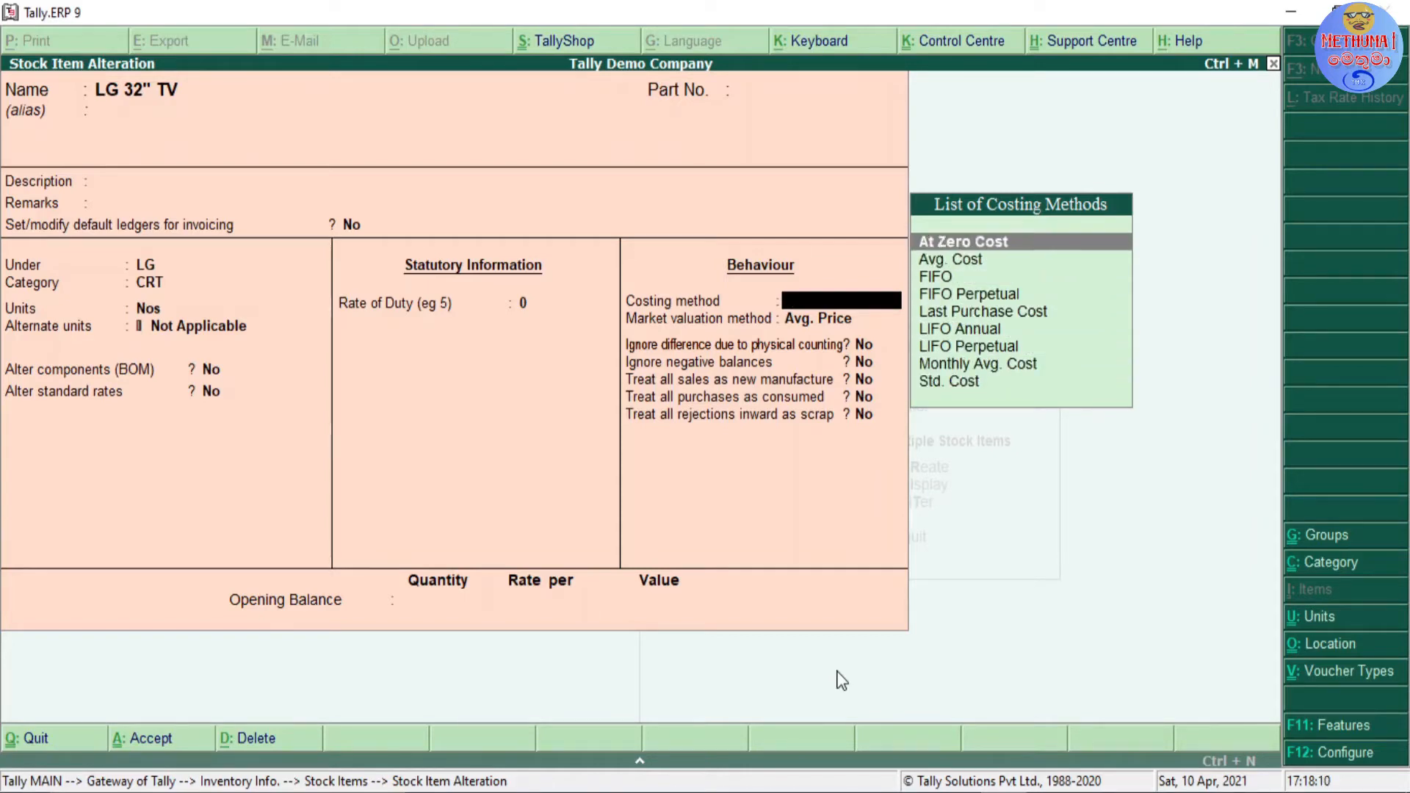
{"action": "key", "text": "Down"}
{"action": "key", "text": "Down"}
{"action": "key", "text": "Down"}
{"action": "key", "text": "Down"}
{"action": "key", "text": "Down"}
{"action": "key", "text": "Down"}
{"action": "key", "text": "Down"}
{"action": "key", "text": "Down"}
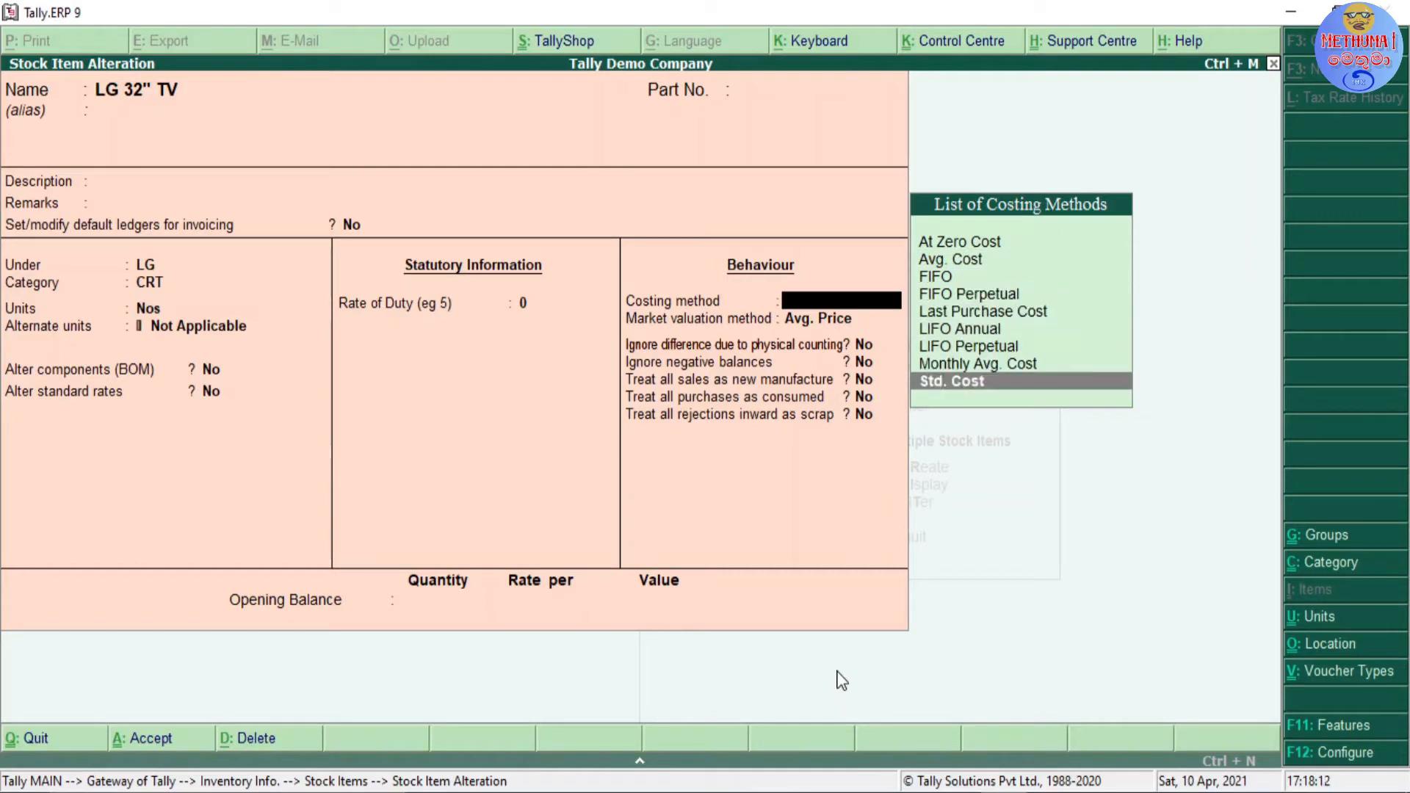
{"action": "key", "text": "Up"}
{"action": "key", "text": "Up"}
{"action": "key", "text": "Up"}
{"action": "key", "text": "Up"}
{"action": "key", "text": "Up"}
{"action": "key", "text": "Up"}
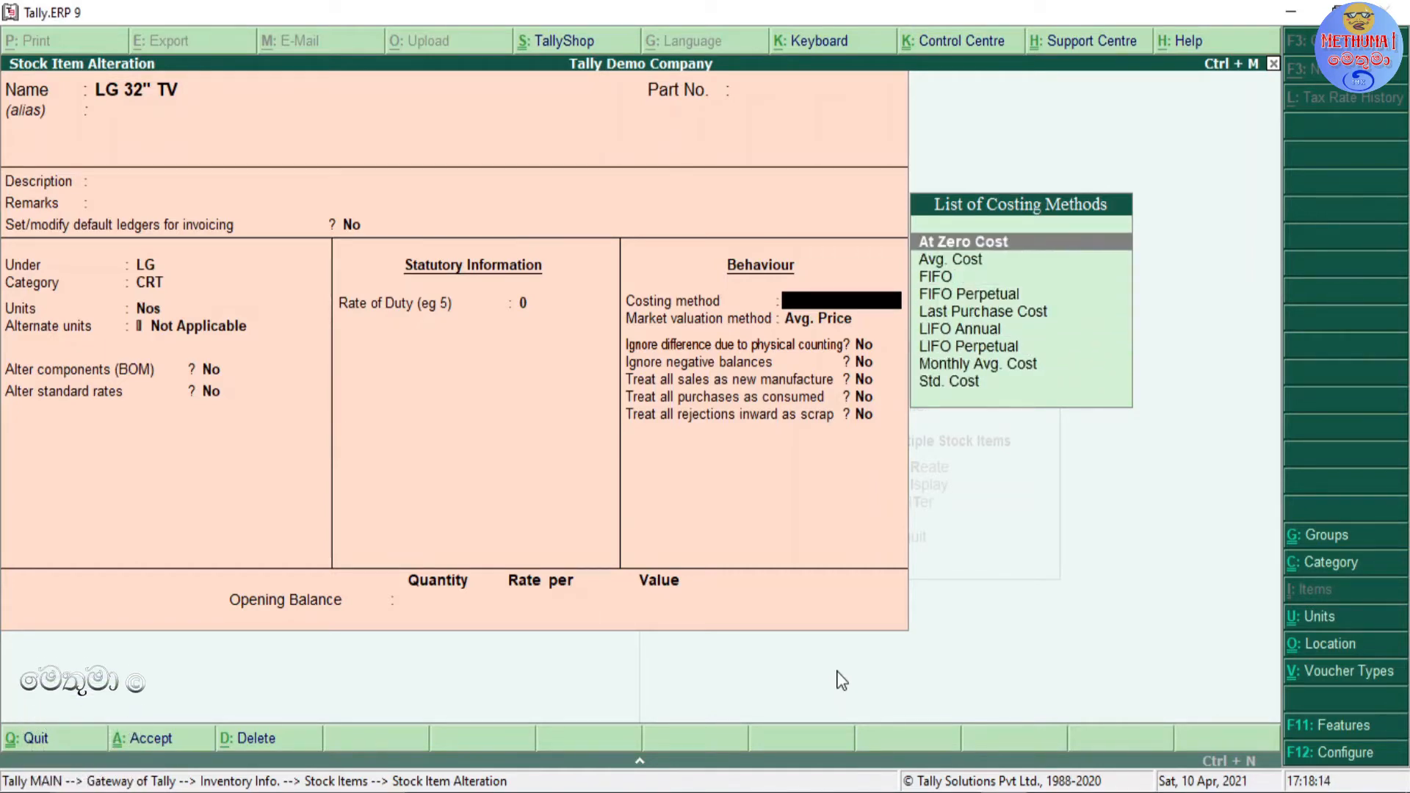
{"action": "key", "text": "Down"}
{"action": "key", "text": "Down"}
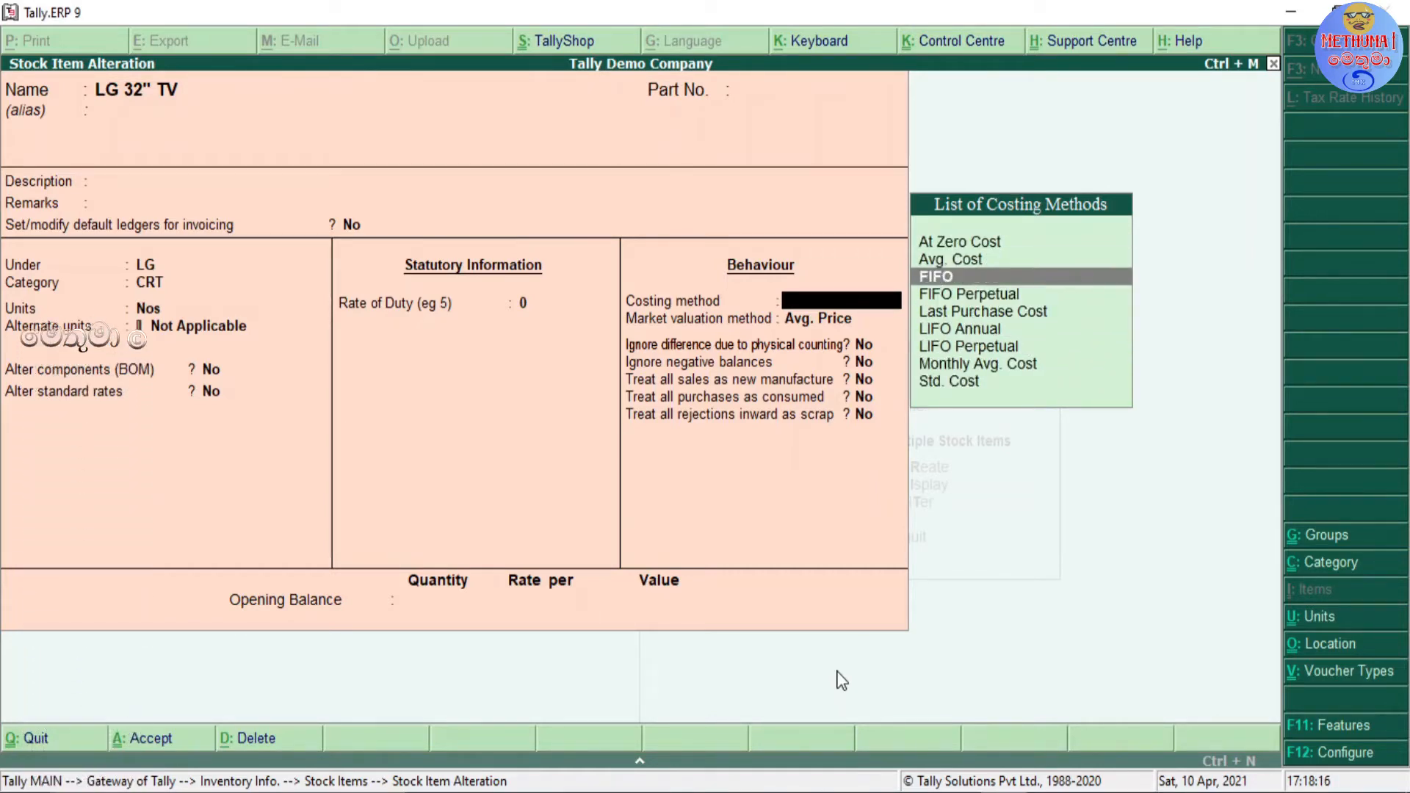
{"action": "key", "text": "Up"}
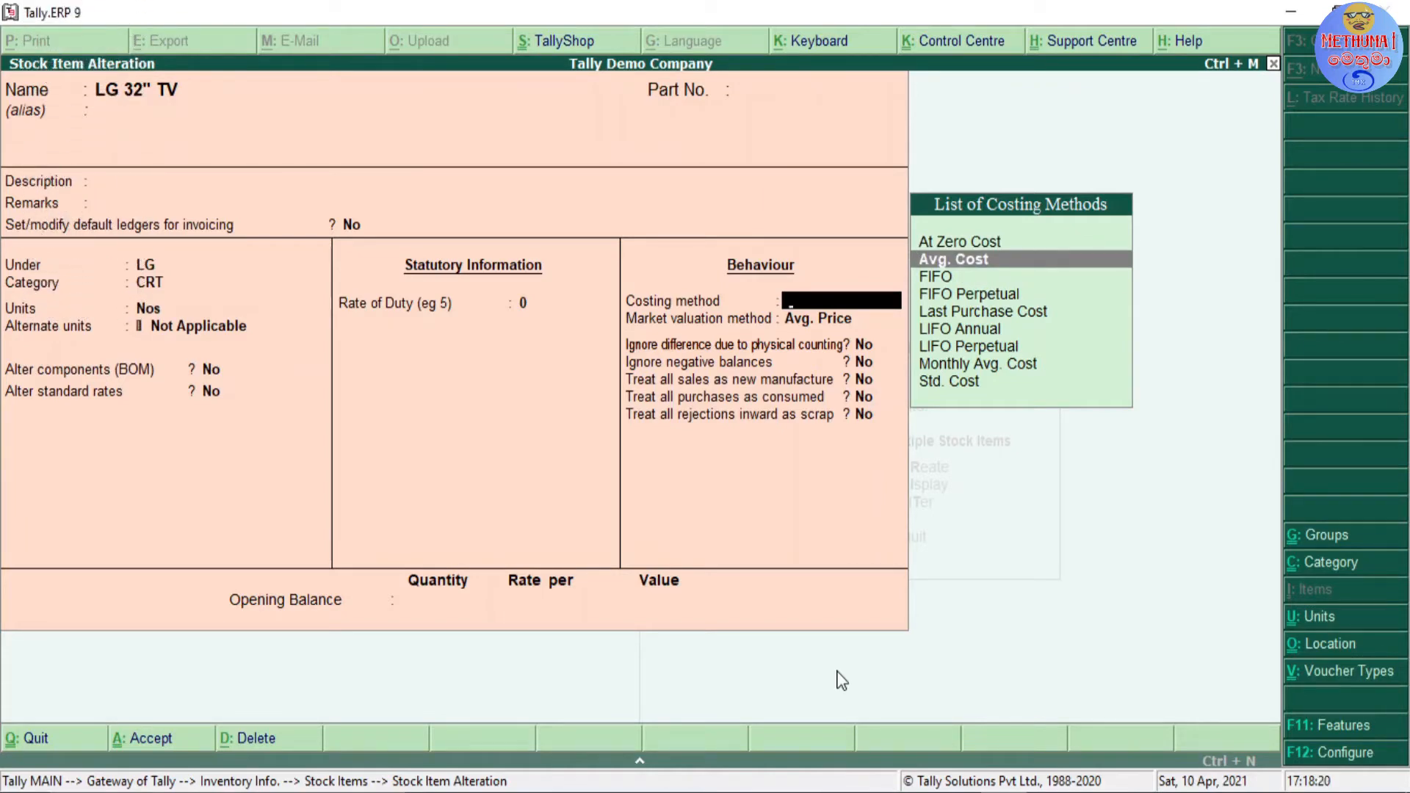
{"action": "key", "text": "Down"}
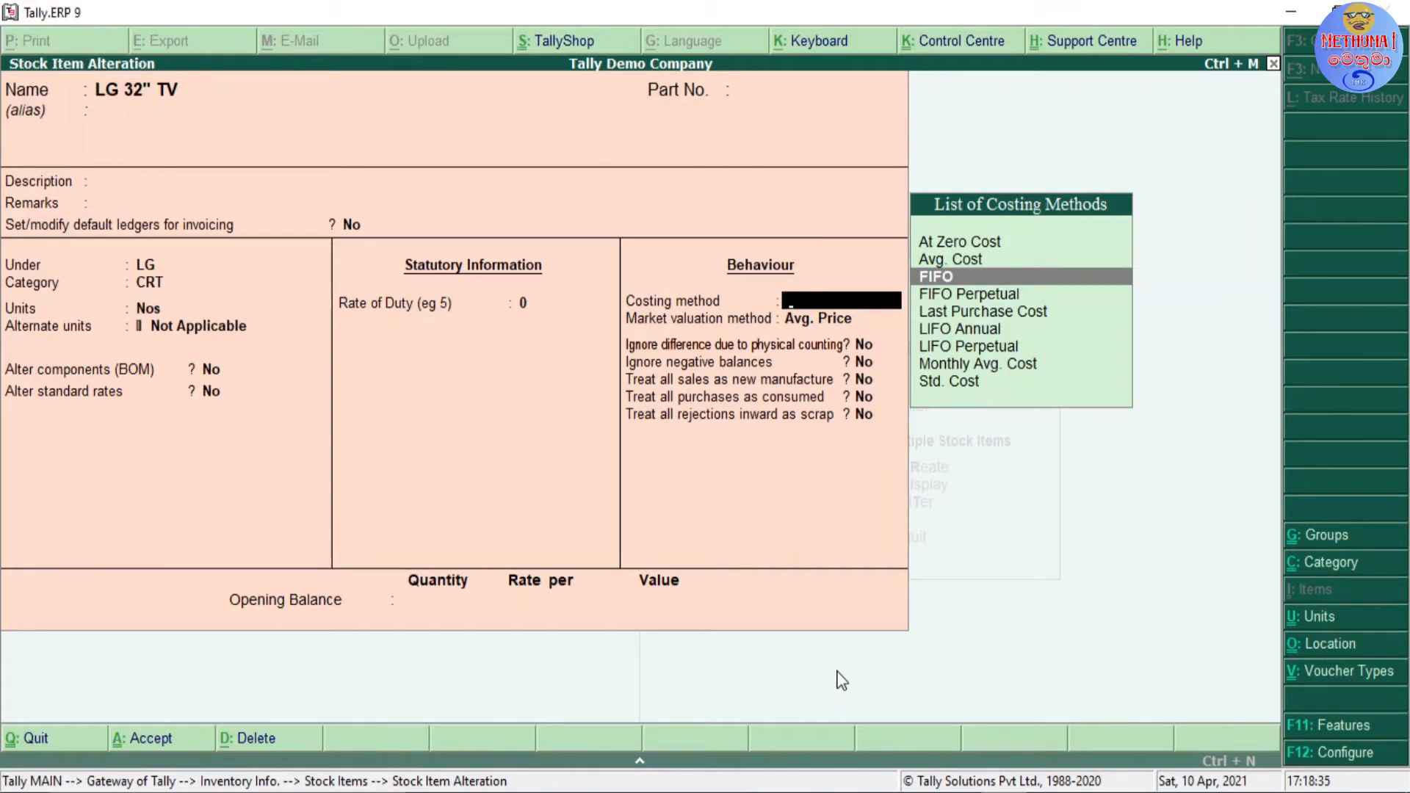
{"action": "key", "text": "Down"}
{"action": "key", "text": "Down"}
{"action": "key", "text": "Down"}
{"action": "key", "text": "Down"}
{"action": "key", "text": "Down"}
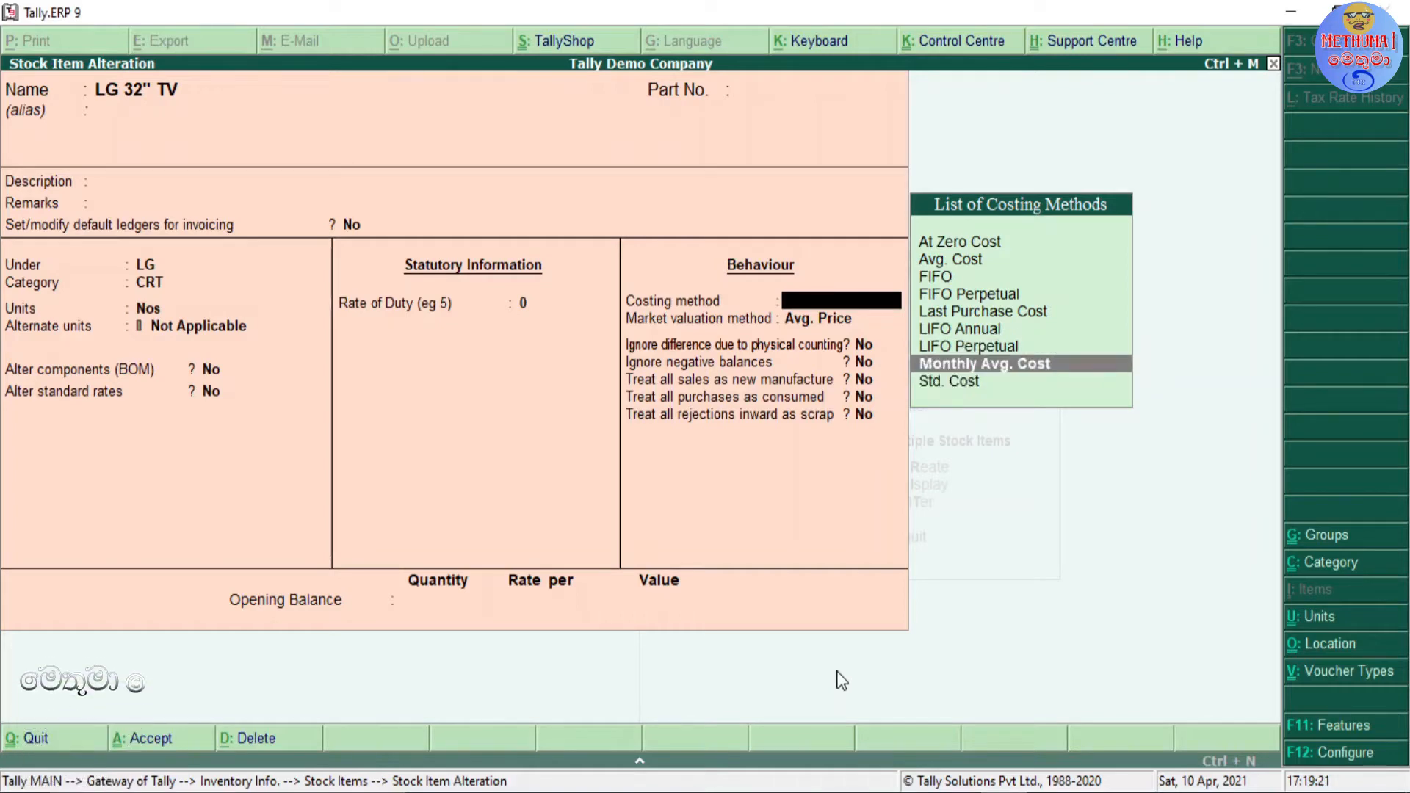
{"action": "key", "text": "Down"}
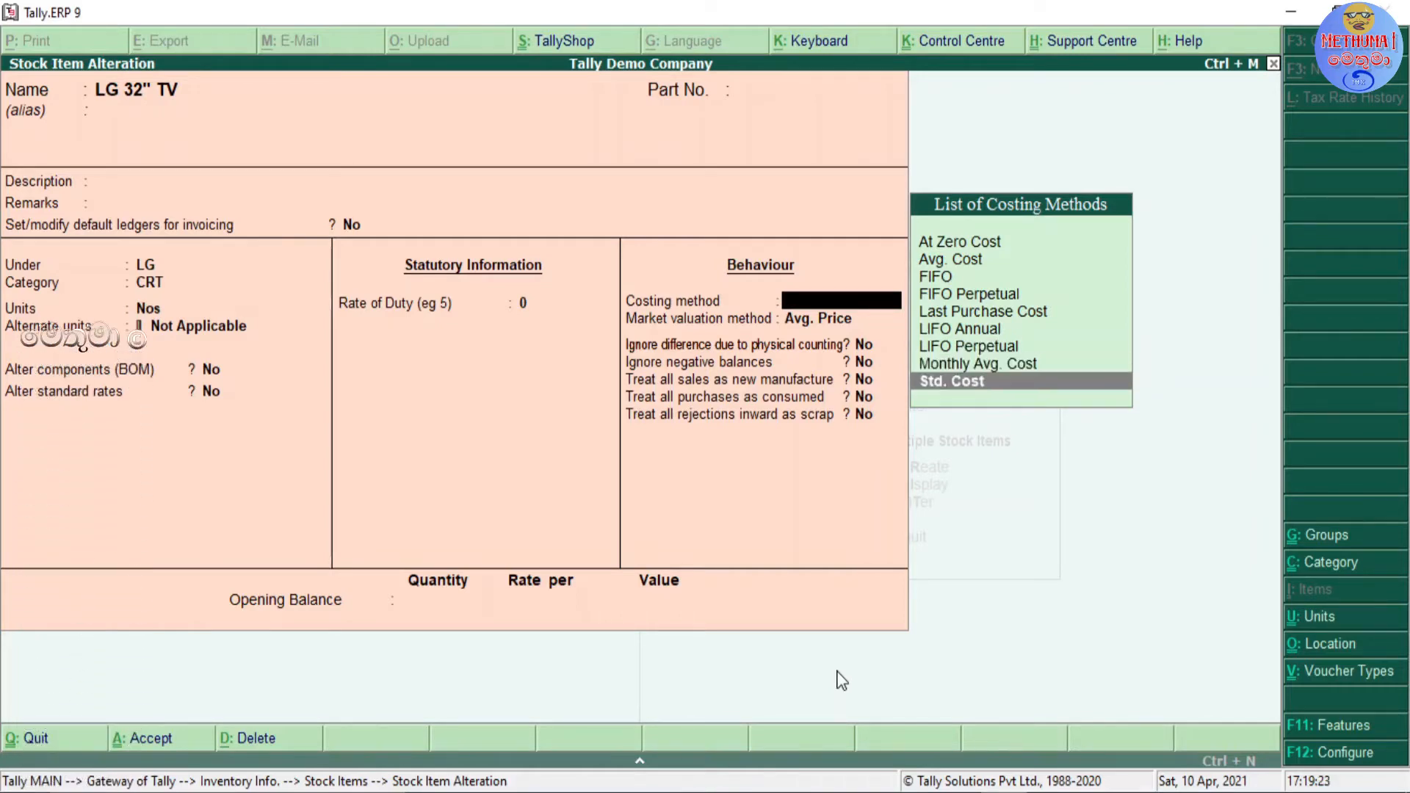
{"action": "key", "text": "Up"}
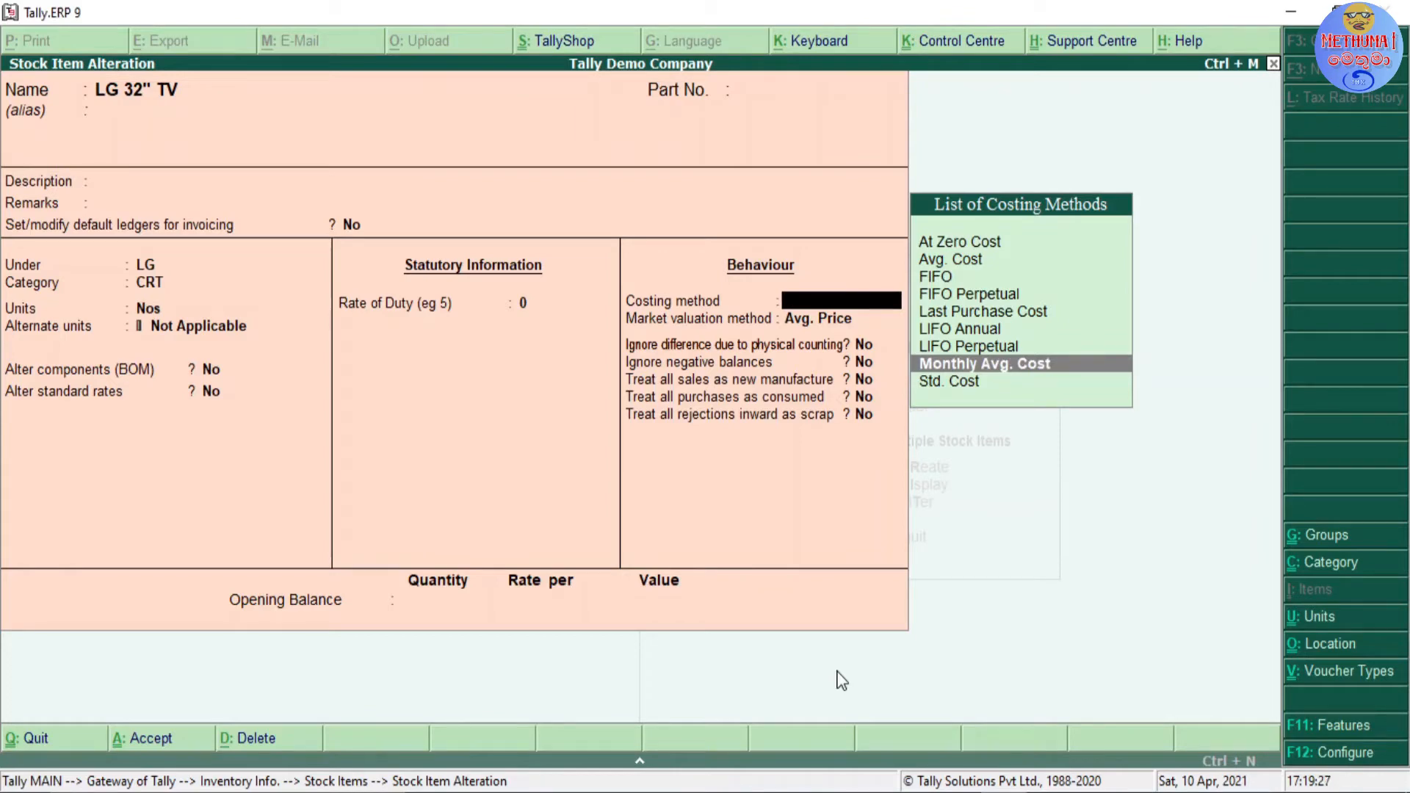
{"action": "key", "text": "Up"}
{"action": "key", "text": "Up"}
{"action": "key", "text": "Up"}
{"action": "key", "text": "Up"}
{"action": "key", "text": "Up"}
{"action": "key", "text": "Up"}
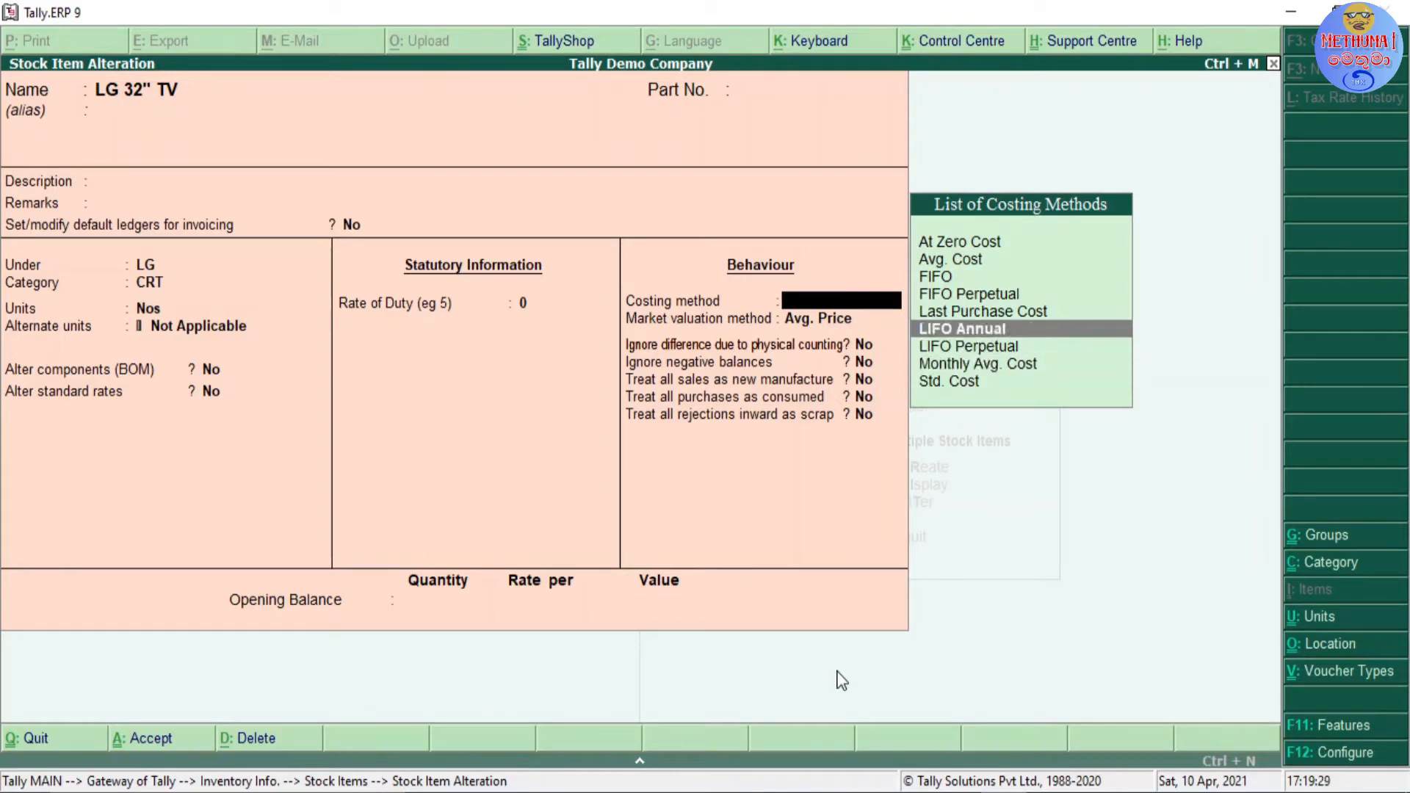
{"action": "key", "text": "Down"}
{"action": "key", "text": "Down"}
{"action": "key", "text": "Down"}
{"action": "key", "text": "Down"}
{"action": "key", "text": "Down"}
{"action": "key", "text": "Down"}
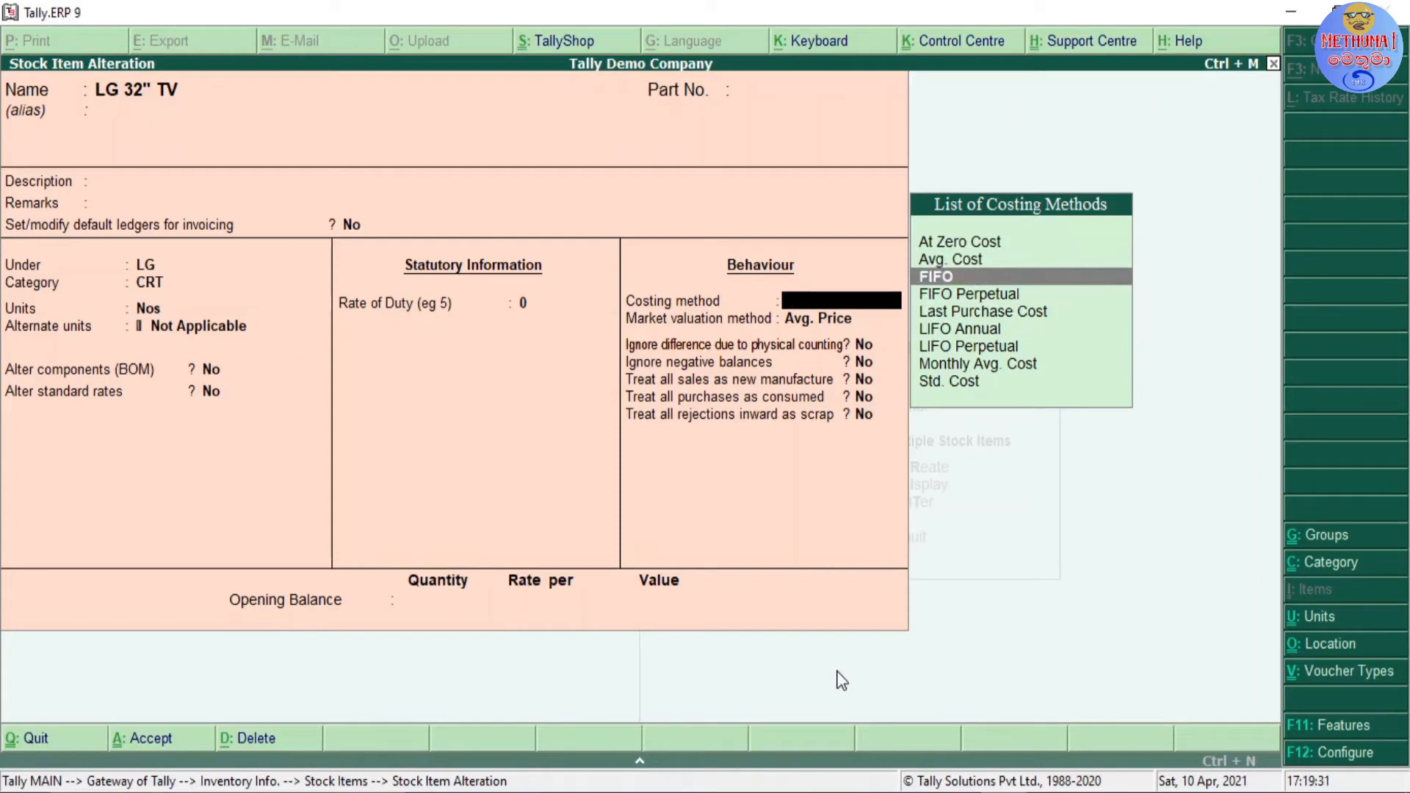
Step: Choose Avg. Cost as the costing method for the item
{"action": "key", "text": "Up"}
{"action": "key", "text": "Up"}
{"action": "key", "text": "Up"}
{"action": "key", "text": "Up"}
{"action": "key", "text": "Up"}
{"action": "key", "text": "Up"}
{"action": "key", "text": "Up"}
{"action": "key", "text": "Down"}
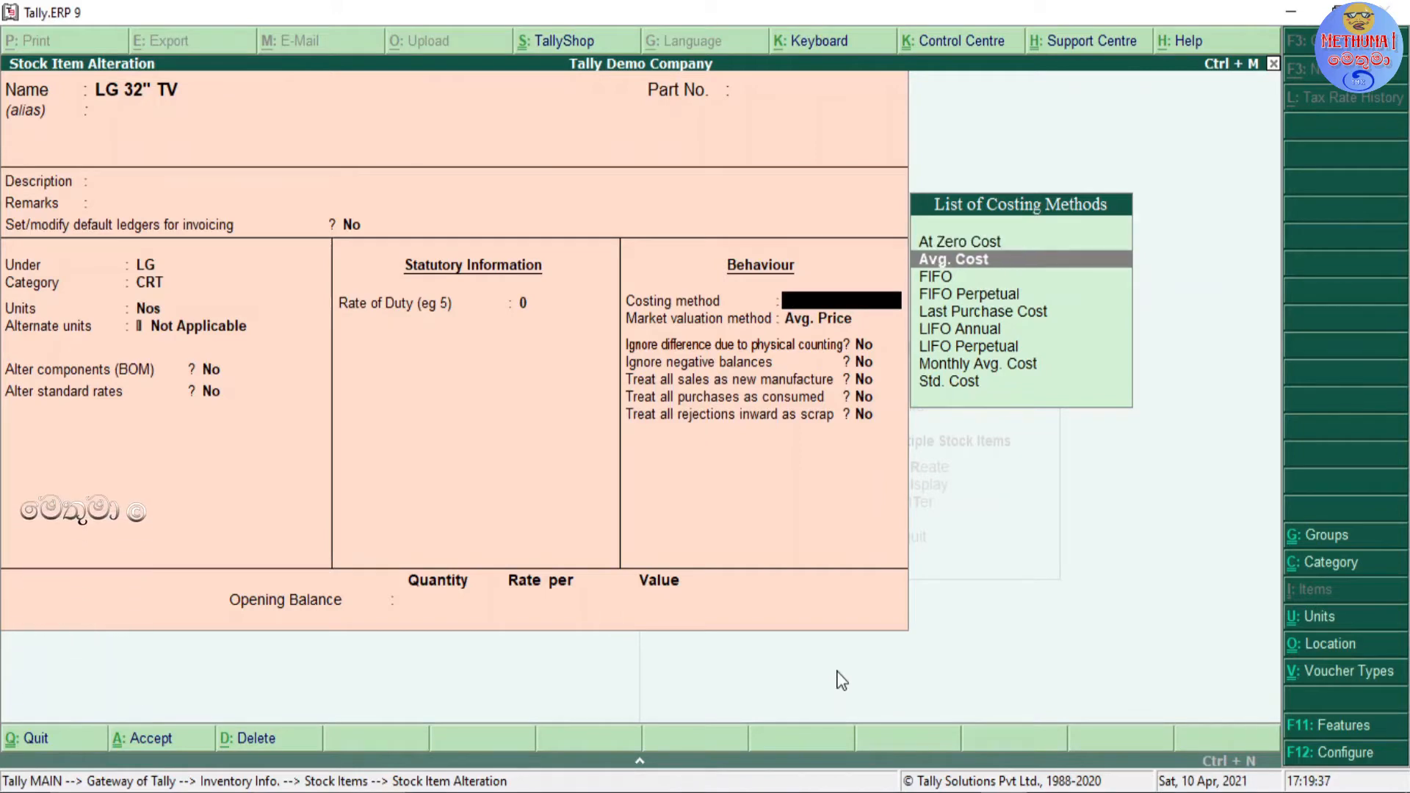
{"action": "key", "text": "Return"}
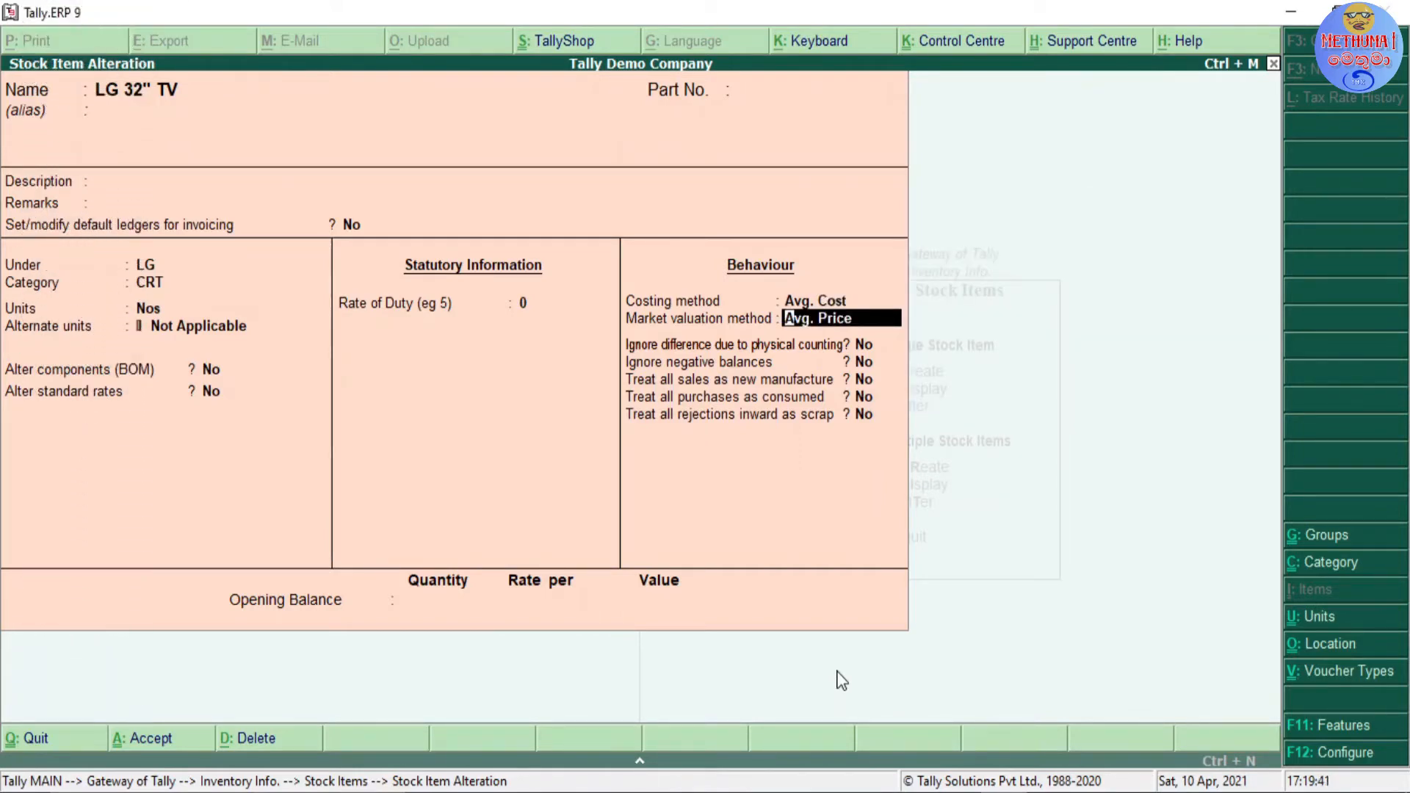
Step: Review the available market valuation methods and choose Avg. Price for LG 32" TV
{"action": "key", "text": "BackSpace"}
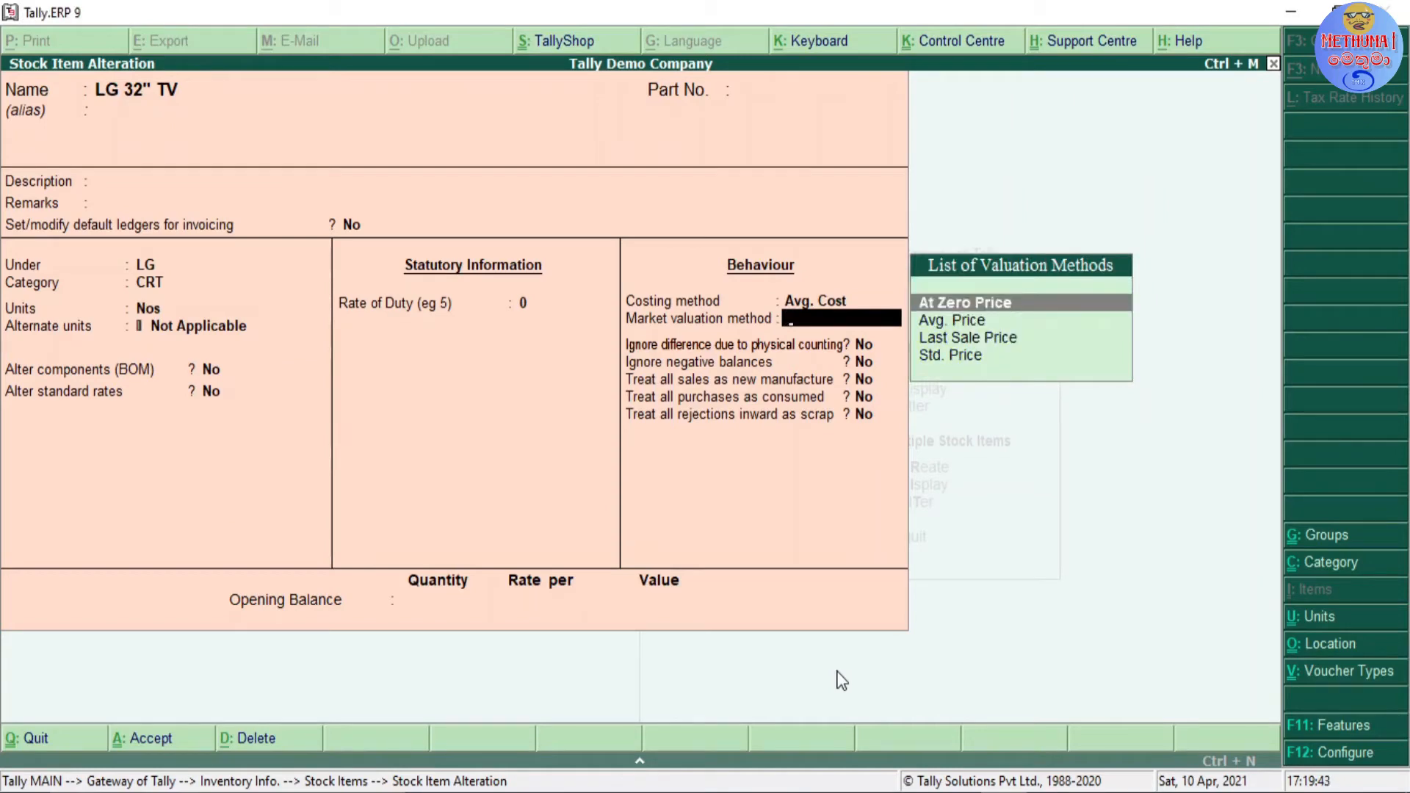
{"action": "key", "text": "Down"}
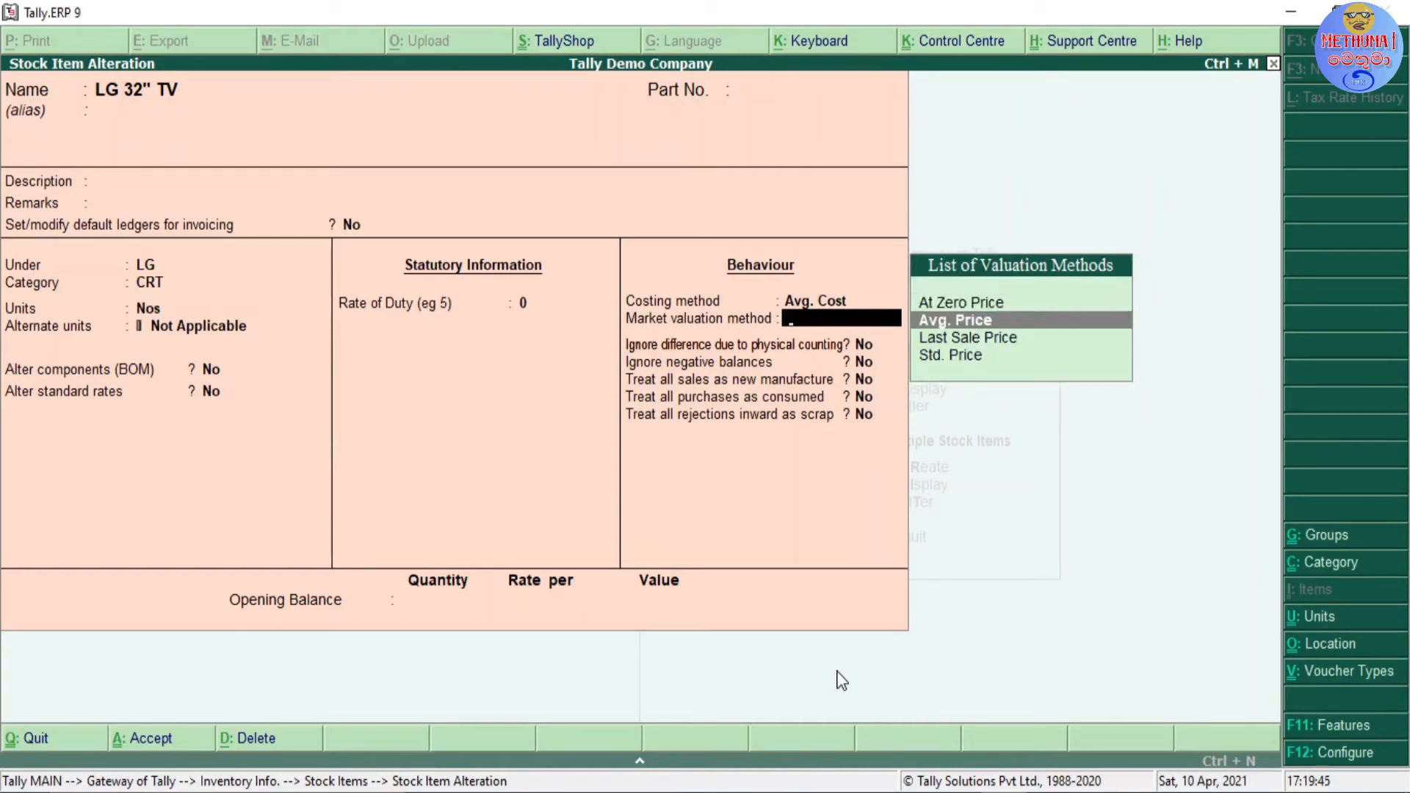
{"action": "key", "text": "Down"}
{"action": "key", "text": "Down"}
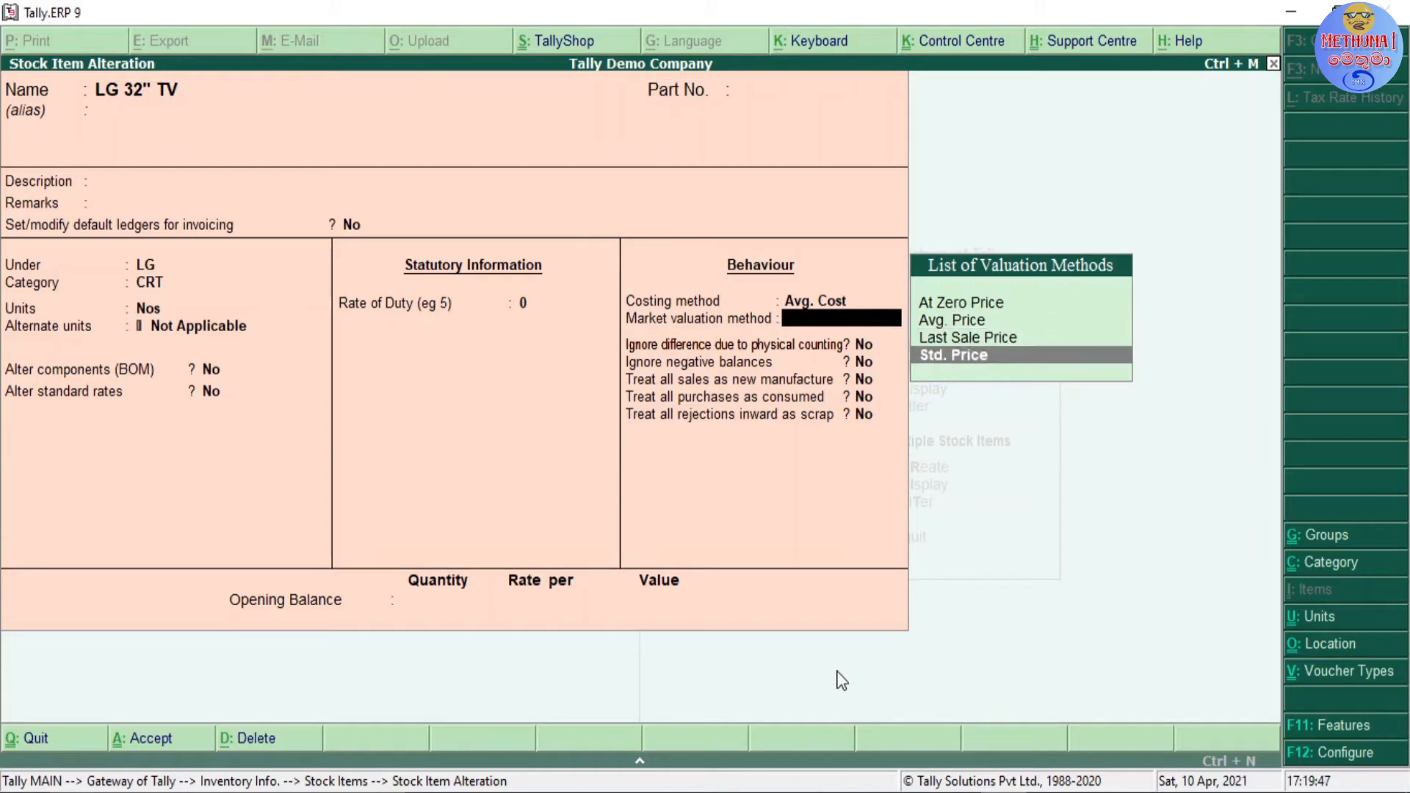
{"action": "key", "text": "Up"}
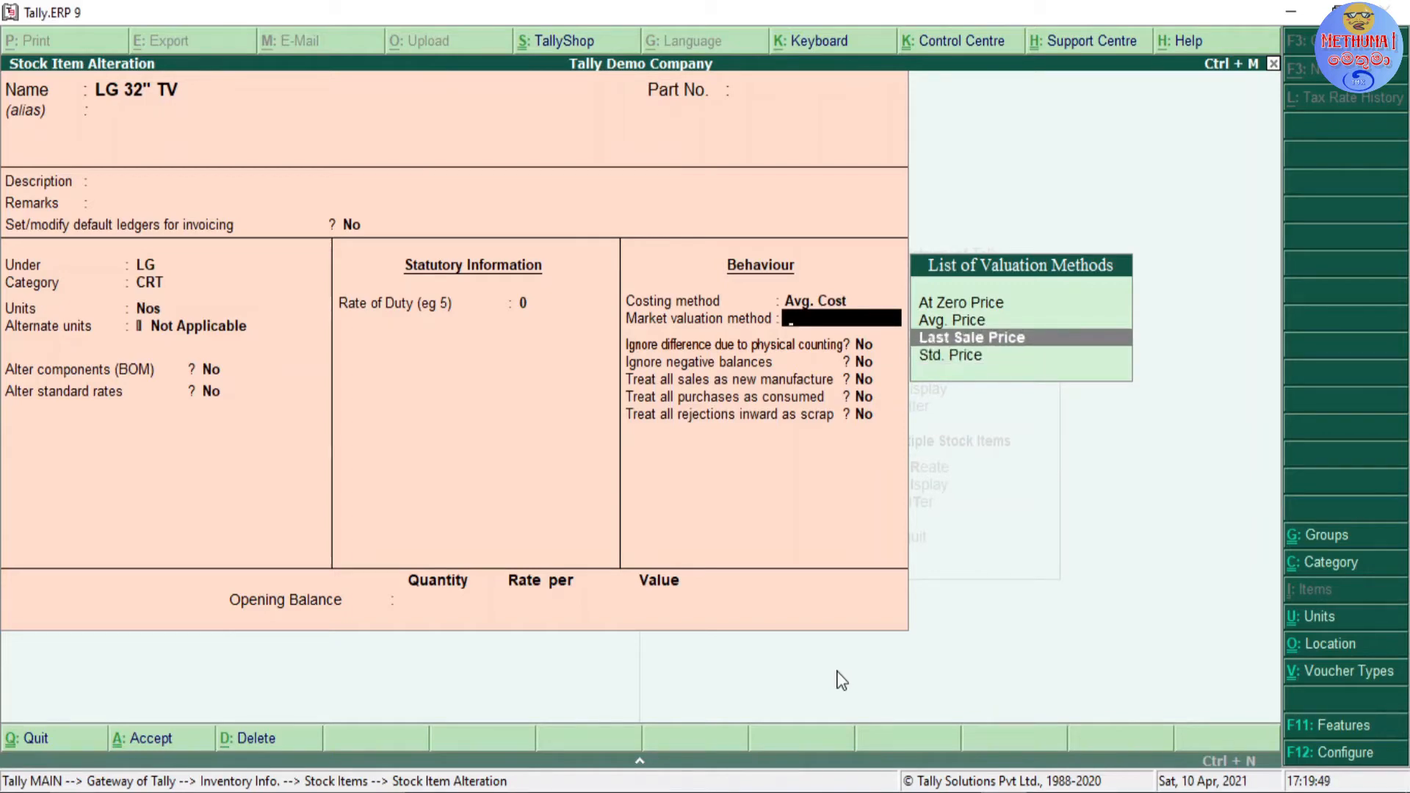
{"action": "key", "text": "Up"}
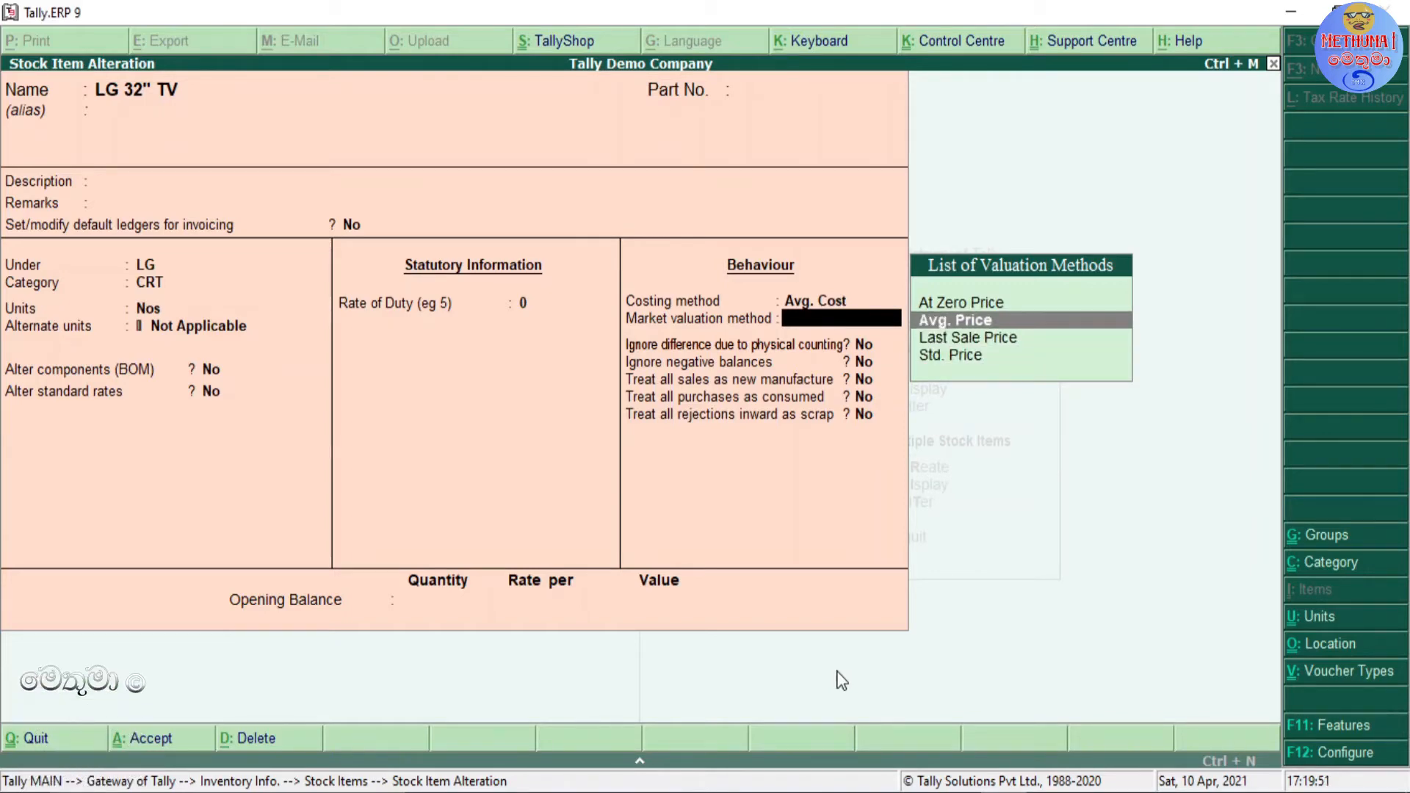
{"action": "key", "text": "Return"}
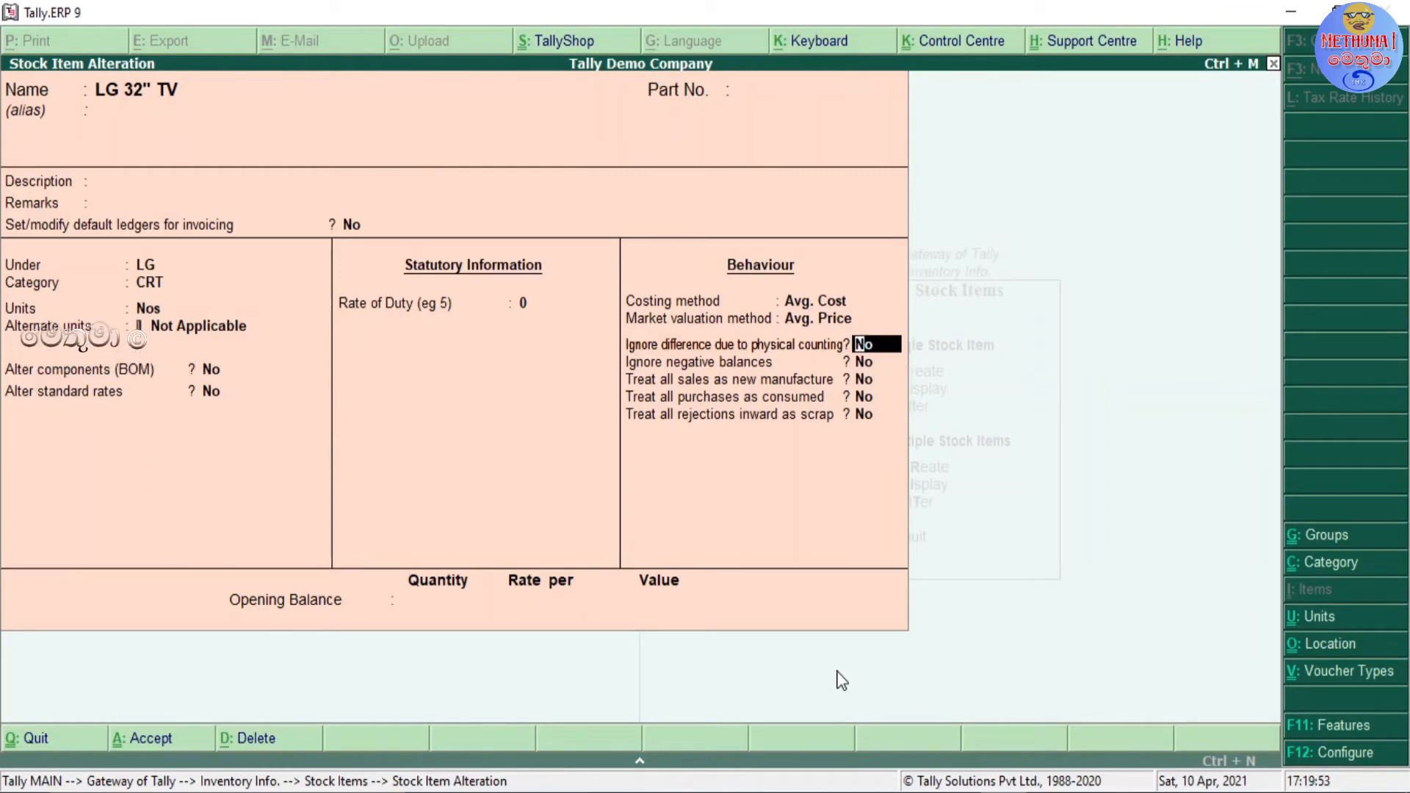
Step: Examine the item's options for ignoring differences due to physical counting and ignoring negative balances
{"action": "key", "text": "Return"}
{"action": "key", "text": "Up"}
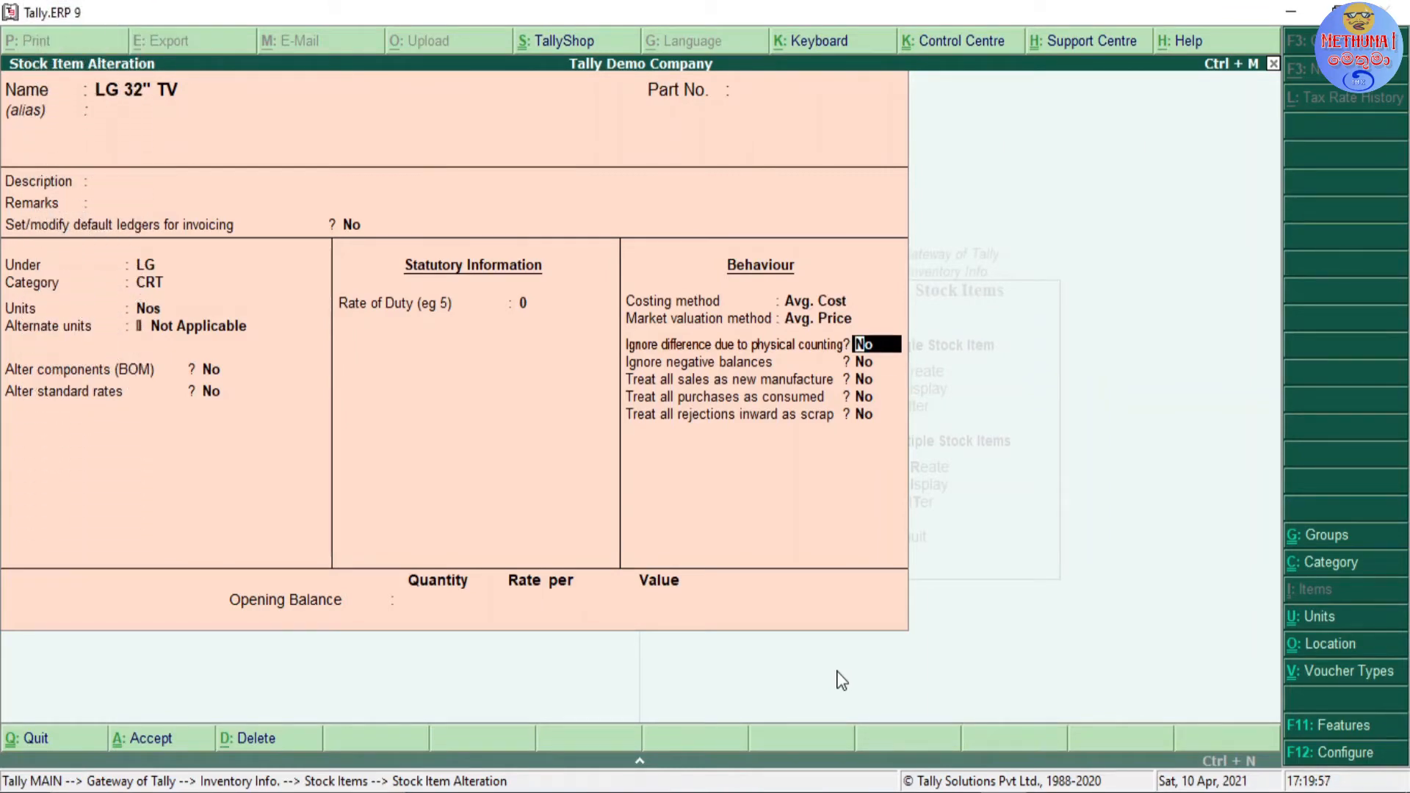
{"action": "key", "text": "Return"}
{"action": "key", "text": "Up"}
{"action": "key", "text": "Return"}
{"action": "key", "text": "Up"}
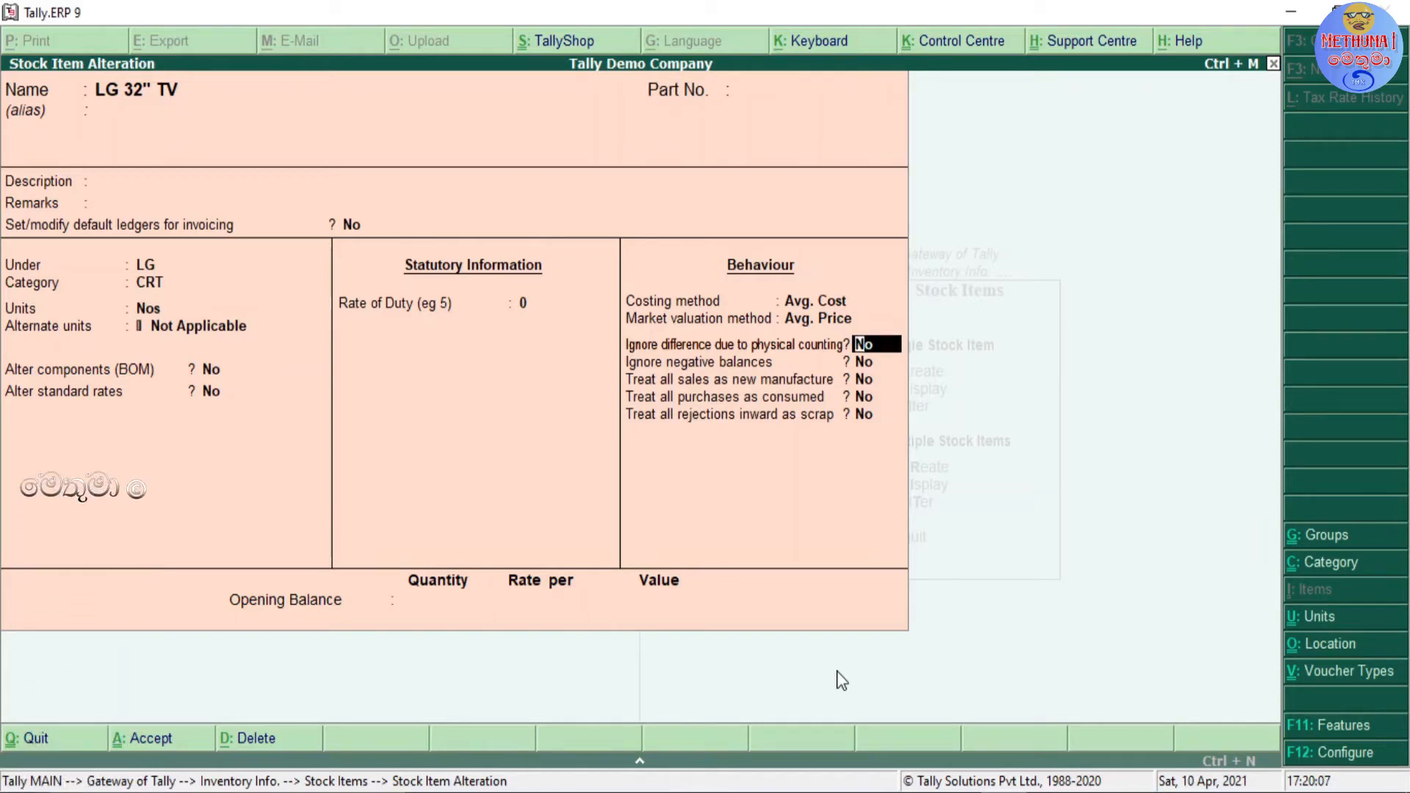
{"action": "key", "text": "Return"}
{"action": "key", "text": "Up"}
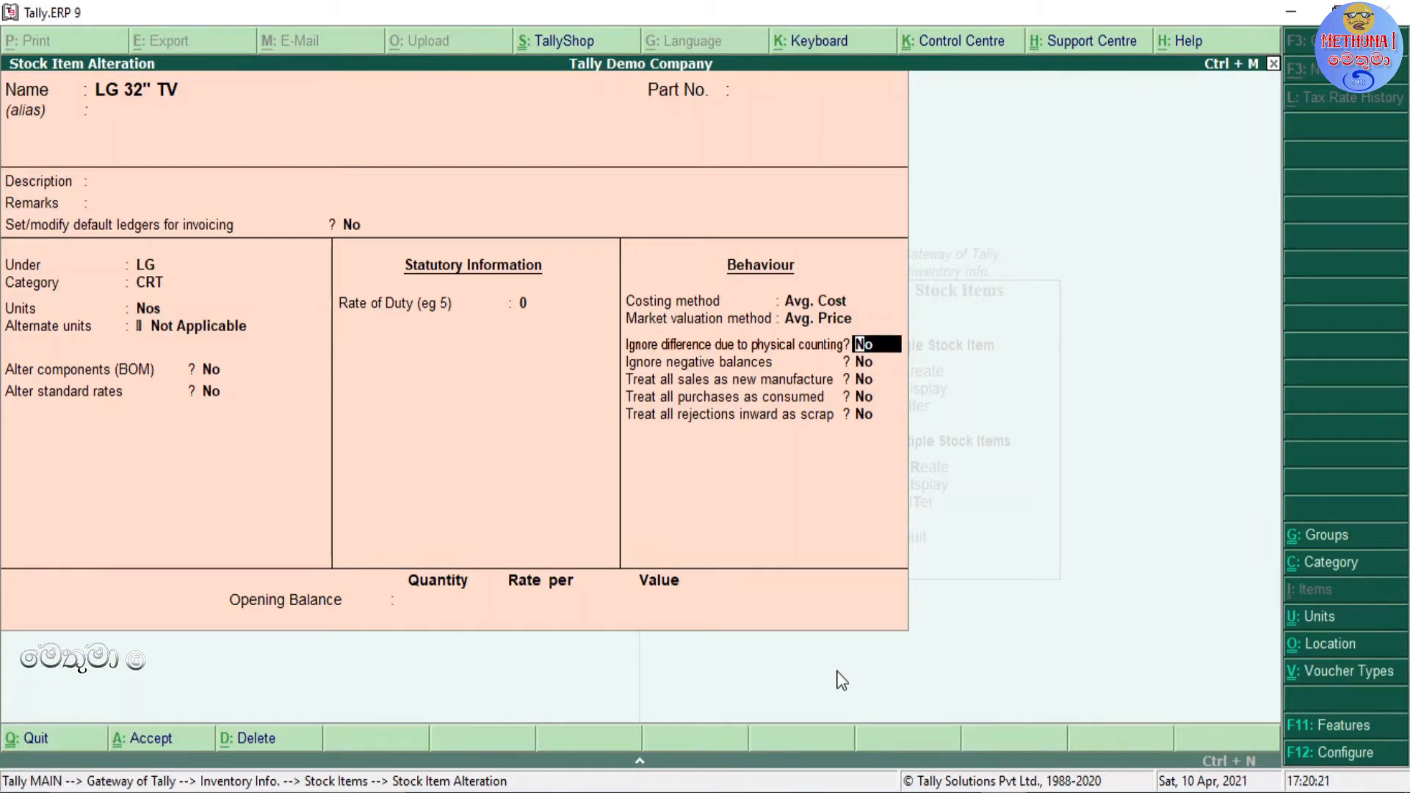
{"action": "key", "text": "Return"}
{"action": "key", "text": "Up"}
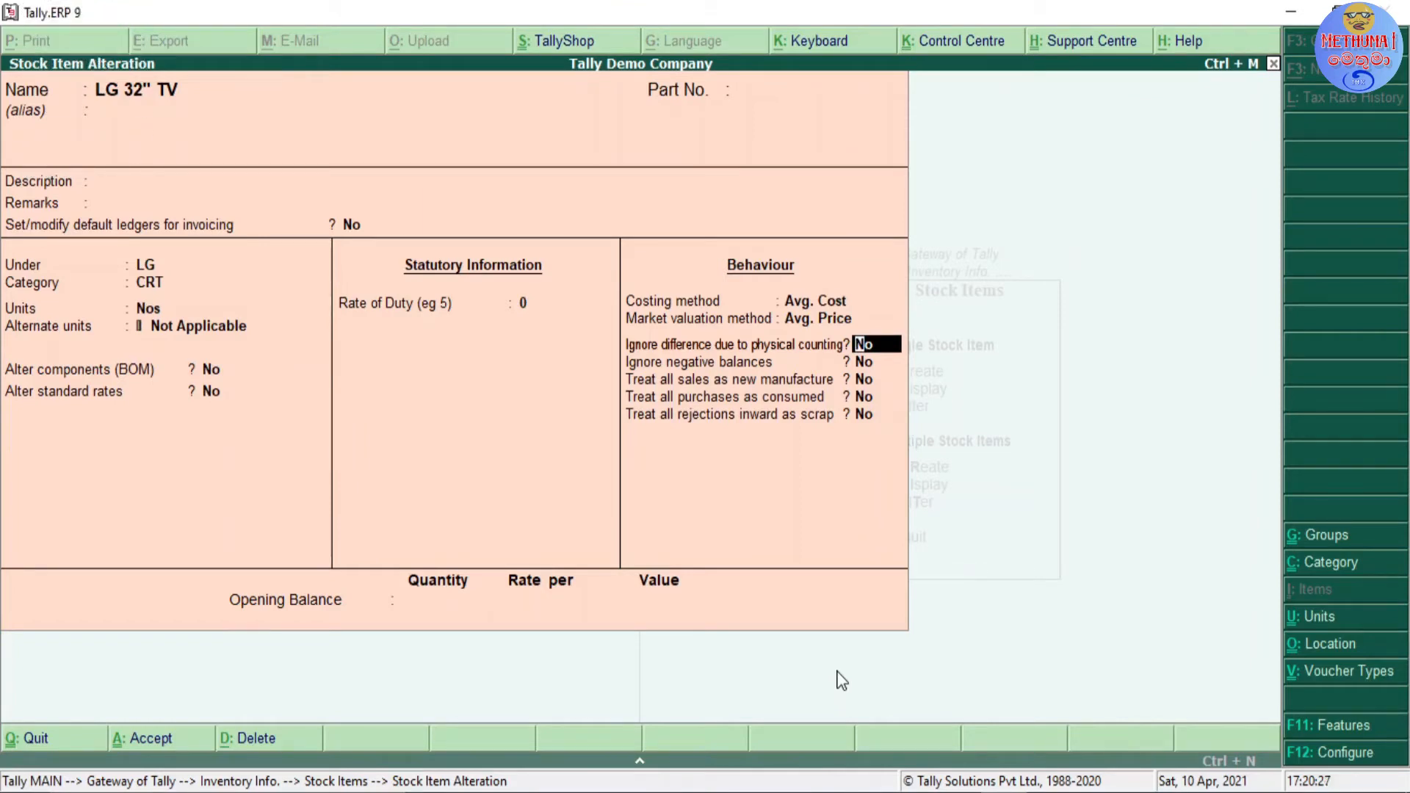
{"action": "key", "text": "Down"}
{"action": "key", "text": "Up"}
{"action": "key", "text": "Down"}
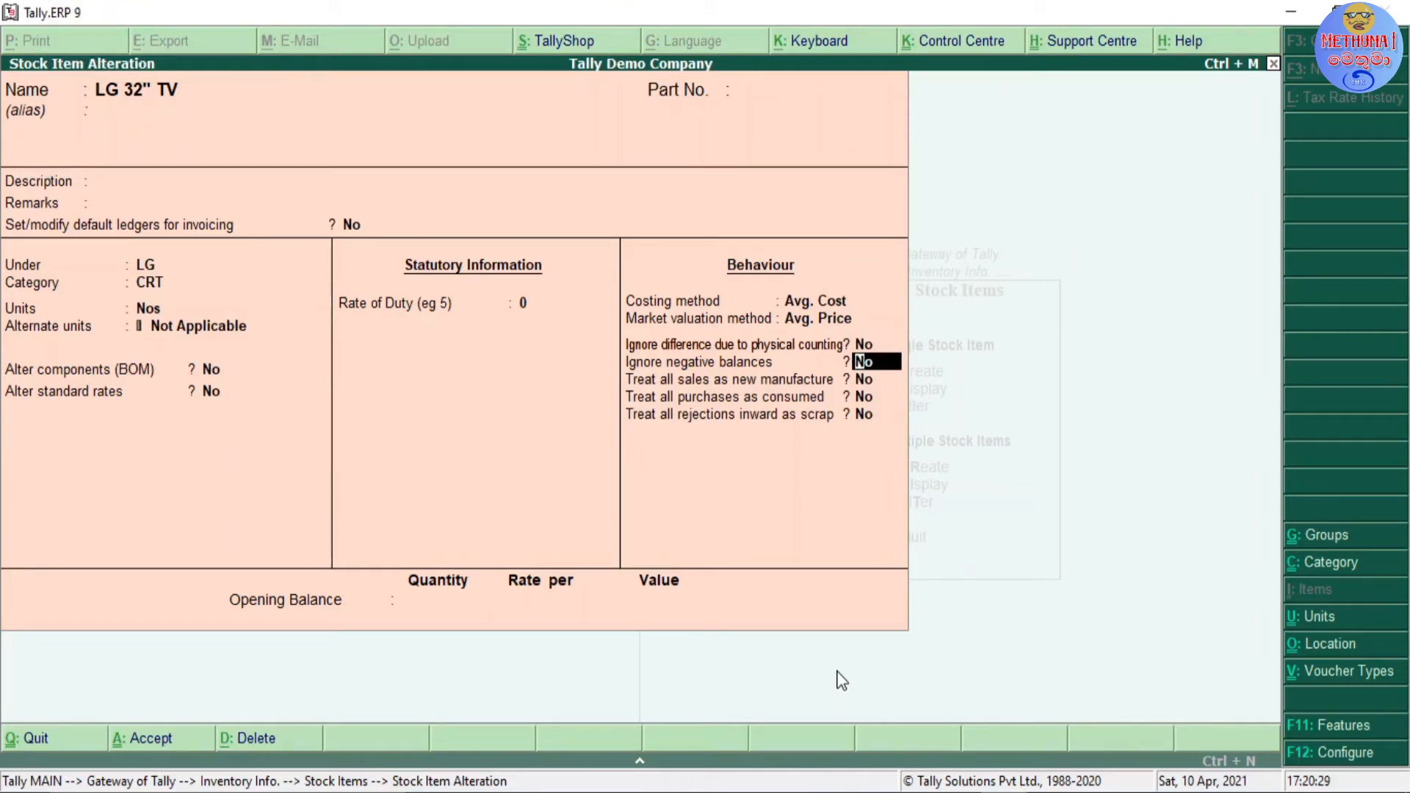
{"action": "key", "text": "Down"}
{"action": "key", "text": "Up"}
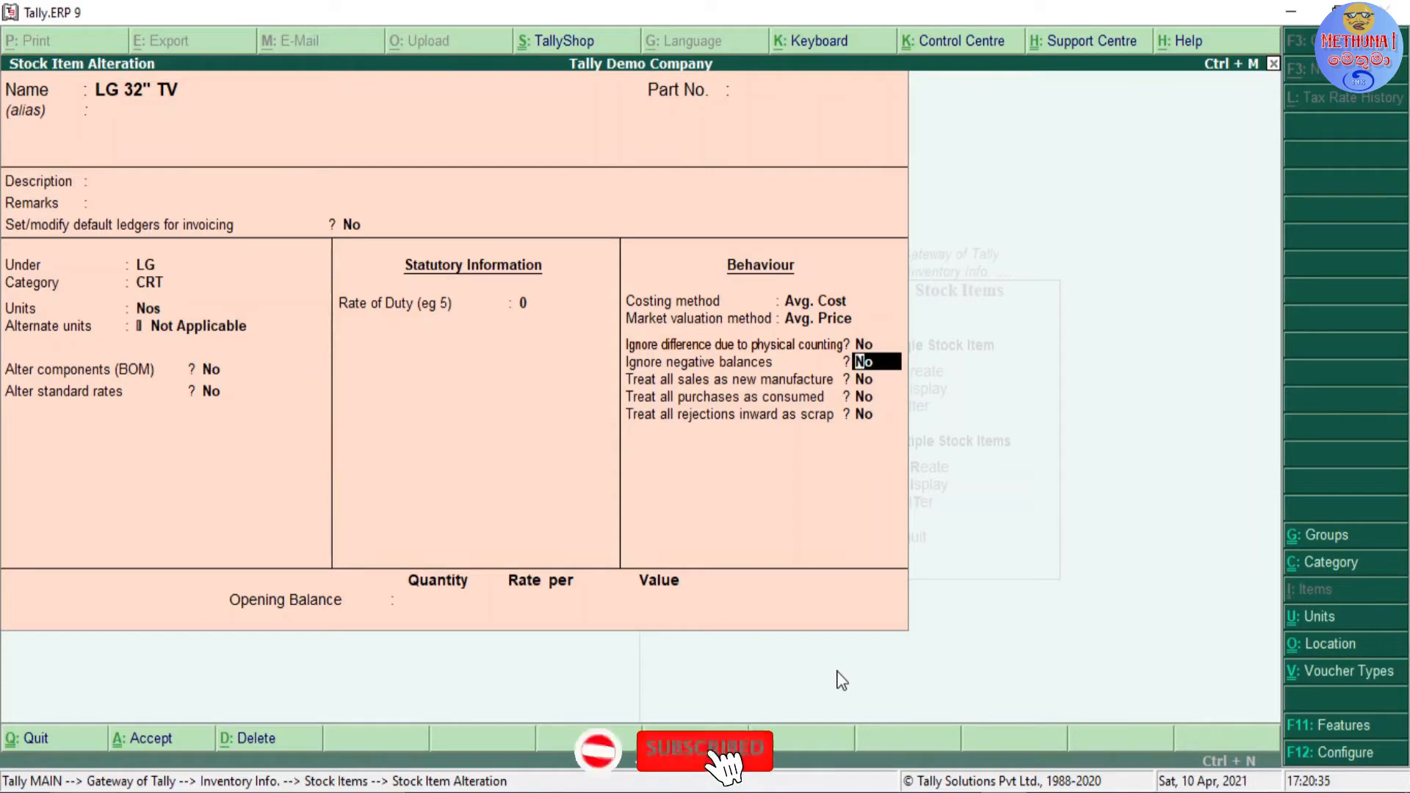
Step: Examine the options for treating sales as new manufacture, purchases as consumed and rejections inward as scrap
{"action": "key", "text": "Down"}
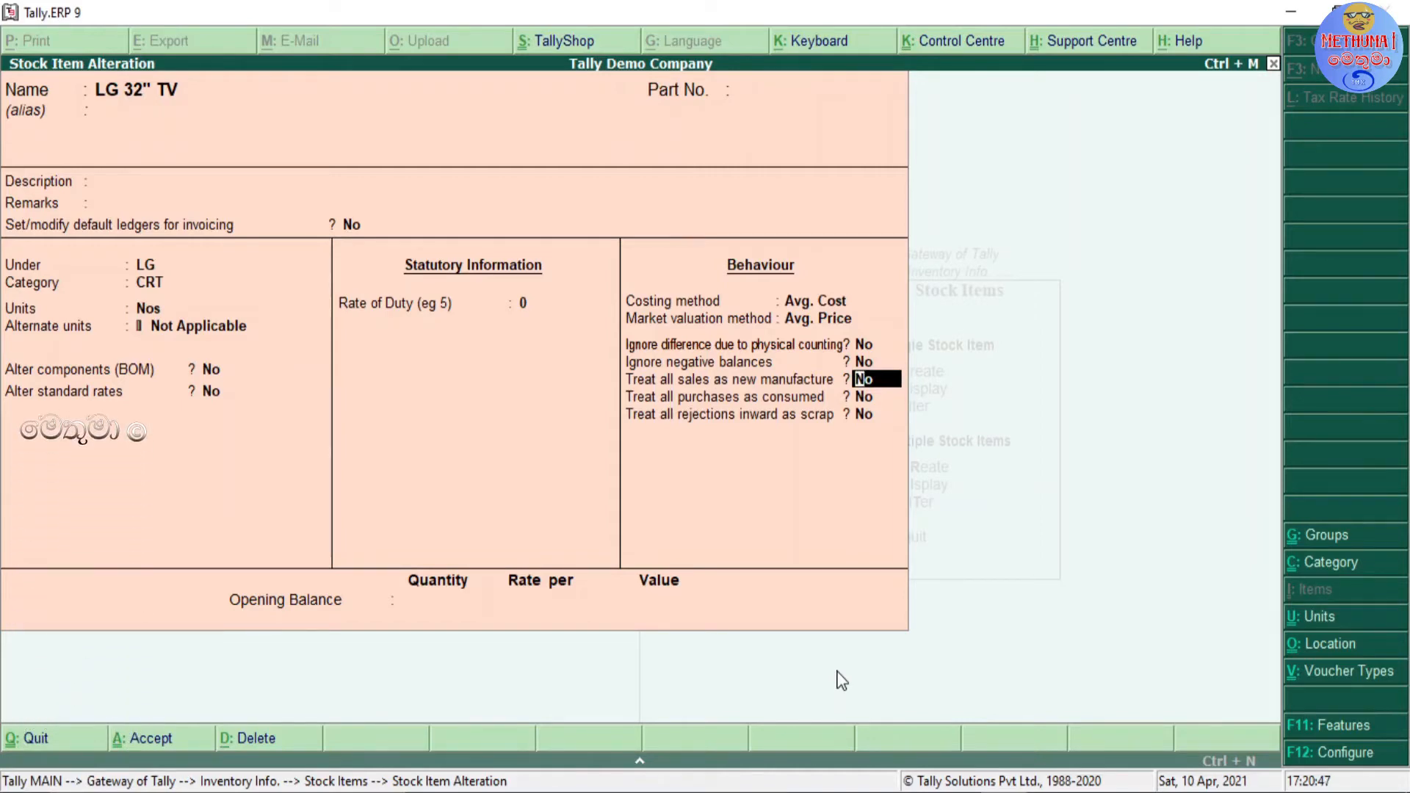
{"action": "key", "text": "Return"}
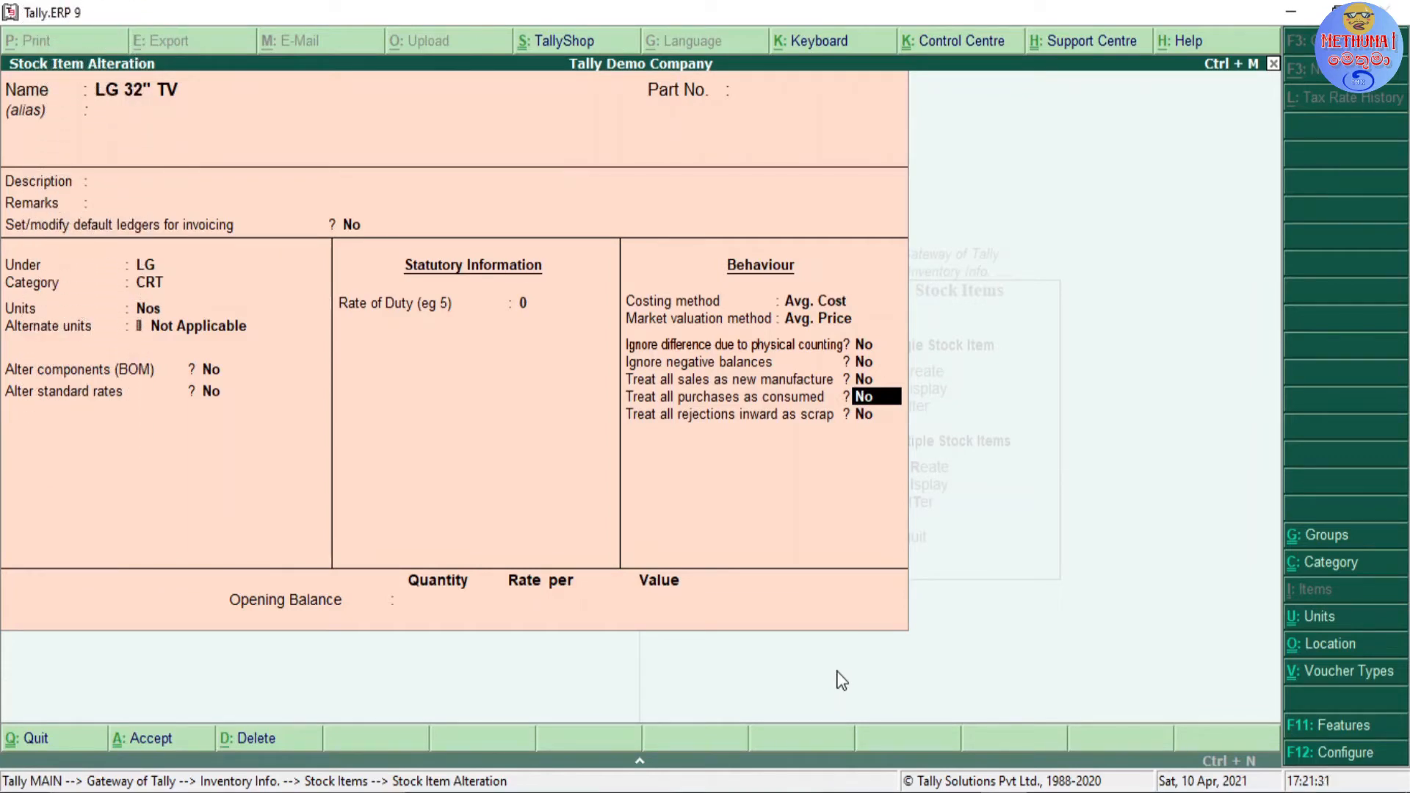
{"action": "key", "text": "Up"}
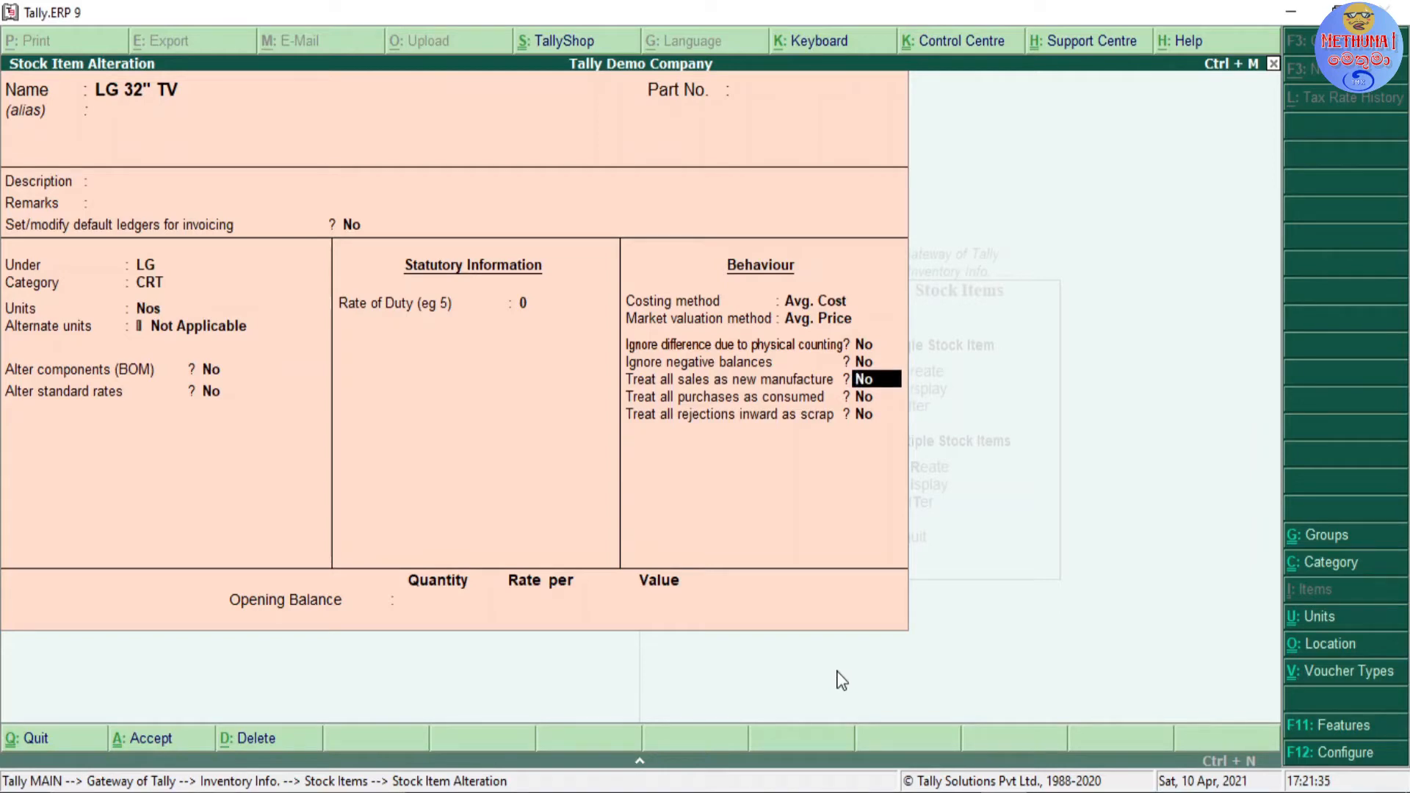
{"action": "key", "text": "Down"}
{"action": "key", "text": "Up"}
{"action": "key", "text": "Down"}
{"action": "key", "text": "Up"}
{"action": "key", "text": "Down"}
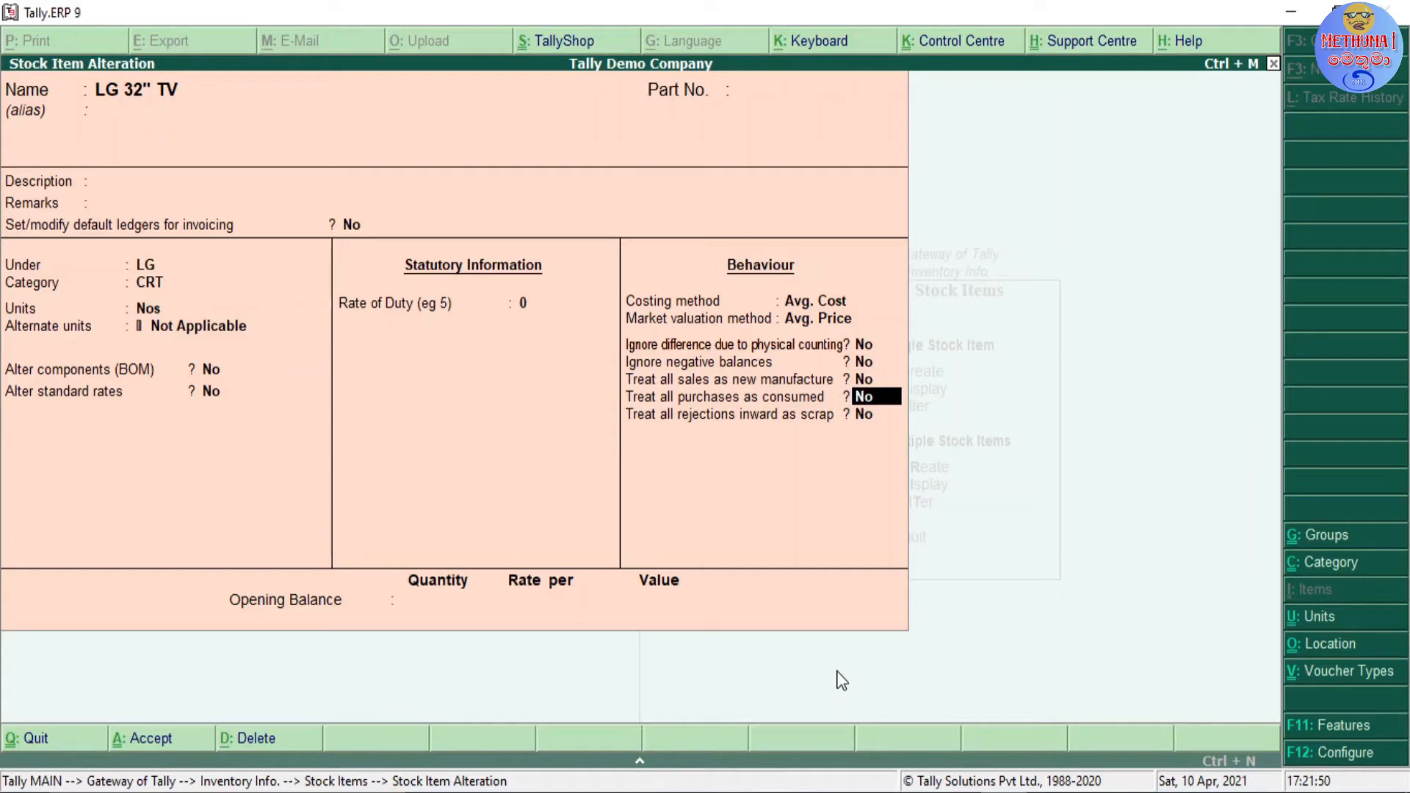
{"action": "key", "text": "Return"}
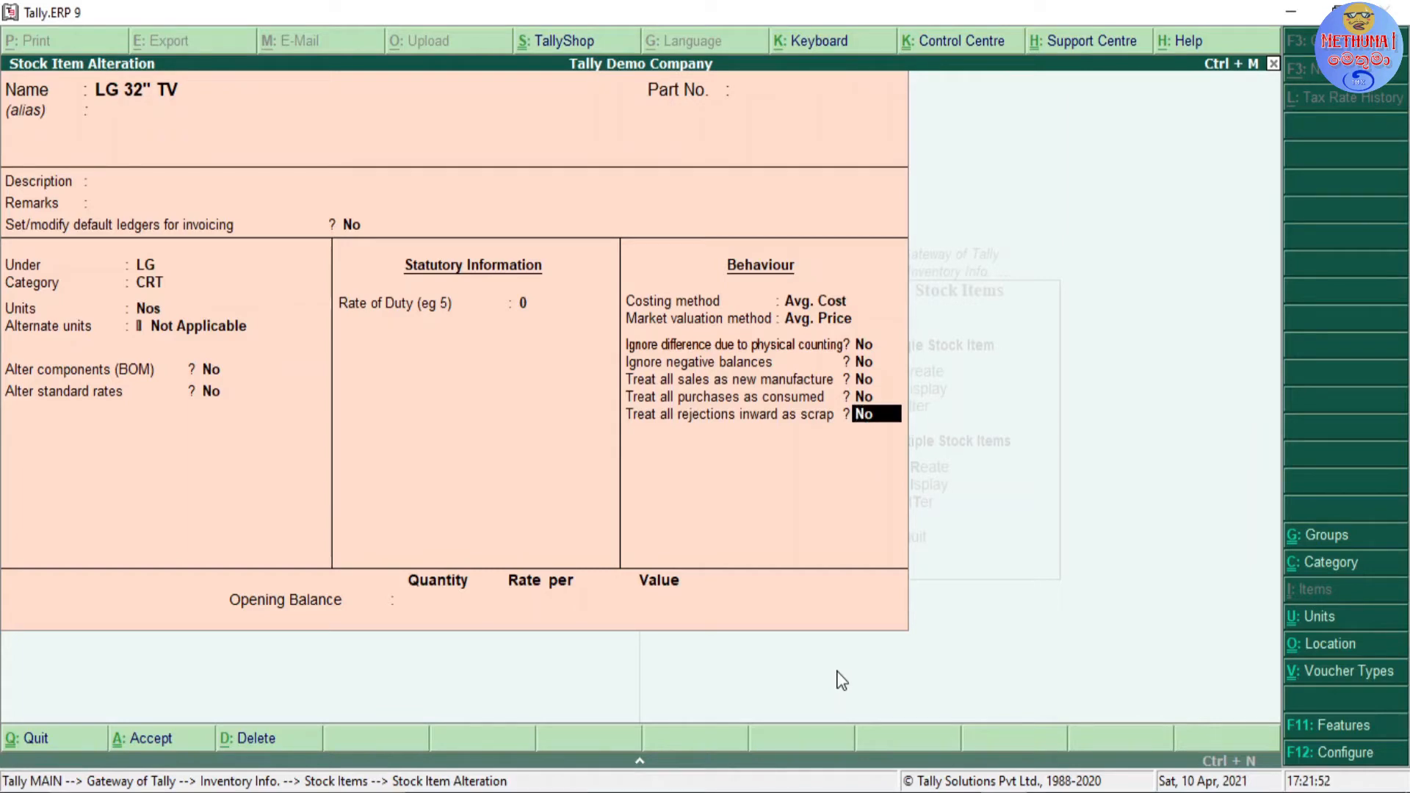
{"action": "key", "text": "Up"}
{"action": "key", "text": "Up"}
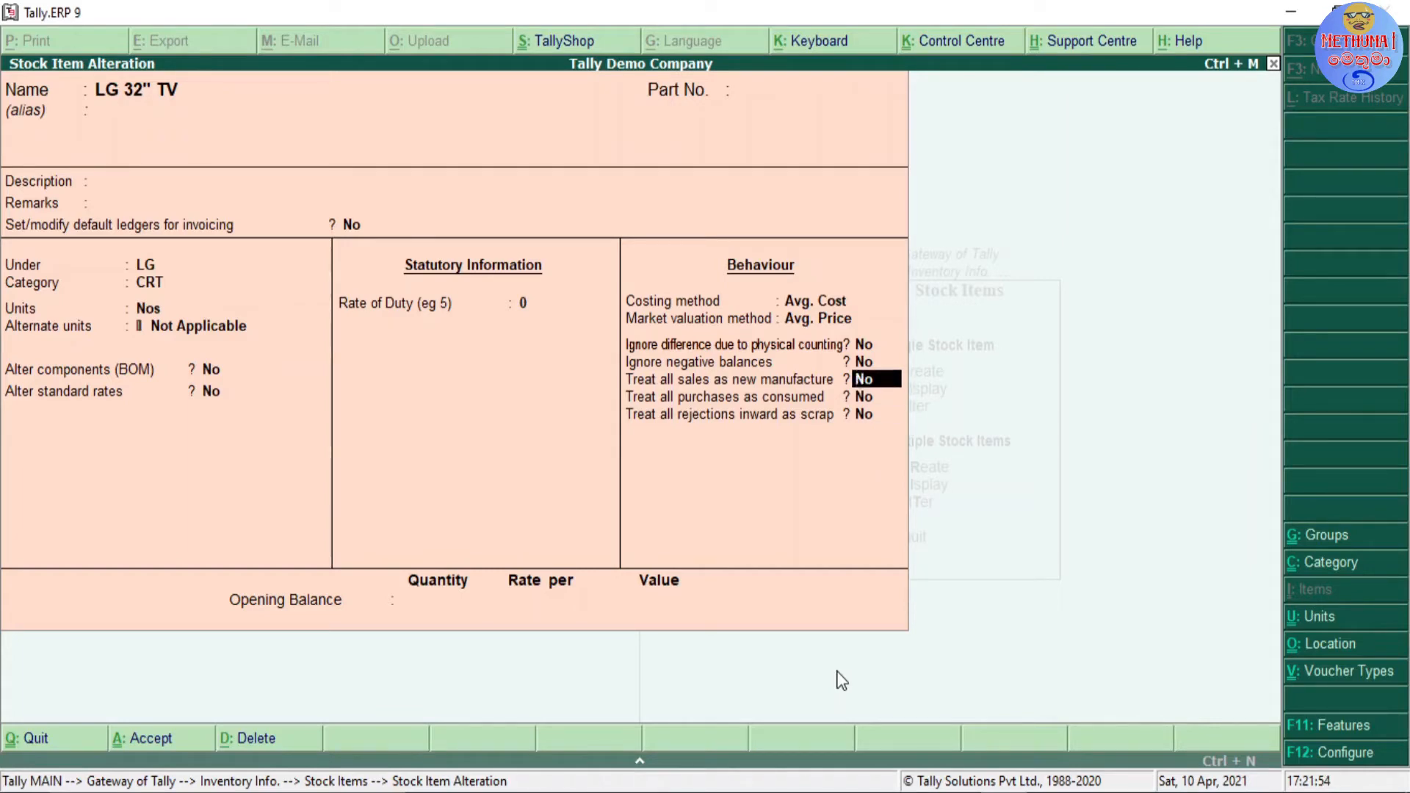
{"action": "key", "text": "Return"}
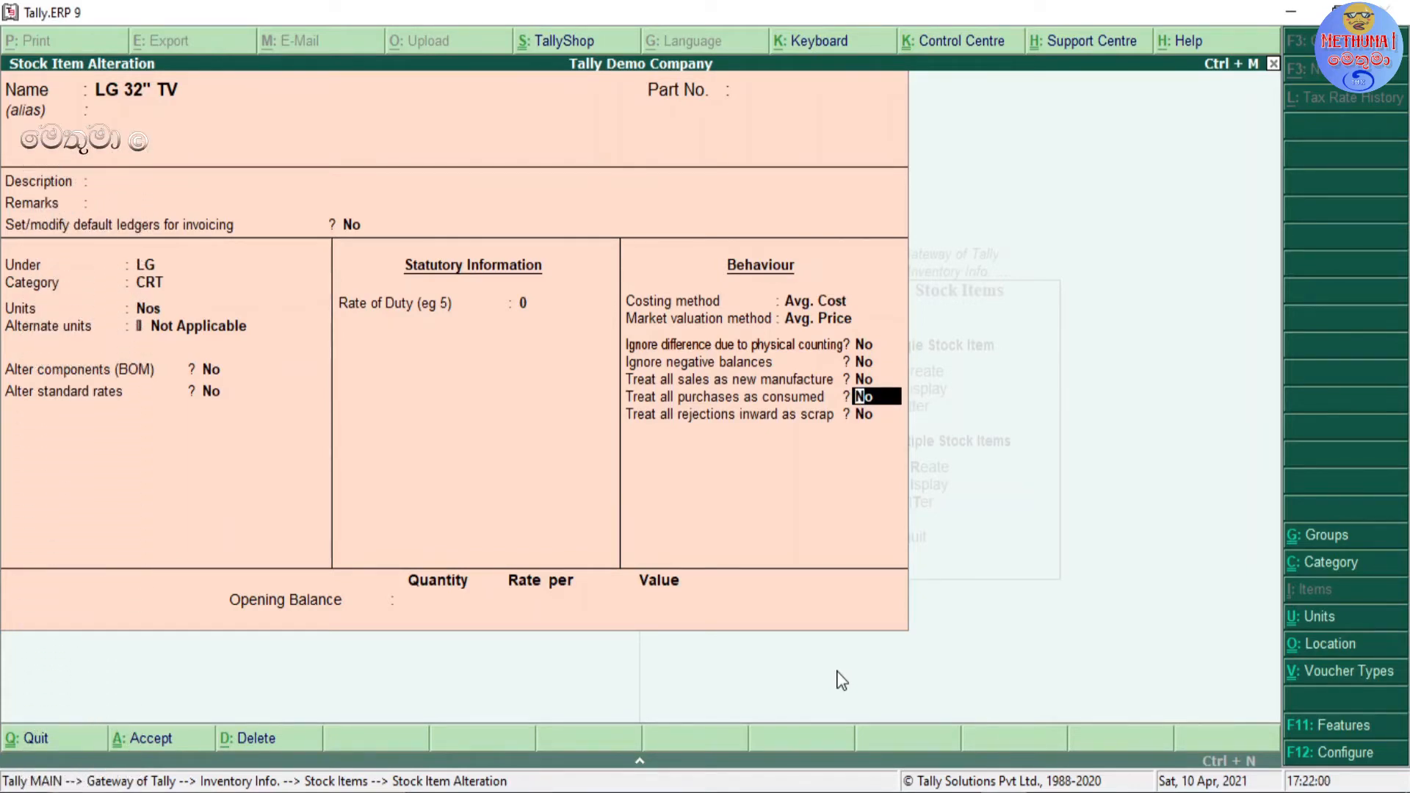
Step: Keep the remaining behaviour options at No, leave the opening balance blank and save the LG 32" TV alteration
{"action": "key", "text": "Return"}
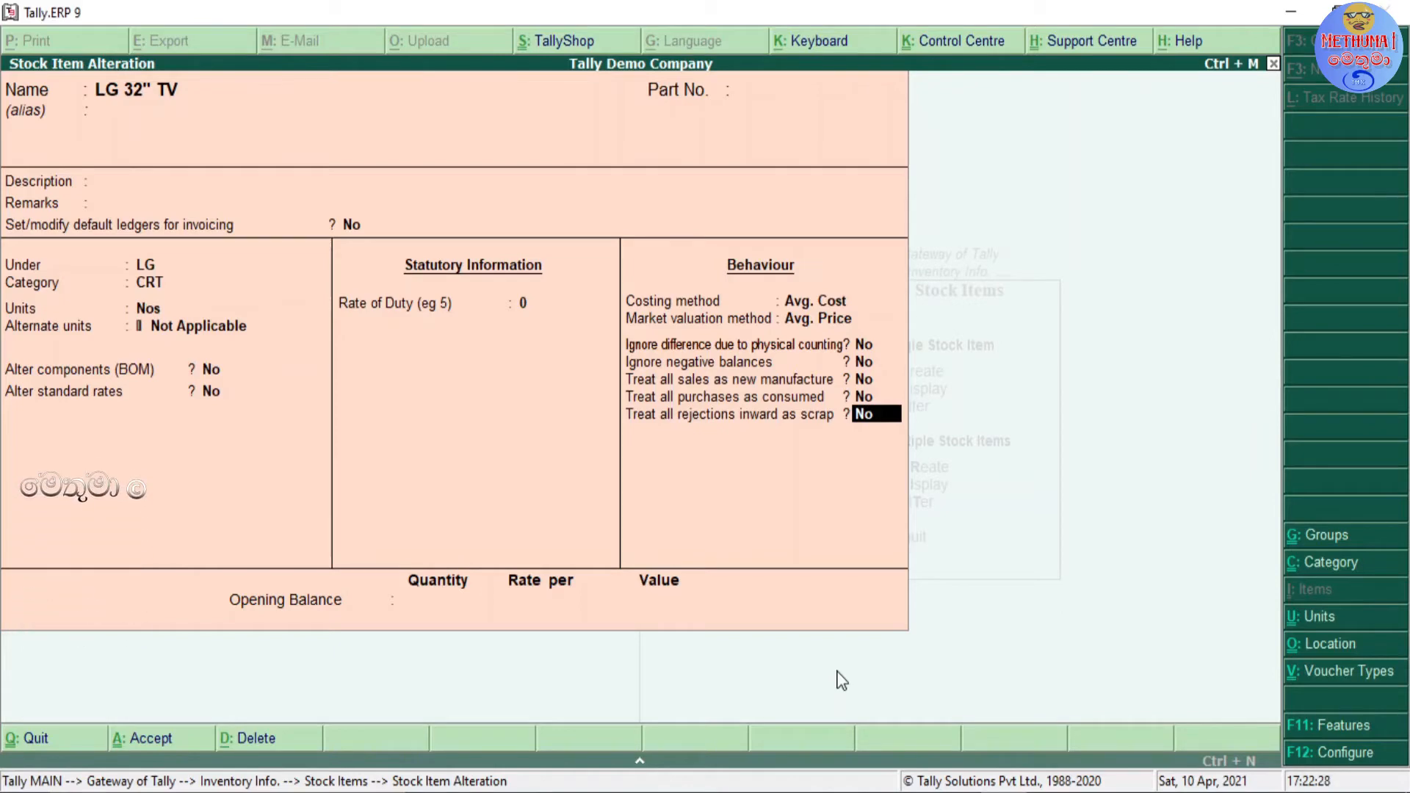
{"action": "key", "text": "Return"}
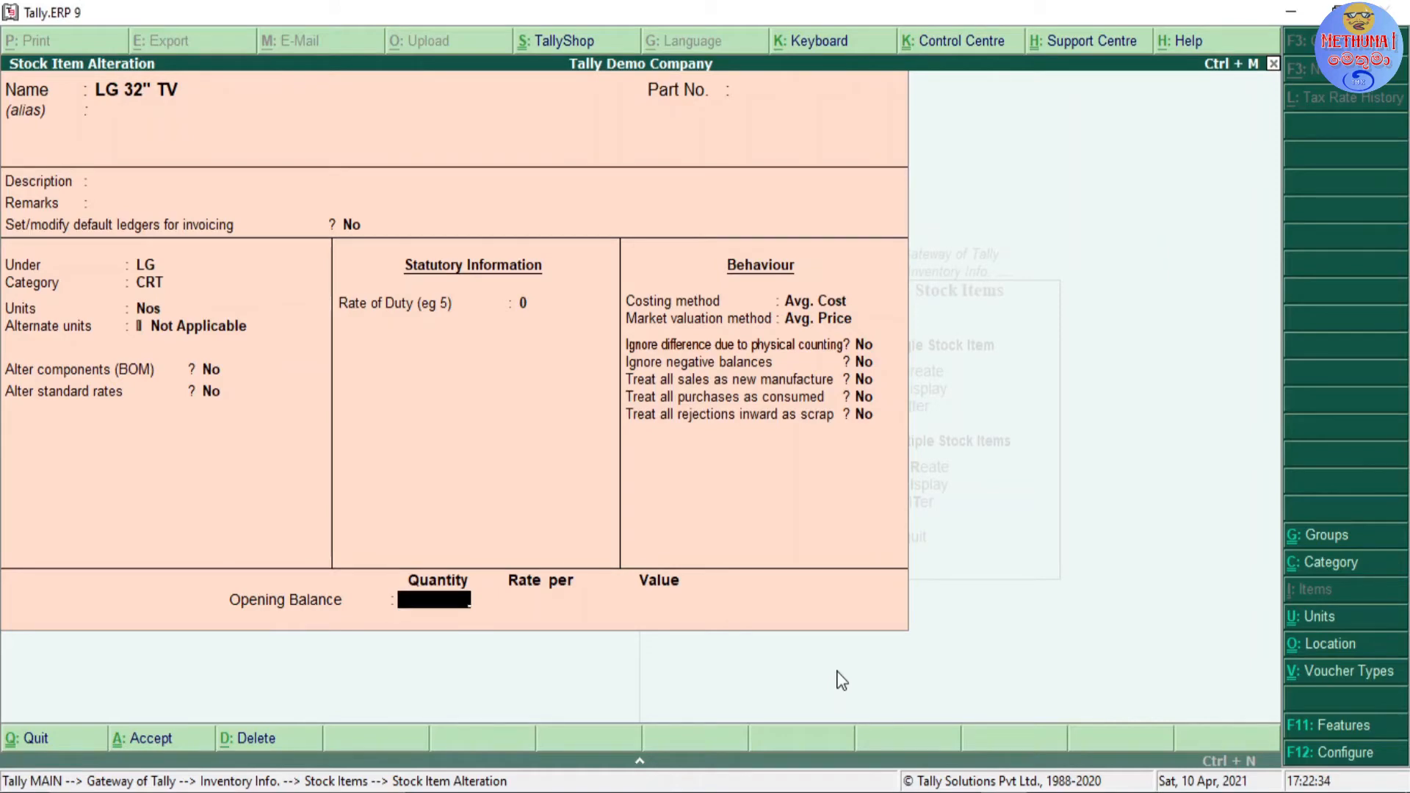
{"action": "key", "text": "Return"}
{"action": "key", "text": "Return"}
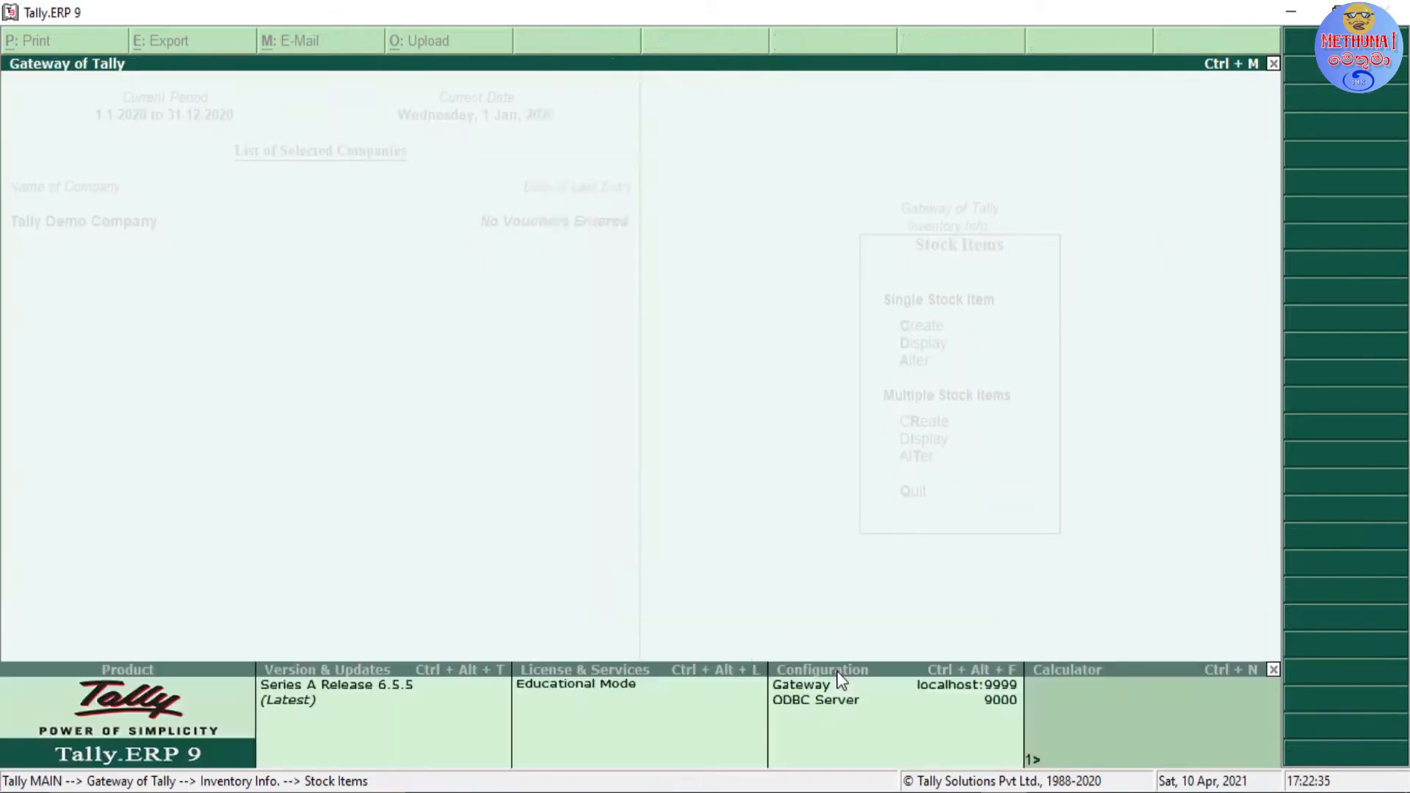
{"action": "key", "text": "Escape"}
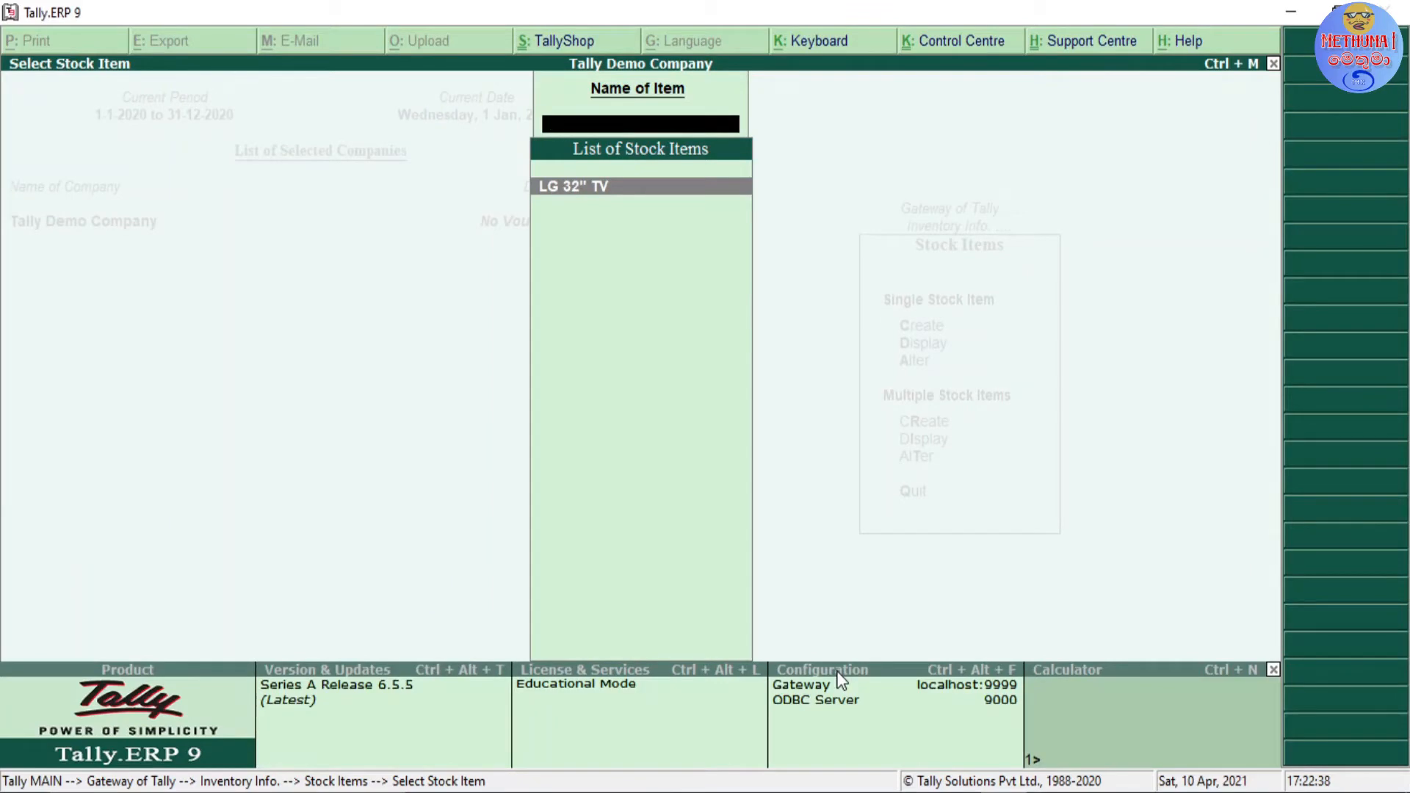
{"action": "key", "text": "Escape"}
Step: Start creating multiple stock items under the LG group
{"action": "key", "text": "Down"}
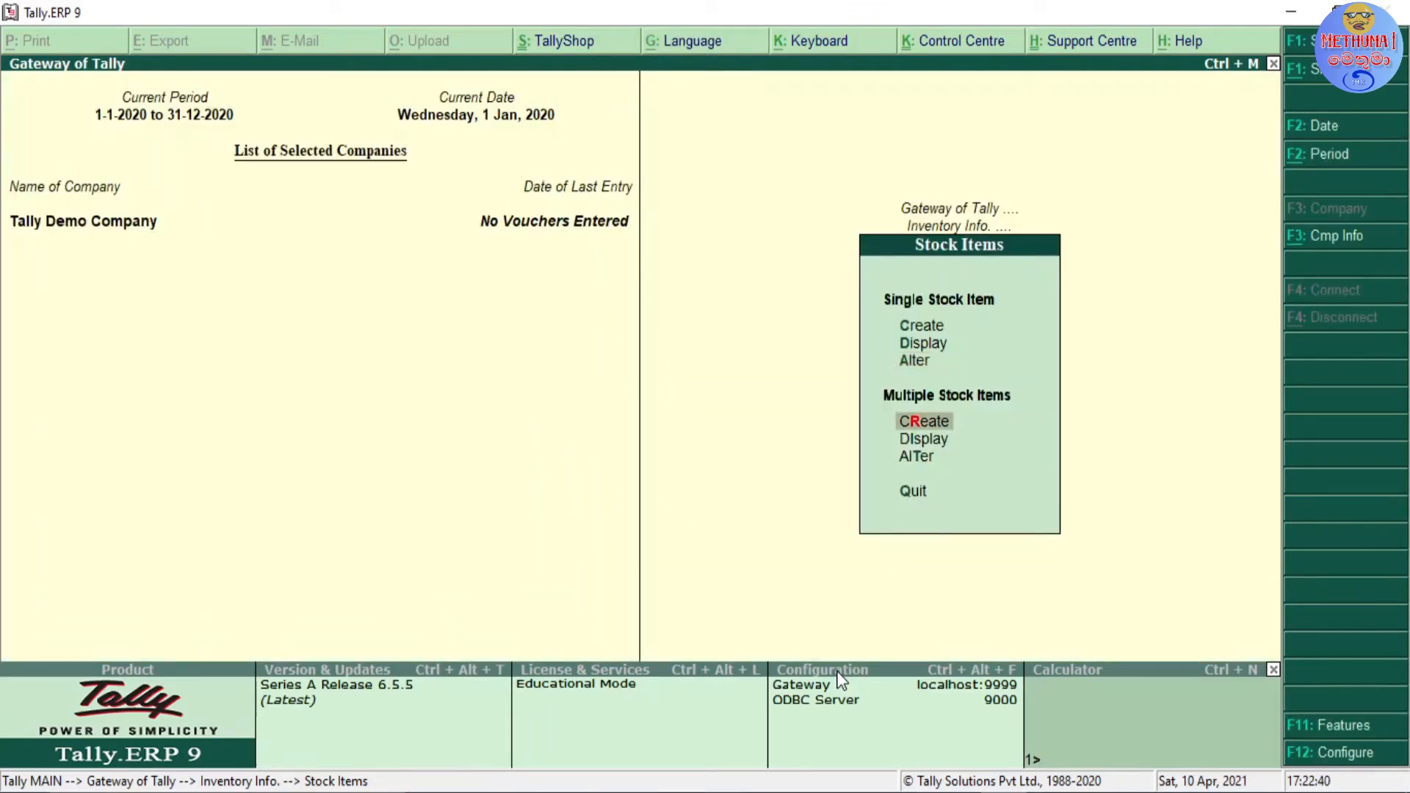
{"action": "key", "text": "Down"}
{"action": "key", "text": "Up"}
{"action": "key", "text": "Return"}
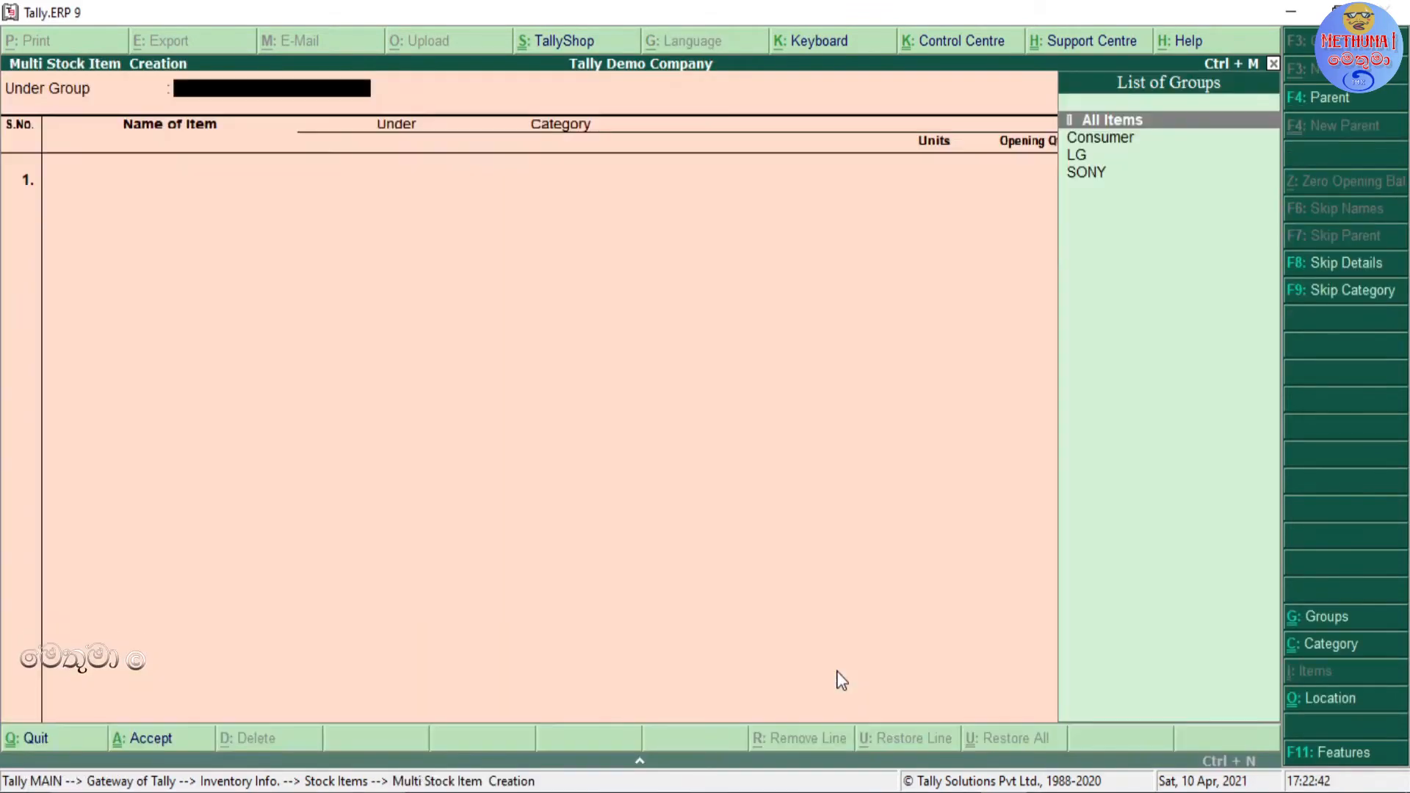
{"action": "key", "text": "Down"}
{"action": "key", "text": "Down"}
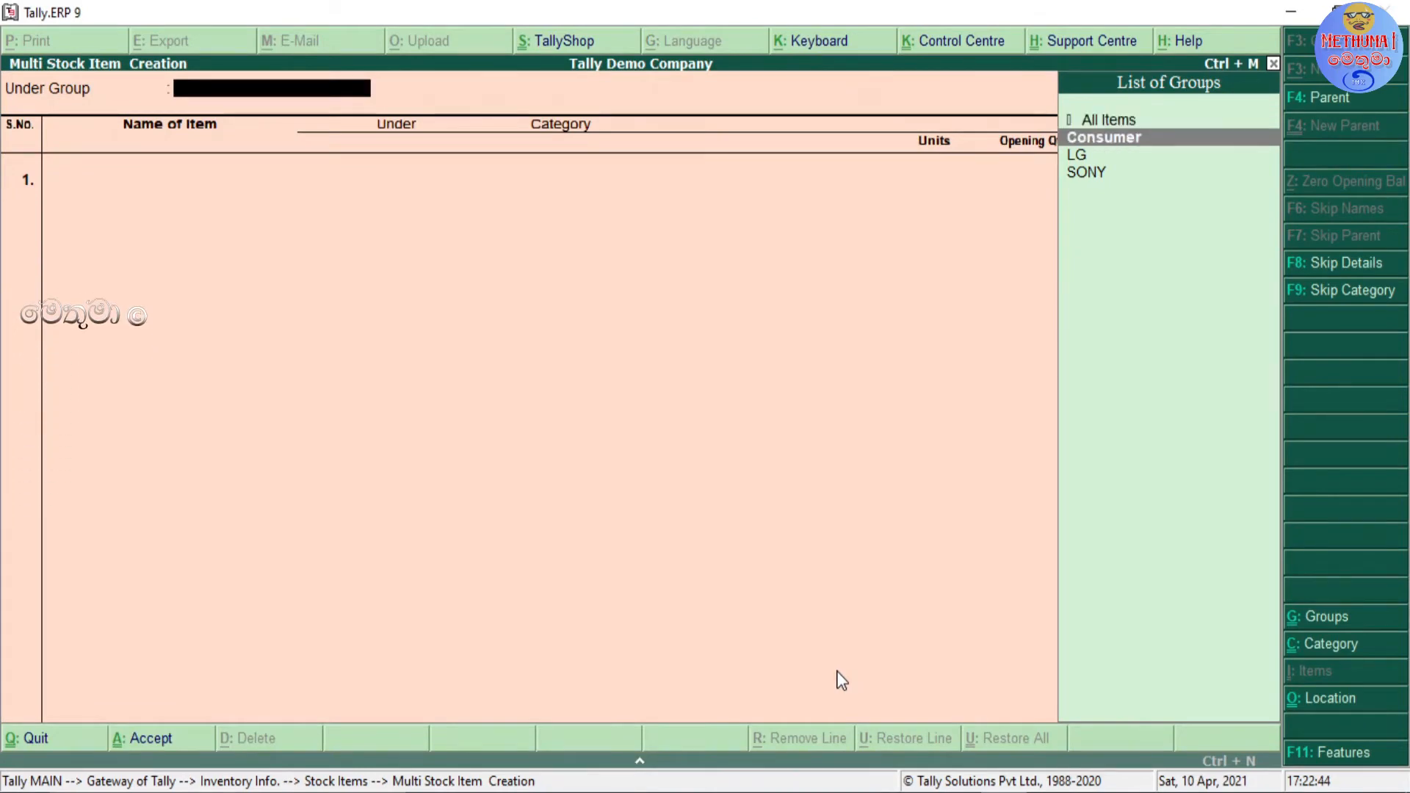
{"action": "key", "text": "Return"}
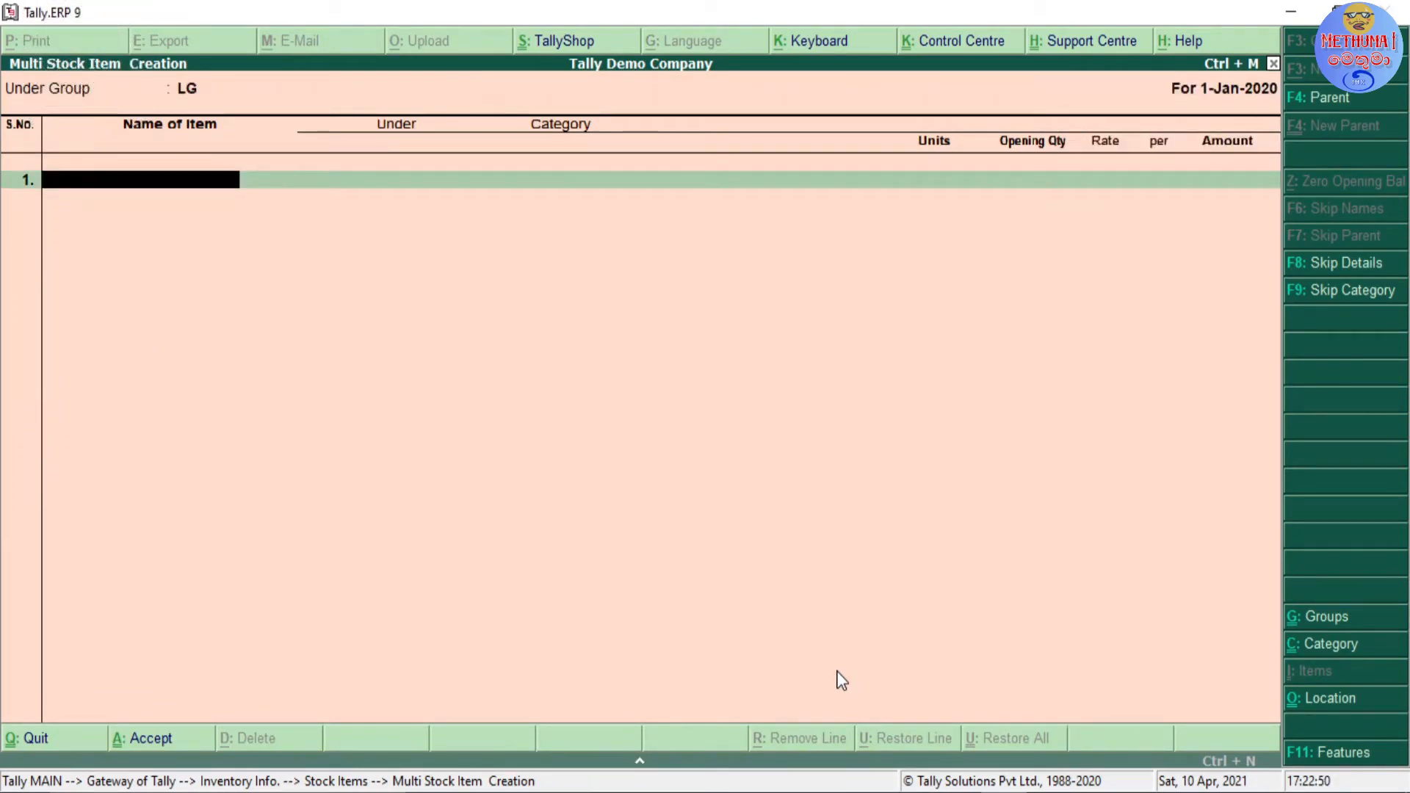
Step: Add LG 32" LCD TV as the first item with category LCD and units Nos, leaving the opening quantity blank
{"action": "type", "text": "LG 32\""}
{"action": "type", "text": "LCD"}
{"action": "type", "text": " TV"}
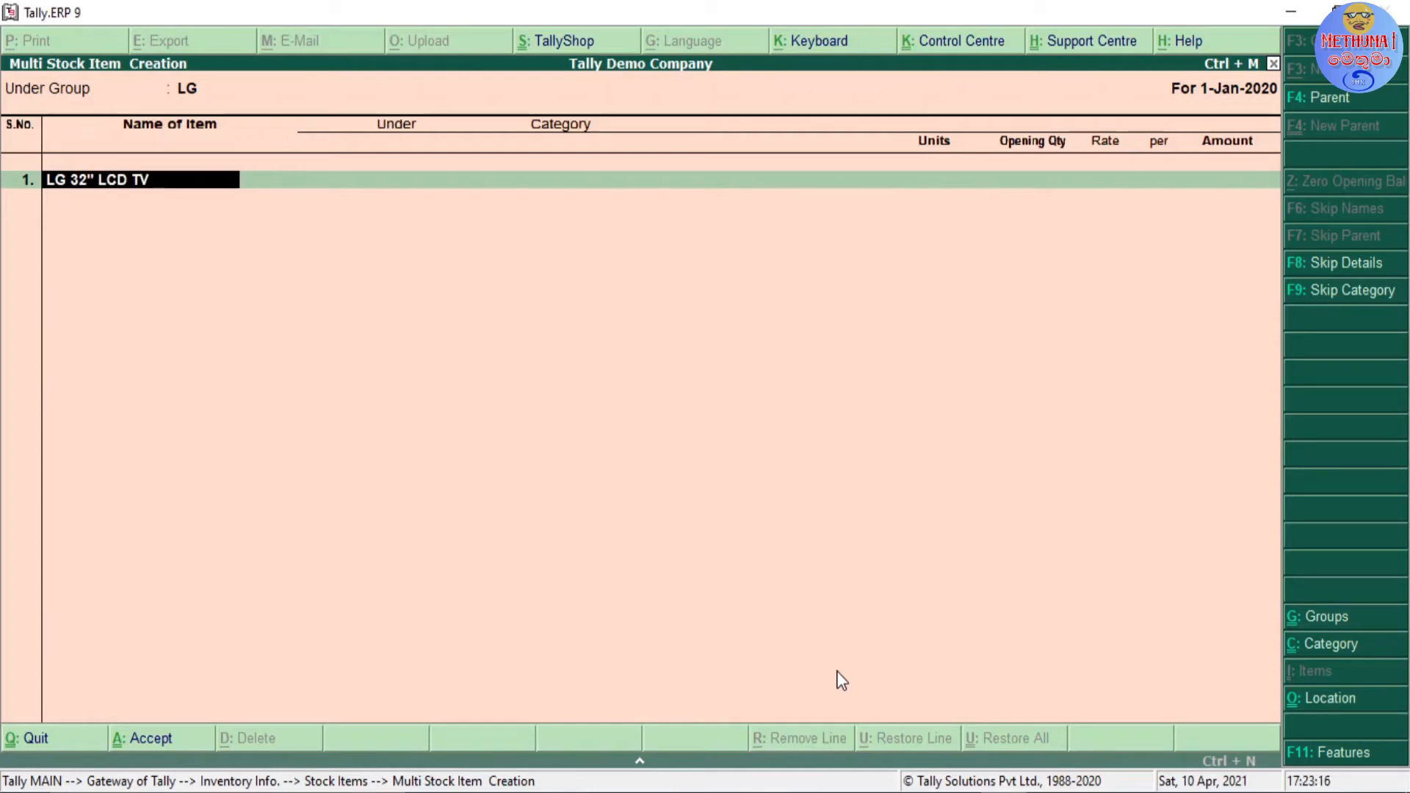
{"action": "key", "text": "Return"}
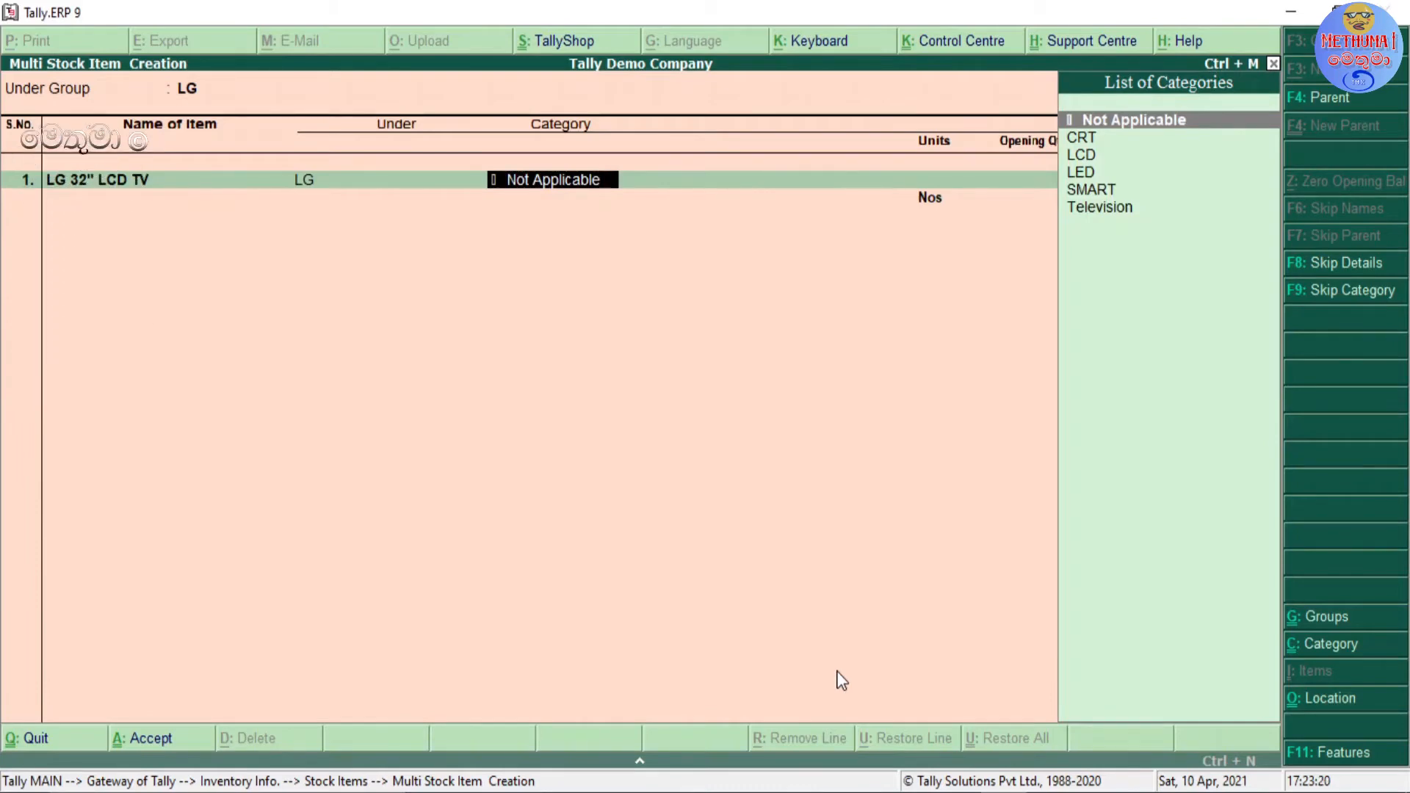
{"action": "key", "text": "Down"}
{"action": "key", "text": "Down"}
{"action": "key", "text": "Return"}
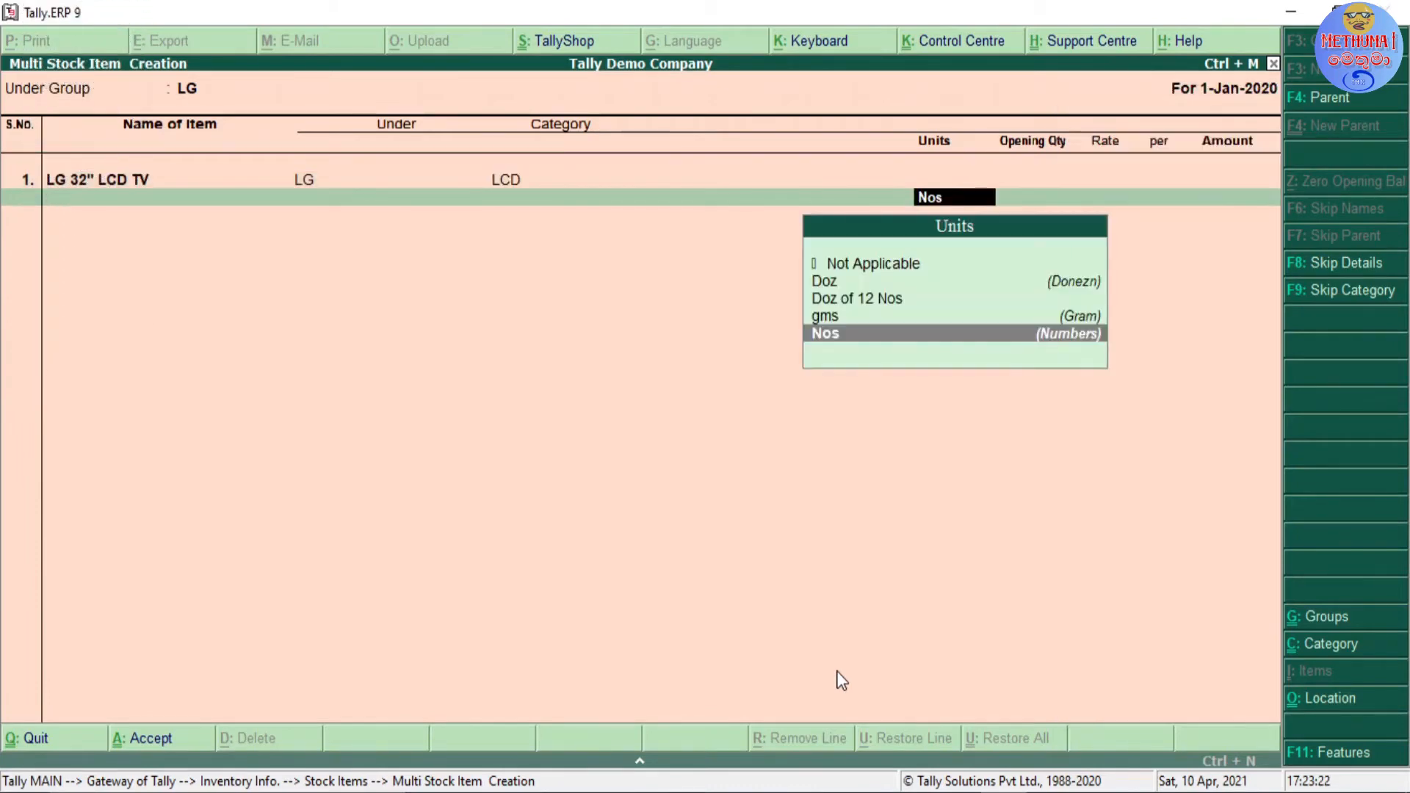
{"action": "key", "text": "Return"}
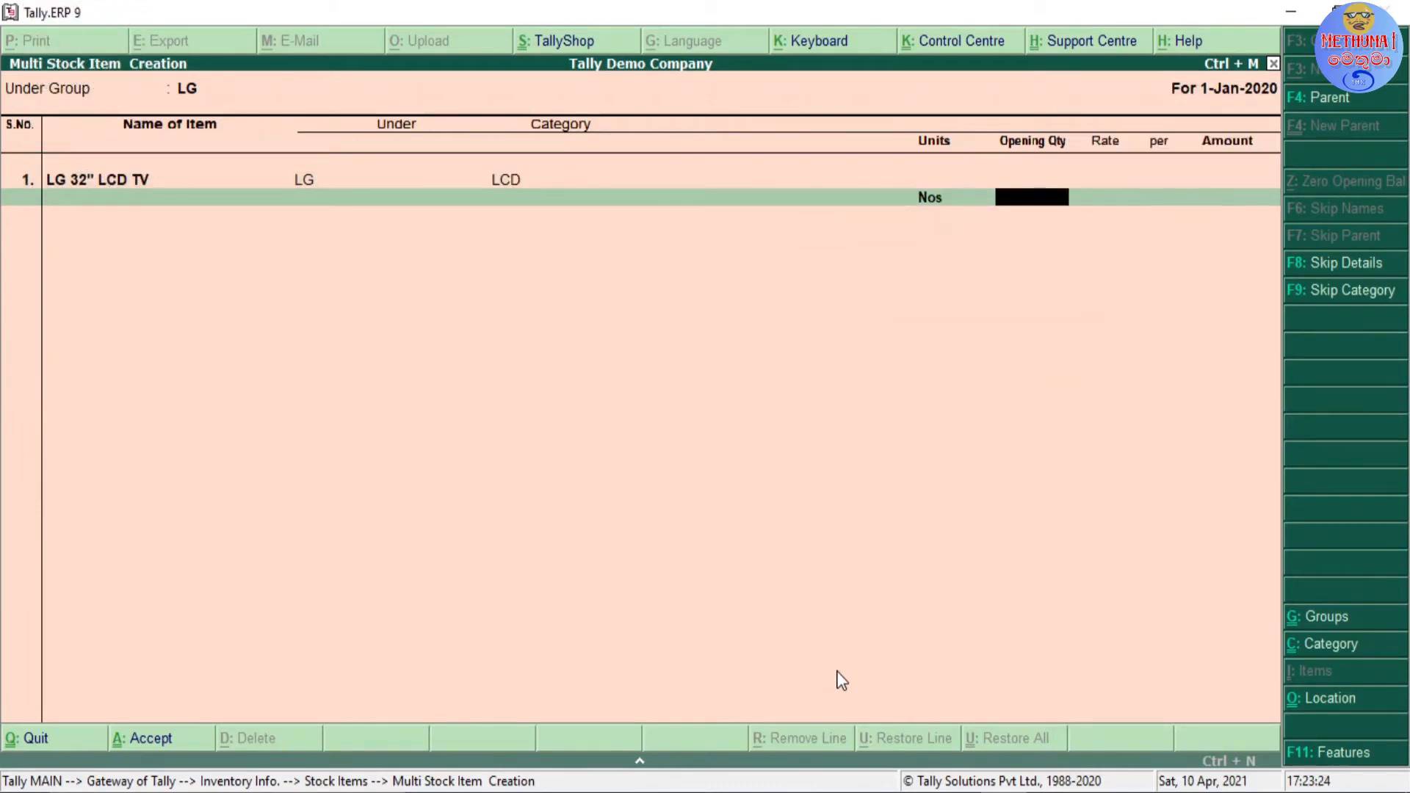
{"action": "key", "text": "Return"}
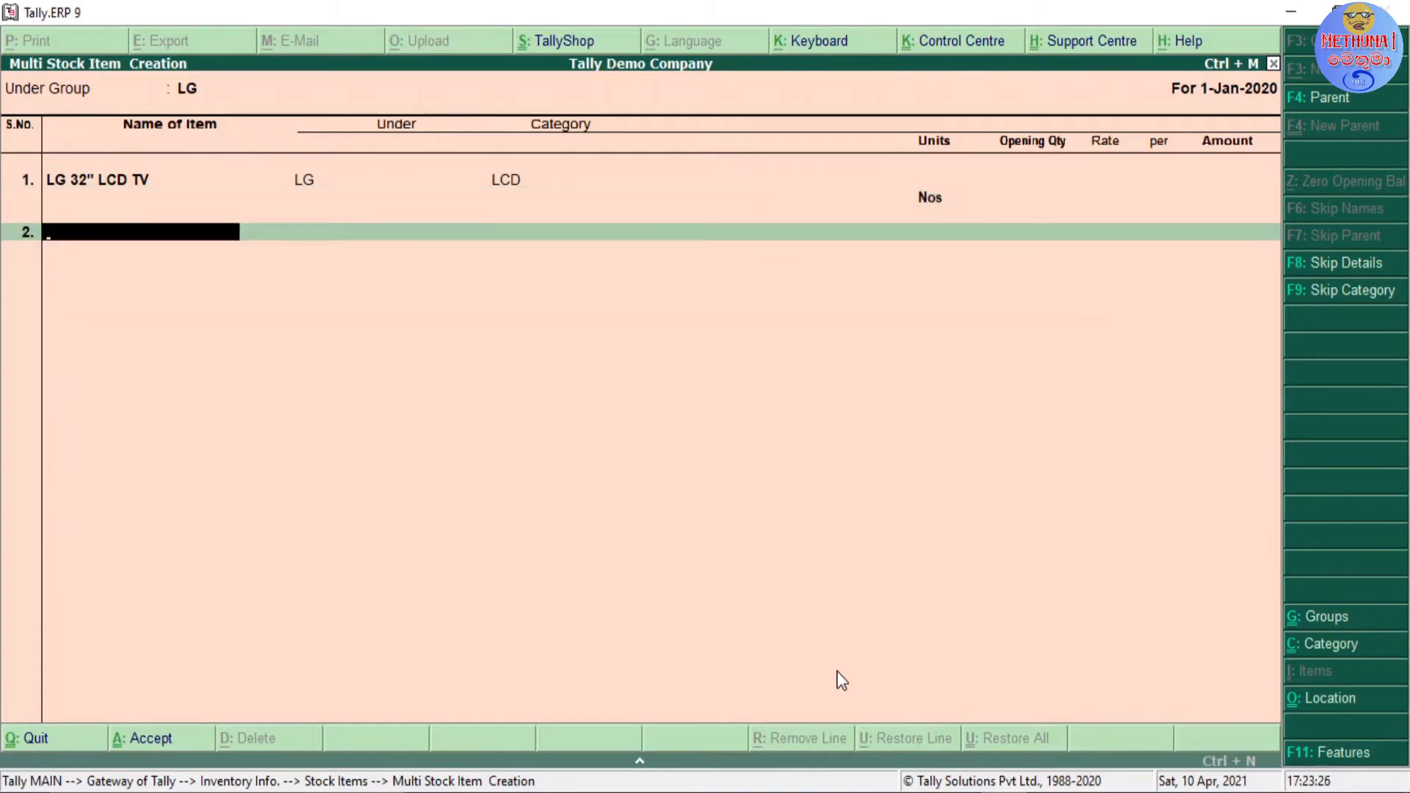
Step: Add LG 32" LED TV as the second item with category LED and units Nos, and save the multiple stock item entry
{"action": "type", "text": "K"}
{"action": "key", "text": "BackSpace"}
{"action": "type", "text": "LG 32"}
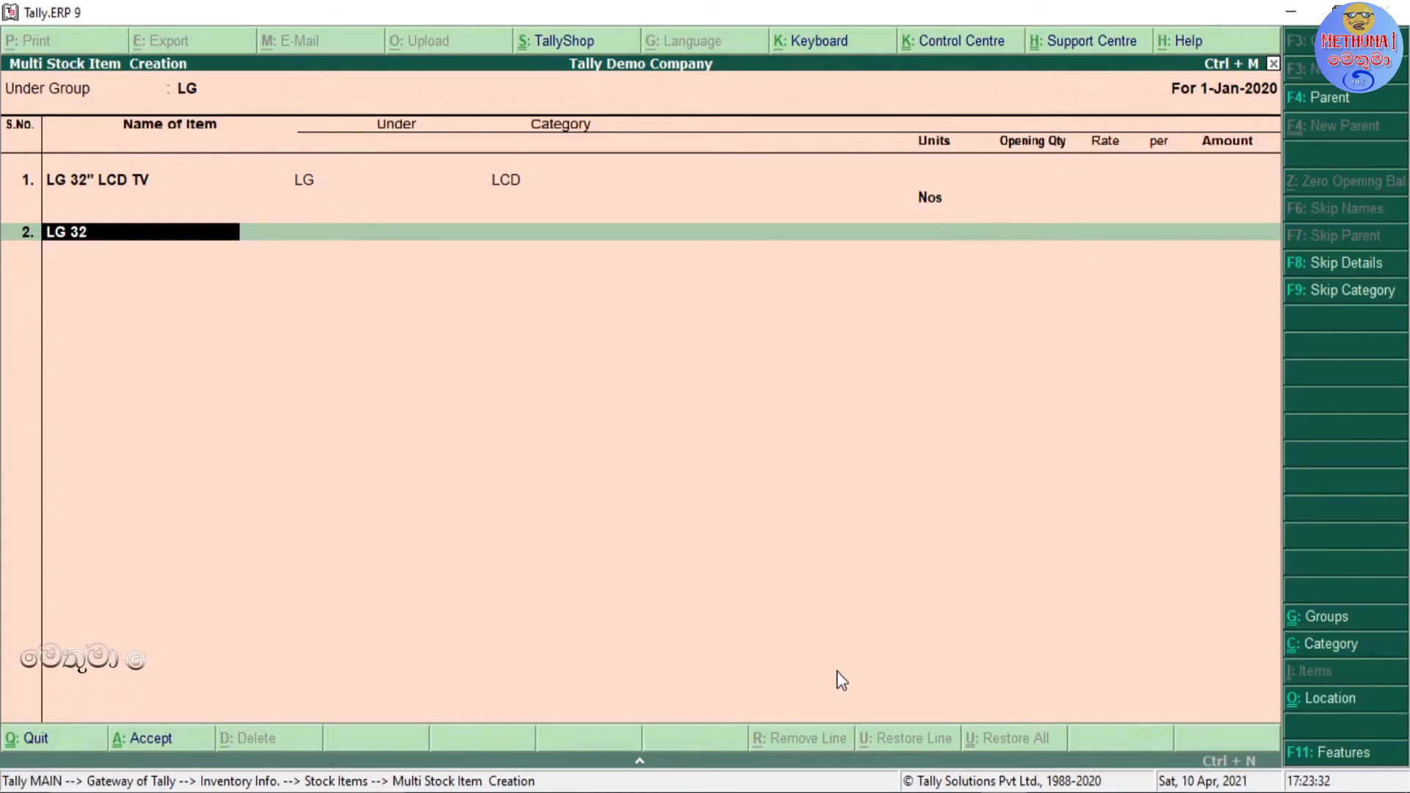
{"action": "type", "text": "\""}
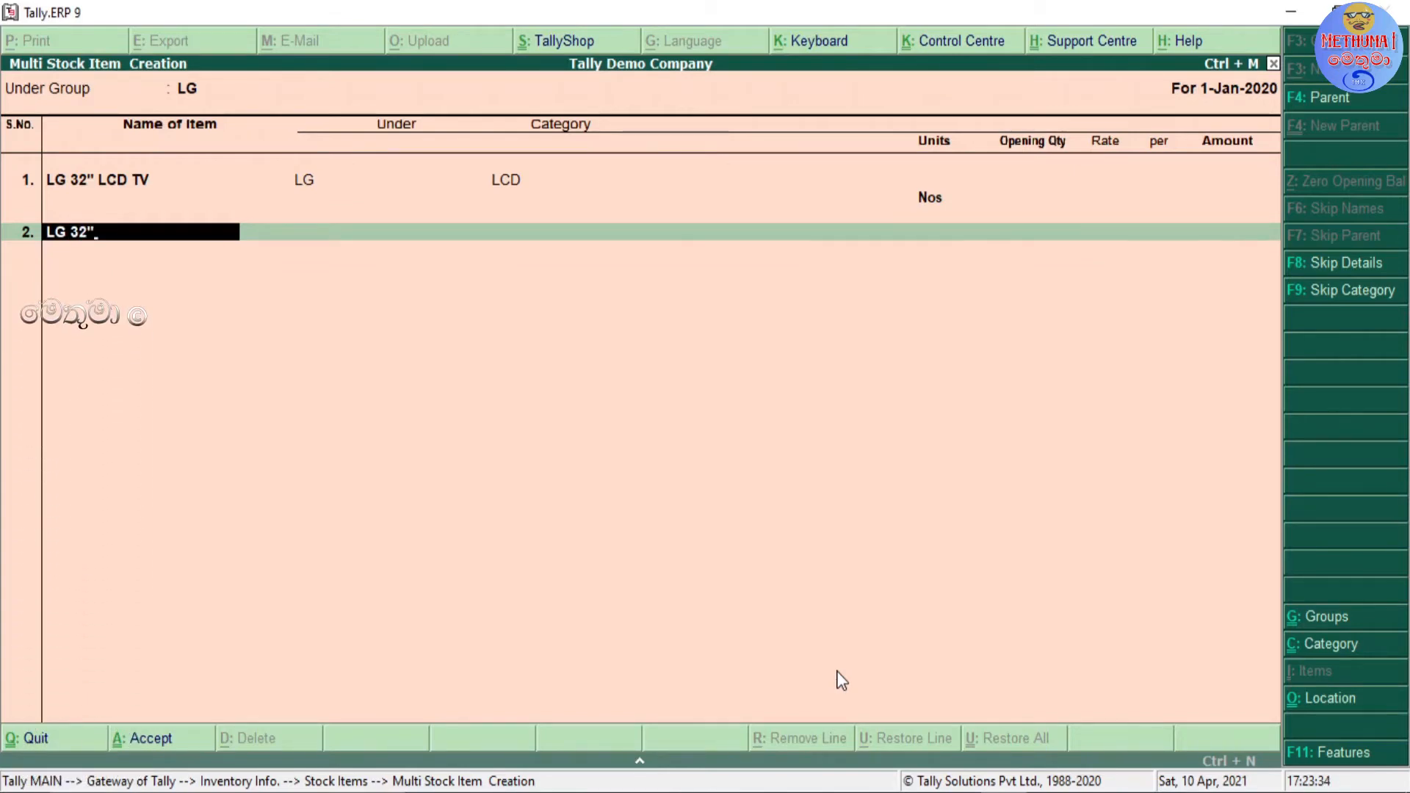
{"action": "type", "text": " LED TV"}
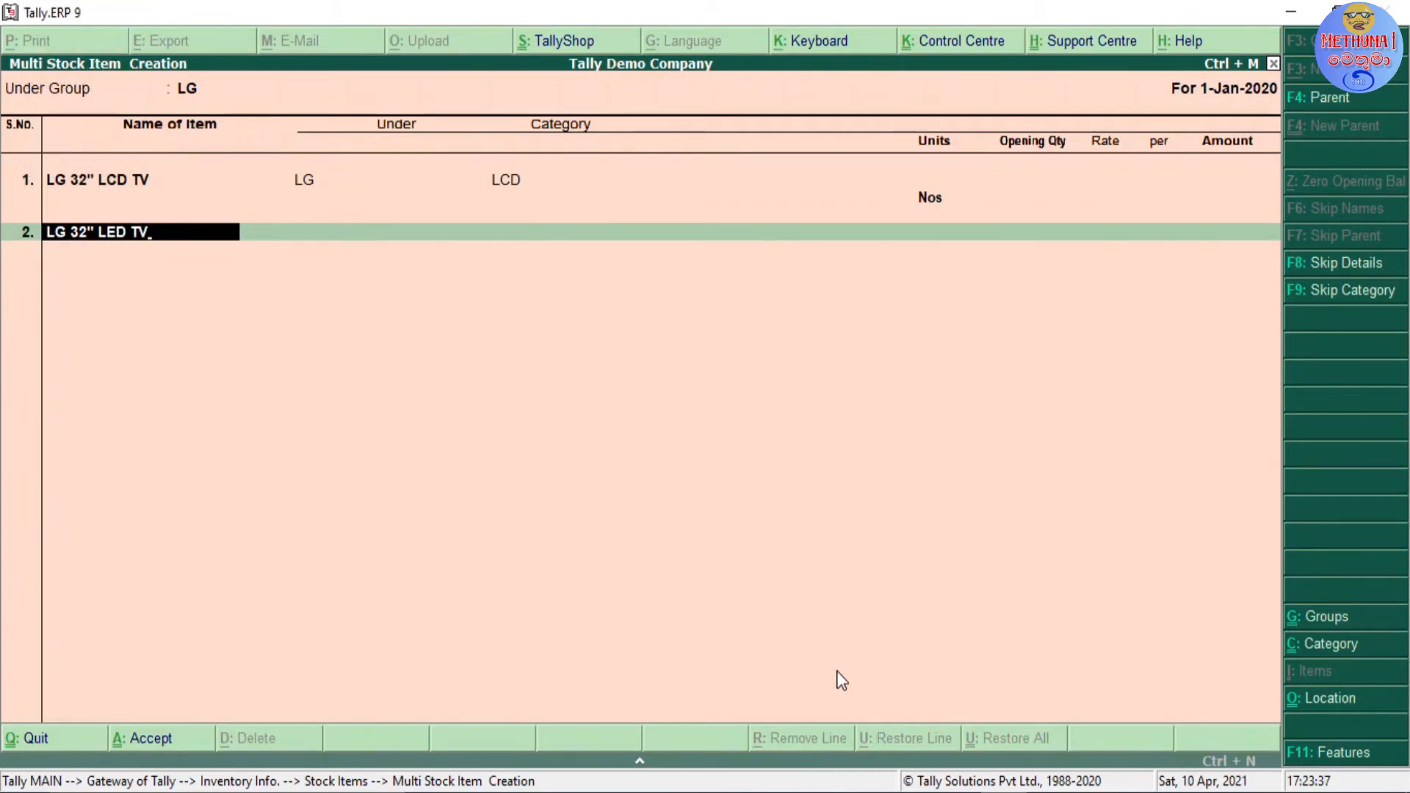
{"action": "key", "text": "Return"}
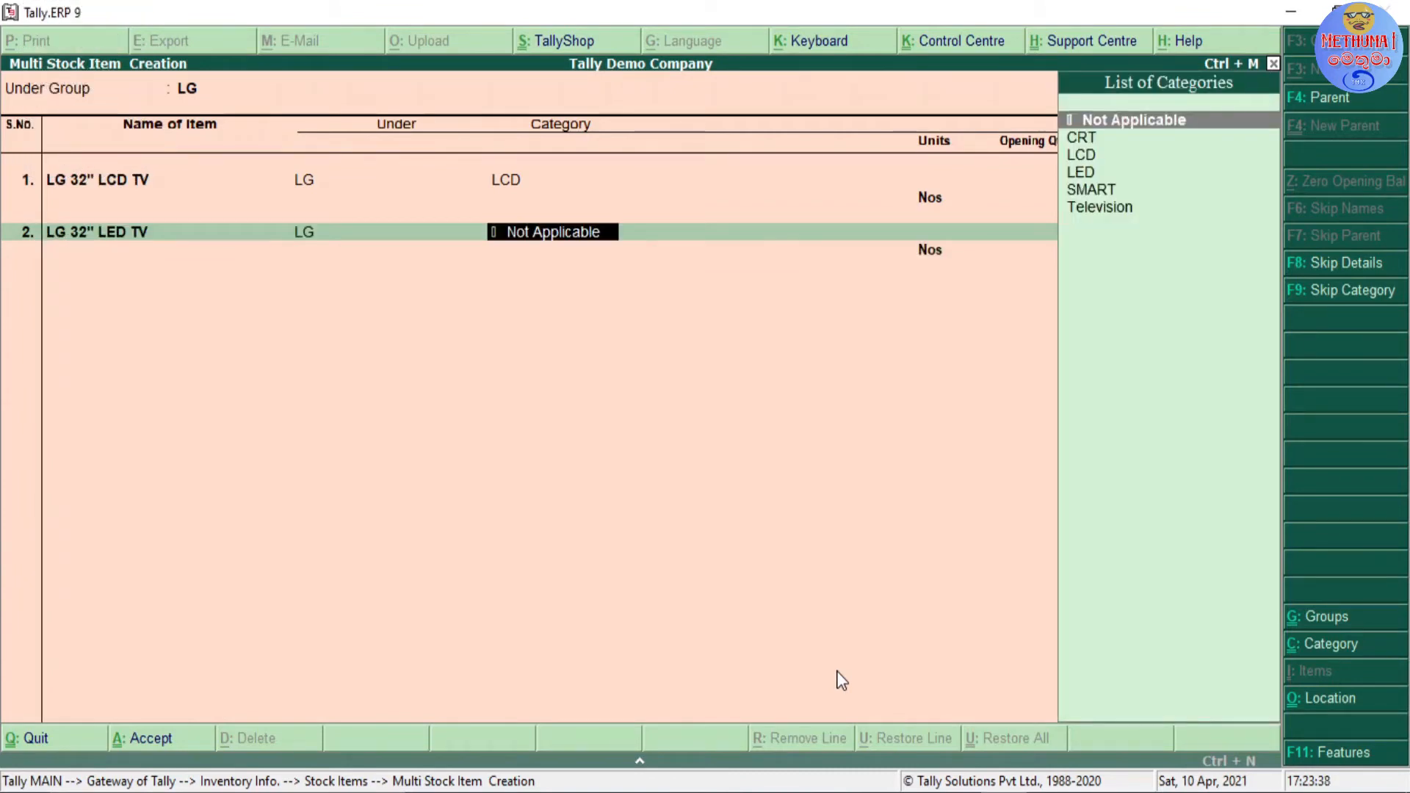
{"action": "type", "text": "LE"}
{"action": "key", "text": "Return"}
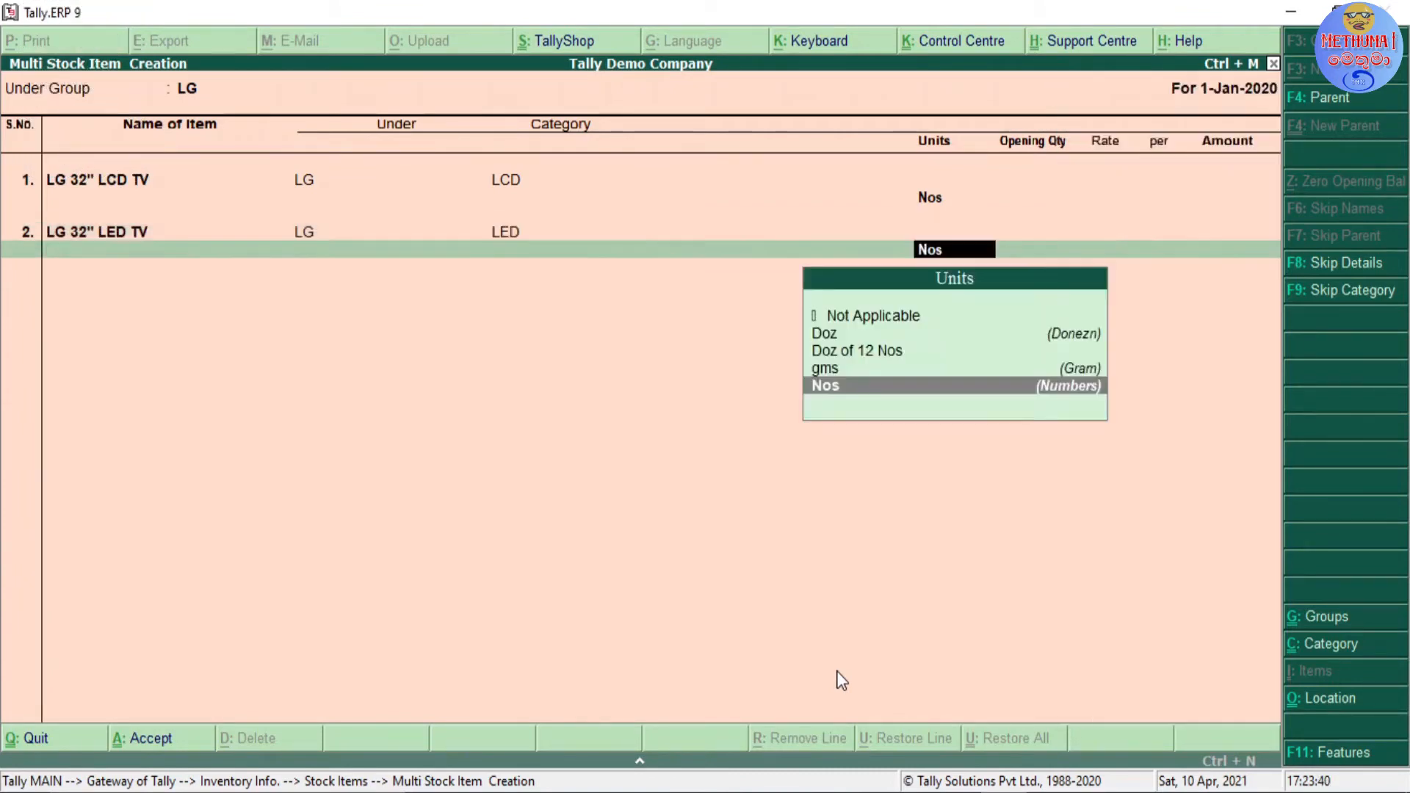
{"action": "key", "text": "Return"}
{"action": "key", "text": "Return"}
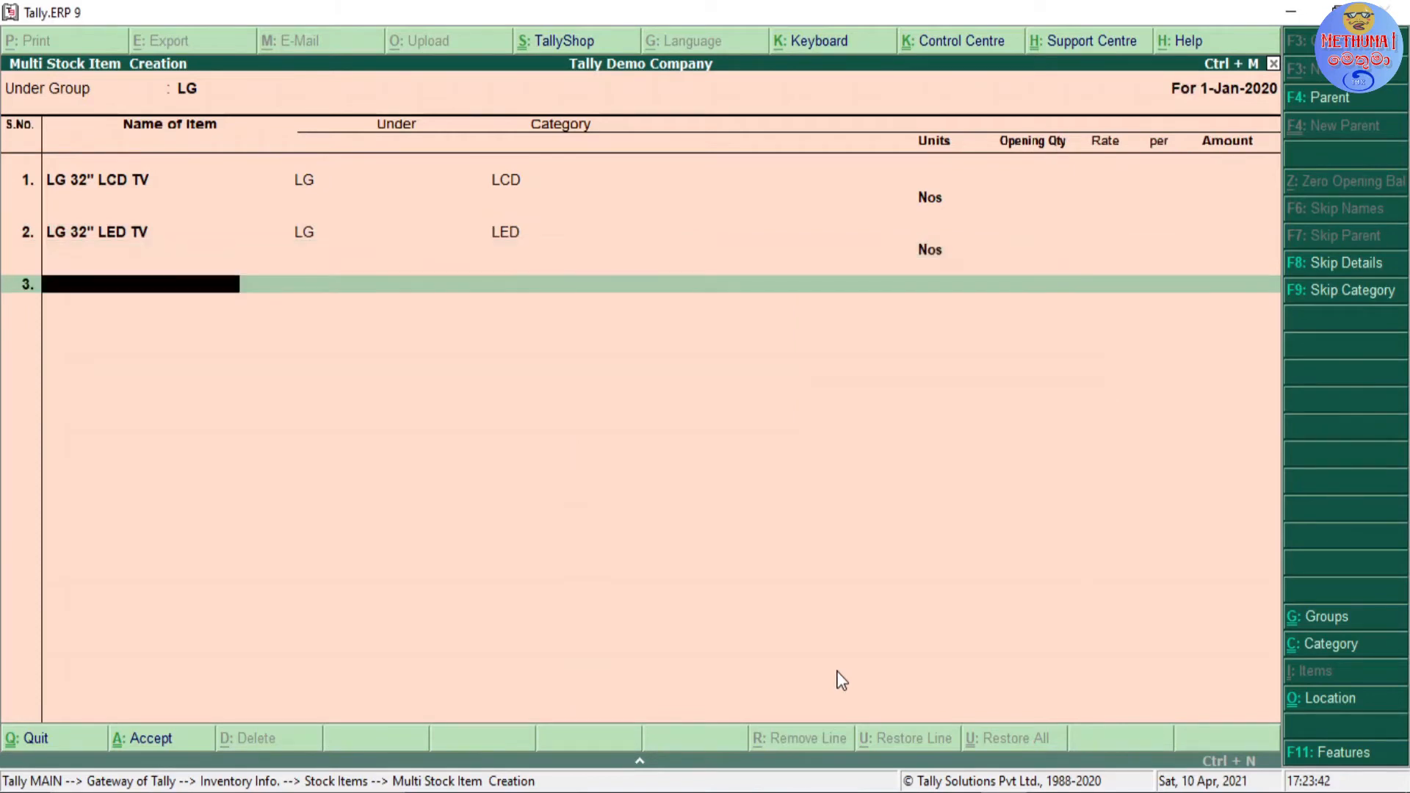
{"action": "key", "text": "Return"}
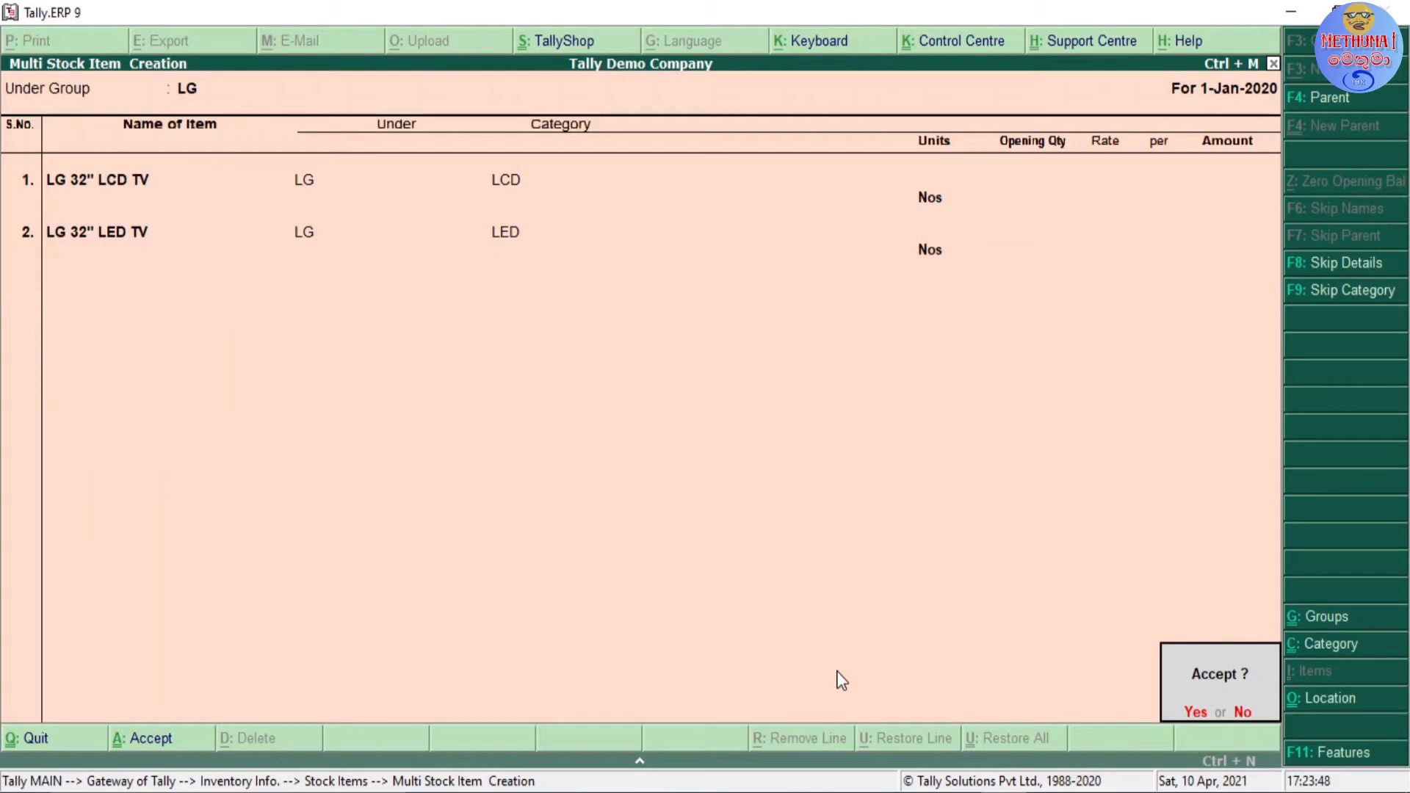
{"action": "key", "text": "Return"}
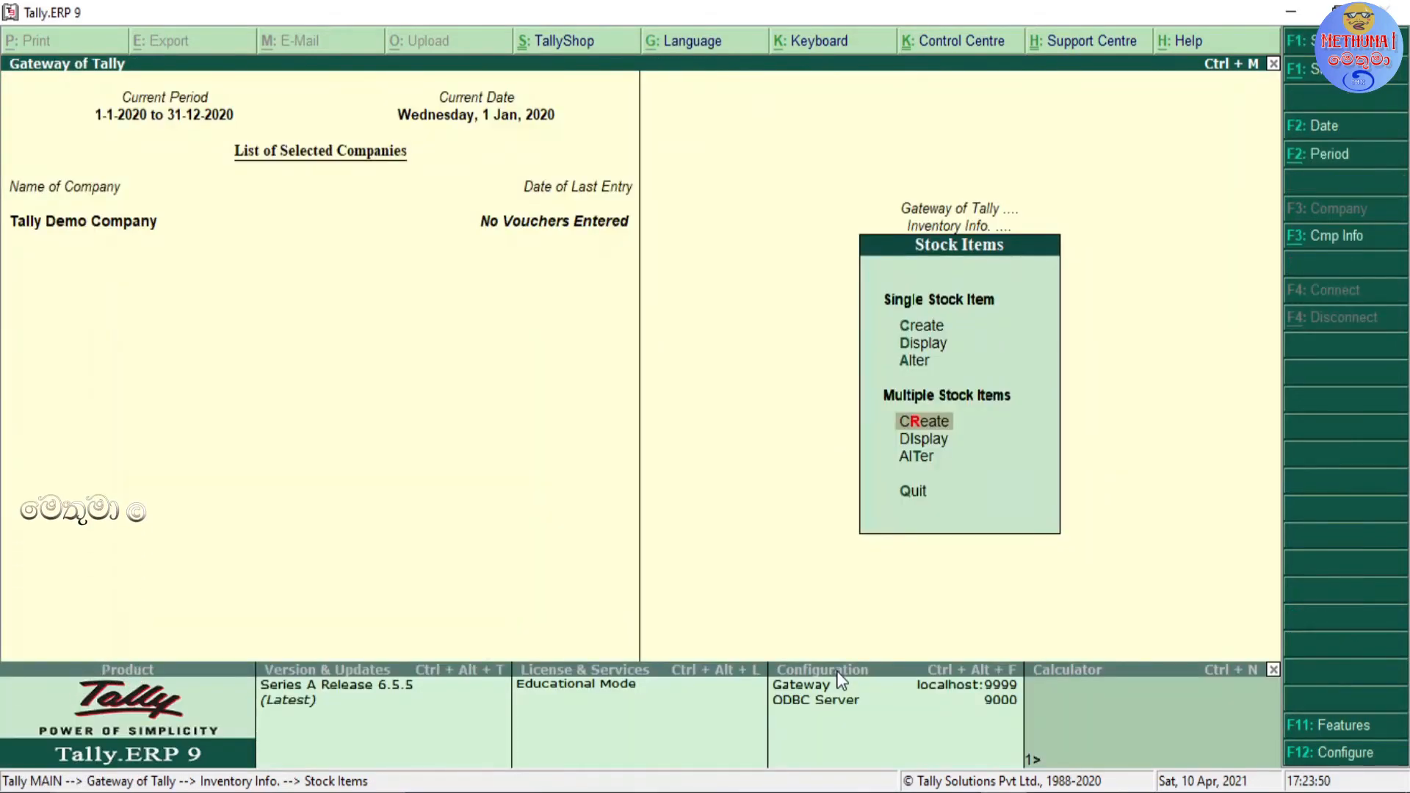
Step: Display multiple stock items for All Items and review the listed names, groups, categories and units
{"action": "key", "text": "Down"}
{"action": "key", "text": "Return"}
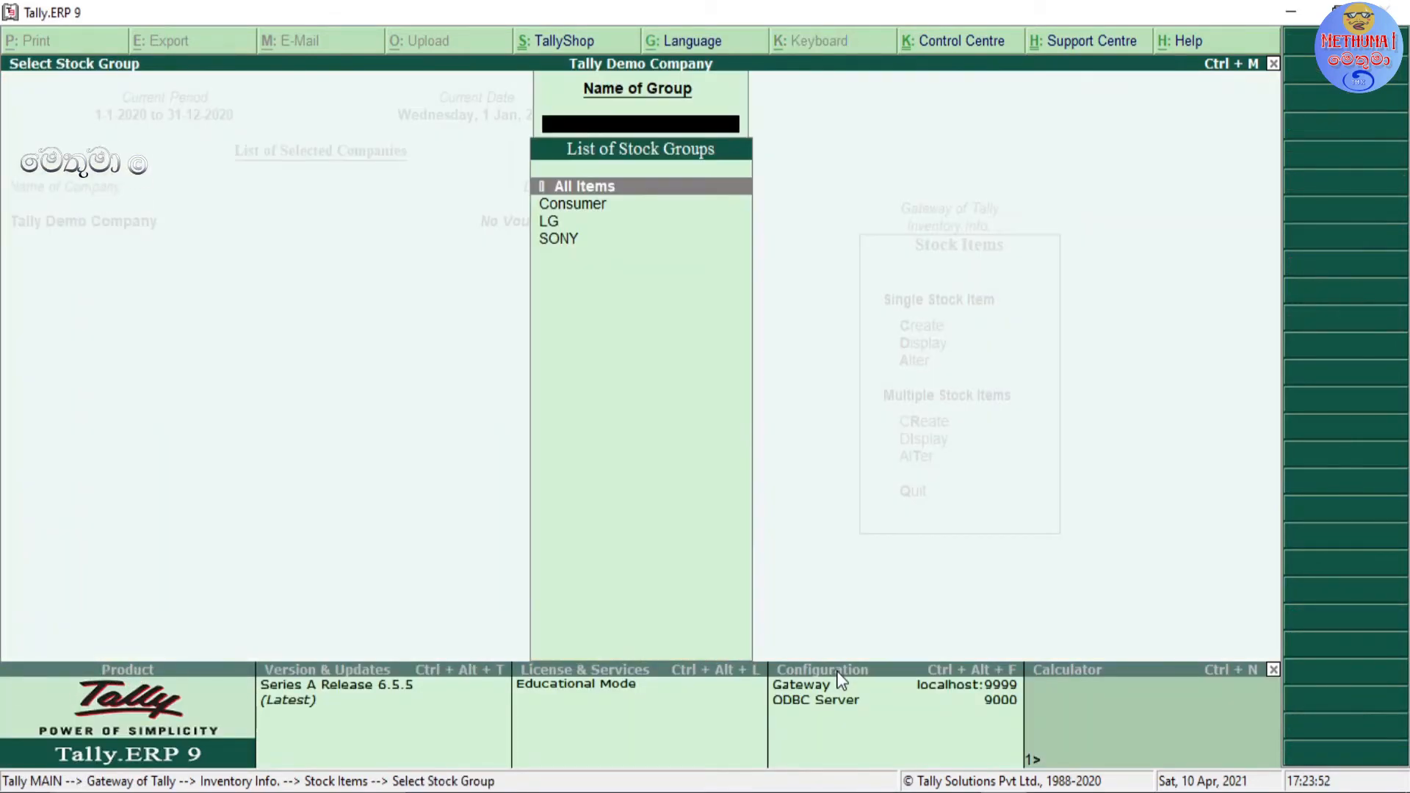
{"action": "key", "text": "Return"}
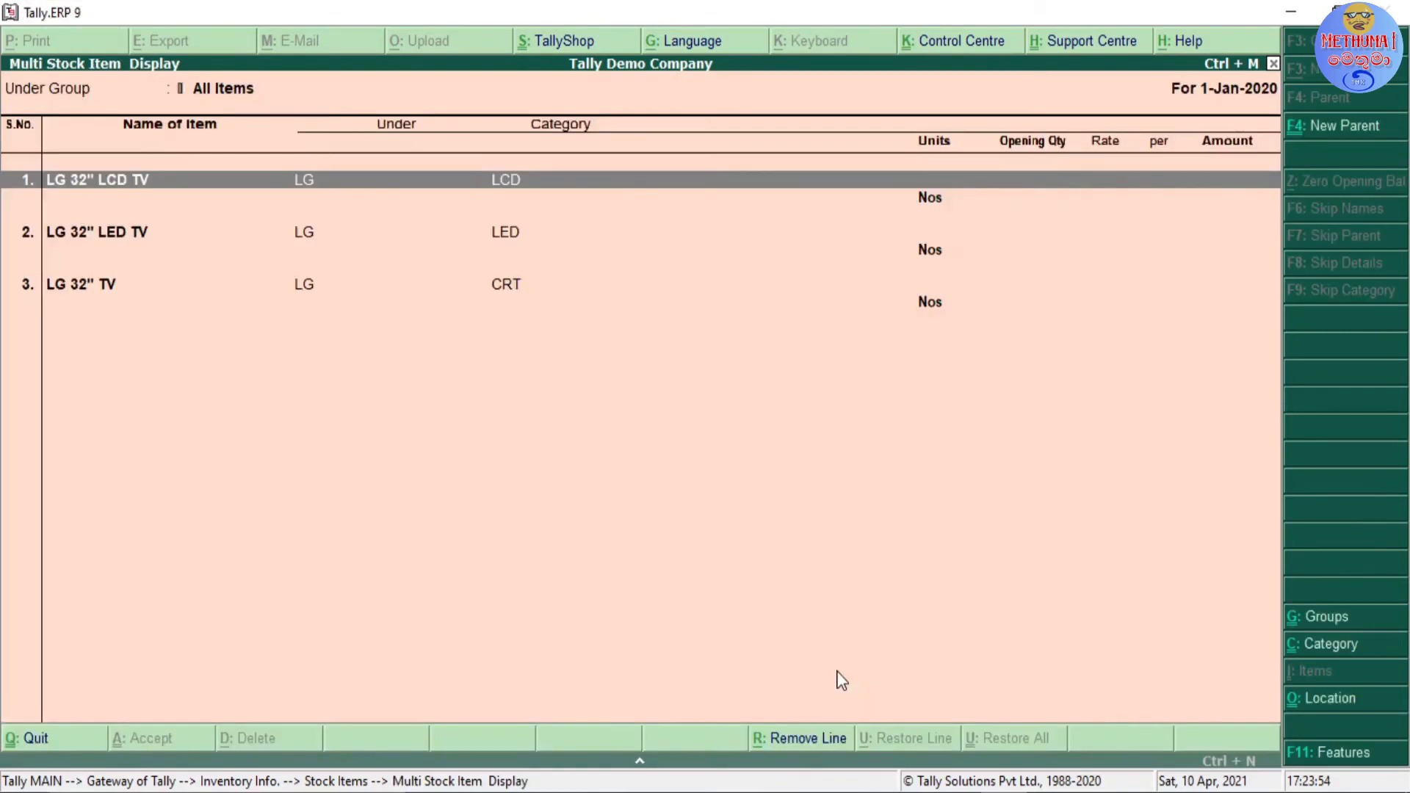
{"action": "key", "text": "Down"}
{"action": "key", "text": "Down"}
{"action": "key", "text": "Down"}
{"action": "key", "text": "Down"}
{"action": "key", "text": "Down"}
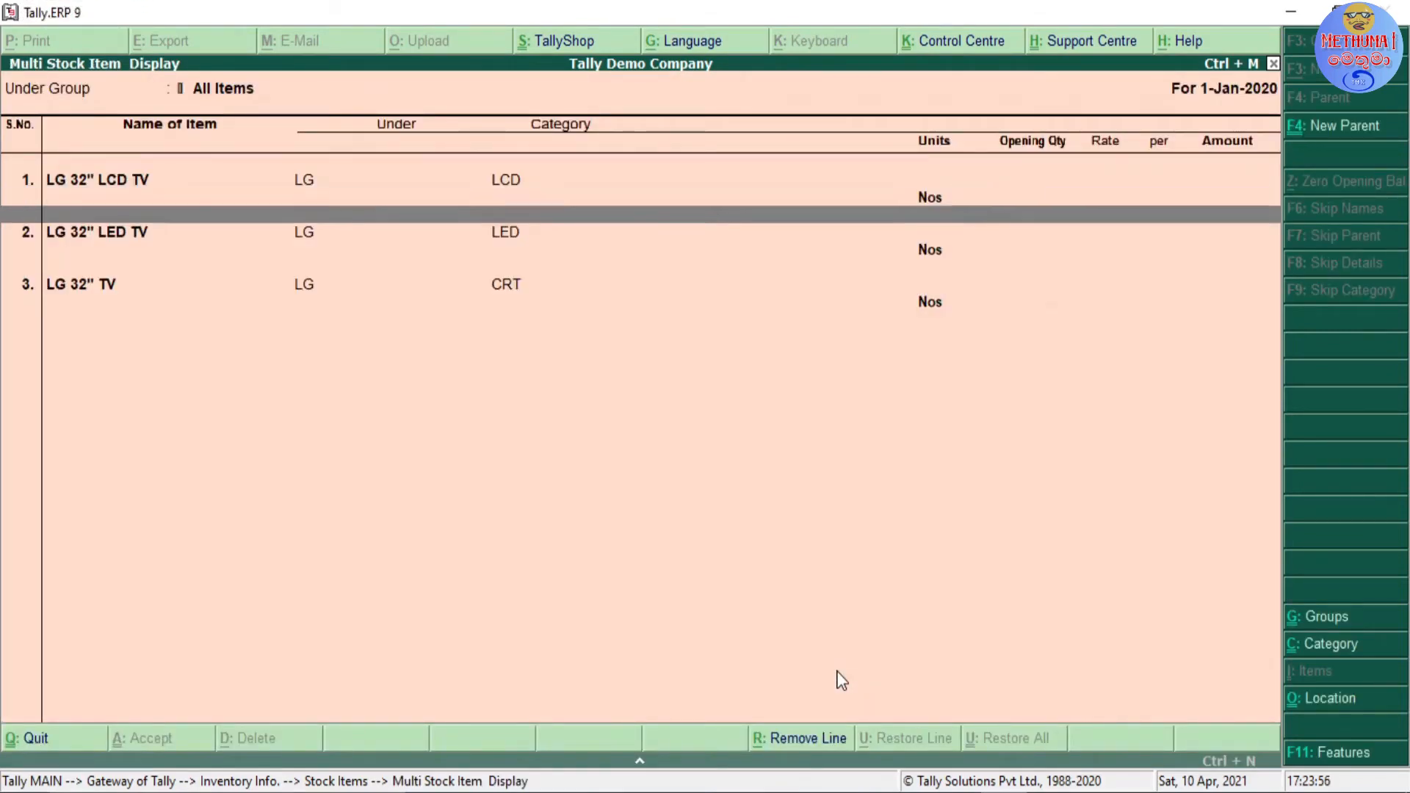
{"action": "key", "text": "Down"}
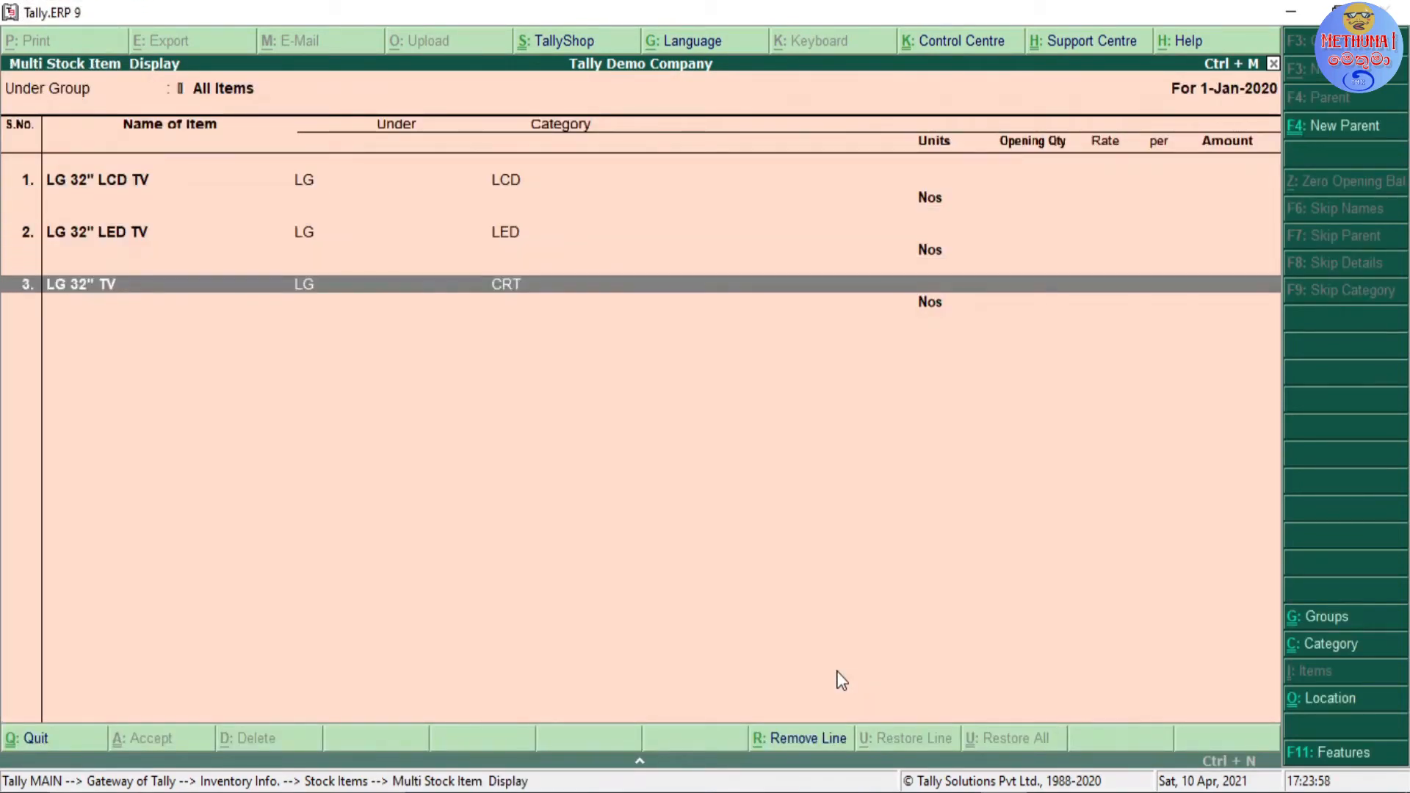
{"action": "key", "text": "Escape"}
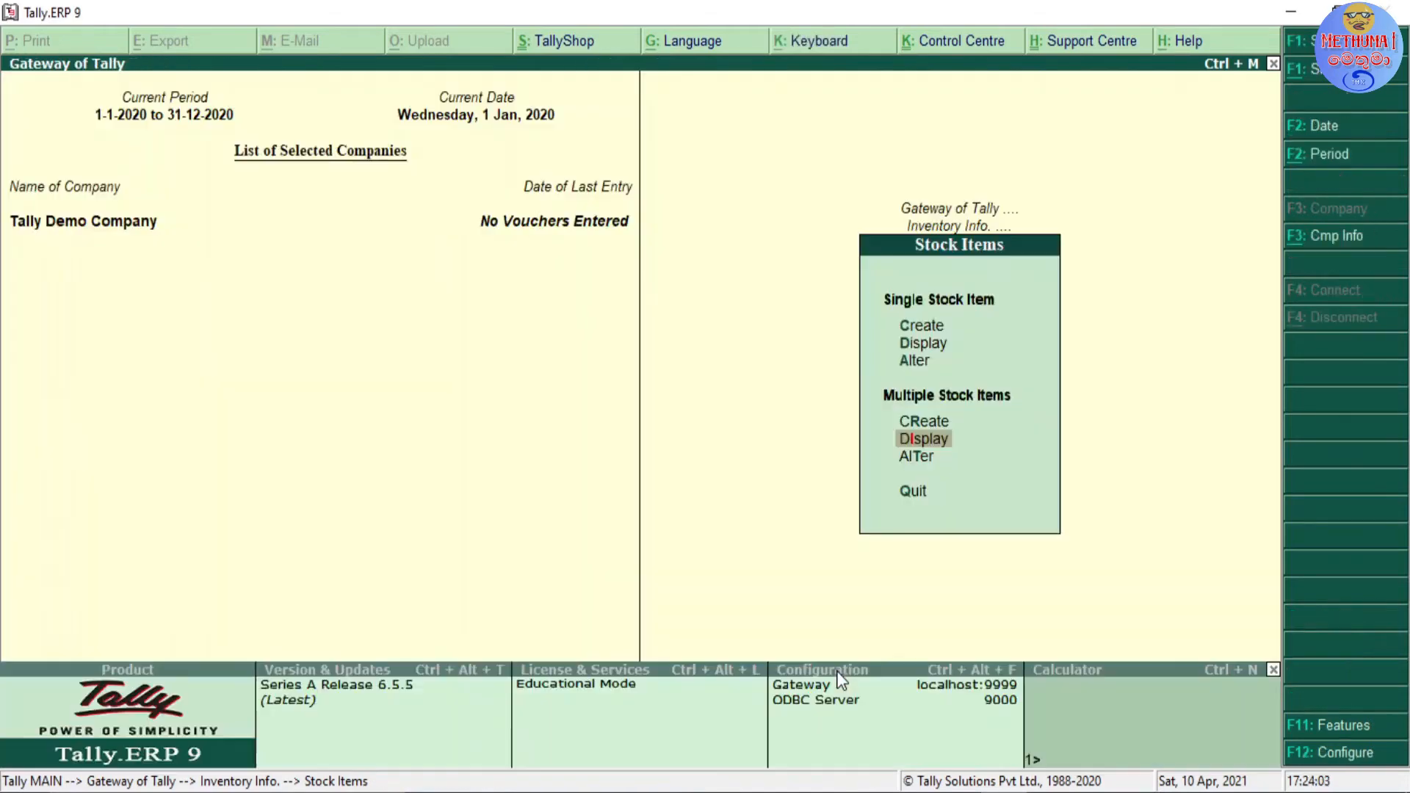
Step: Open the single stock item LG 32" TV for alteration
{"action": "key", "text": "Up"}
{"action": "key", "text": "Up"}
{"action": "key", "text": "Up"}
{"action": "key", "text": "Up"}
{"action": "key", "text": "Up"}
{"action": "key", "text": "Down"}
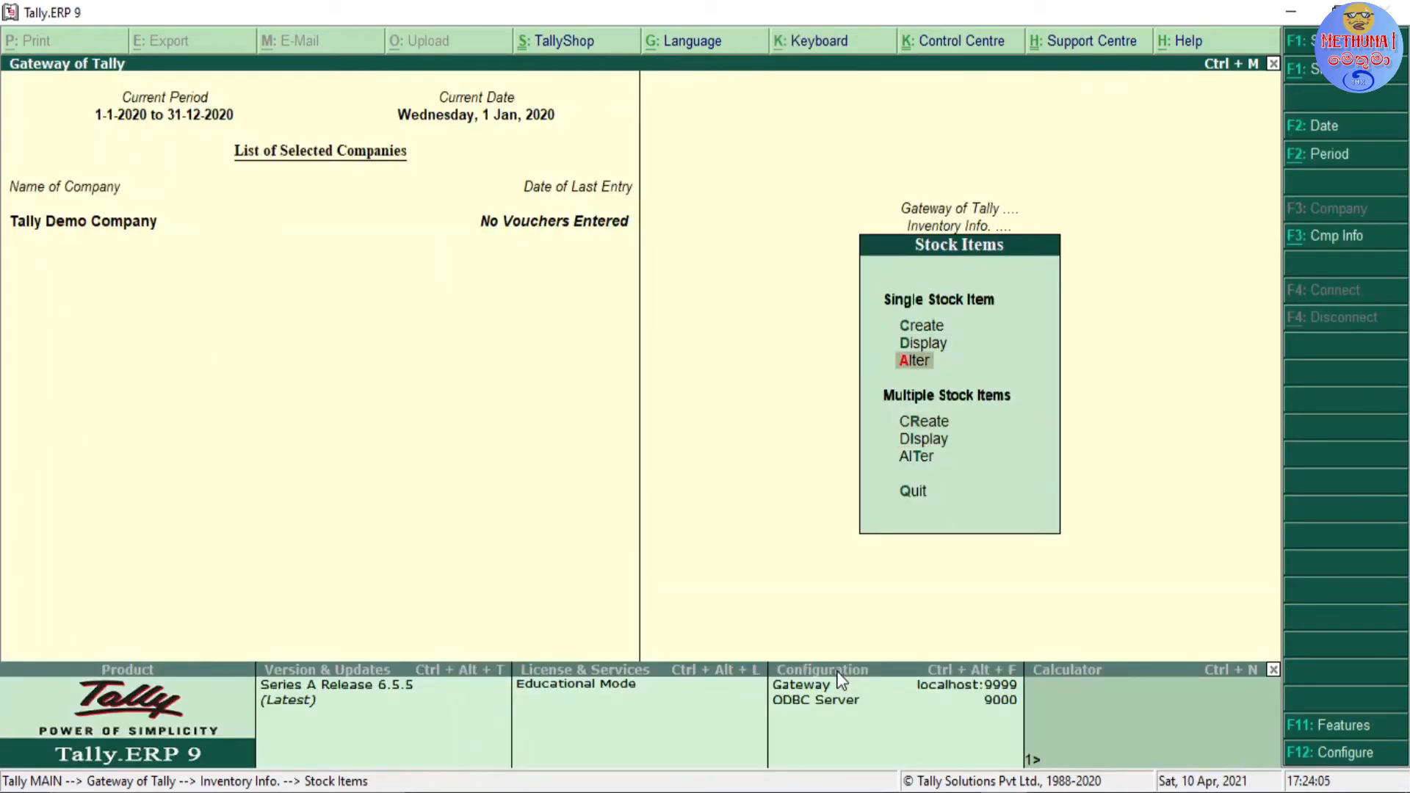
{"action": "key", "text": "Return"}
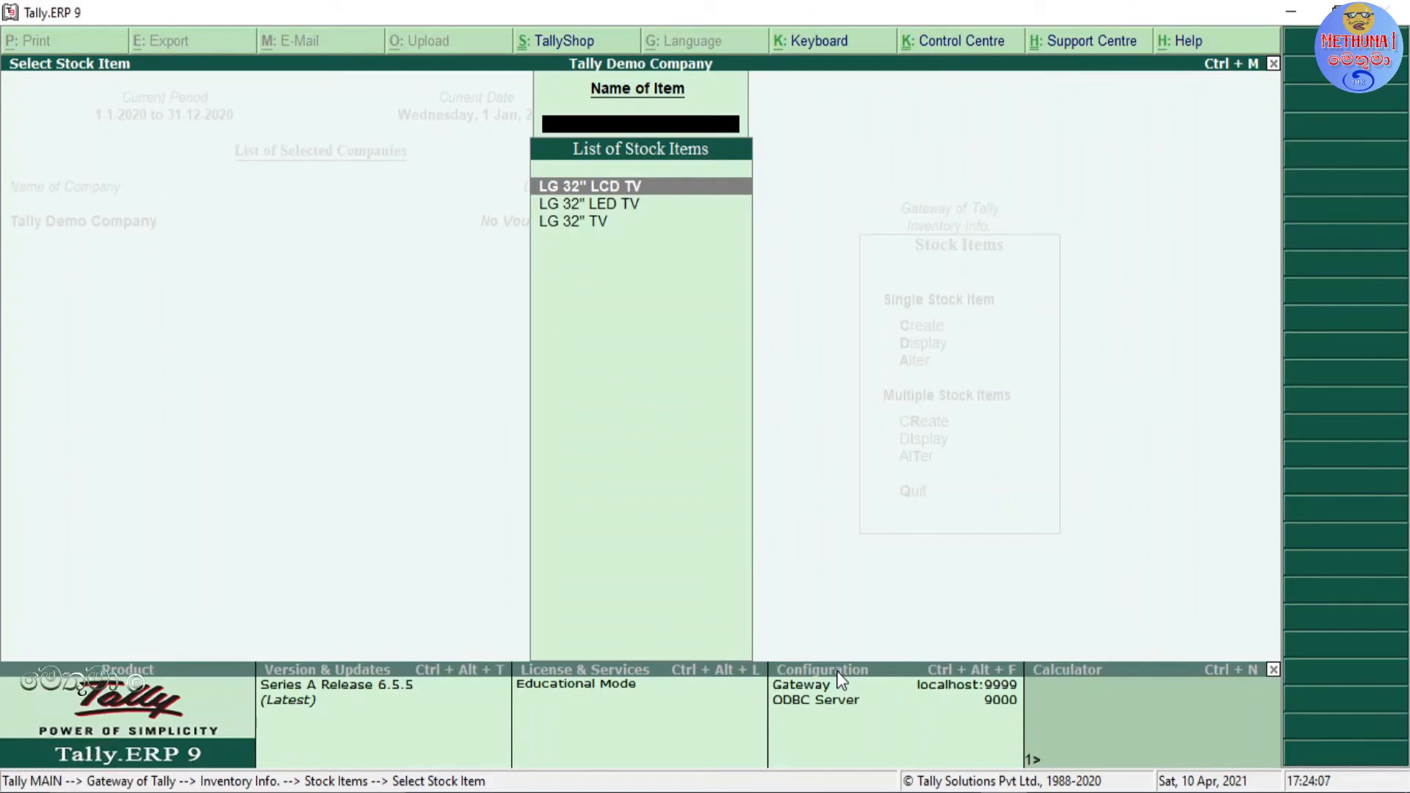
{"action": "key", "text": "Down"}
{"action": "key", "text": "Down"}
{"action": "key", "text": "Return"}
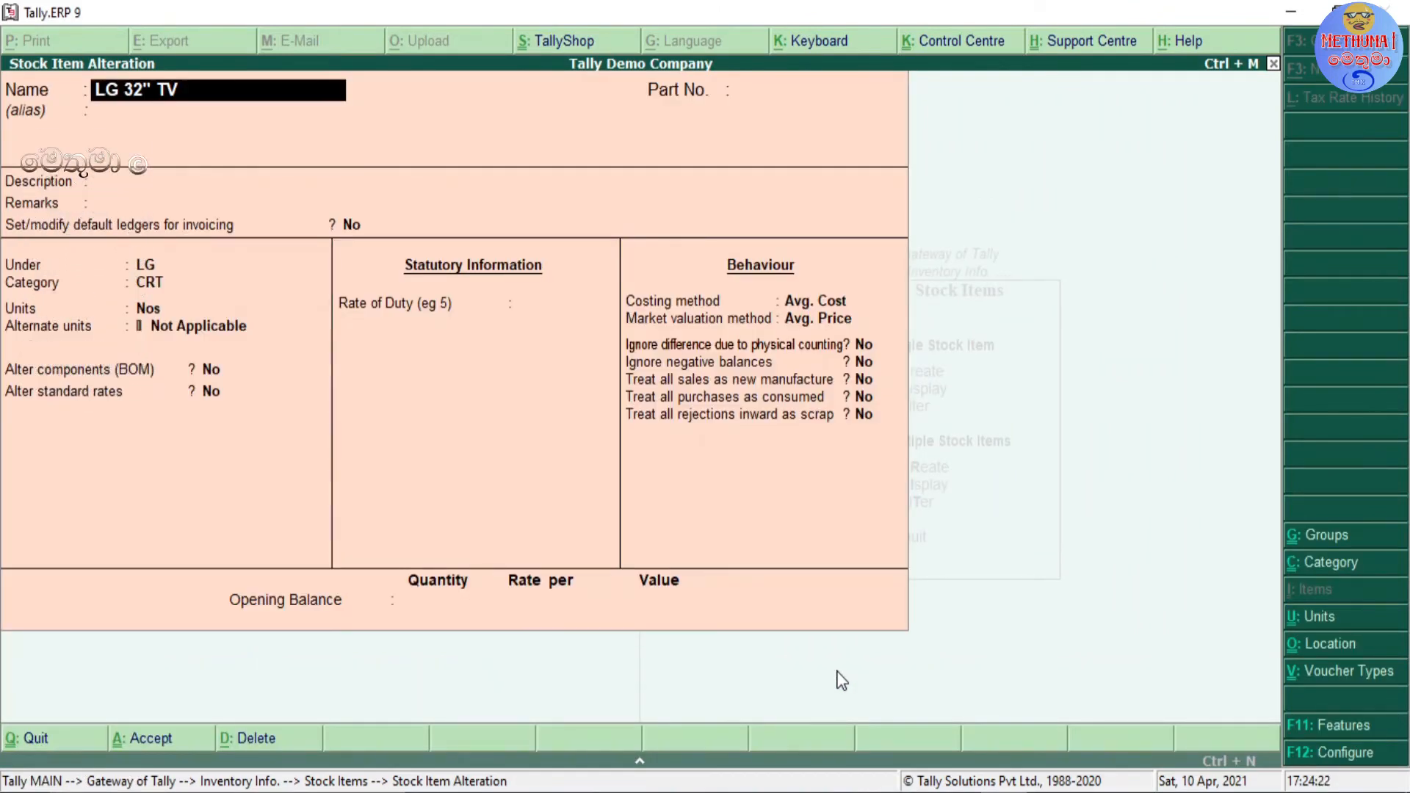
Step: Rename the stock item as LG 32" CRT TV, save the alteration and return to the stock item options
{"action": "type", "text": "CR"}
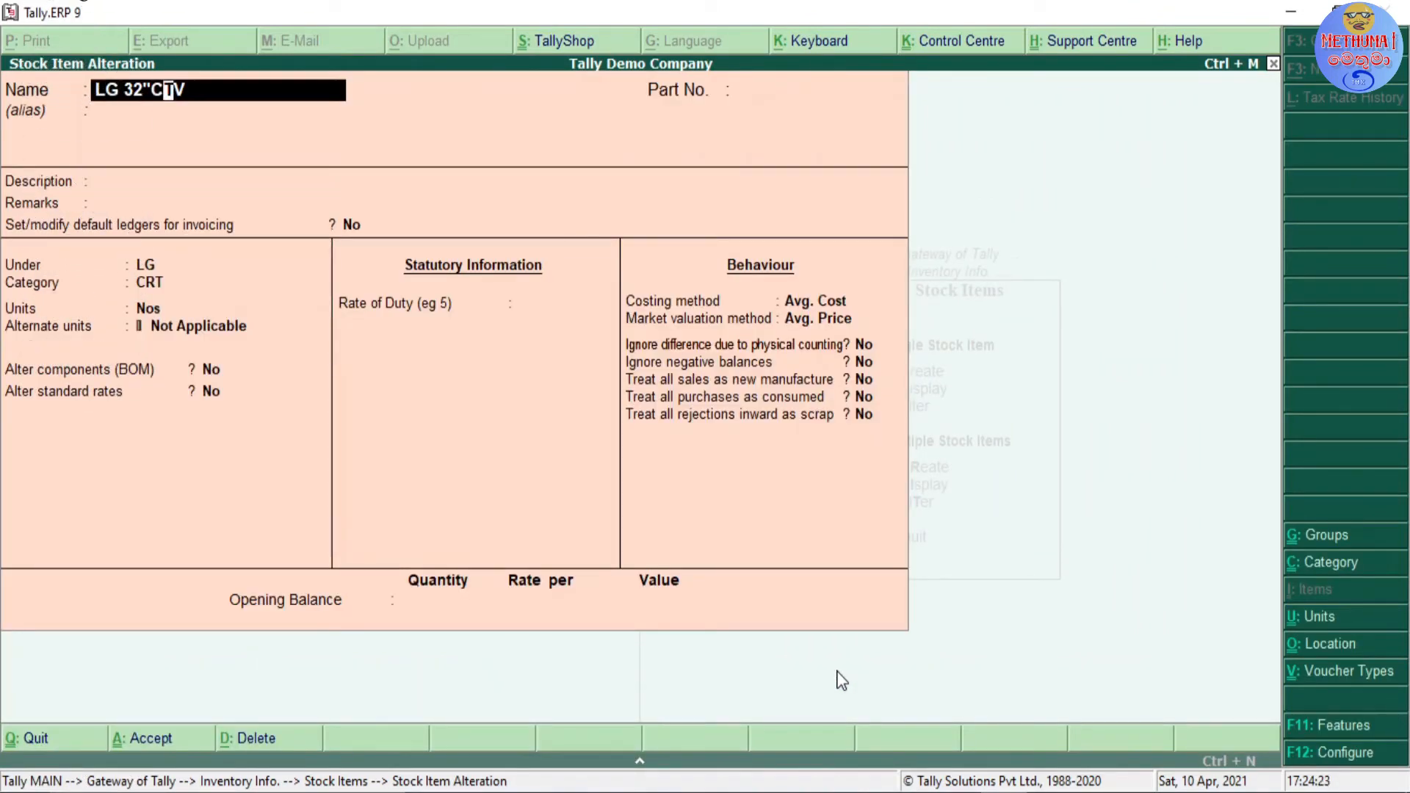
{"action": "key", "text": "BackSpace"}
{"action": "key", "text": "BackSpace"}
{"action": "key", "text": "BackSpace"}
{"action": "type", "text": "CRT TV"}
{"action": "key", "text": "Return"}
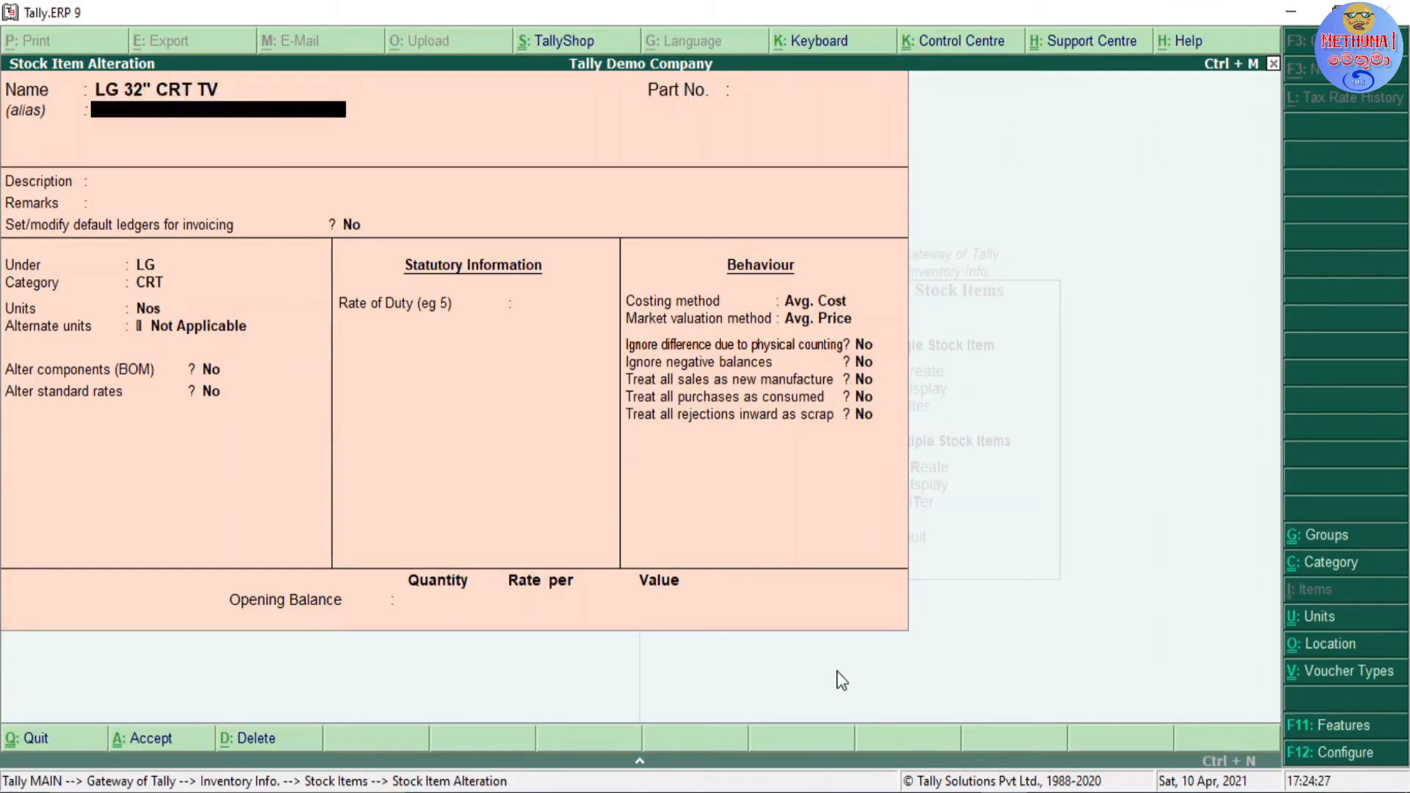
{"action": "key", "text": "ctrl+a"}
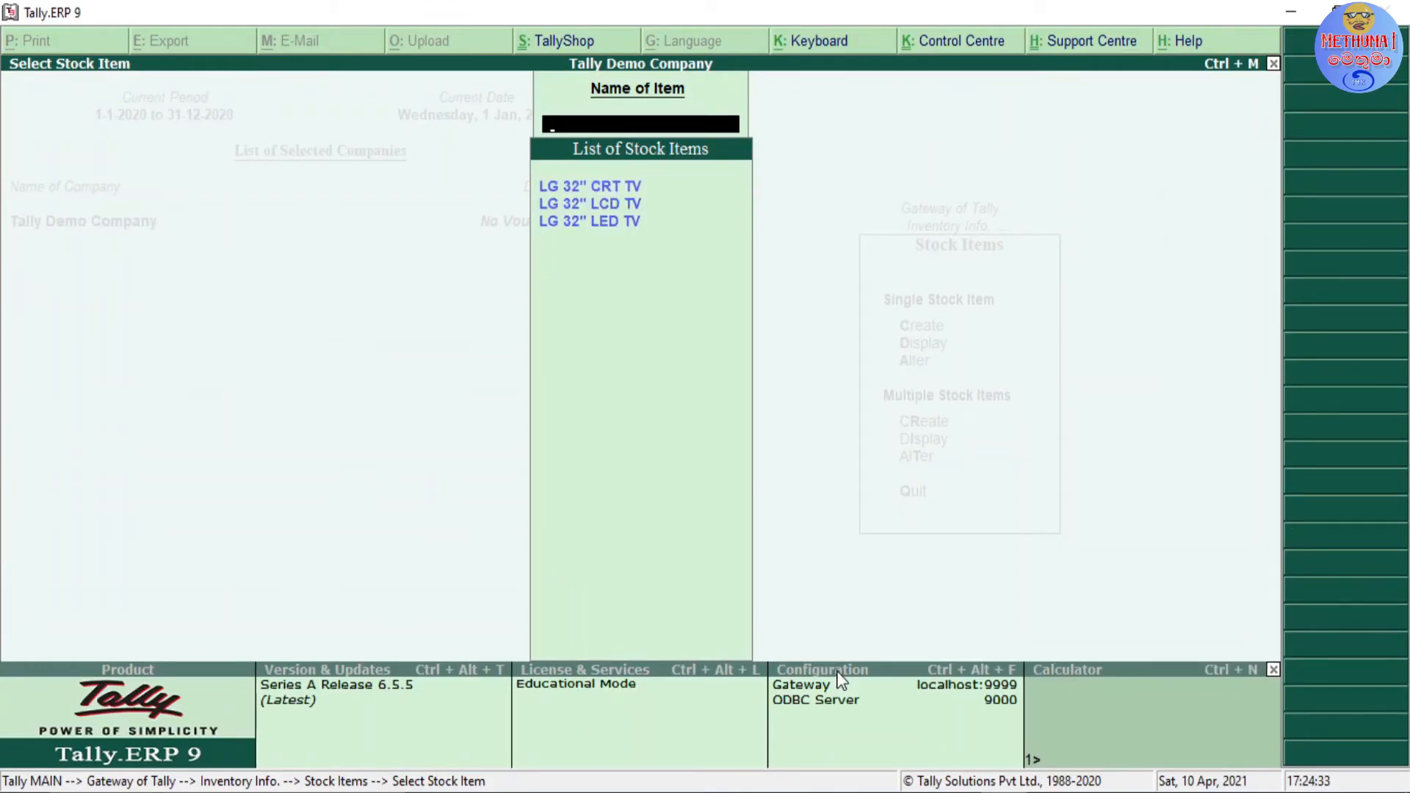
{"action": "key", "text": "Escape"}
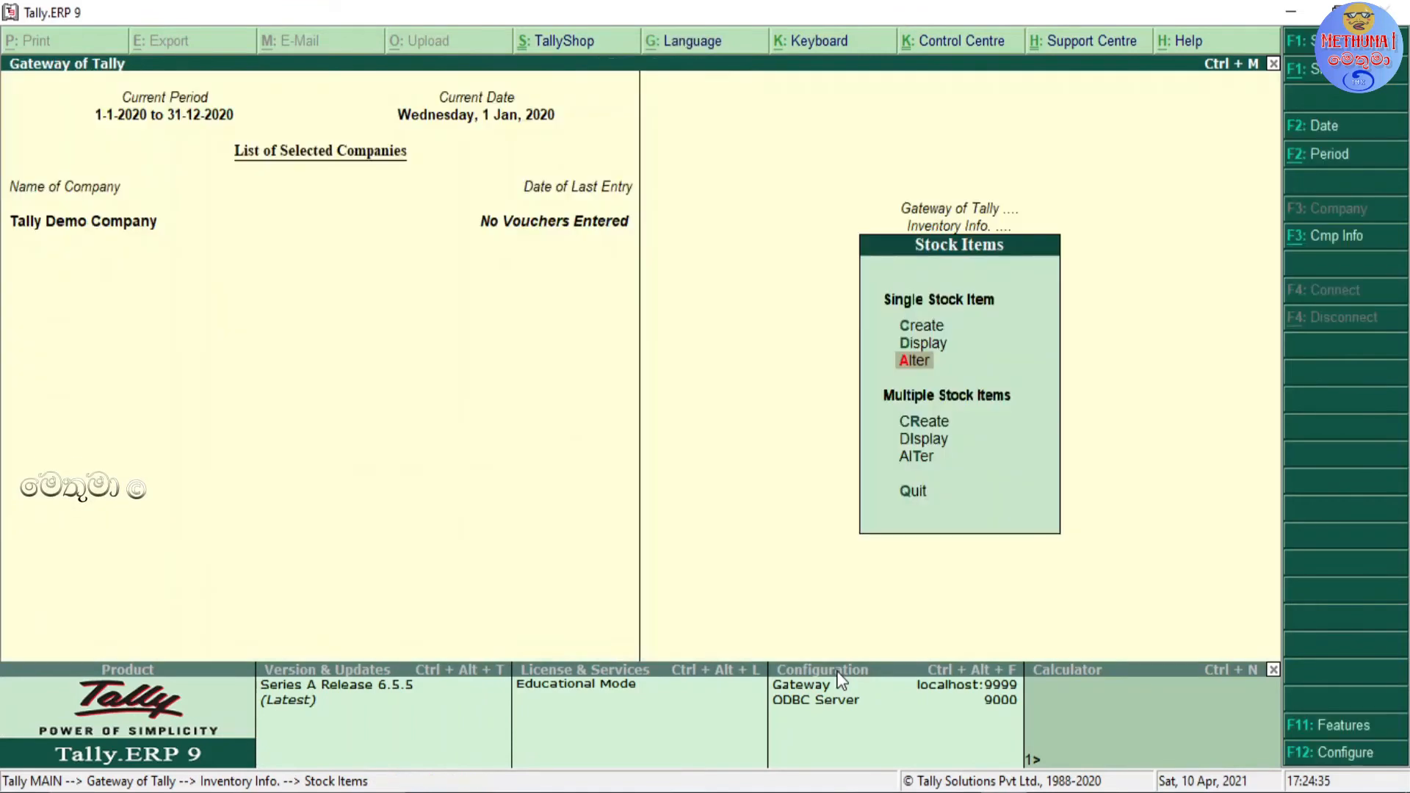
Step: From the LG 32" CRT TV alteration, enable batch-wise details and expiry dates for batches in the company's inventory features
{"action": "key", "text": "Return"}
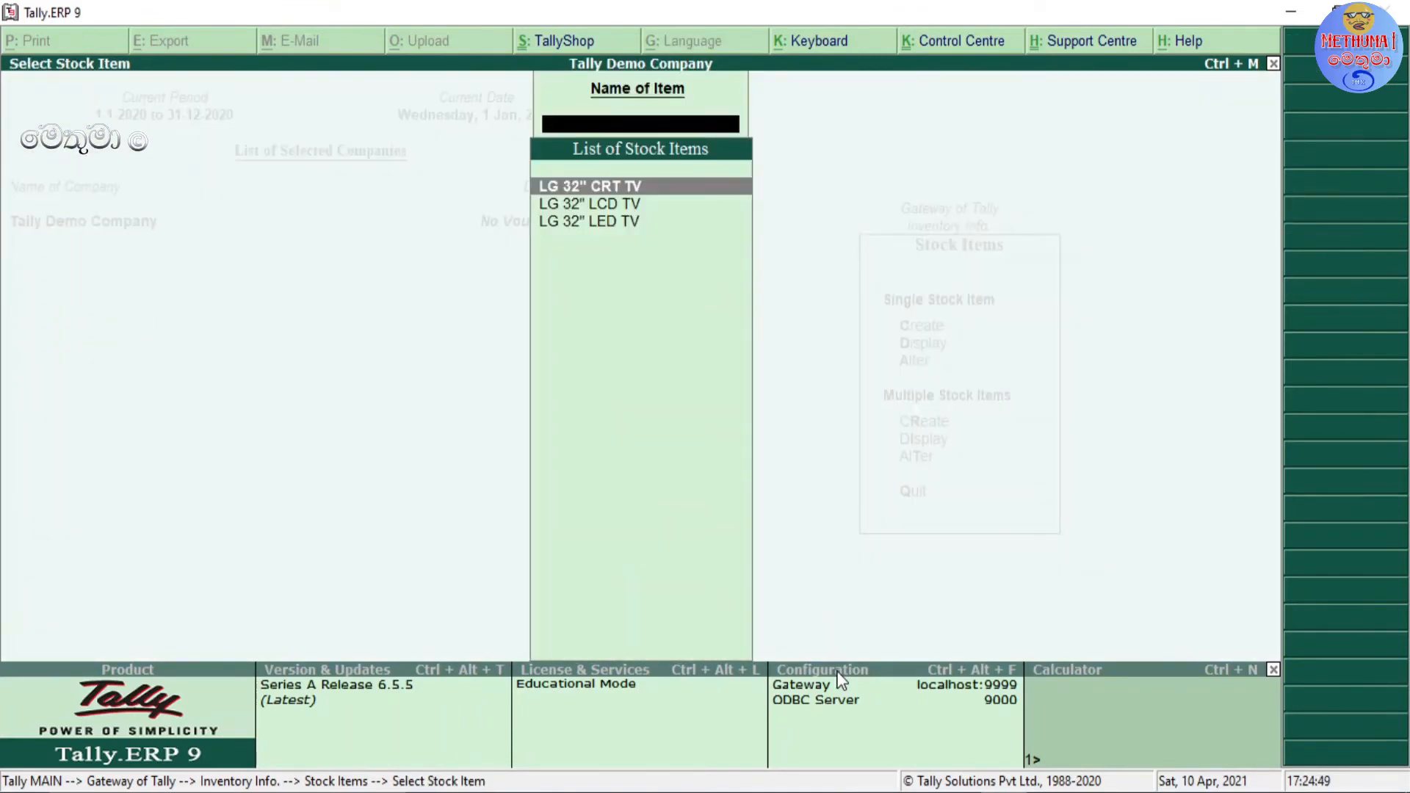
{"action": "key", "text": "Return"}
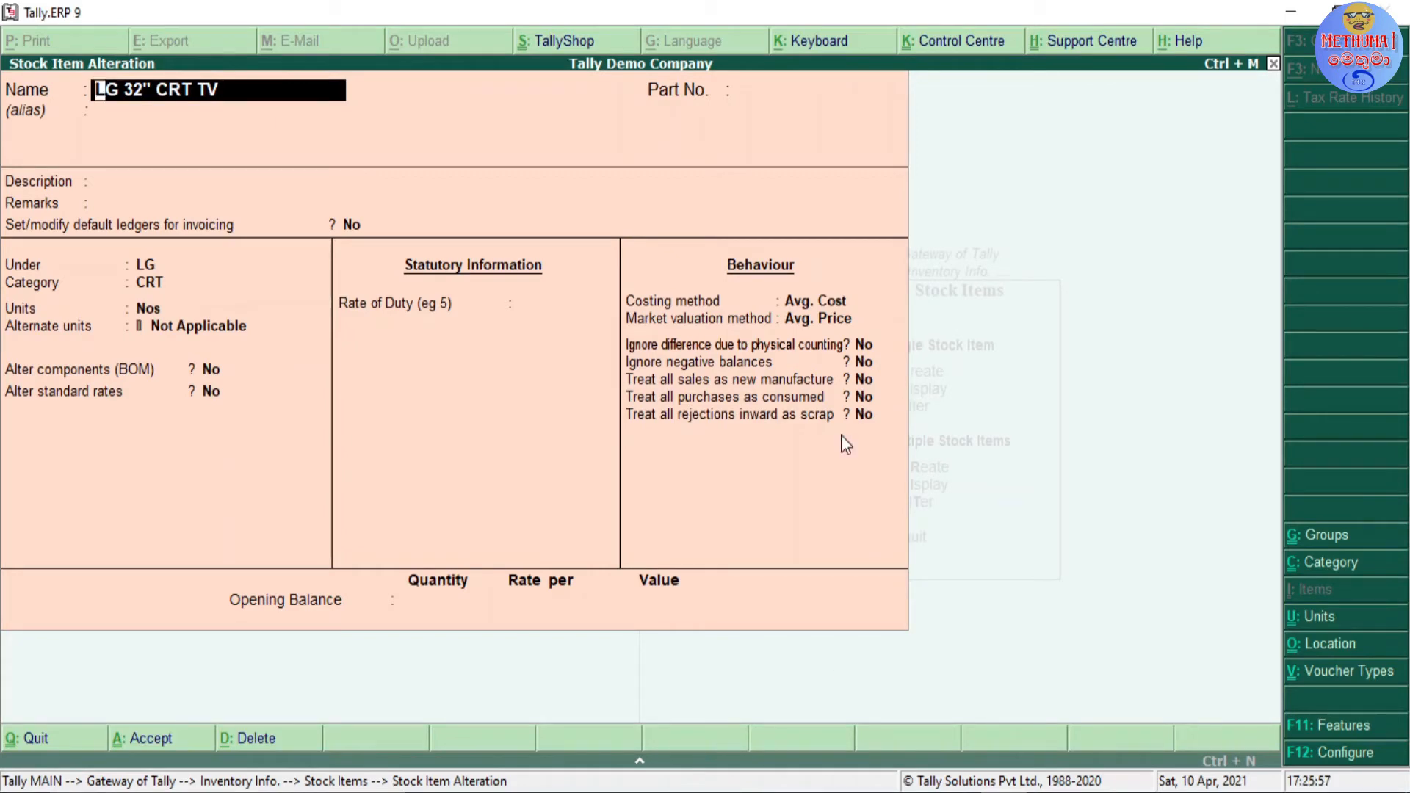
{"action": "key", "text": "Return"}
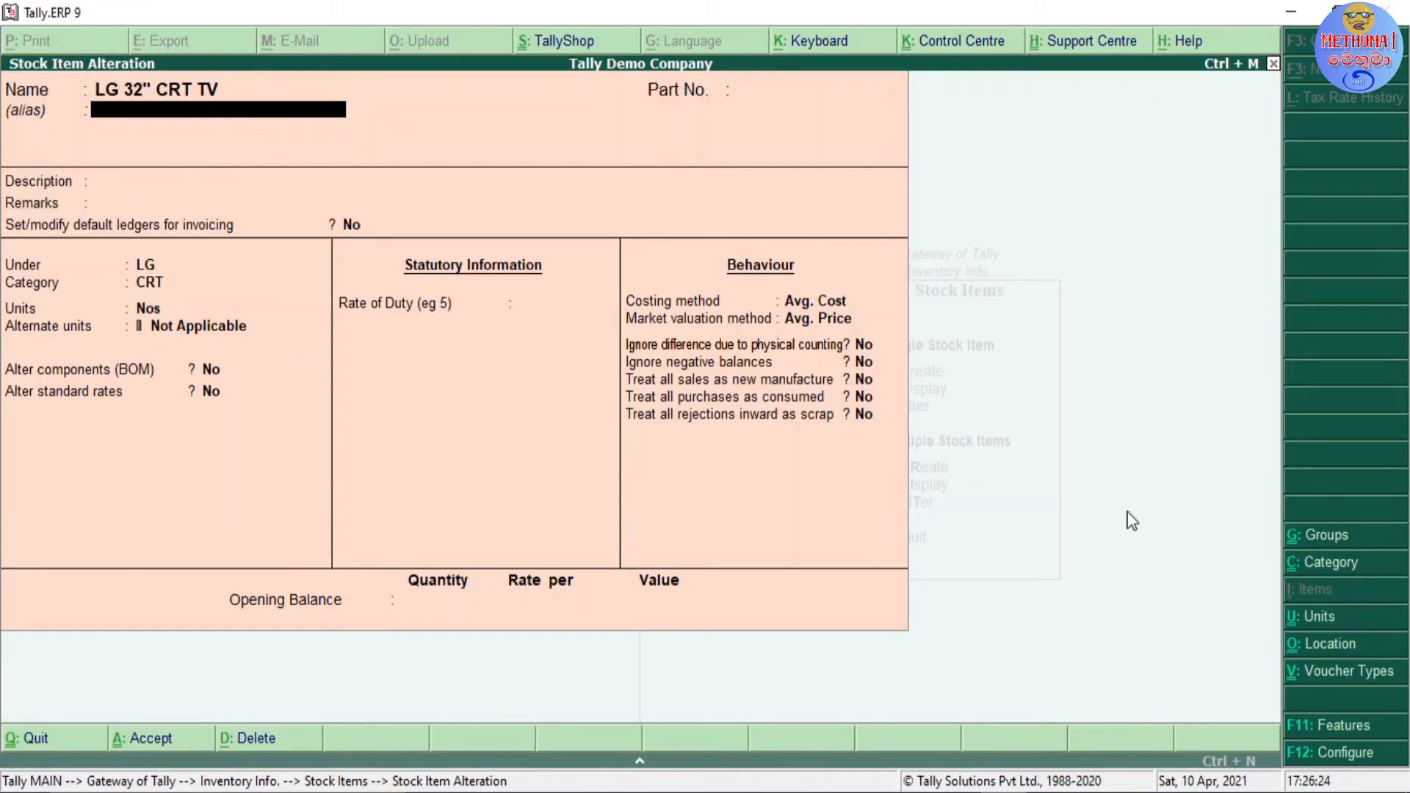
{"action": "left_click", "coordinate": [1333, 733]}
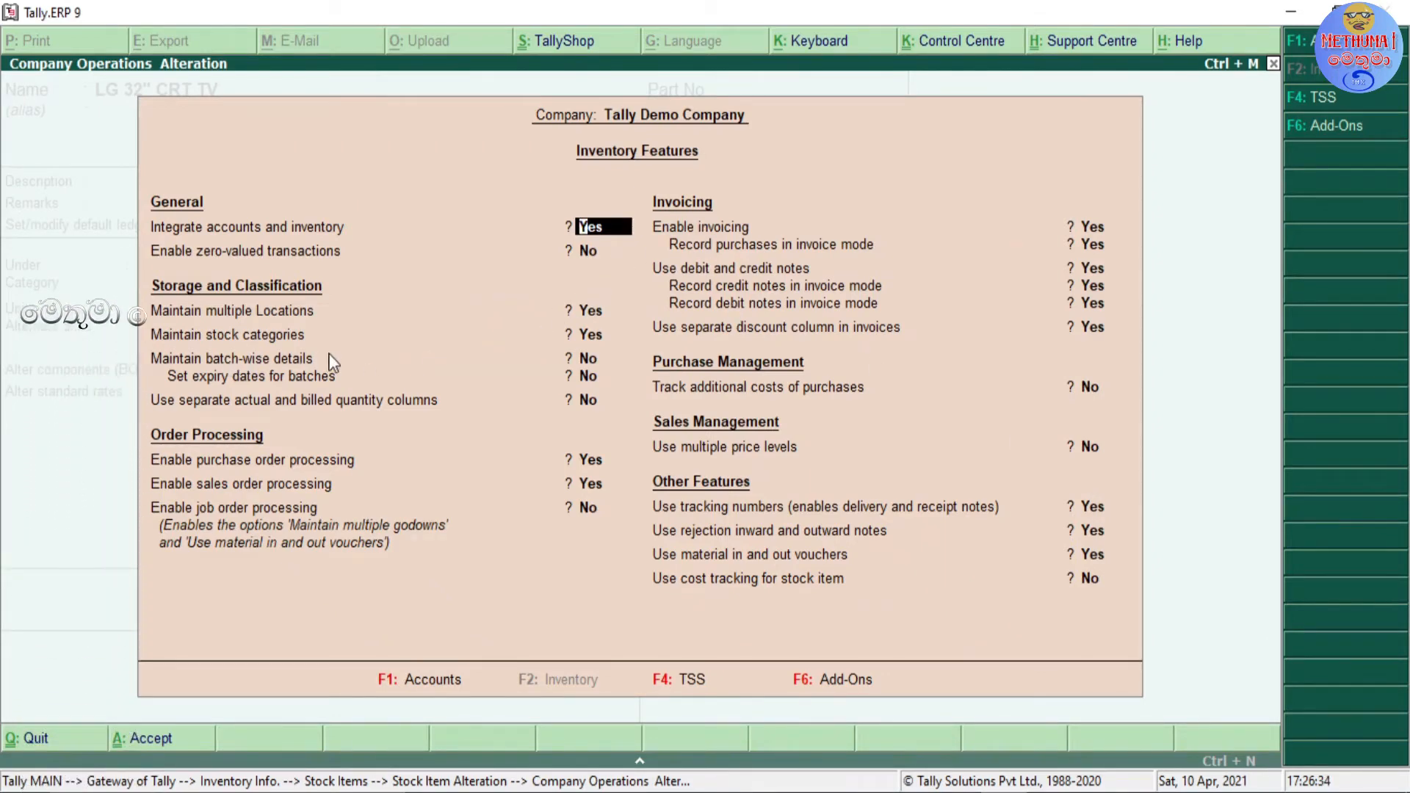
{"action": "left_click", "coordinate": [588, 359]}
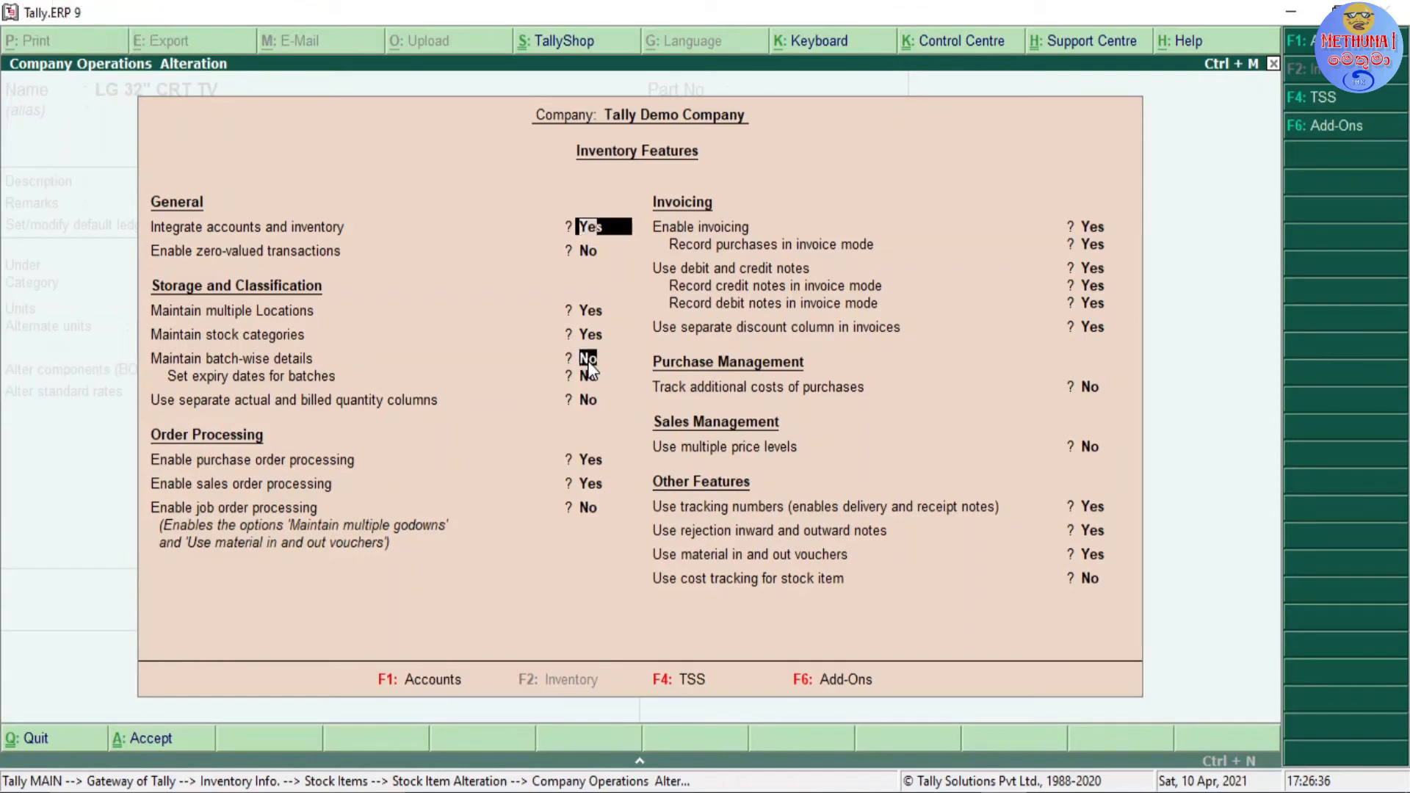
{"action": "type", "text": "Yes"}
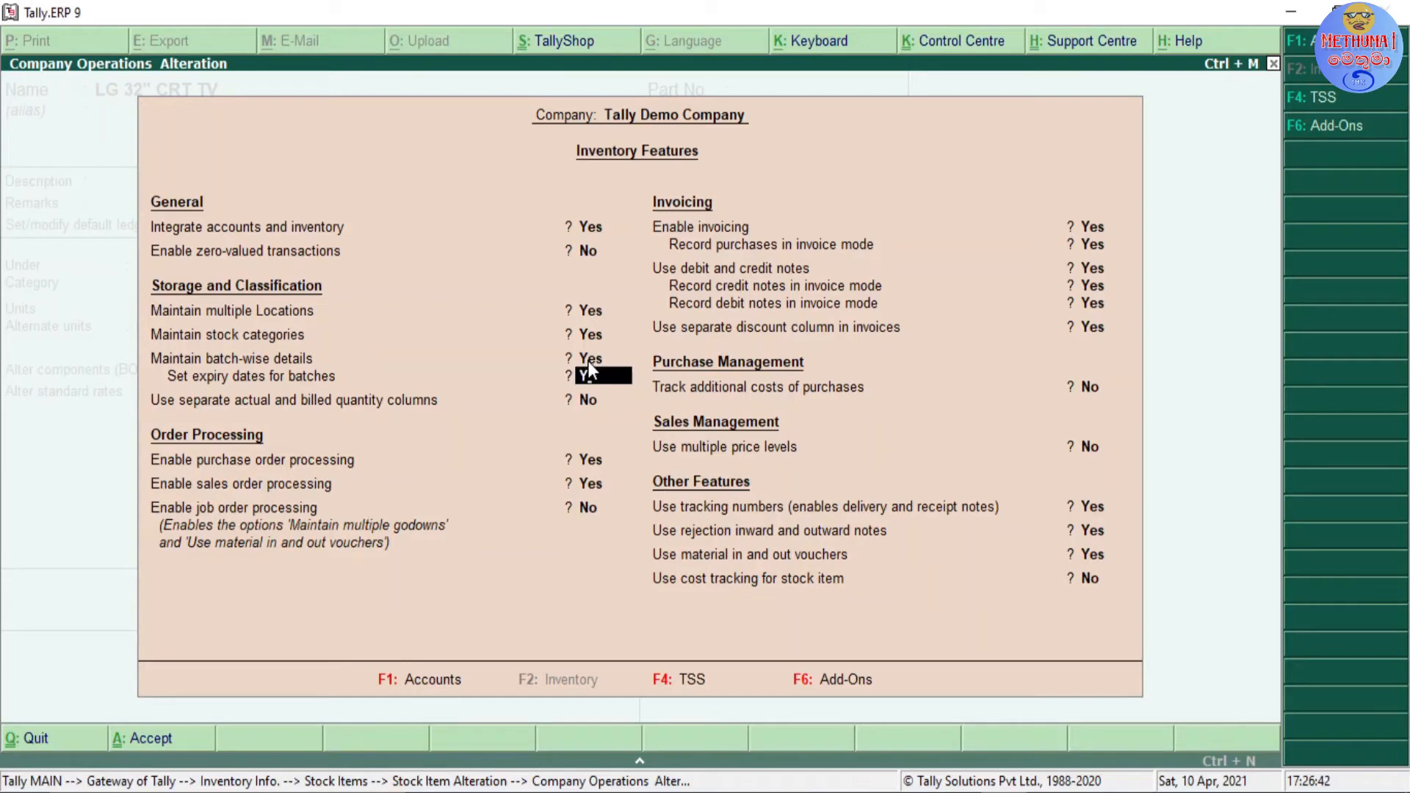
{"action": "type", "text": "Y"}
{"action": "key", "text": "Return"}
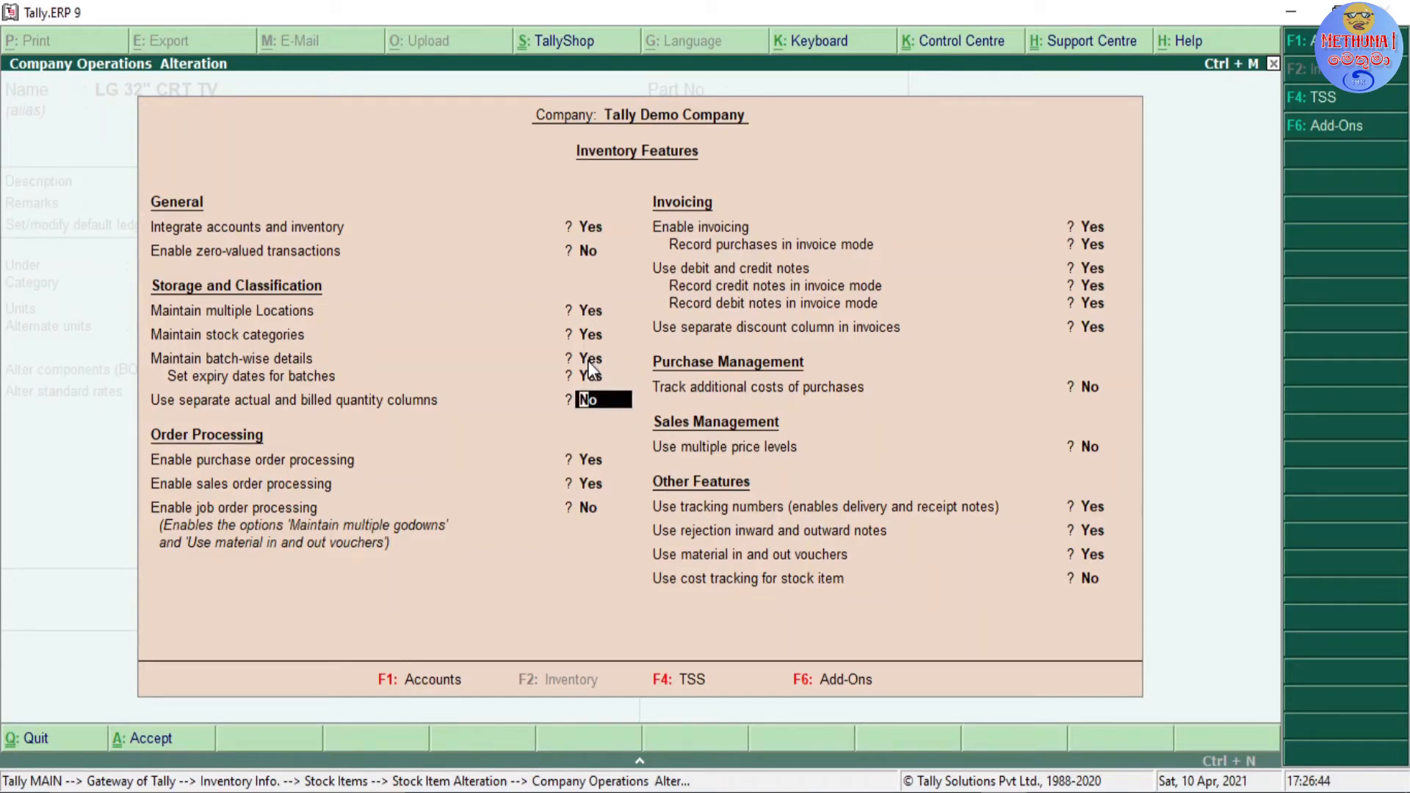
{"action": "left_click", "coordinate": [588, 359]}
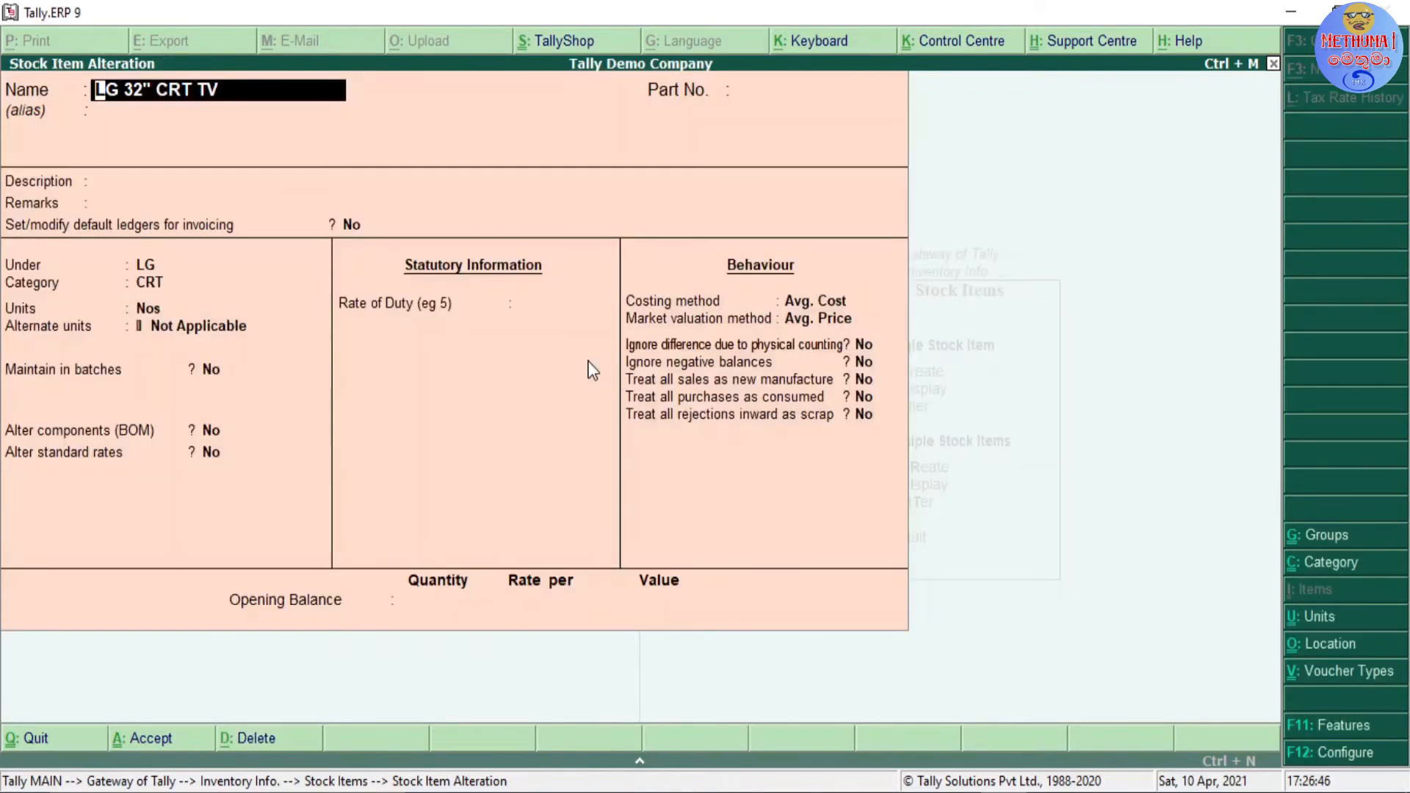
Step: Leave the current stock item alteration and reopen LG 32" CRT TV for alteration
{"action": "key", "text": "Escape"}
{"action": "key", "text": "Return"}
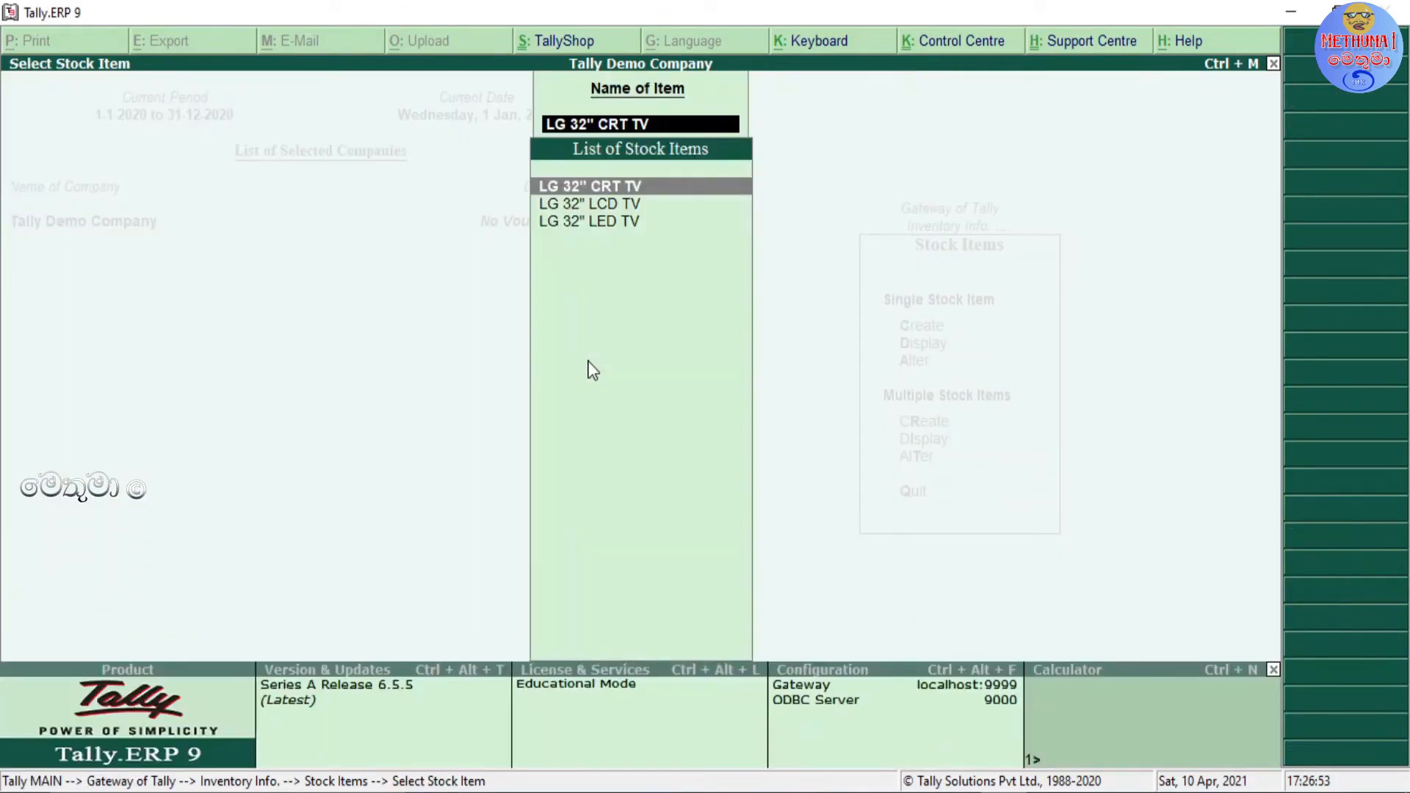
{"action": "left_click", "coordinate": [587, 361]}
{"action": "key", "text": "Return"}
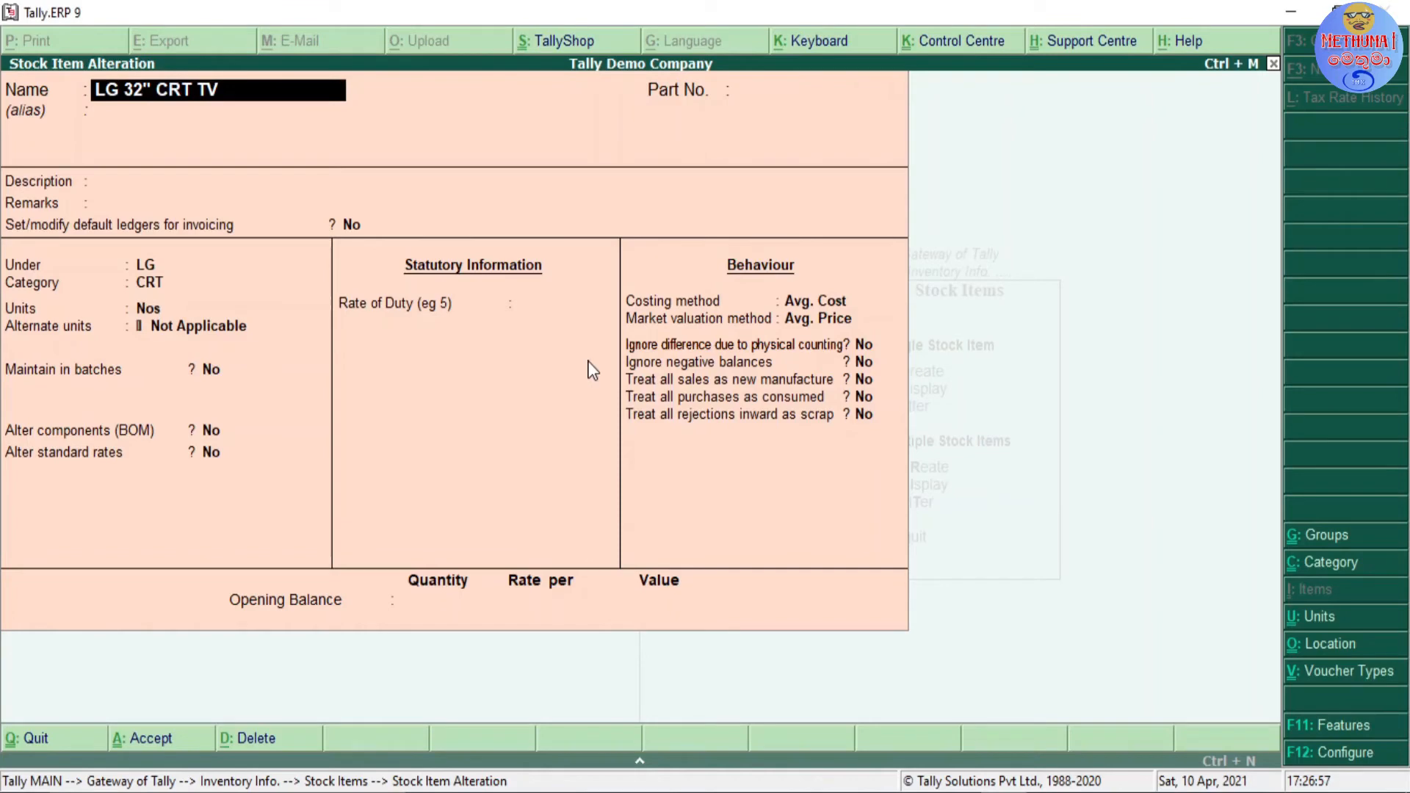
Step: Set Maintain in batches to Yes for LG 32" CRT TV
{"action": "key", "text": "Return"}
{"action": "key", "text": "Return"}
{"action": "key", "text": "Return"}
{"action": "key", "text": "Return"}
{"action": "key", "text": "Return"}
{"action": "key", "text": "Return"}
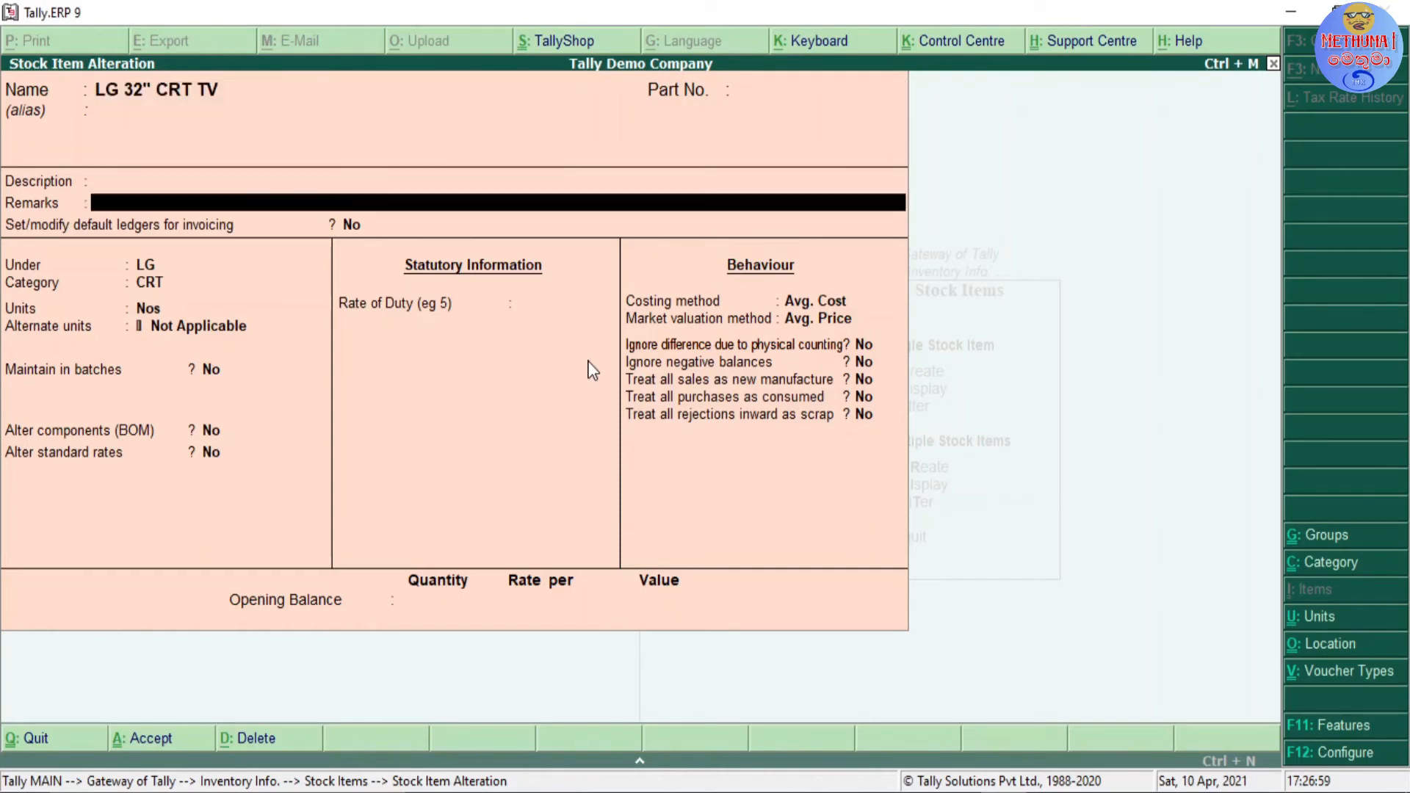
{"action": "key", "text": "Return"}
{"action": "key", "text": "Return"}
{"action": "key", "text": "Return"}
{"action": "key", "text": "Return"}
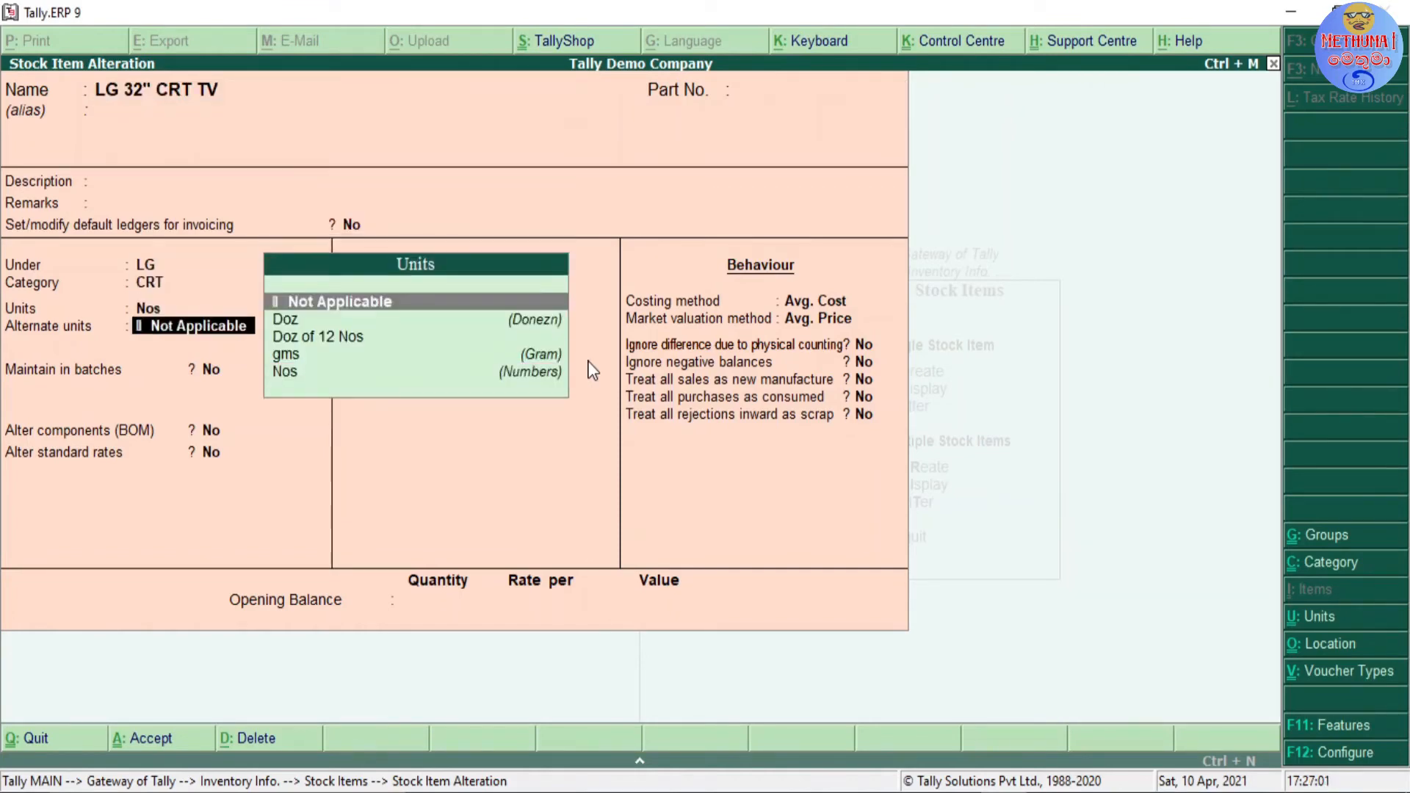
{"action": "type", "text": "y"}
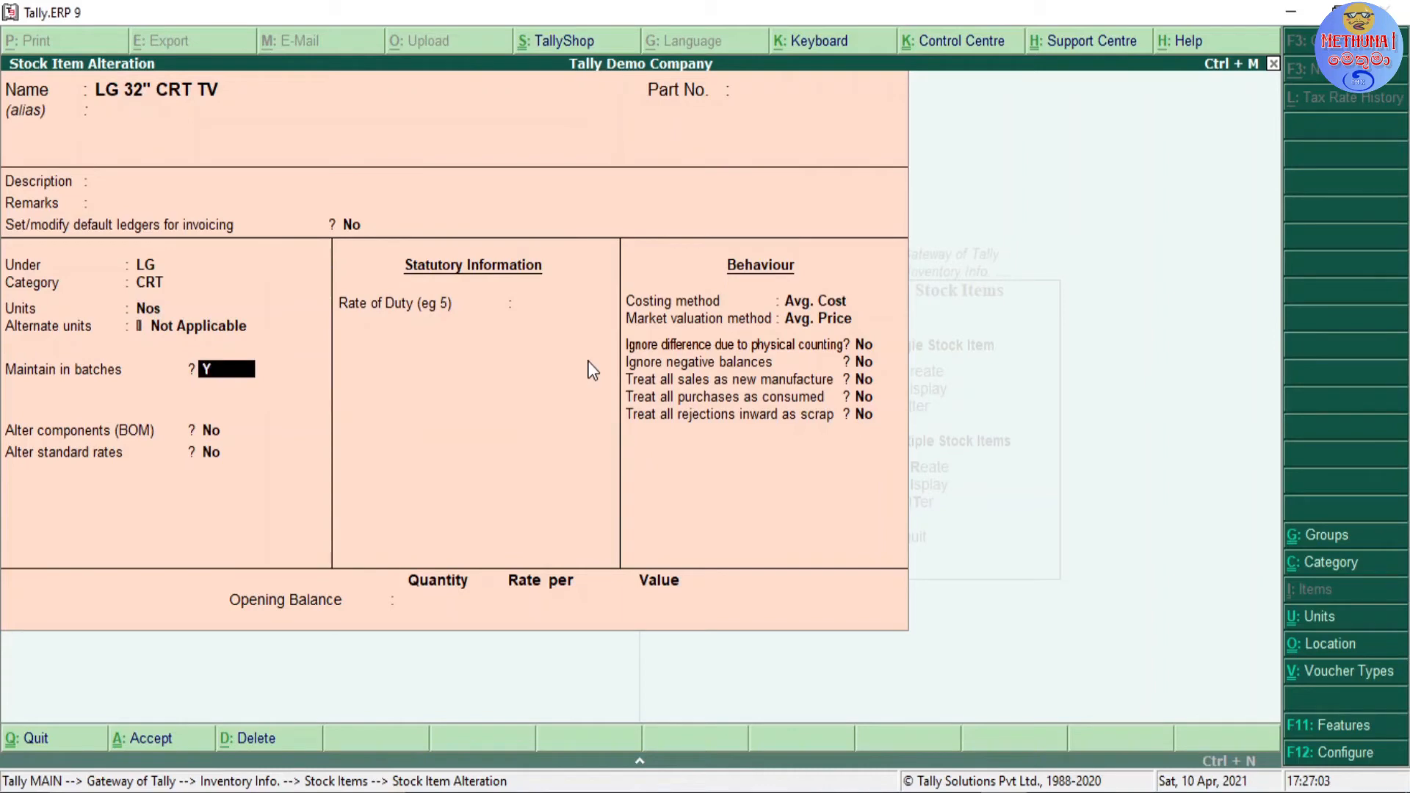
{"action": "key", "text": "Return"}
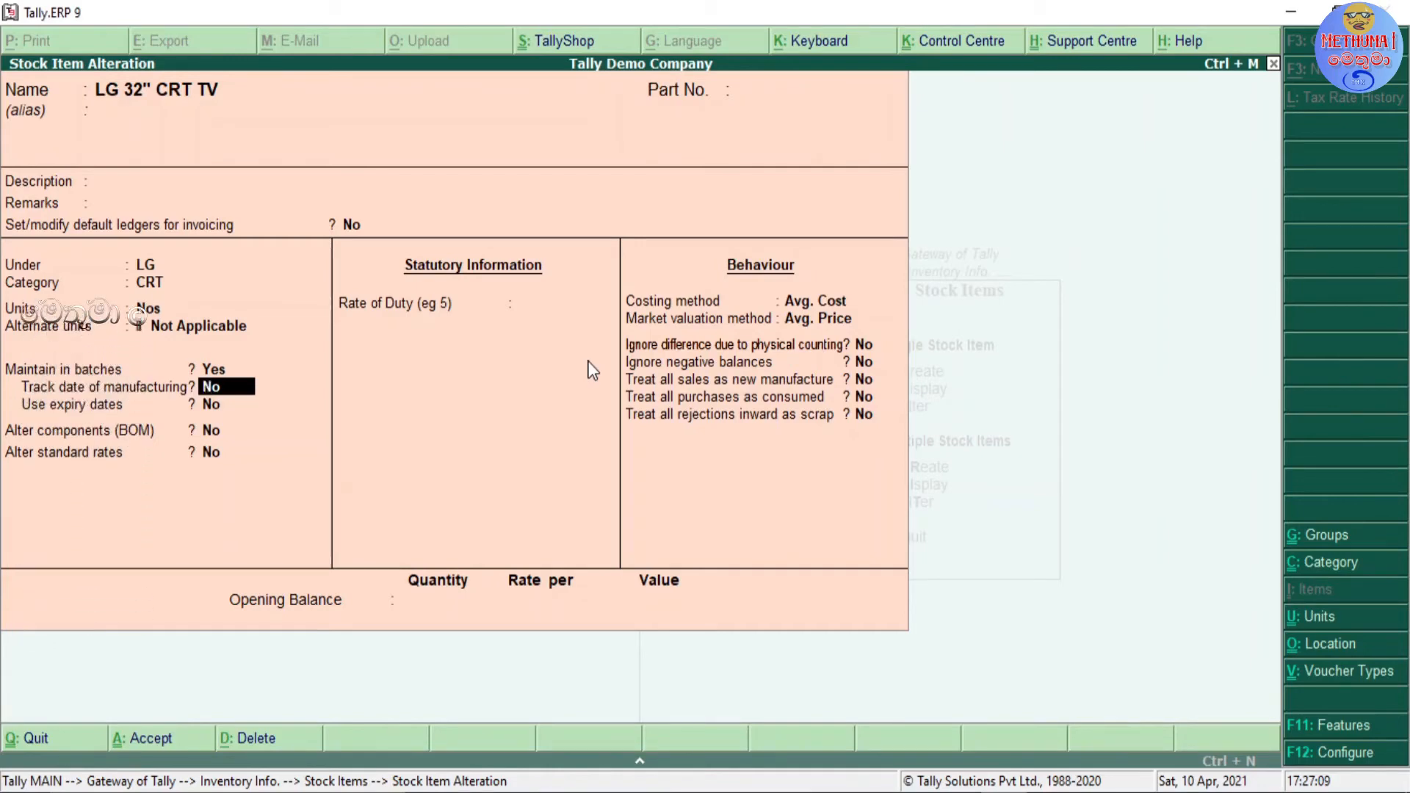
Step: Examine the manufacturing date and expiry date options under Maintain in batches for LG 32" CRT TV
{"action": "key", "text": "Return"}
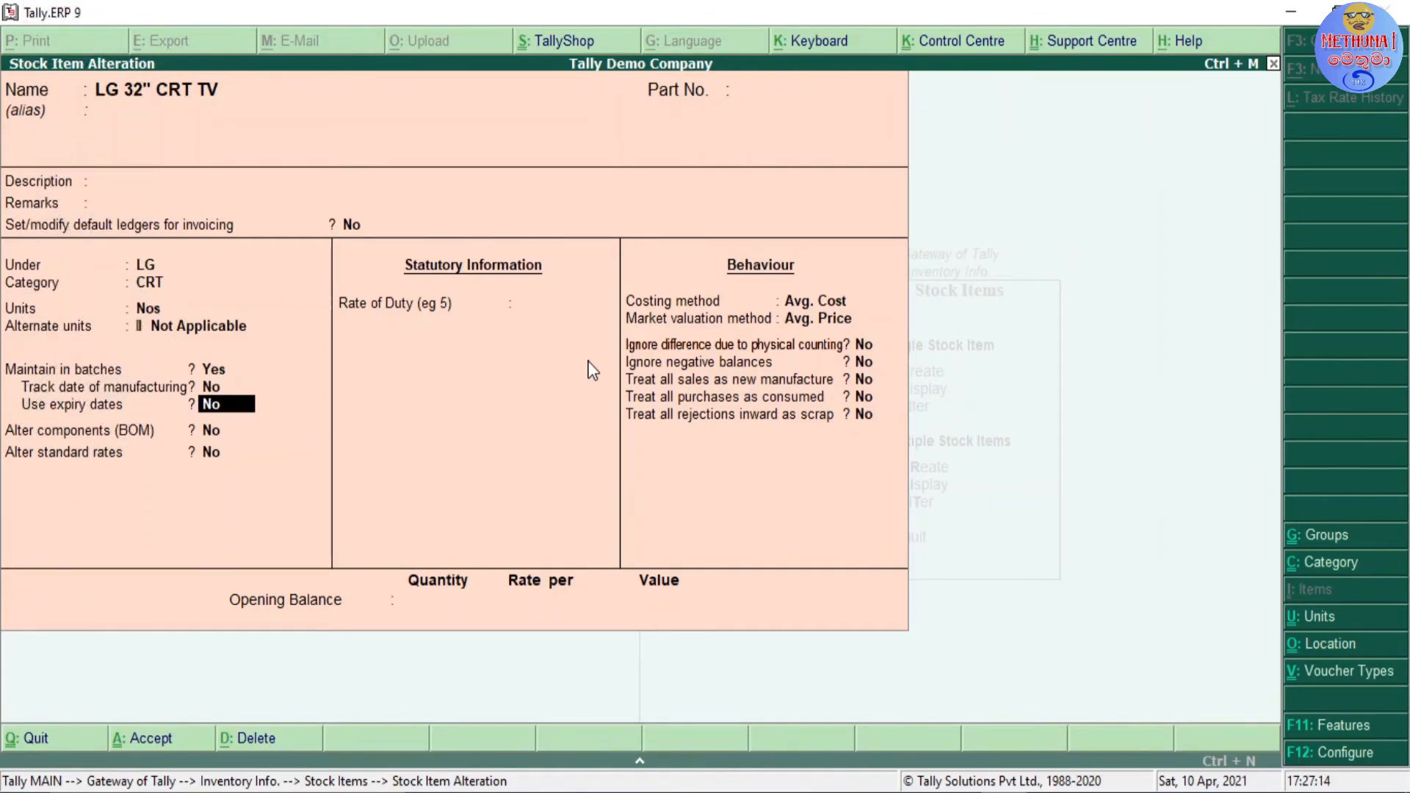
{"action": "key", "text": "Up"}
{"action": "key", "text": "Return"}
{"action": "key", "text": "Up"}
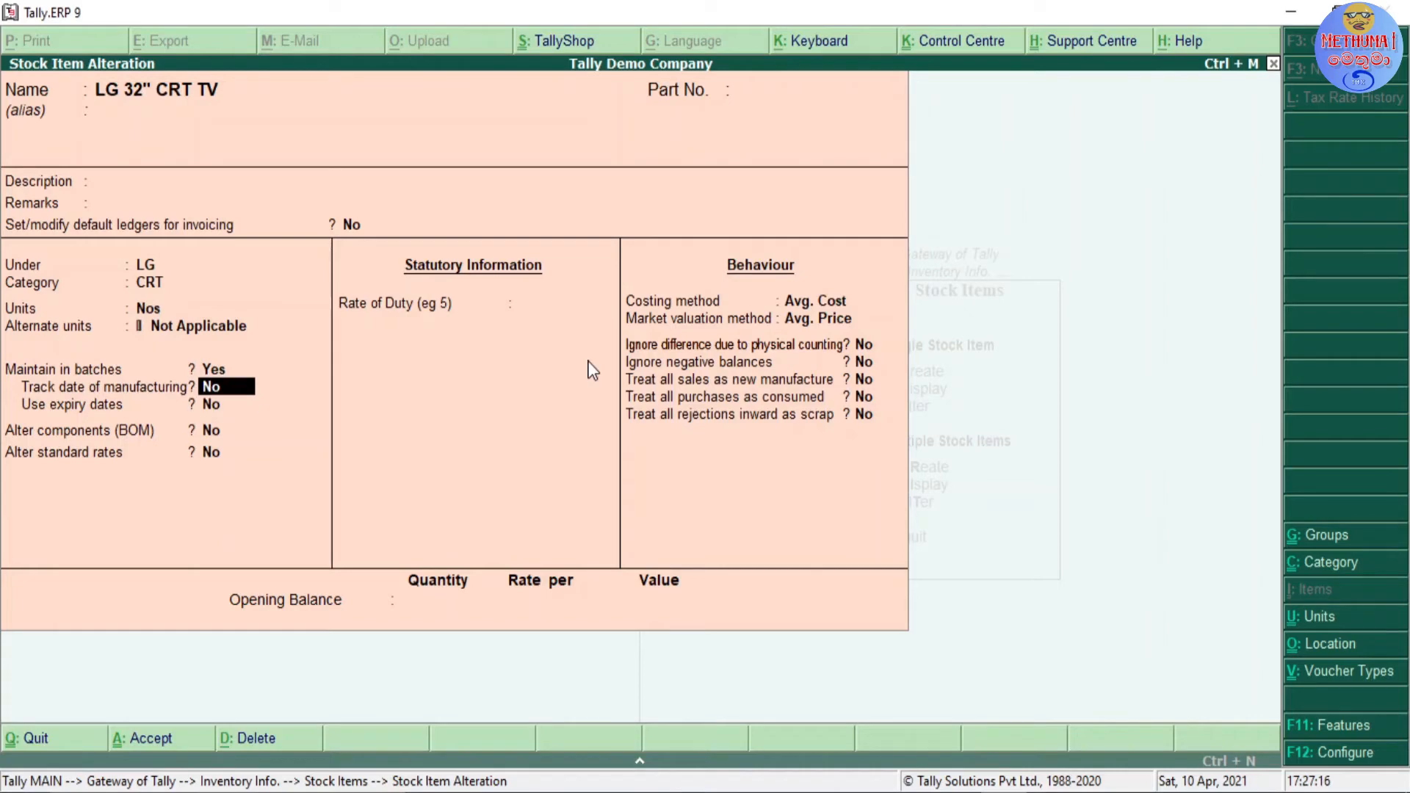
{"action": "key", "text": "Return"}
{"action": "key", "text": "Return"}
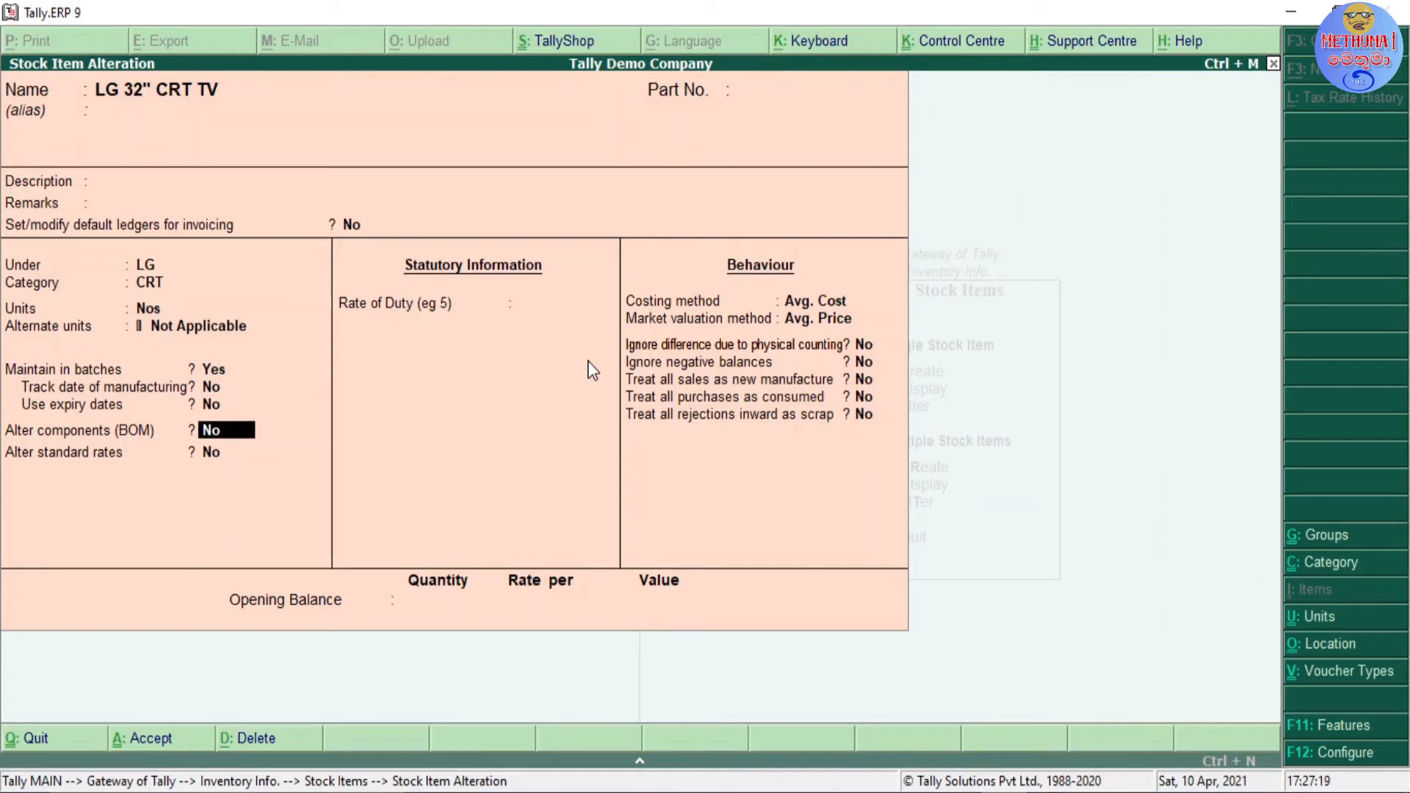
{"action": "key", "text": "Up"}
{"action": "key", "text": "Up"}
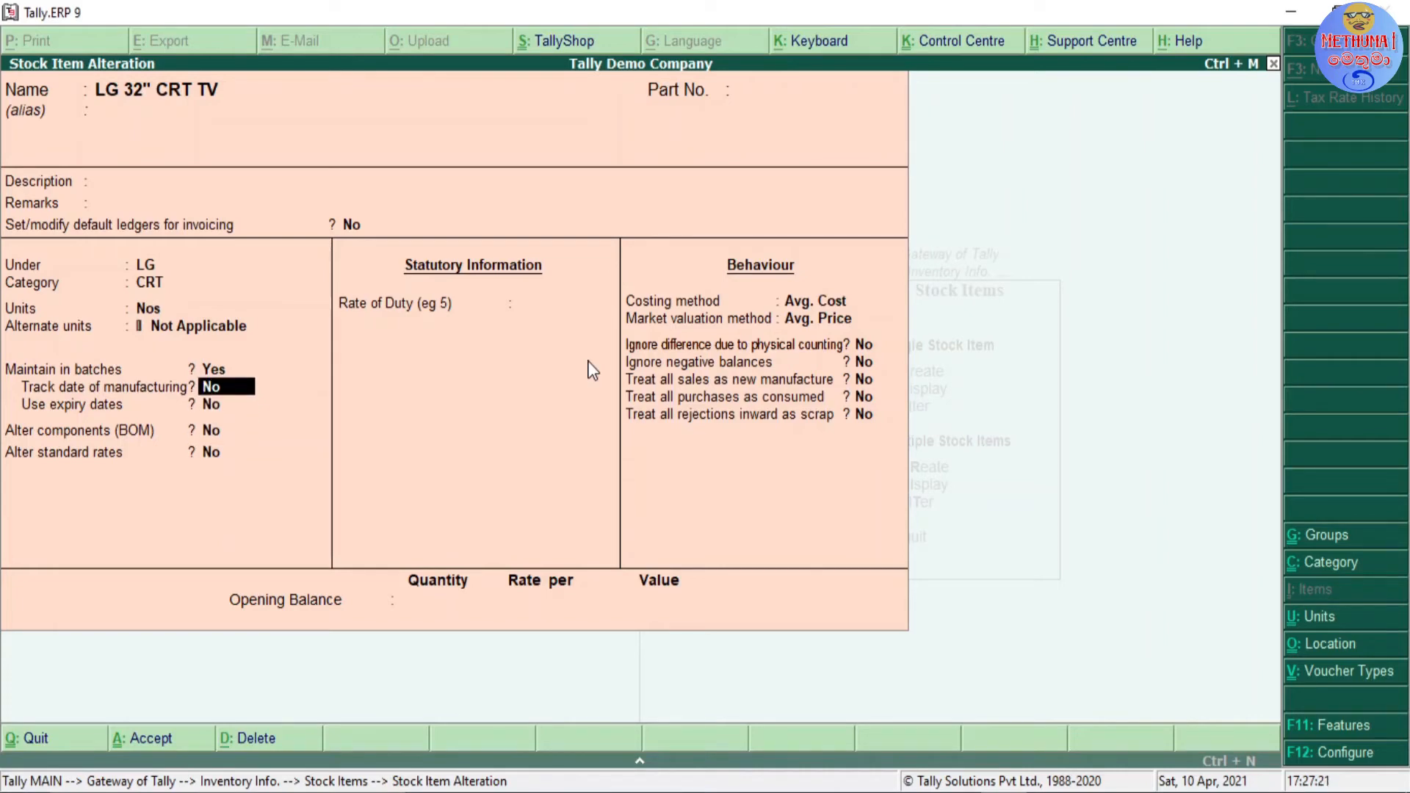
{"action": "key", "text": "Up"}
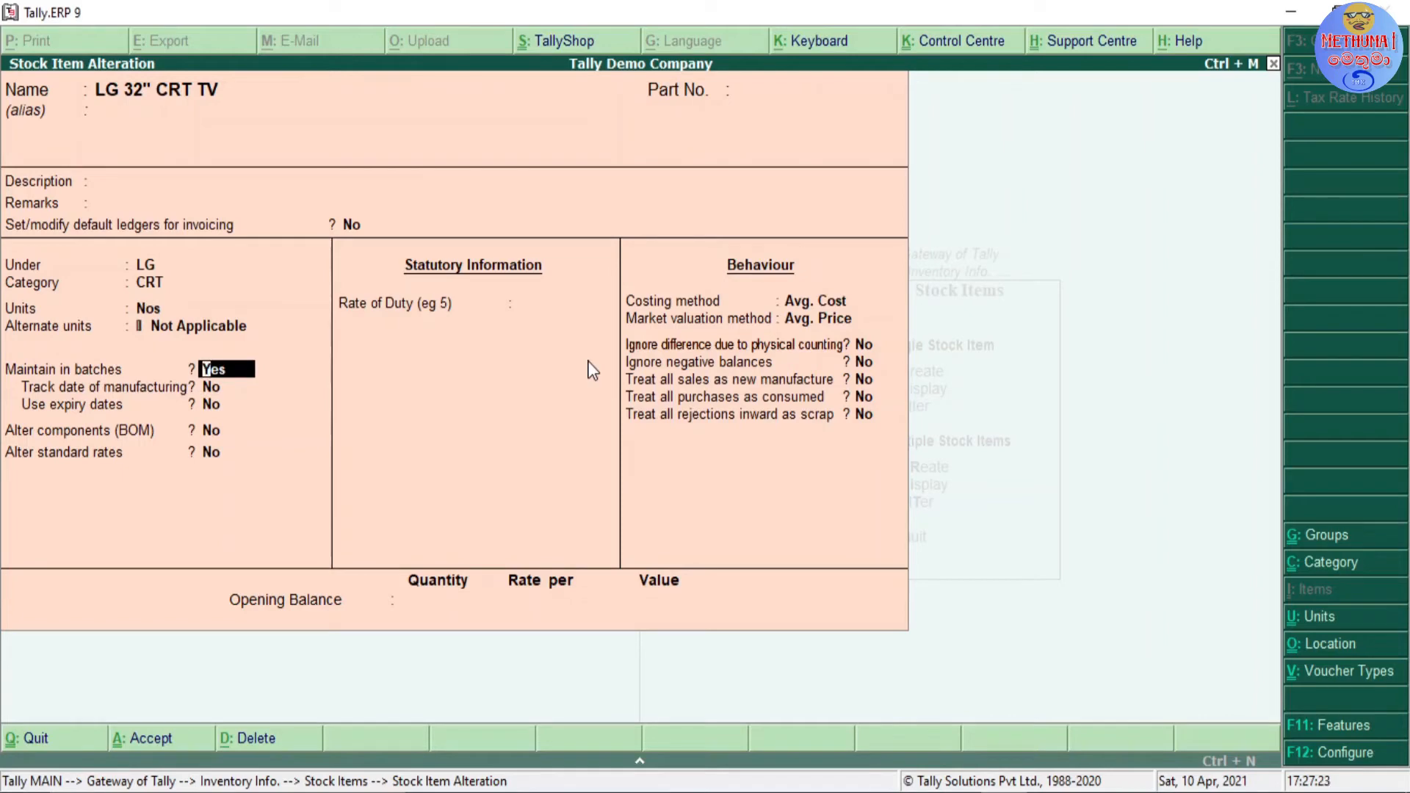
{"action": "key", "text": "Return"}
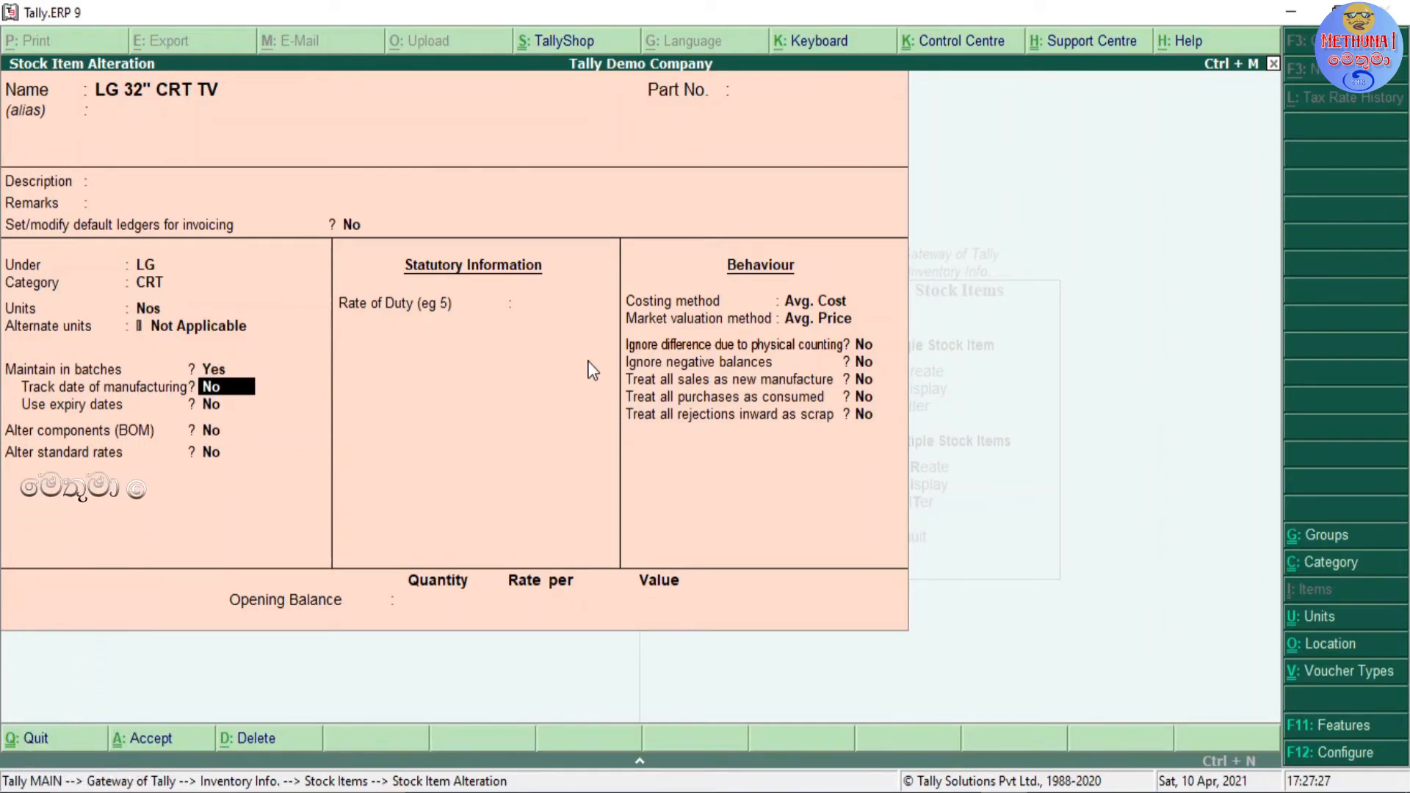
{"action": "key", "text": "Return"}
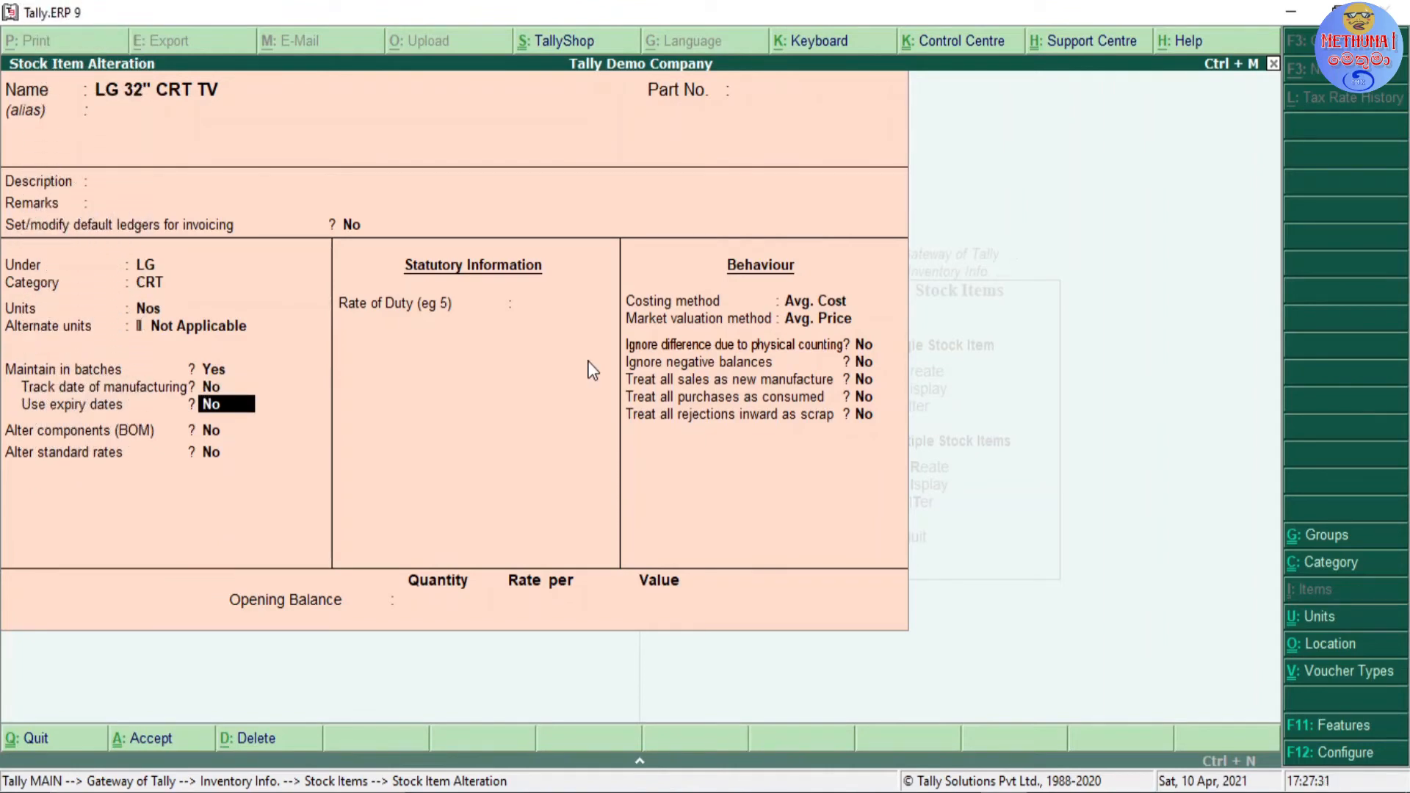
{"action": "key", "text": "Up"}
{"action": "key", "text": "Up"}
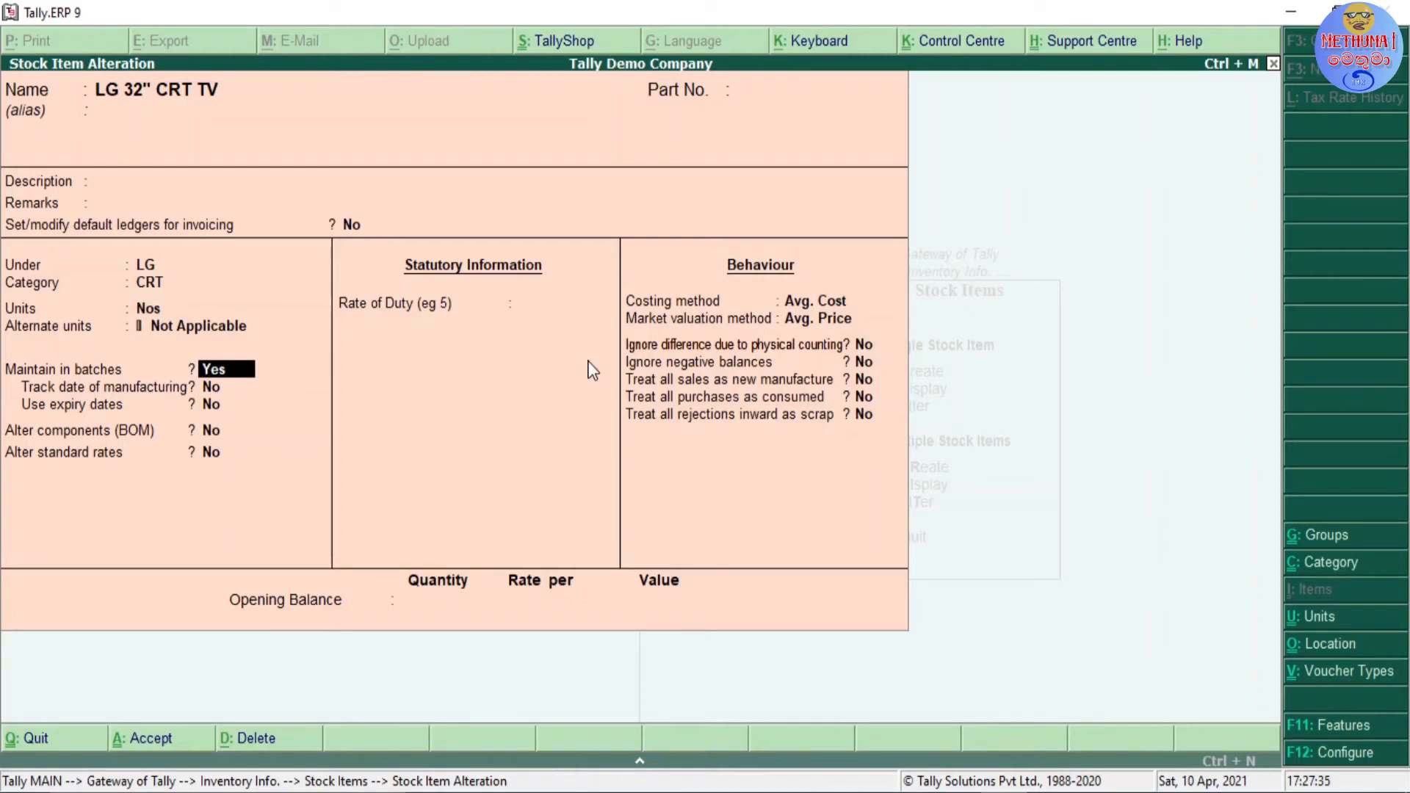
{"action": "key", "text": "Return"}
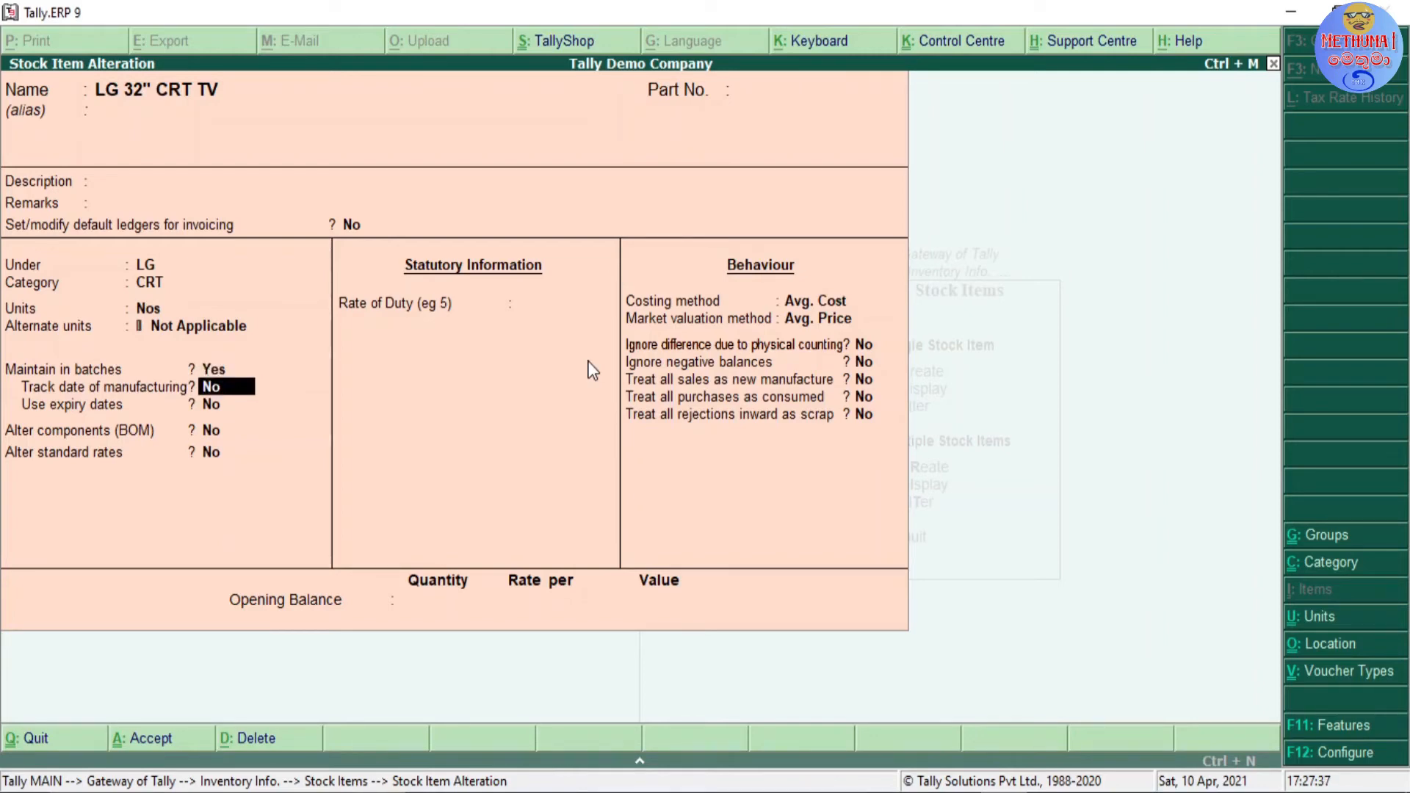
{"action": "key", "text": "Return"}
{"action": "key", "text": "Up"}
{"action": "key", "text": "Return"}
{"action": "key", "text": "Up"}
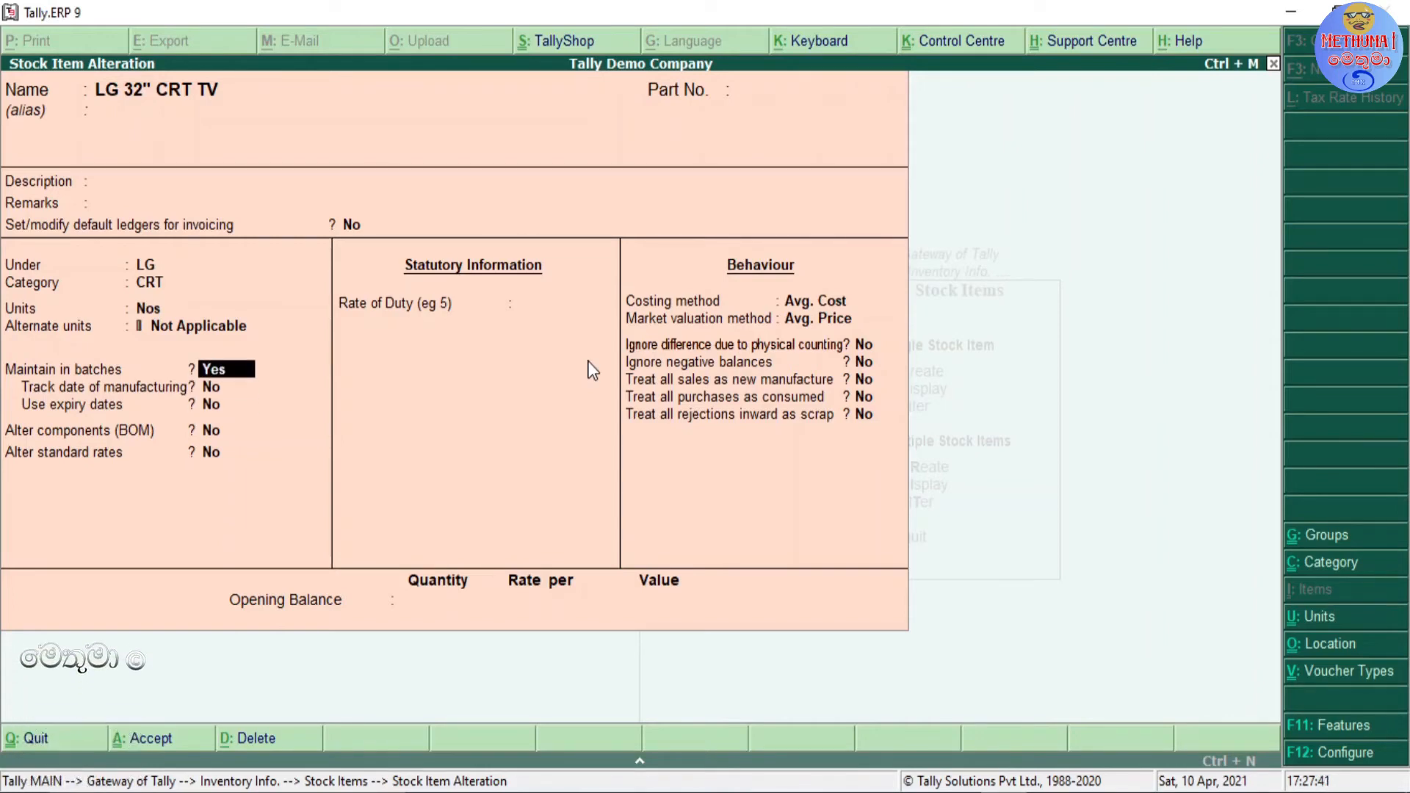
{"action": "key", "text": "Return"}
{"action": "key", "text": "Return"}
{"action": "key", "text": "Up"}
{"action": "key", "text": "Up"}
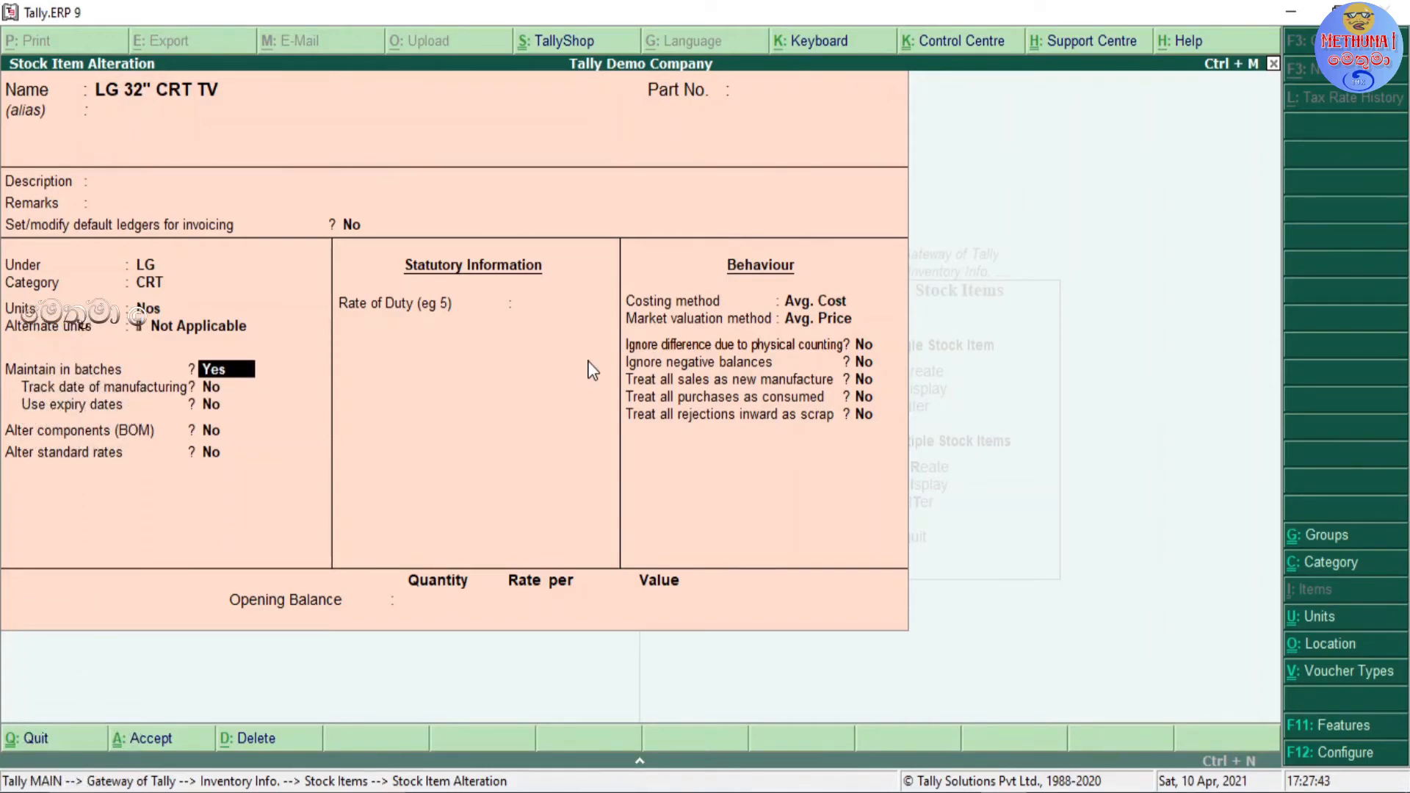
{"action": "key", "text": "Return"}
{"action": "key", "text": "Return"}
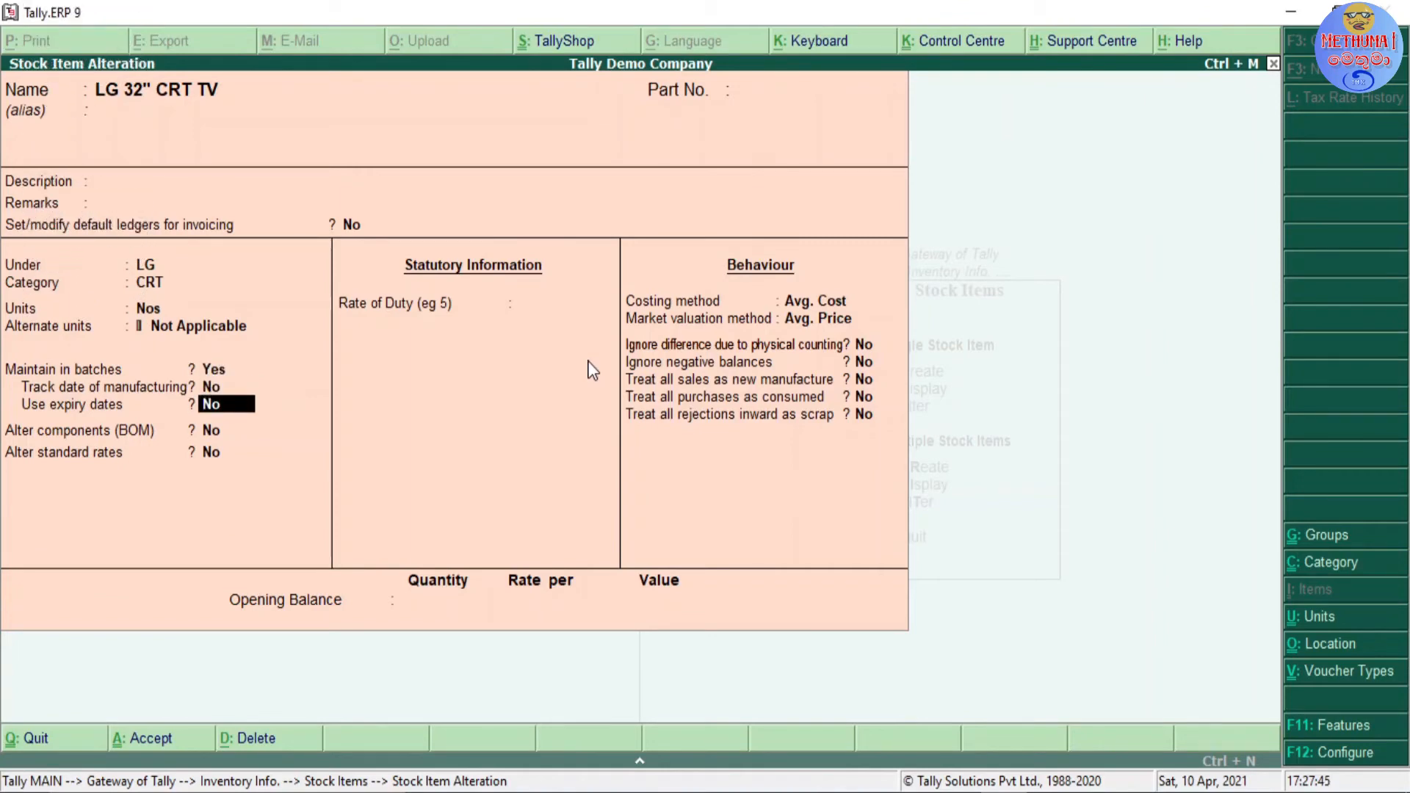
Step: Set Use expiry dates and Track date of manufacturing to Yes for LG 32" CRT TV
{"action": "type", "text": "Y"}
{"action": "key", "text": "Up"}
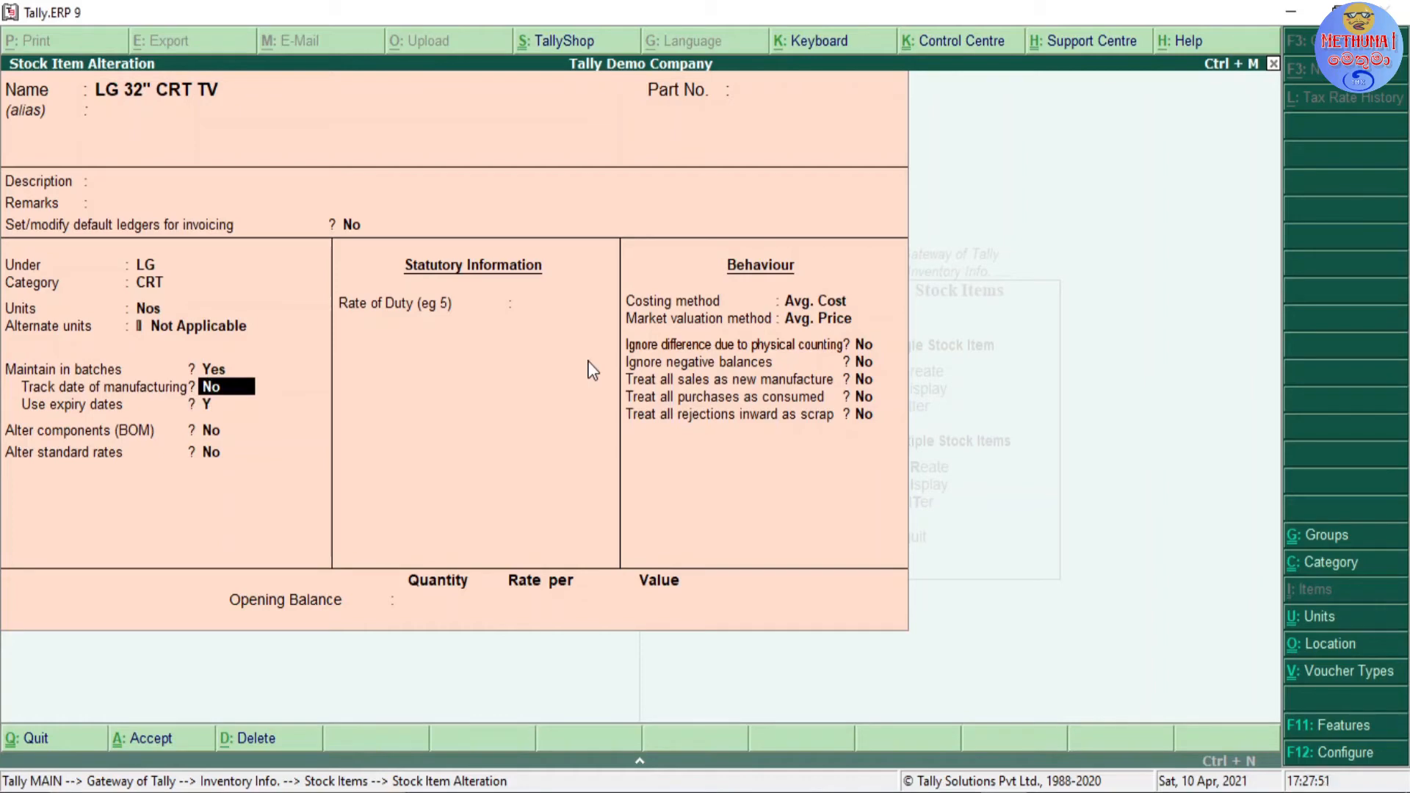
{"action": "key", "text": "Return"}
{"action": "key", "text": "Up"}
{"action": "type", "text": "Y"}
{"action": "key", "text": "Up"}
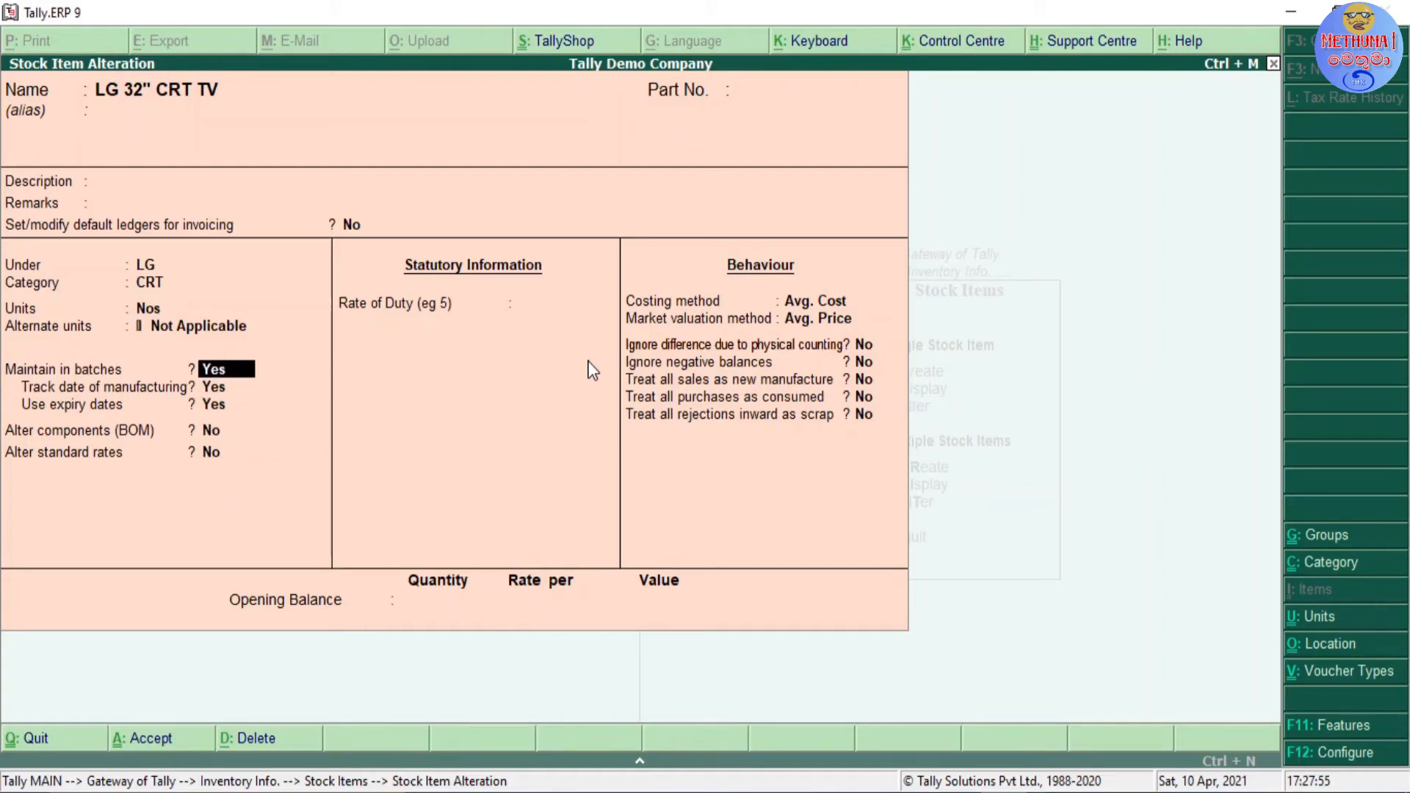
{"action": "key", "text": "Return"}
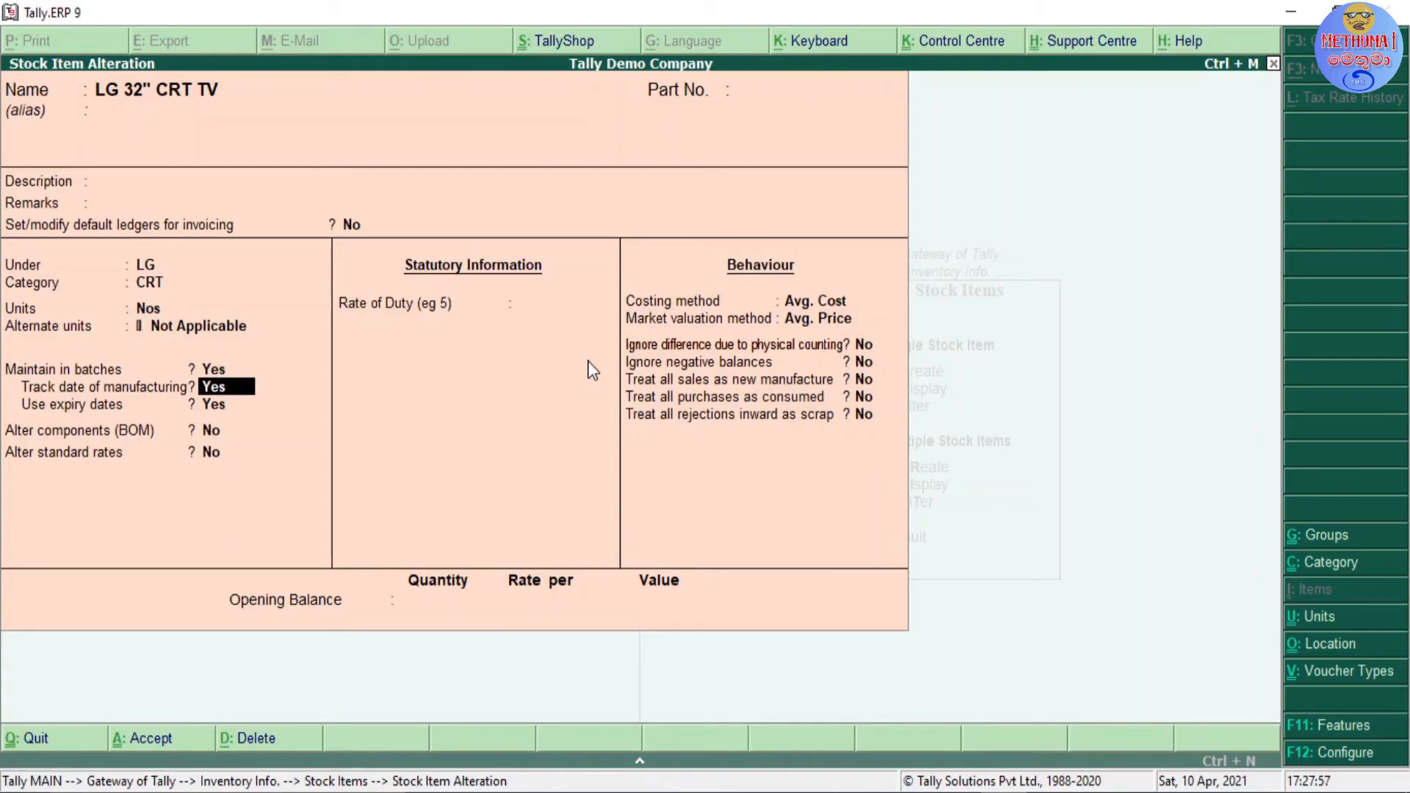
{"action": "key", "text": "Return"}
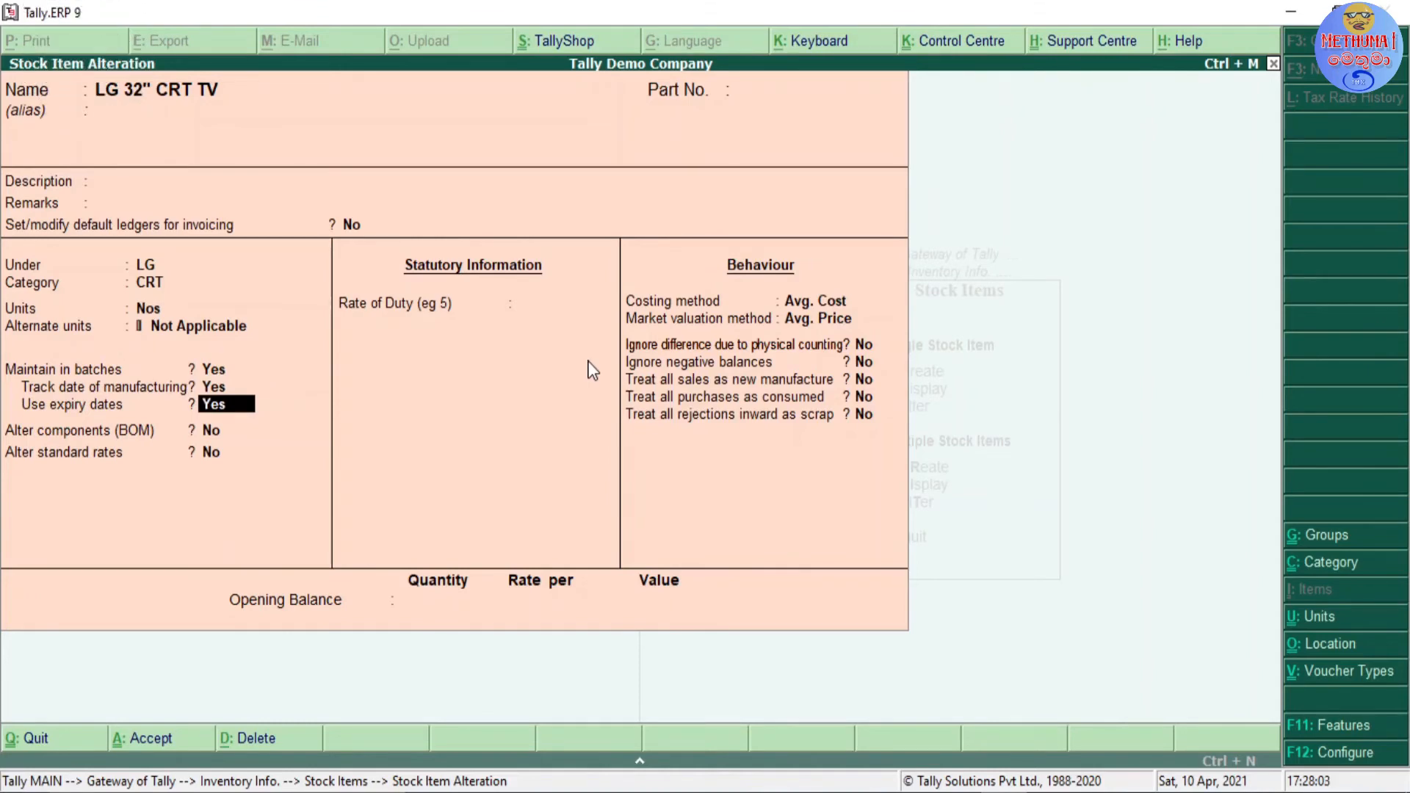
Step: Set Track date of manufacturing and Use expiry dates to No for LG 32" CRT TV and save the alteration
{"action": "key", "text": "Up"}
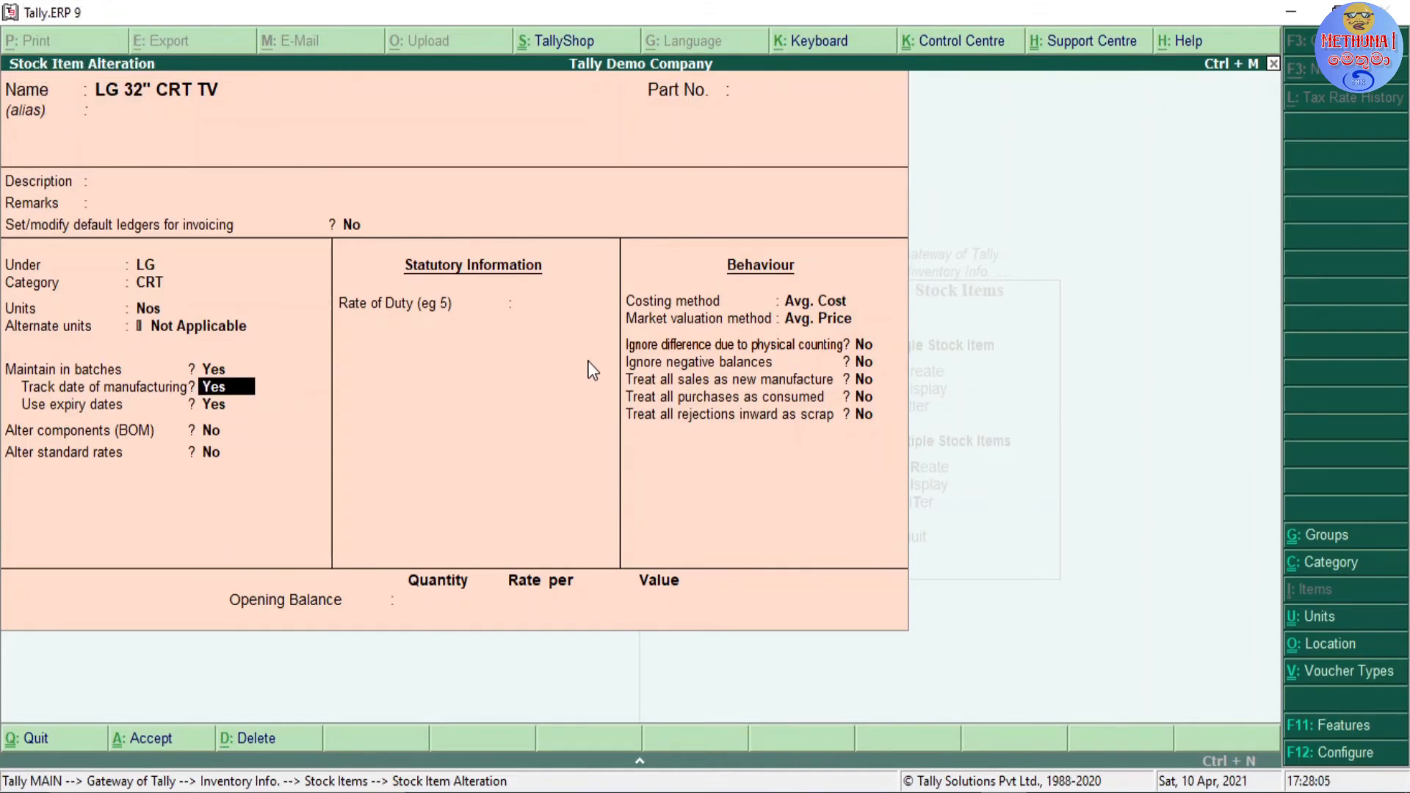
{"action": "type", "text": "No"}
{"action": "key", "text": "Return"}
{"action": "type", "text": "N"}
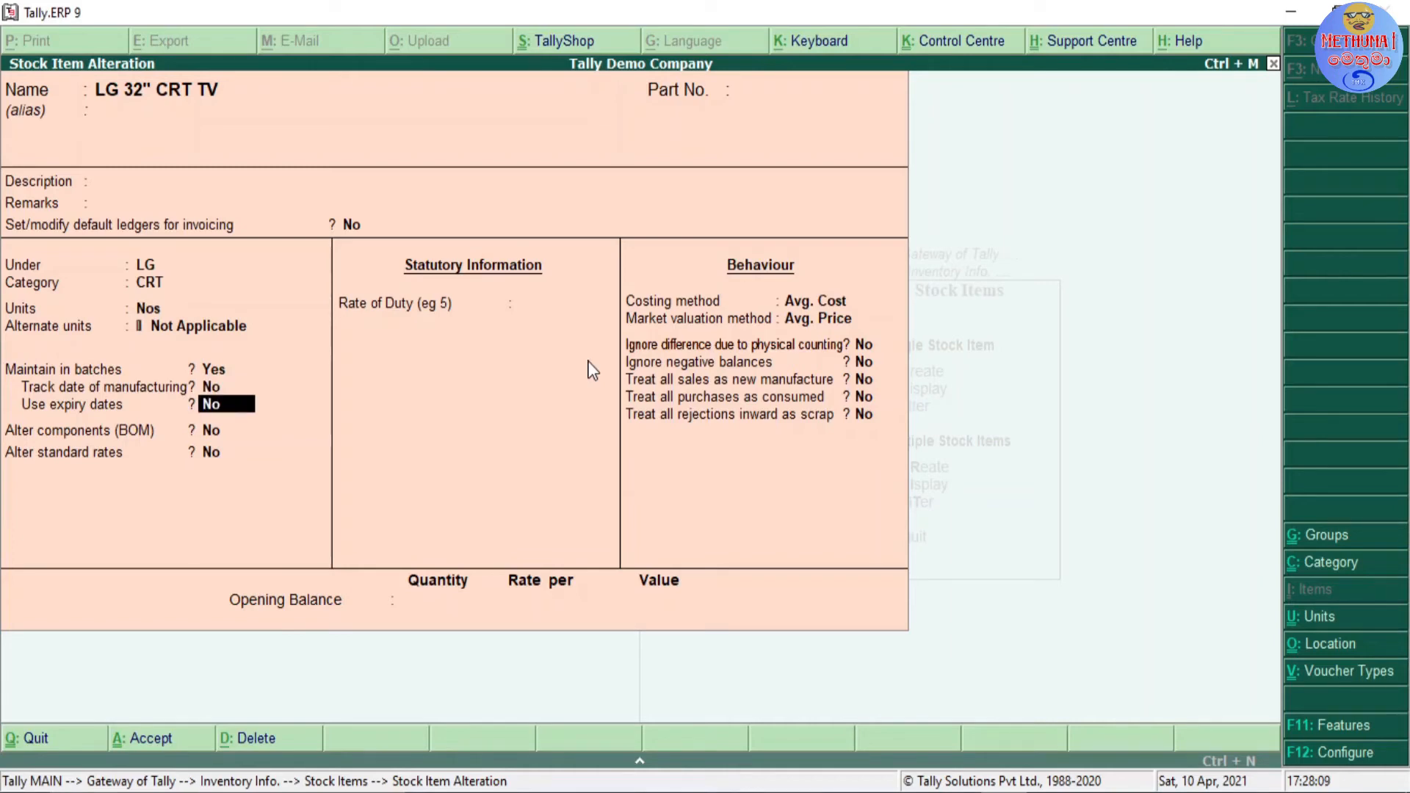
{"action": "key", "text": "Return"}
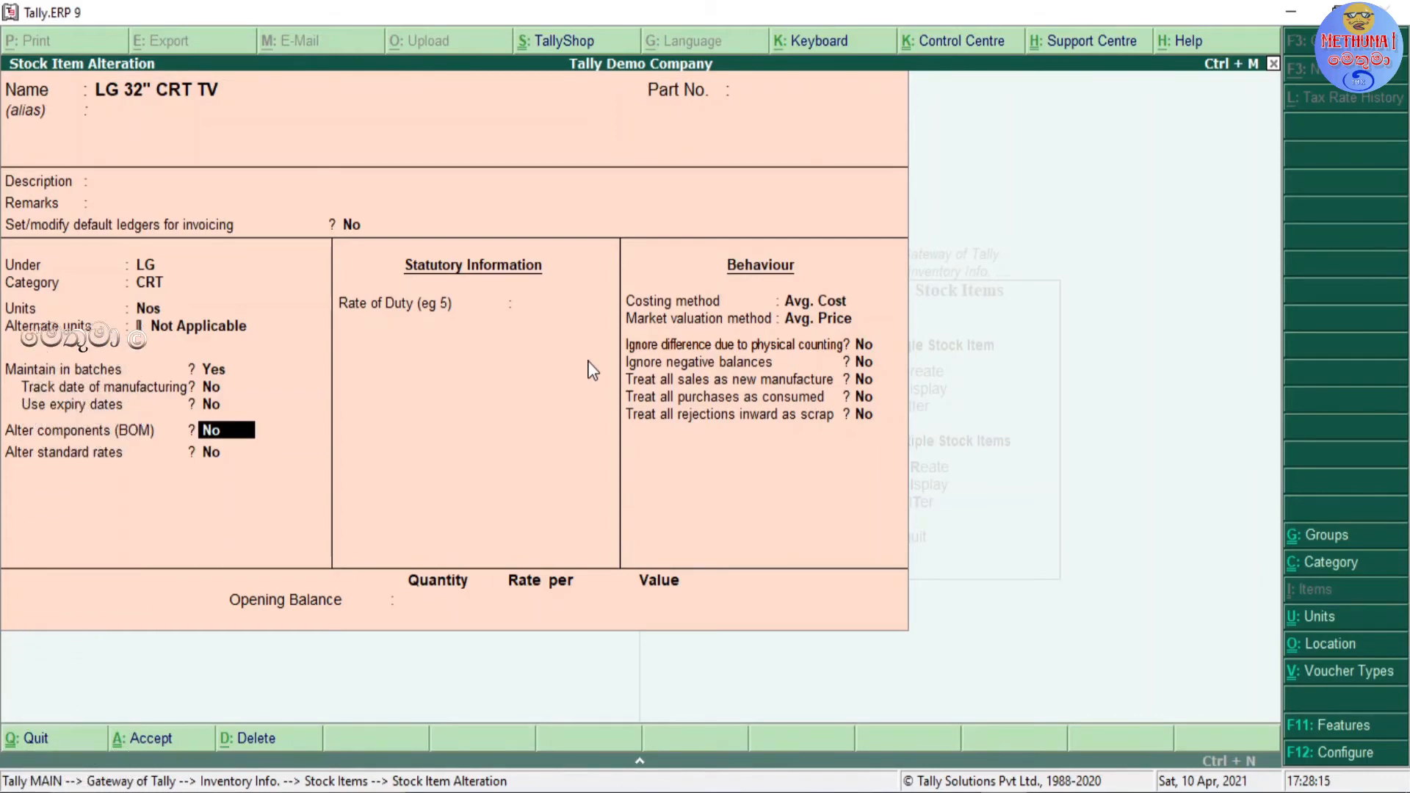
{"action": "key", "text": "ctrl+a"}
Step: Open LG 32" LCD TV for alteration, set Maintain in batches to Yes and save it
{"action": "key", "text": "Down"}
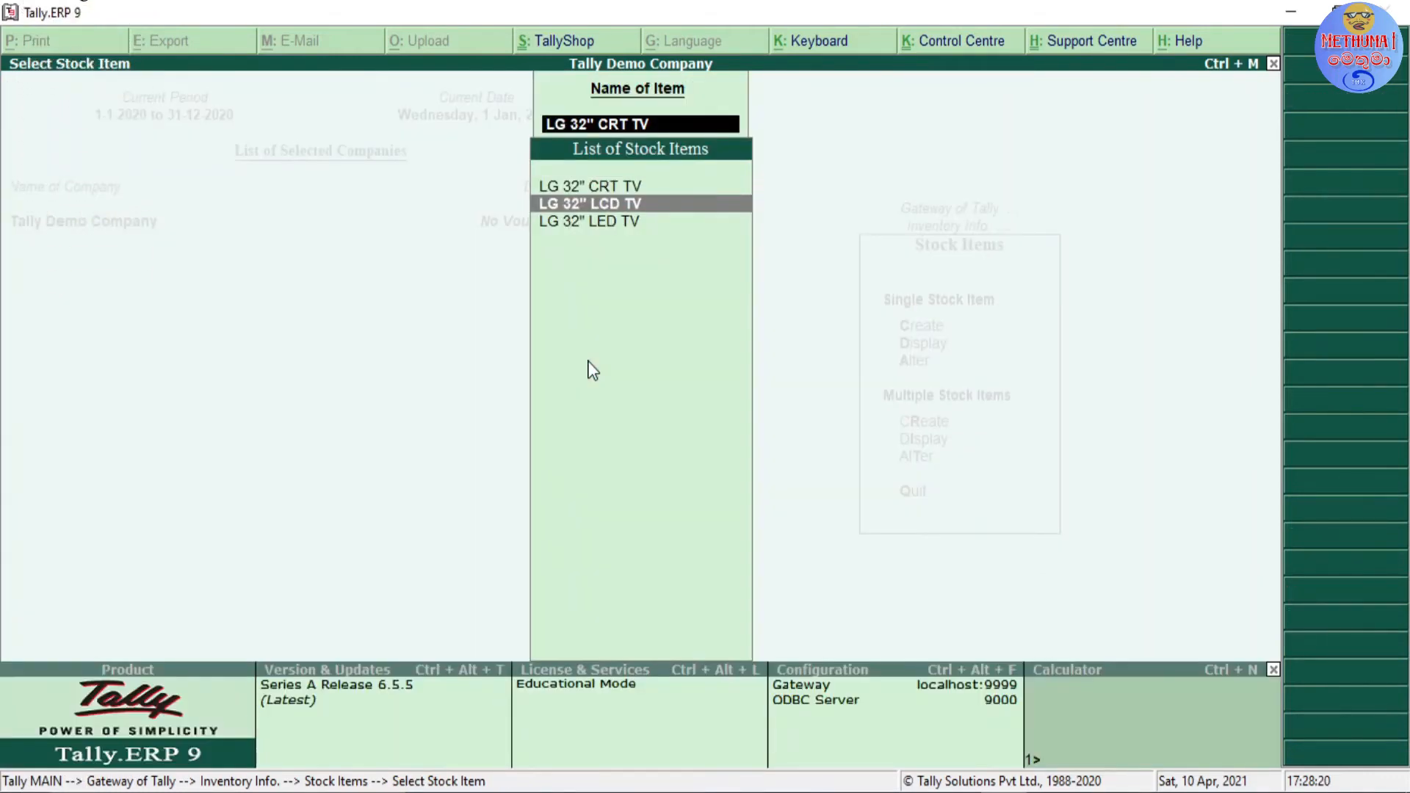
{"action": "key", "text": "Return"}
{"action": "key", "text": "Return"}
{"action": "key", "text": "Return"}
{"action": "key", "text": "Return"}
{"action": "key", "text": "Return"}
{"action": "key", "text": "Return"}
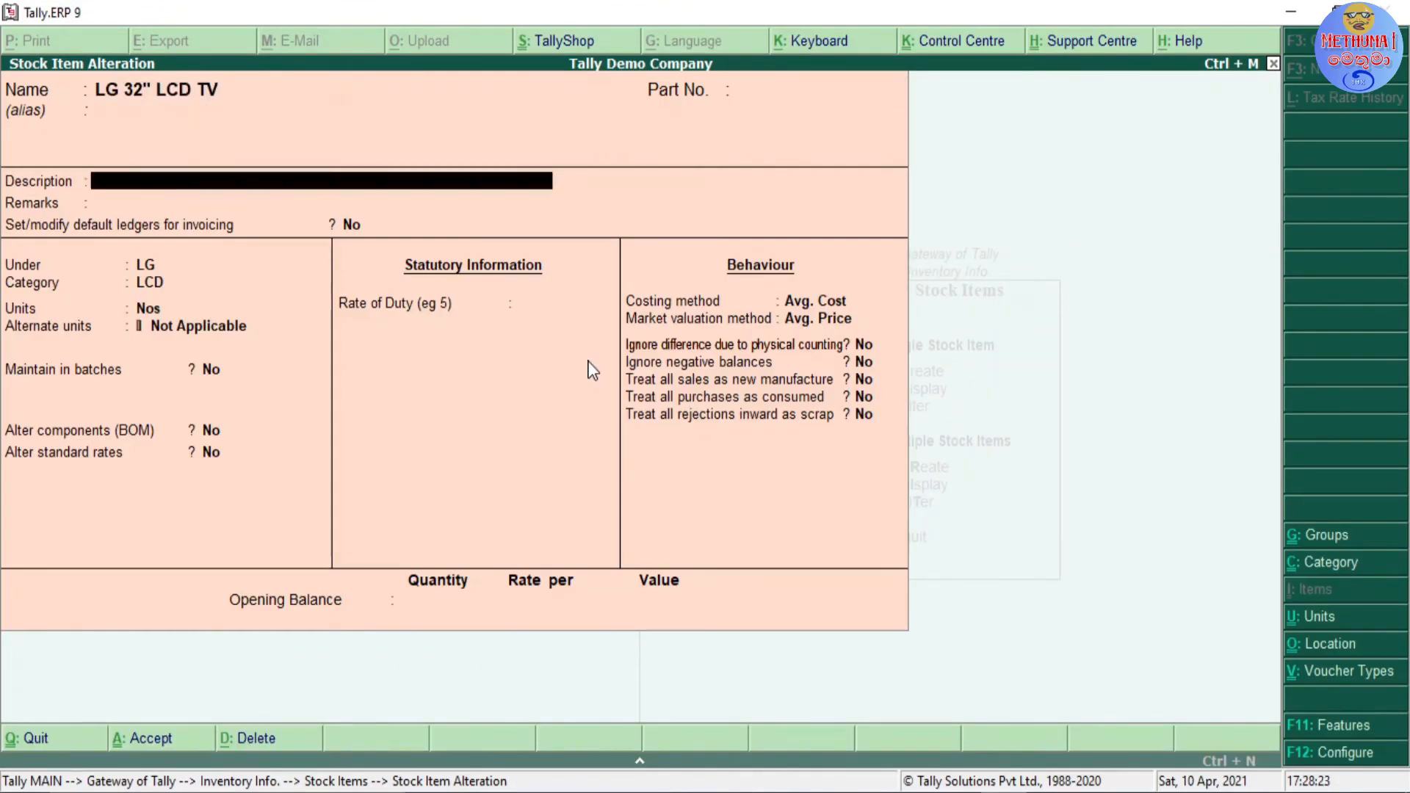
{"action": "key", "text": "Return"}
{"action": "key", "text": "Return"}
{"action": "key", "text": "Return"}
{"action": "key", "text": "Return"}
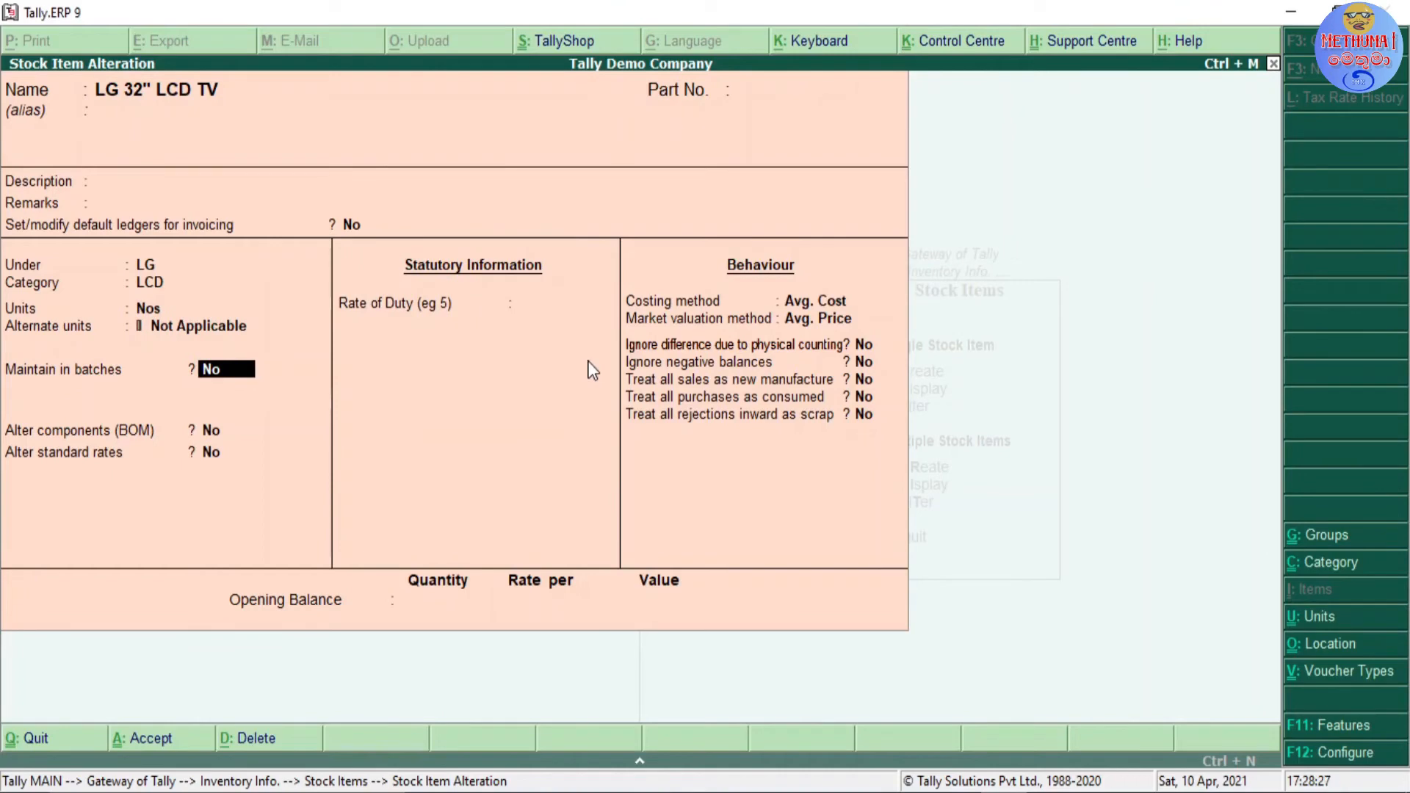
{"action": "key", "text": "y"}
{"action": "key", "text": "Return"}
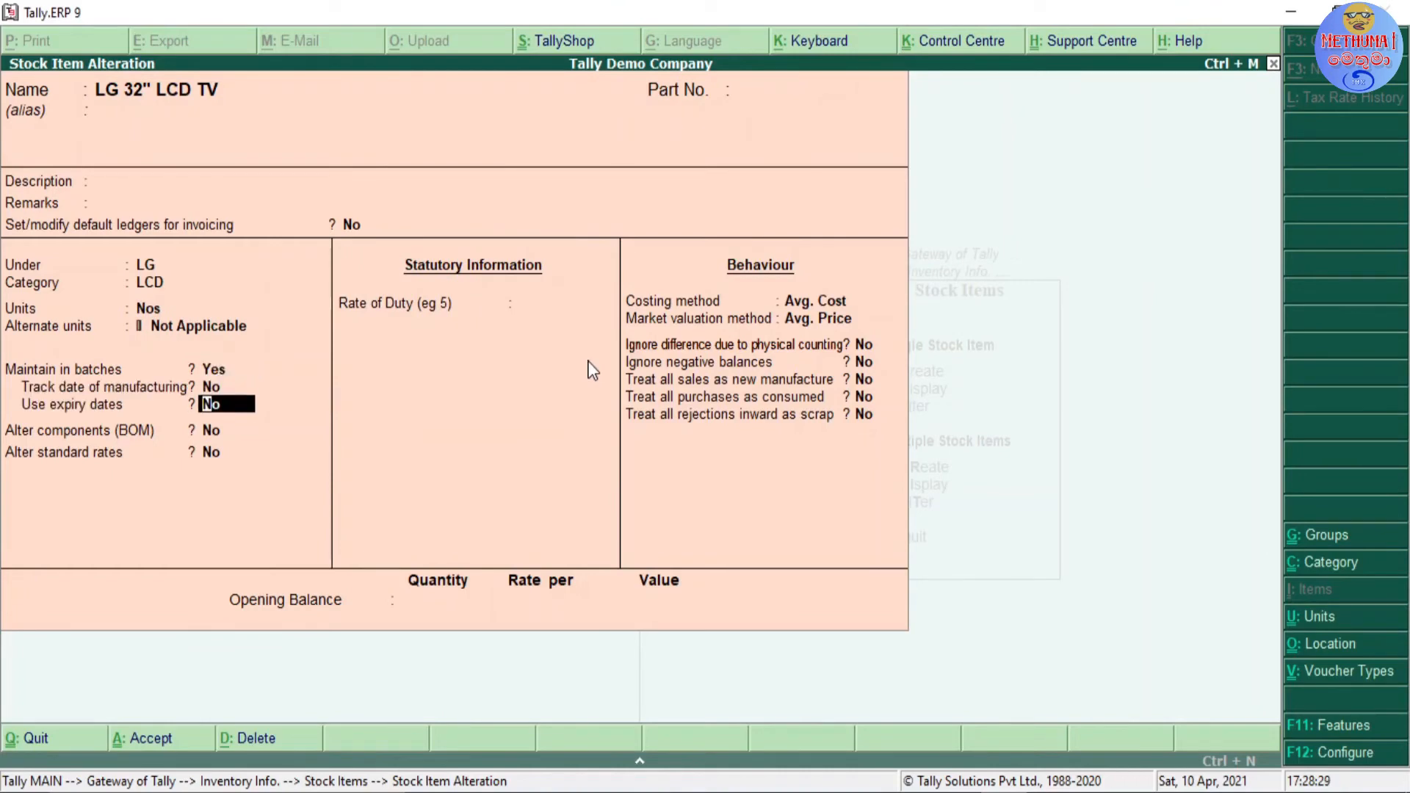
{"action": "key", "text": "ctrl+a"}
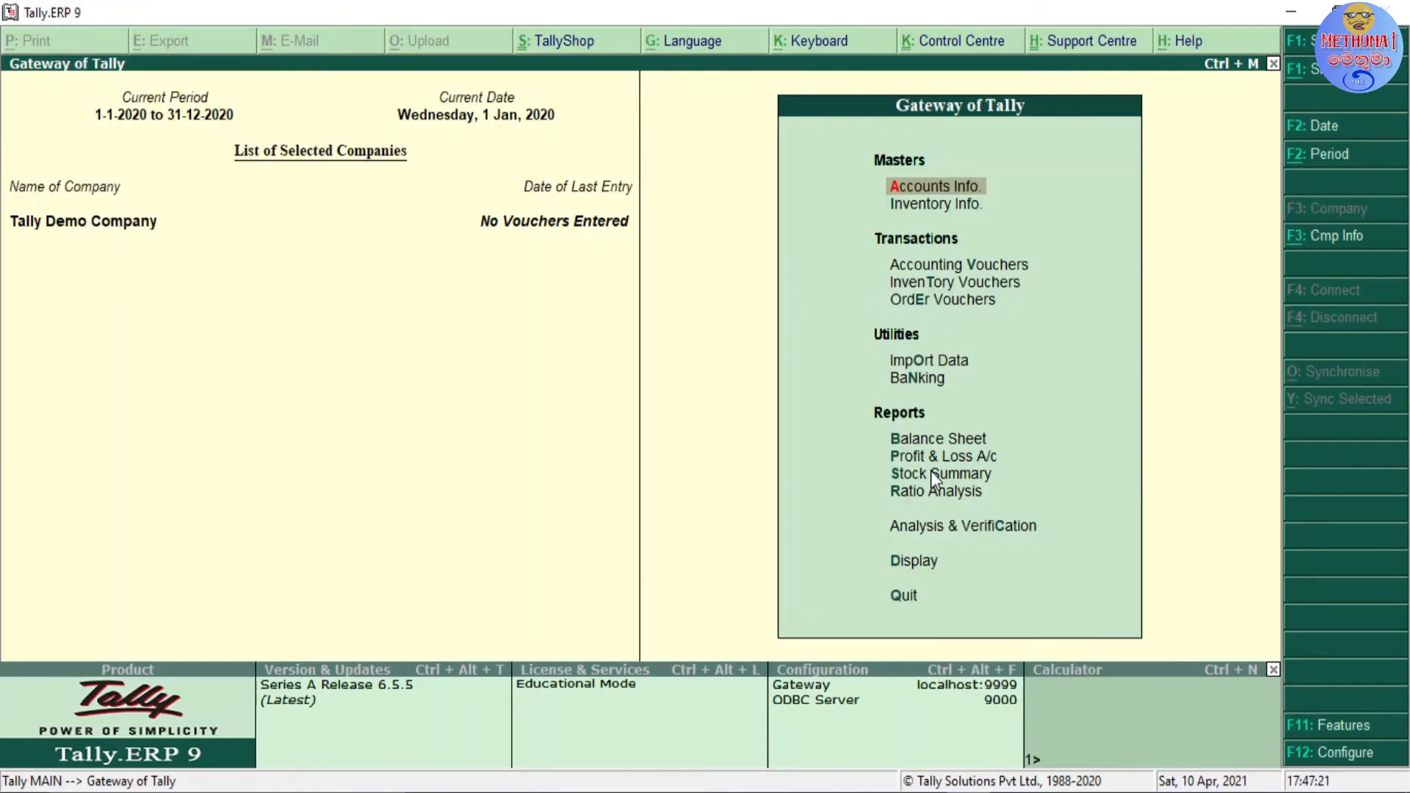
Step: Start a new Purchase accounting voucher from the Gateway of Tally
{"action": "key", "text": "Down"}
{"action": "key", "text": "Down"}
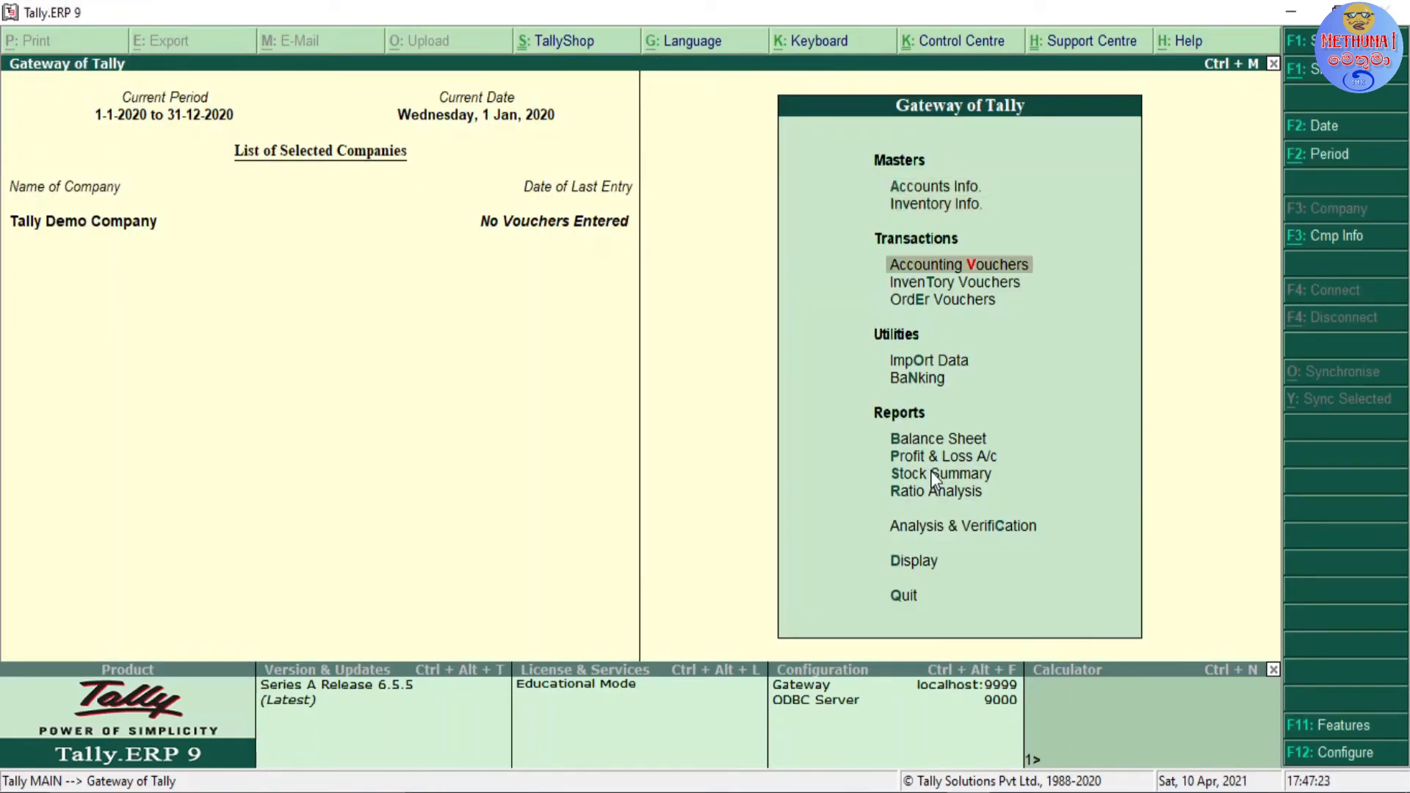
{"action": "key", "text": "Down"}
{"action": "key", "text": "Up"}
{"action": "key", "text": "Return"}
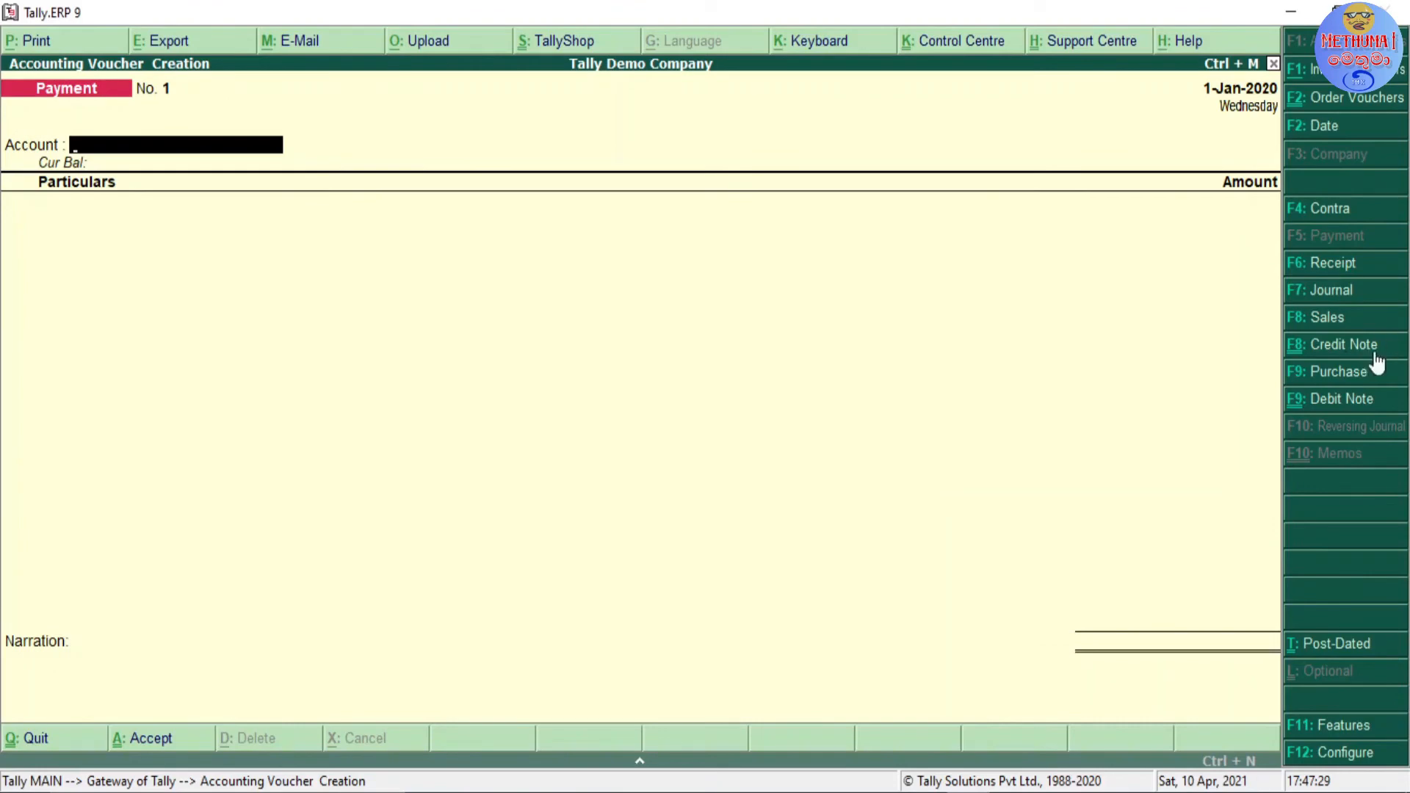
{"action": "left_click", "coordinate": [1322, 377]}
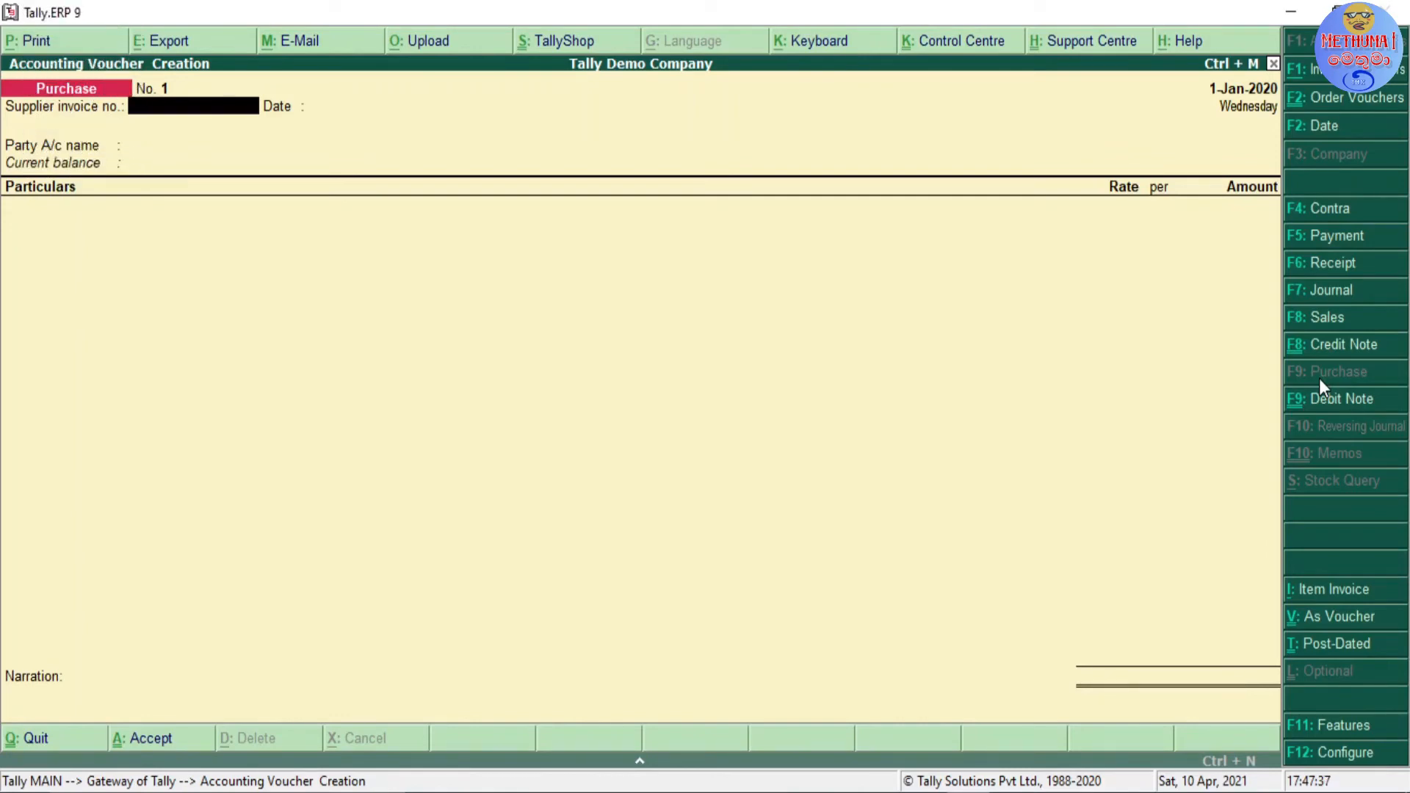
Step: Enter 123 as the purchase voucher's supplier invoice number and accept 1-Jan-2020 as its date
{"action": "type", "text": "123"}
{"action": "key", "text": "Return"}
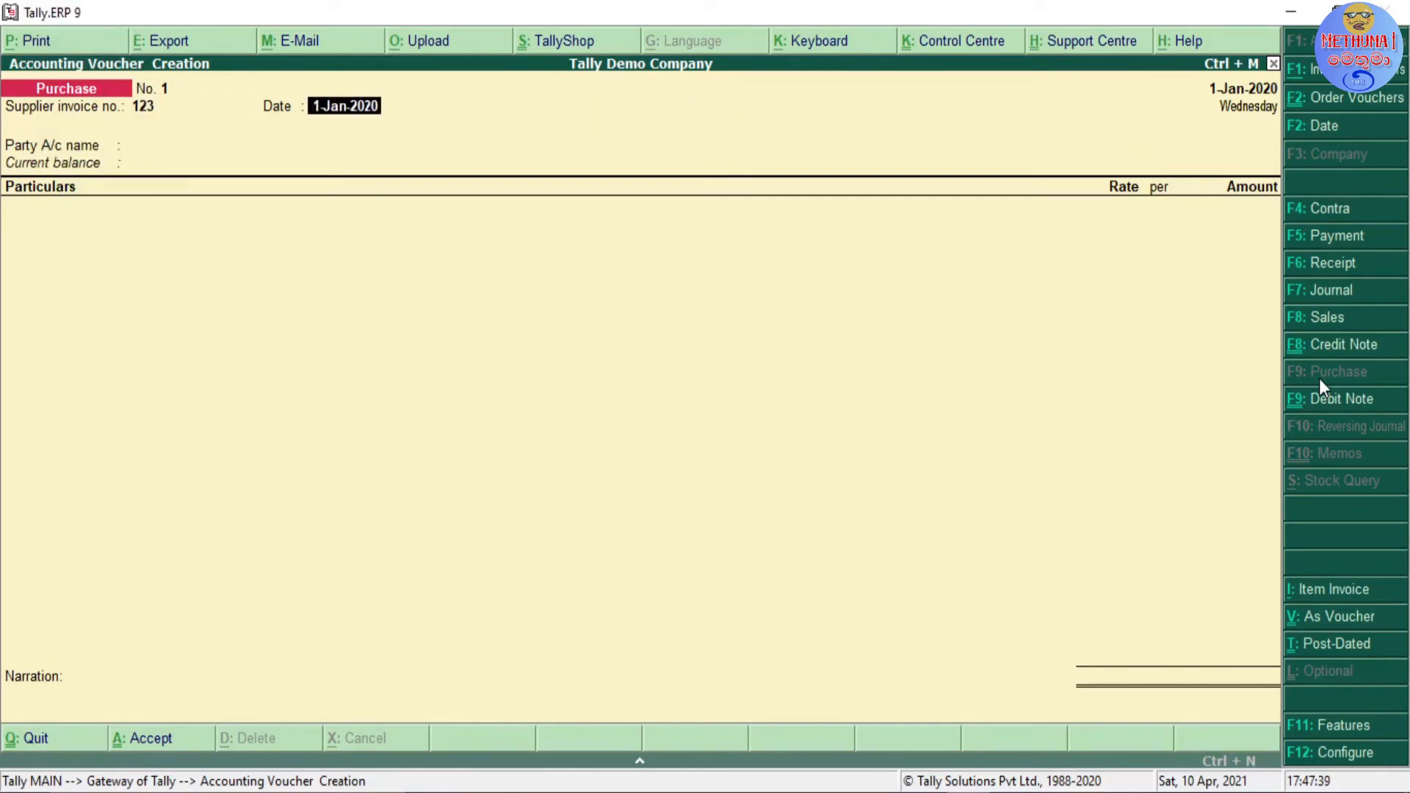
{"action": "key", "text": "Return"}
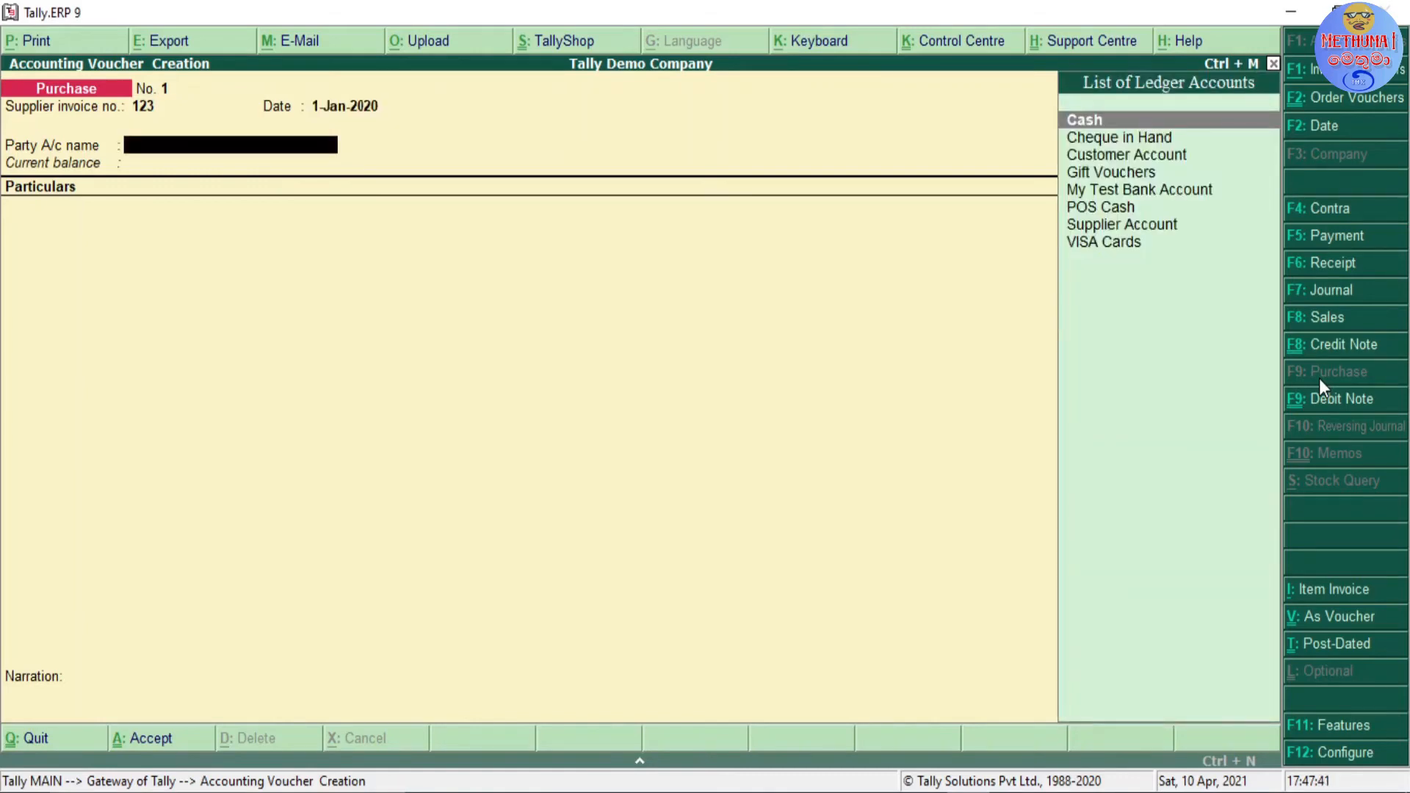
Step: Choose Supplier Account as the purchase voucher's party account
{"action": "key", "text": "Down"}
{"action": "key", "text": "Down"}
{"action": "key", "text": "Down"}
{"action": "key", "text": "Down"}
{"action": "key", "text": "Down"}
{"action": "key", "text": "Down"}
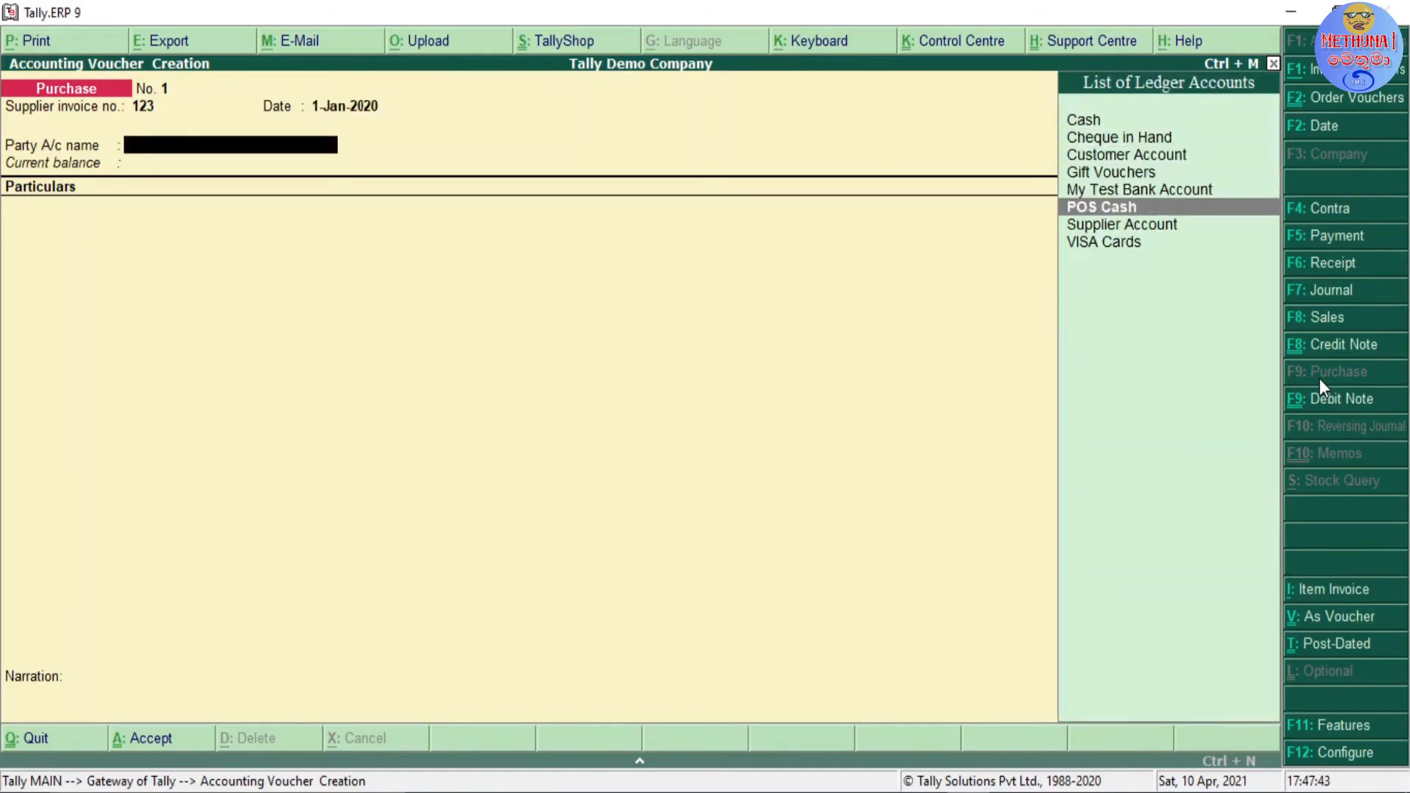
{"action": "key", "text": "Return"}
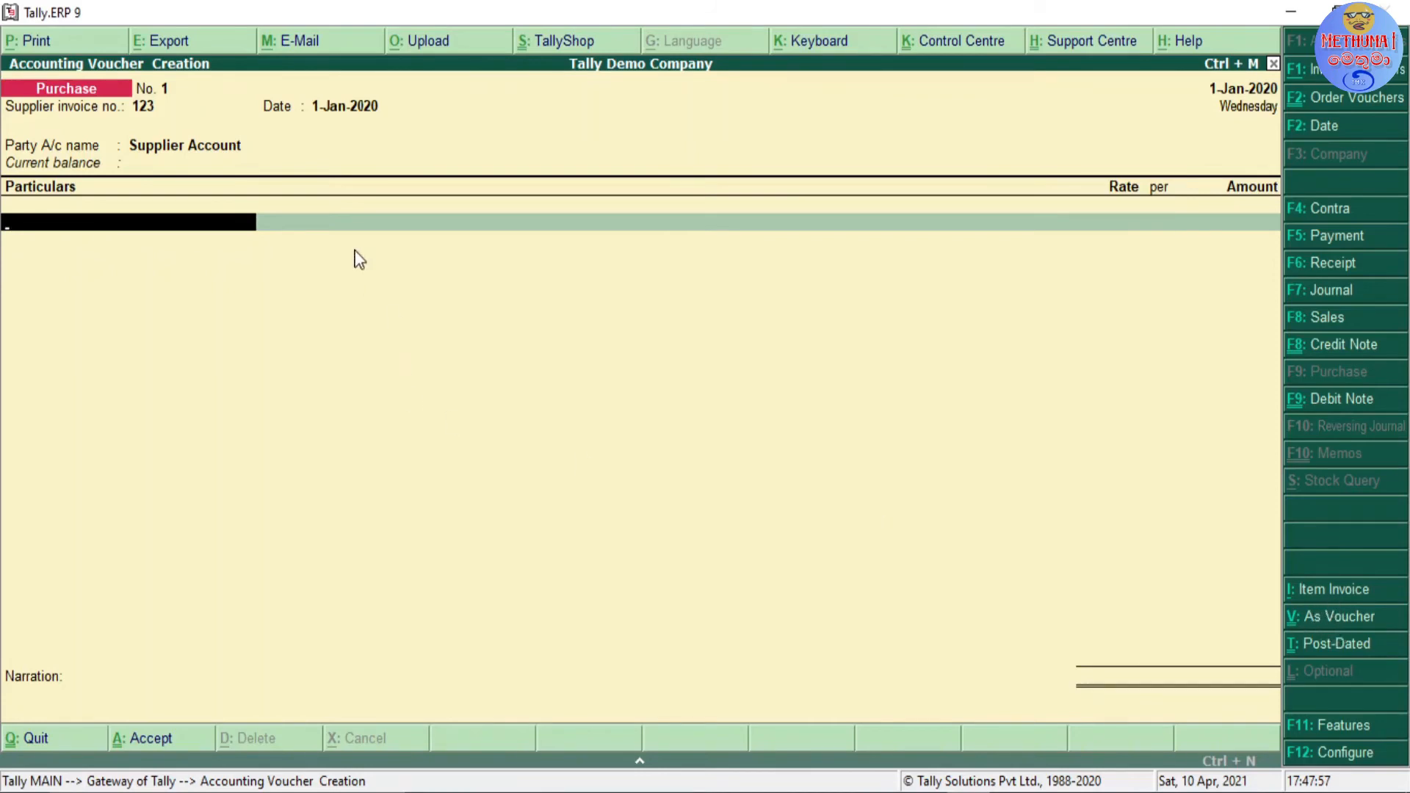
Step: Switch the purchase entry to item invoice mode, trying the voucher layout and returning to the invoice layout
{"action": "left_click", "coordinate": [1328, 597]}
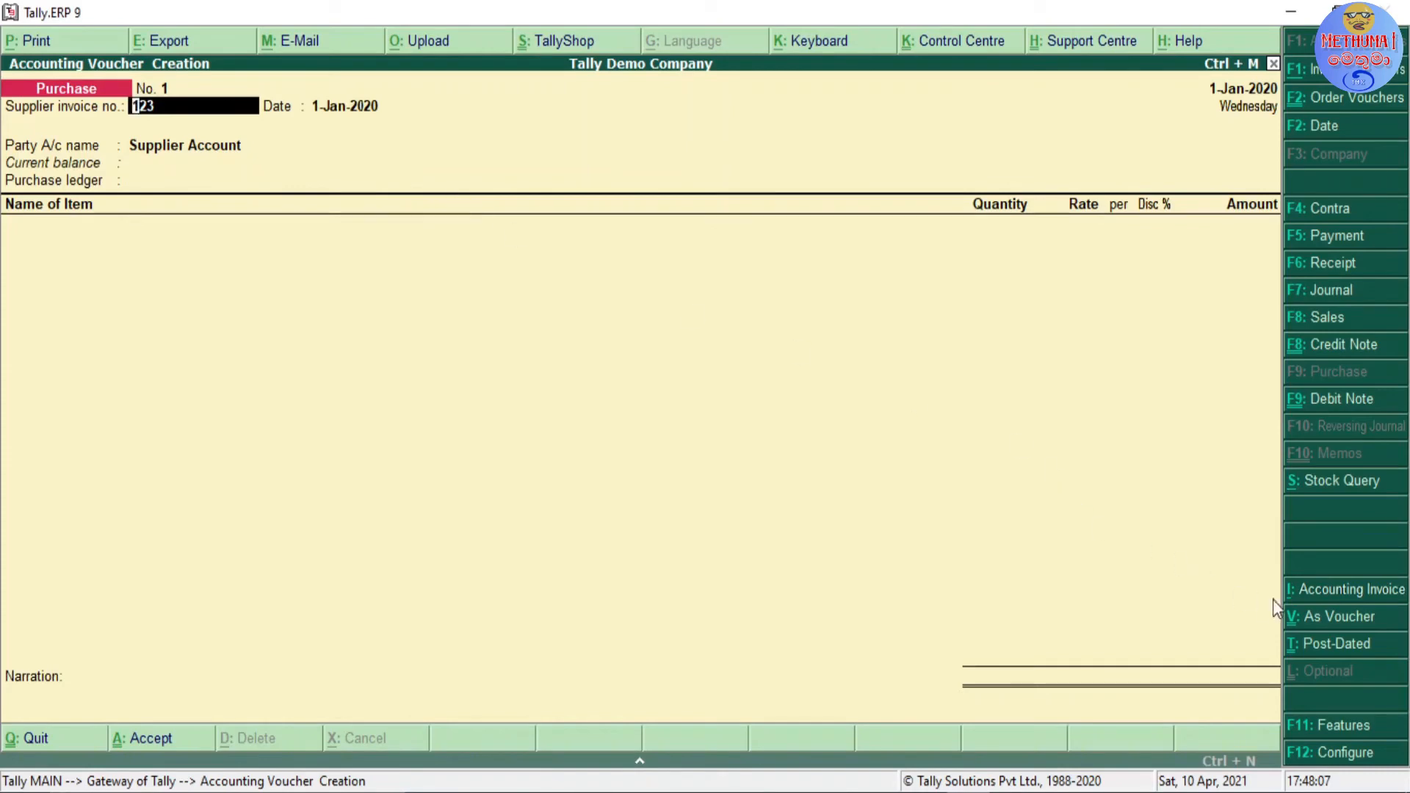
{"action": "left_click", "coordinate": [1328, 620]}
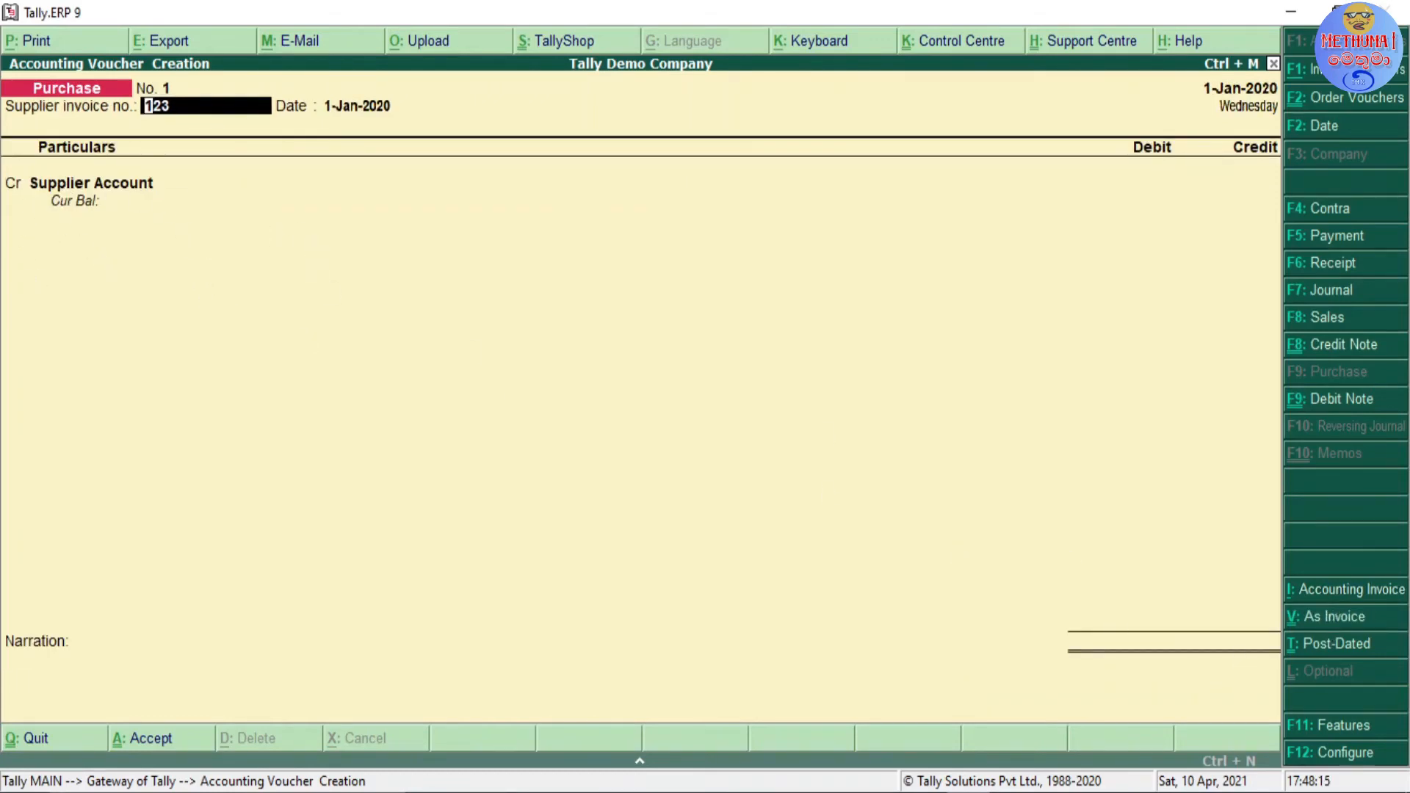
{"action": "left_click", "coordinate": [1316, 617]}
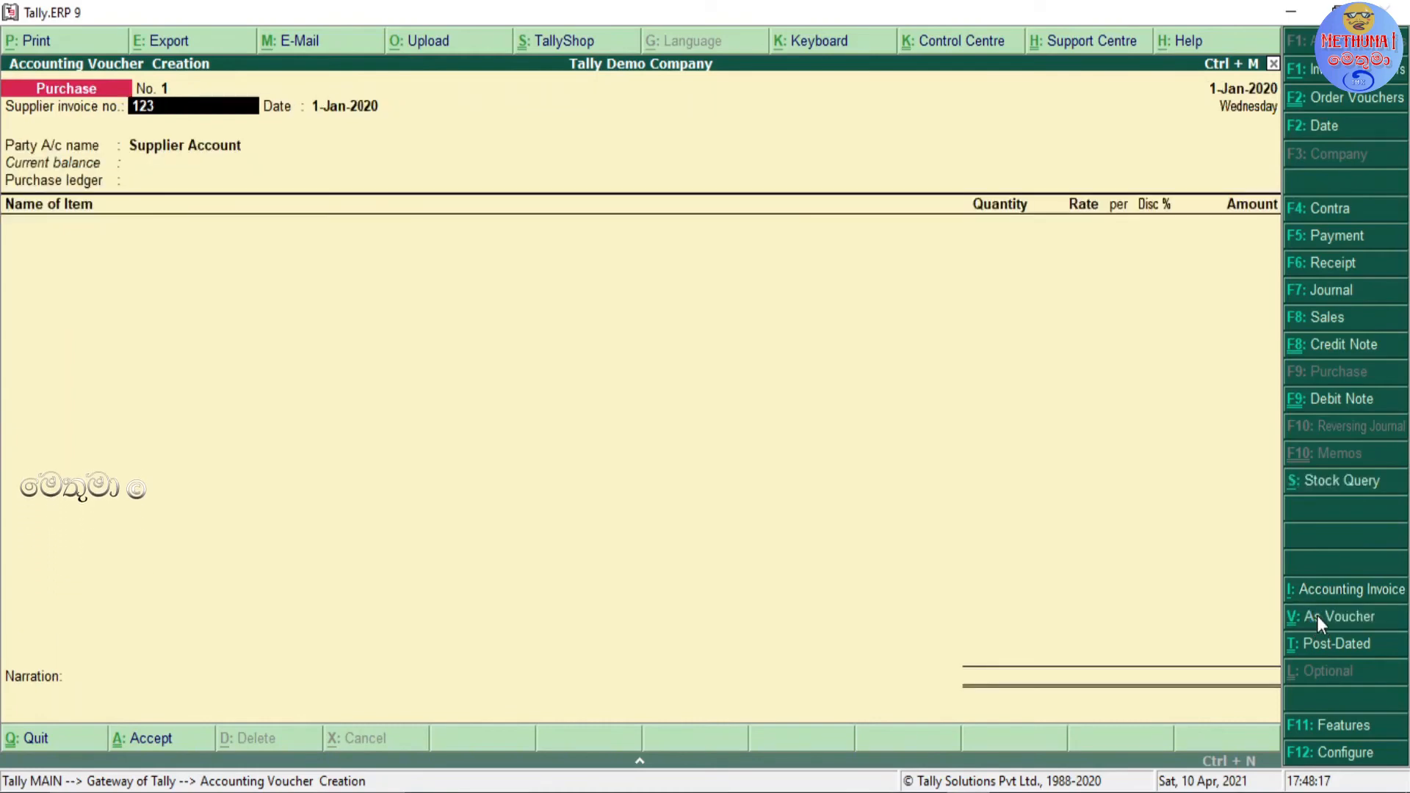
Step: Keep the invoice number, date and party account, and select Purchase of Inventory as the purchase ledger
{"action": "key", "text": "Return"}
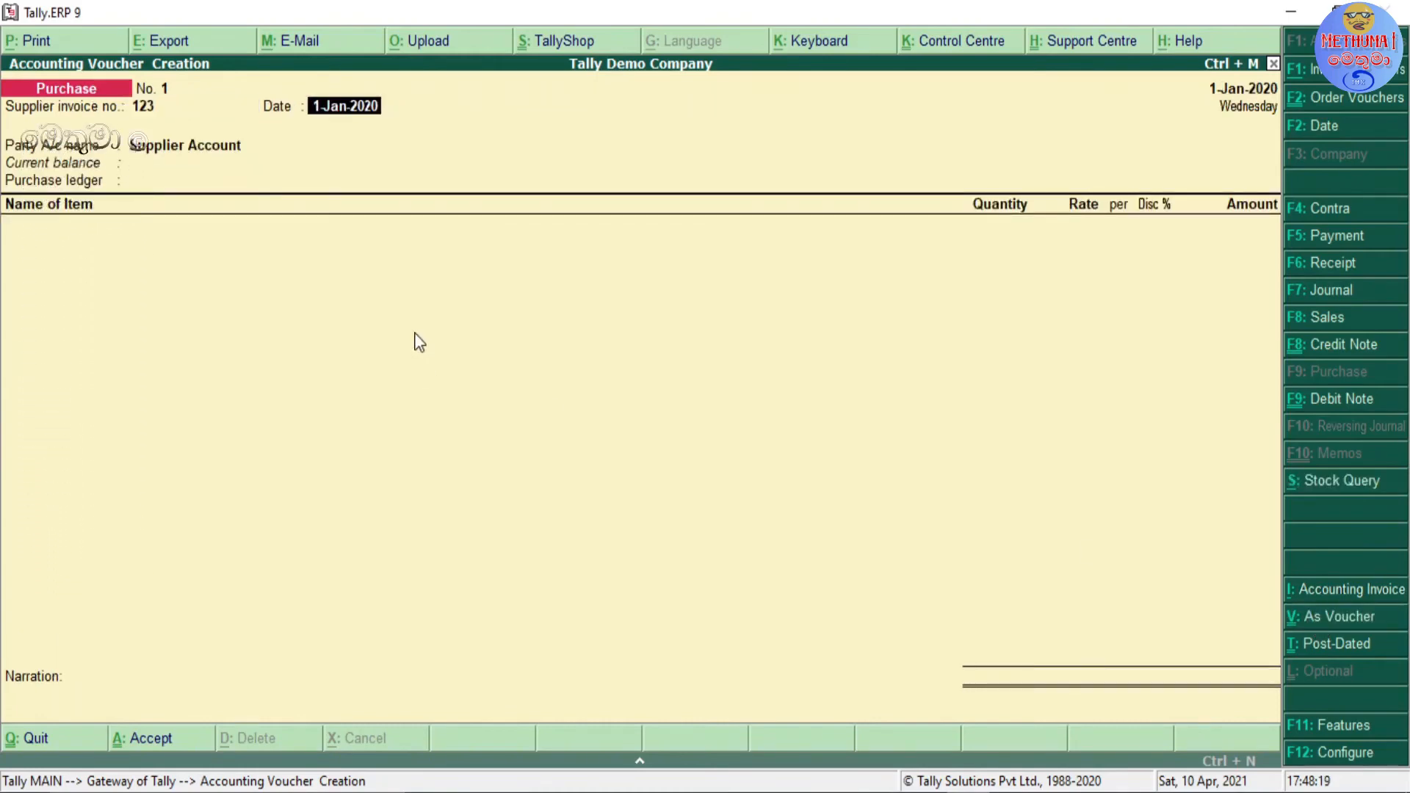
{"action": "key", "text": "Return"}
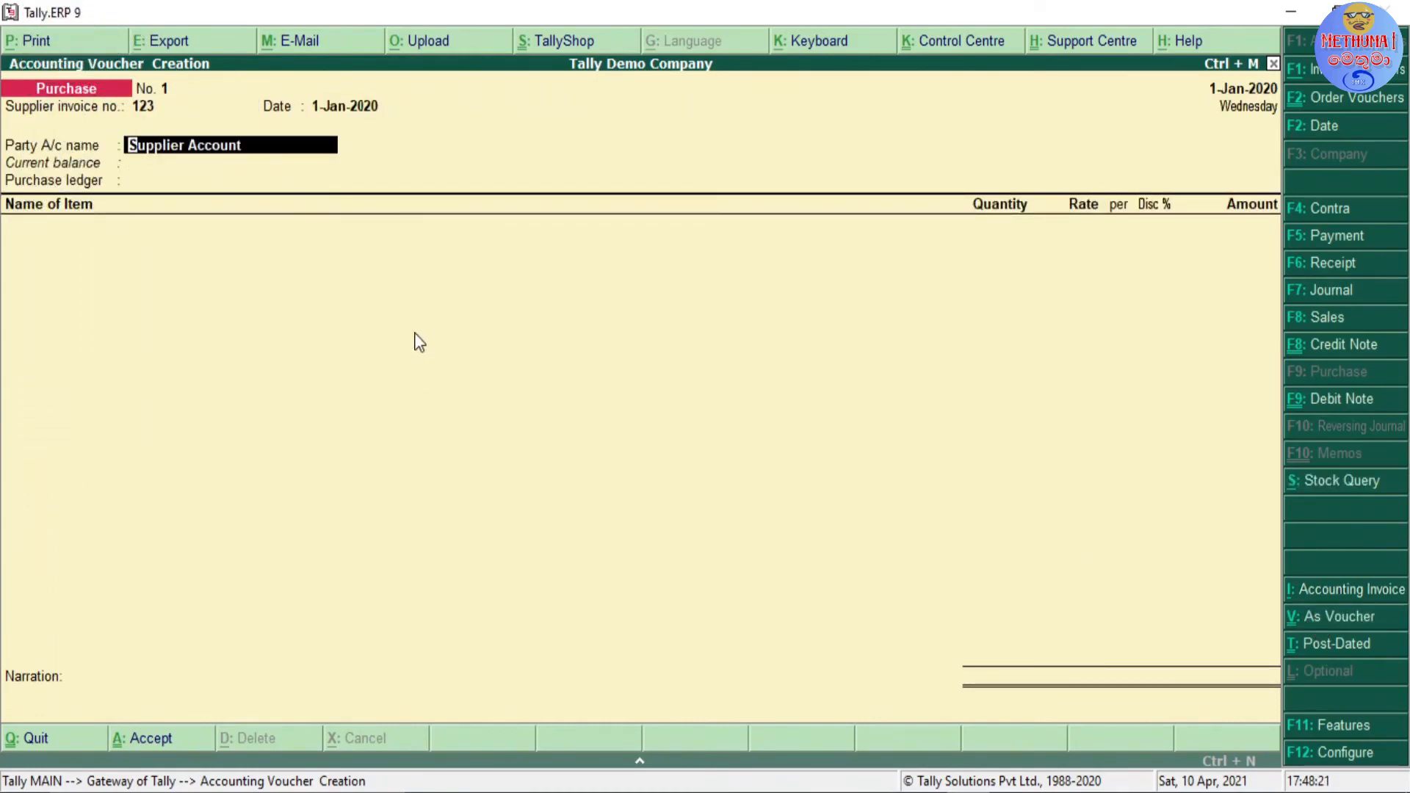
{"action": "key", "text": "Return"}
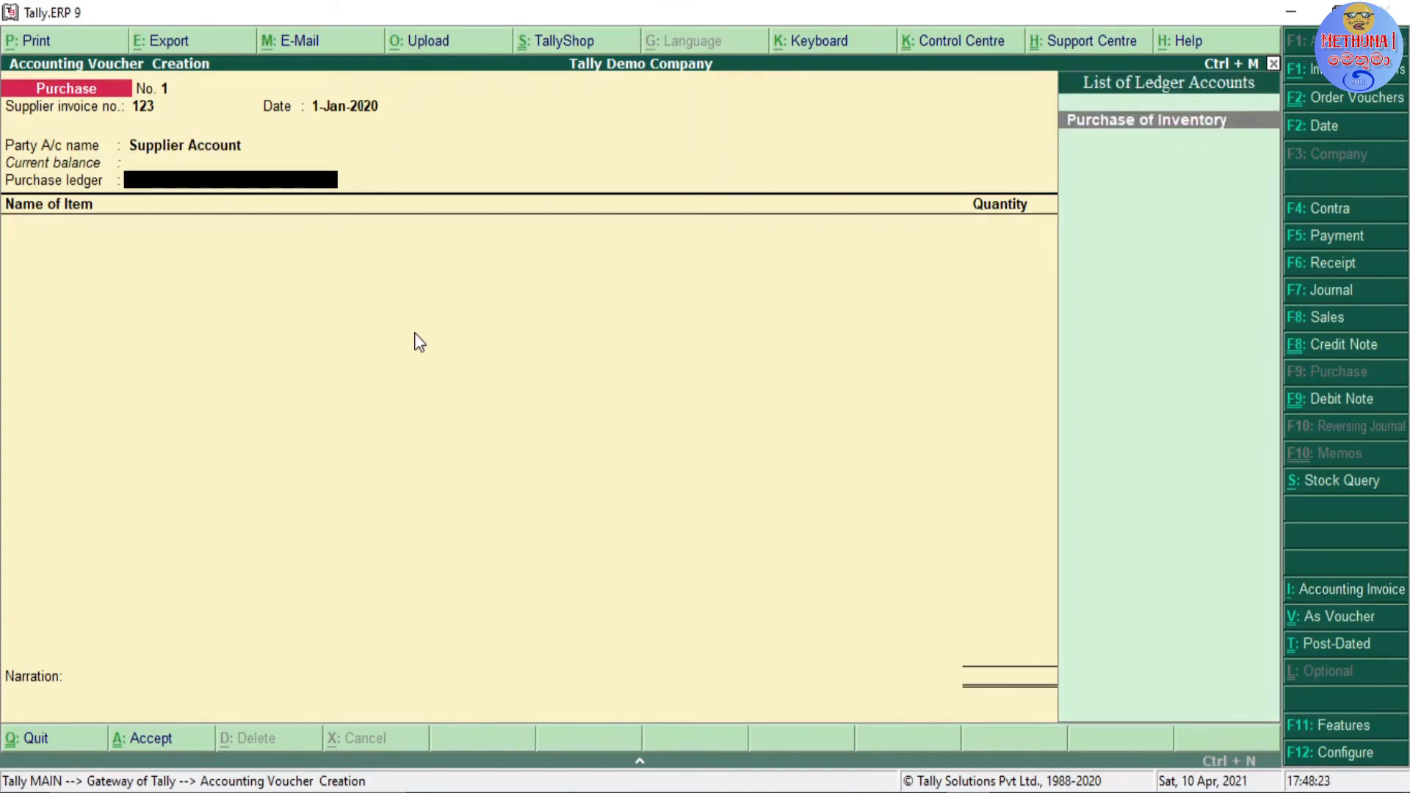
{"action": "key", "text": "Return"}
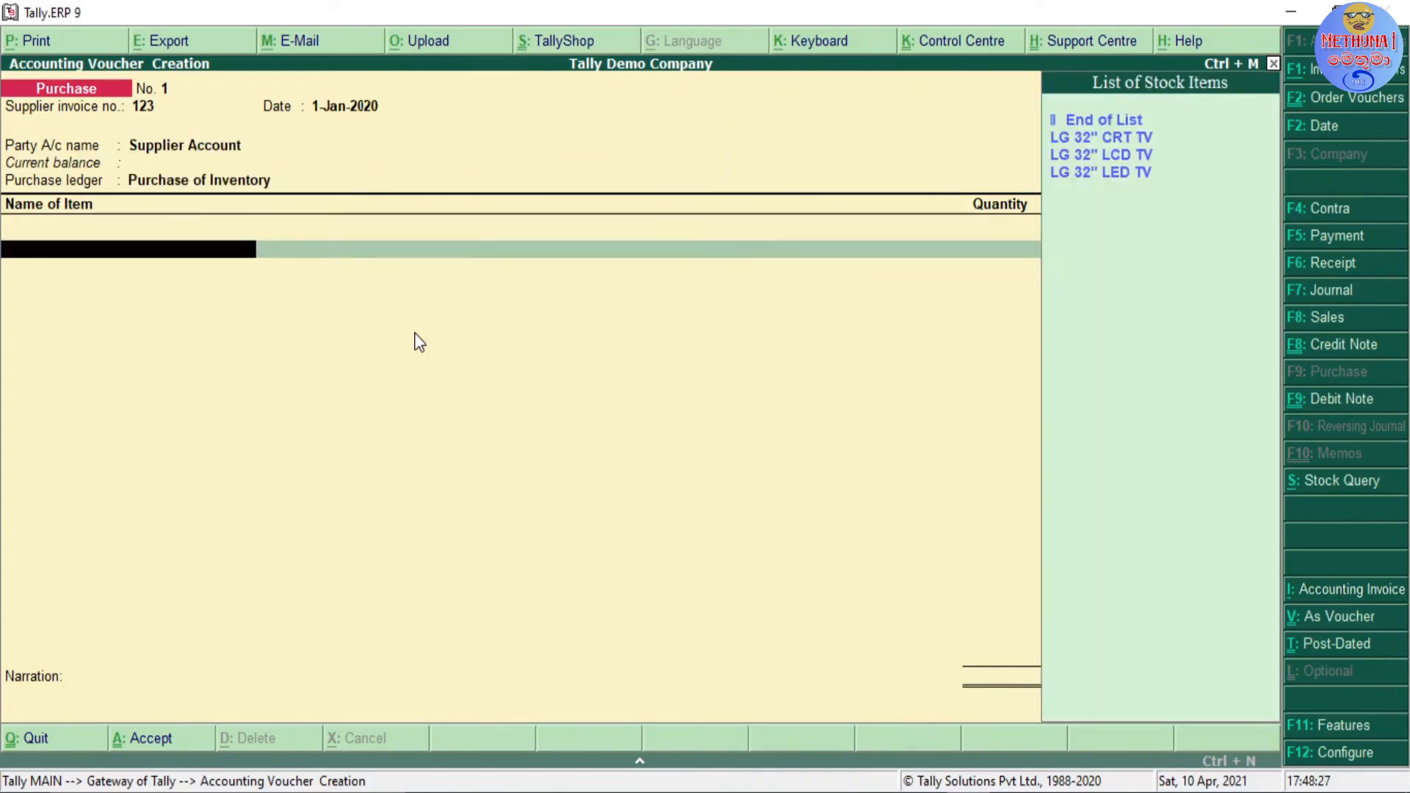
Step: Add LG 32" LCD TV as the purchased item with tracking number 123 and order number Not Applicable
{"action": "key", "text": "Return"}
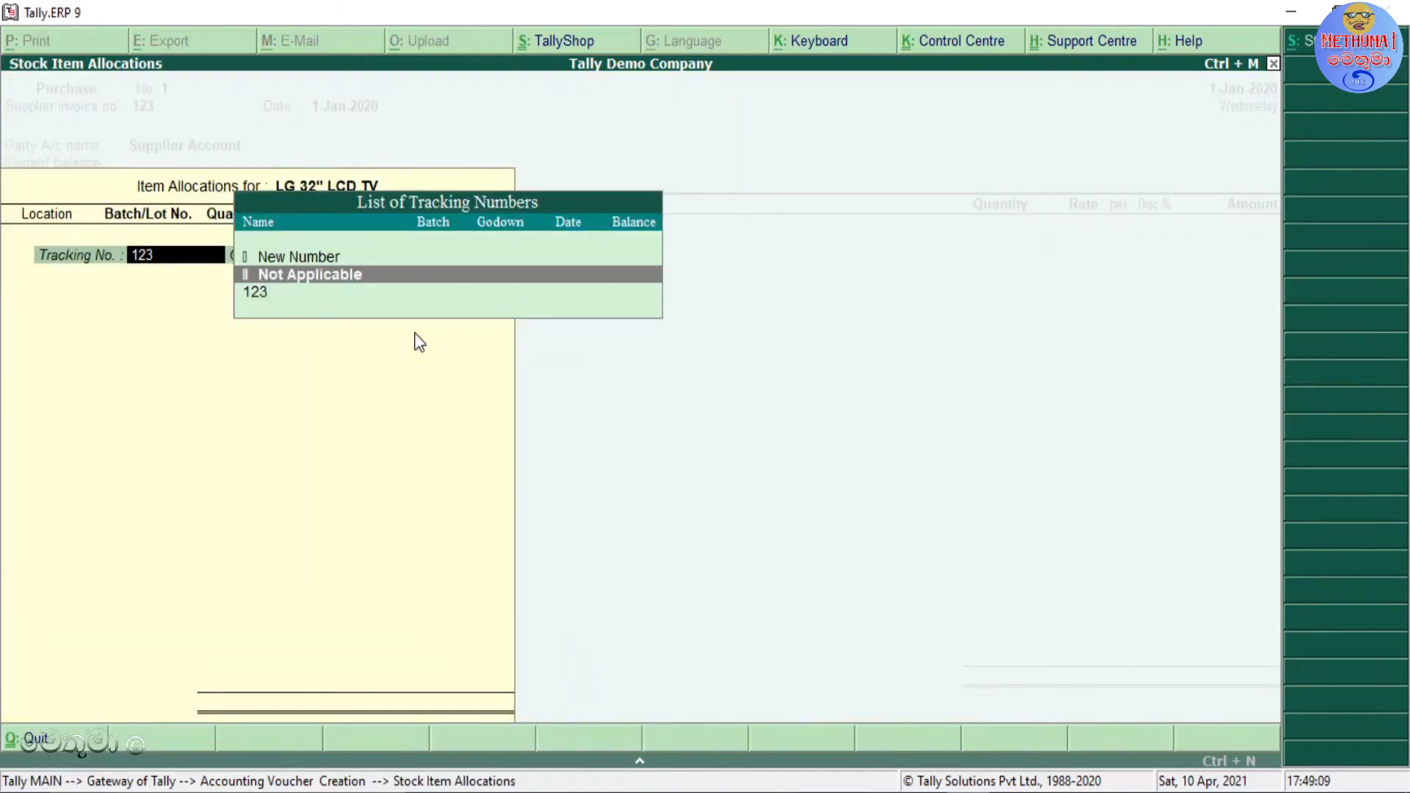
{"action": "key", "text": "Down"}
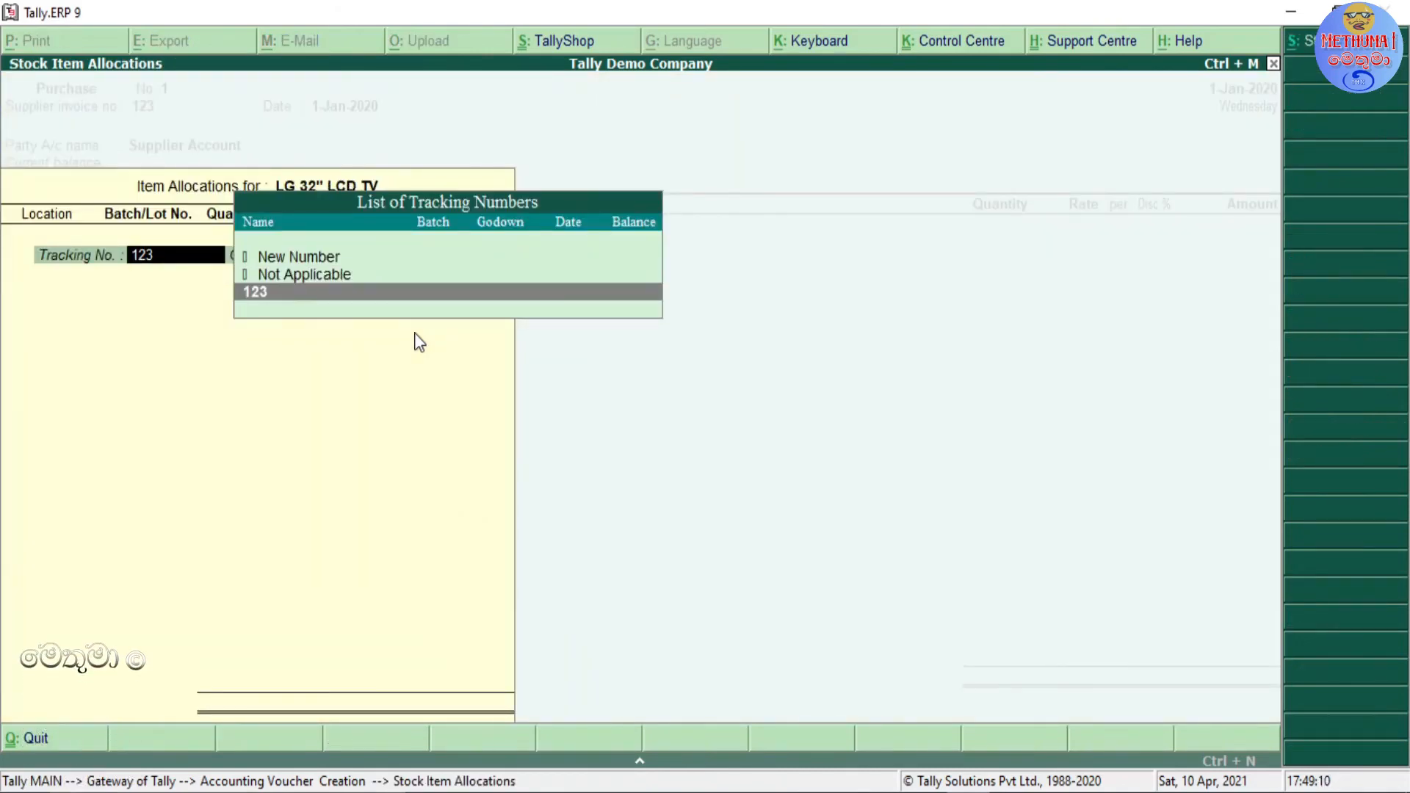
{"action": "key", "text": "Up"}
{"action": "key", "text": "Down"}
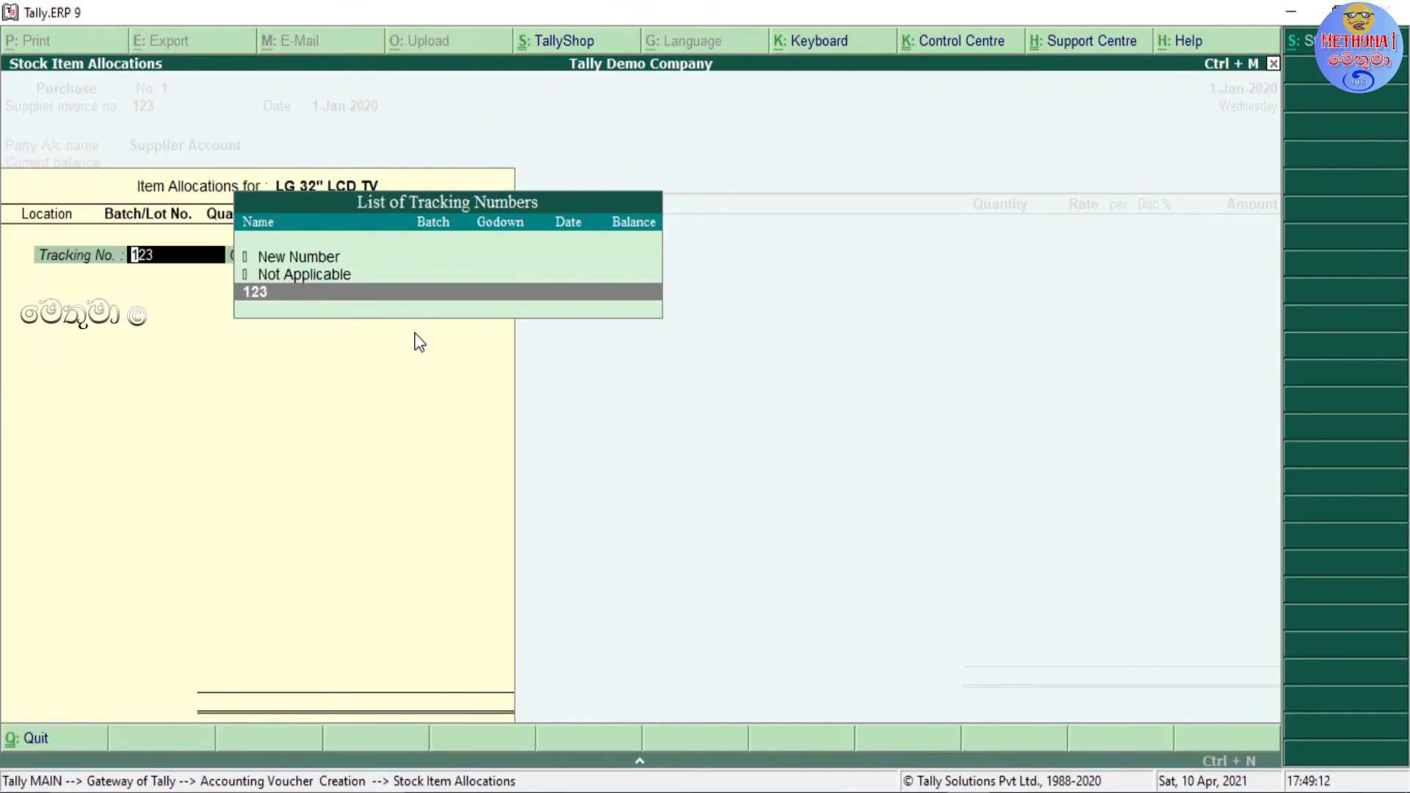
{"action": "key", "text": "Return"}
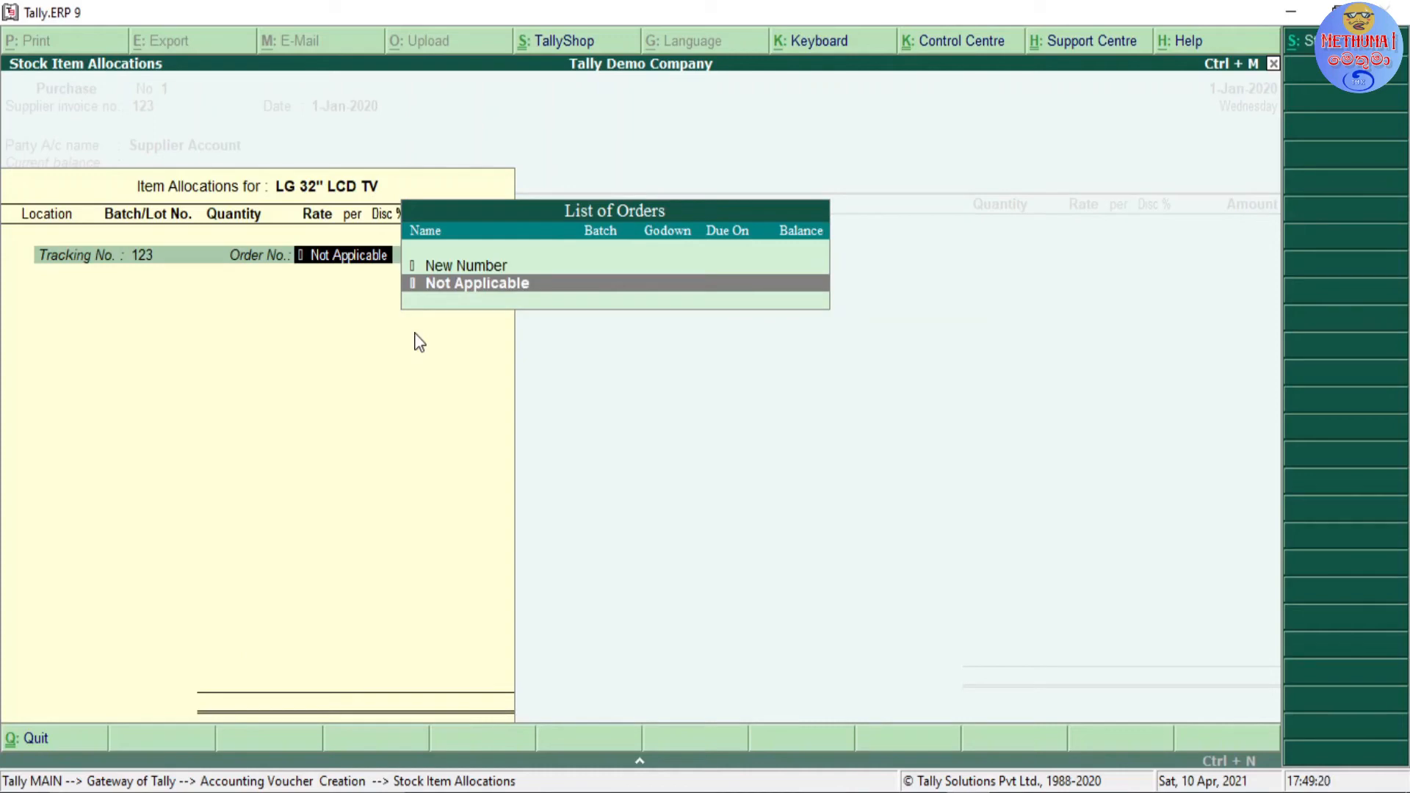
{"action": "key", "text": "Return"}
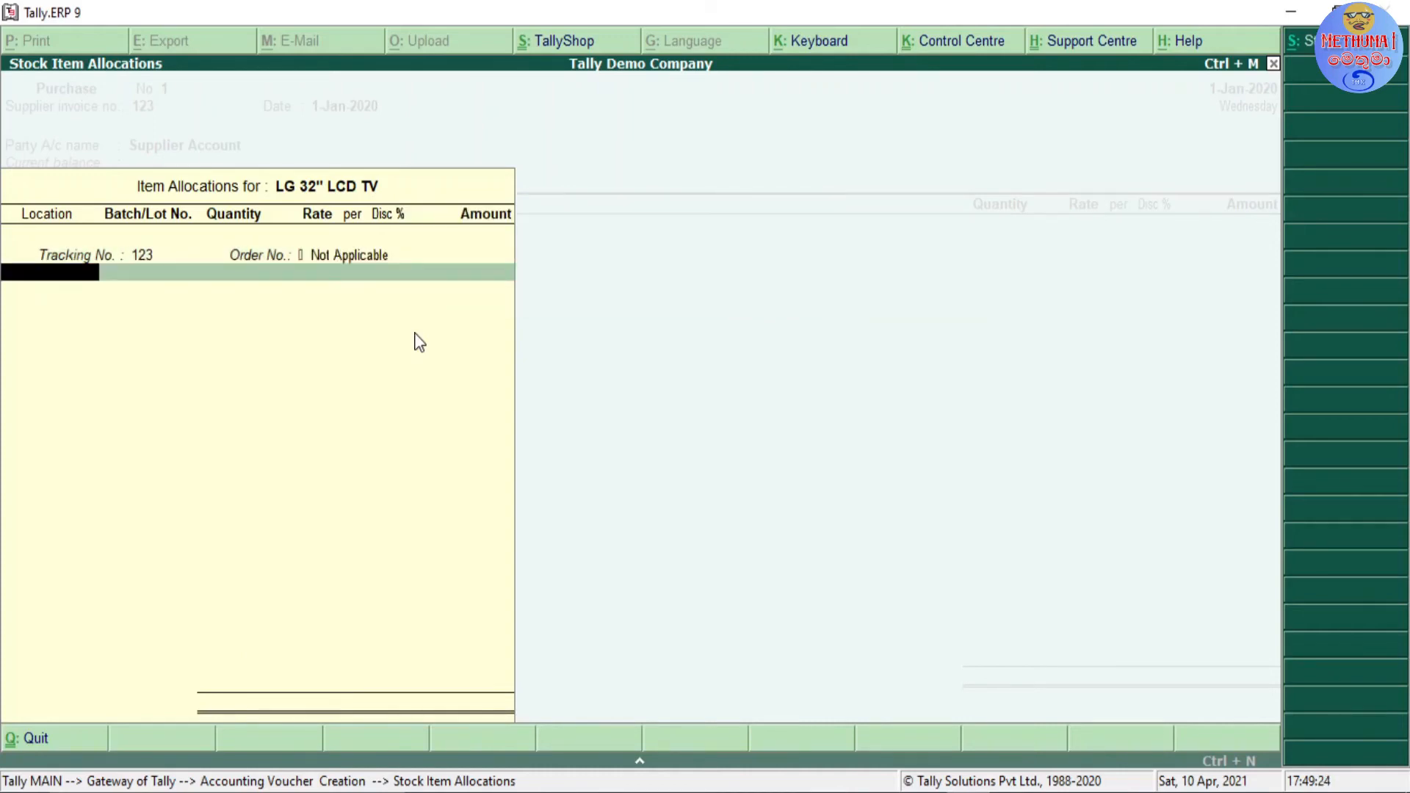
Step: Allocate the LG 32" LCD TV to Main Location under a new batch number SN0001
{"action": "key", "text": "space"}
{"action": "key", "text": "Down"}
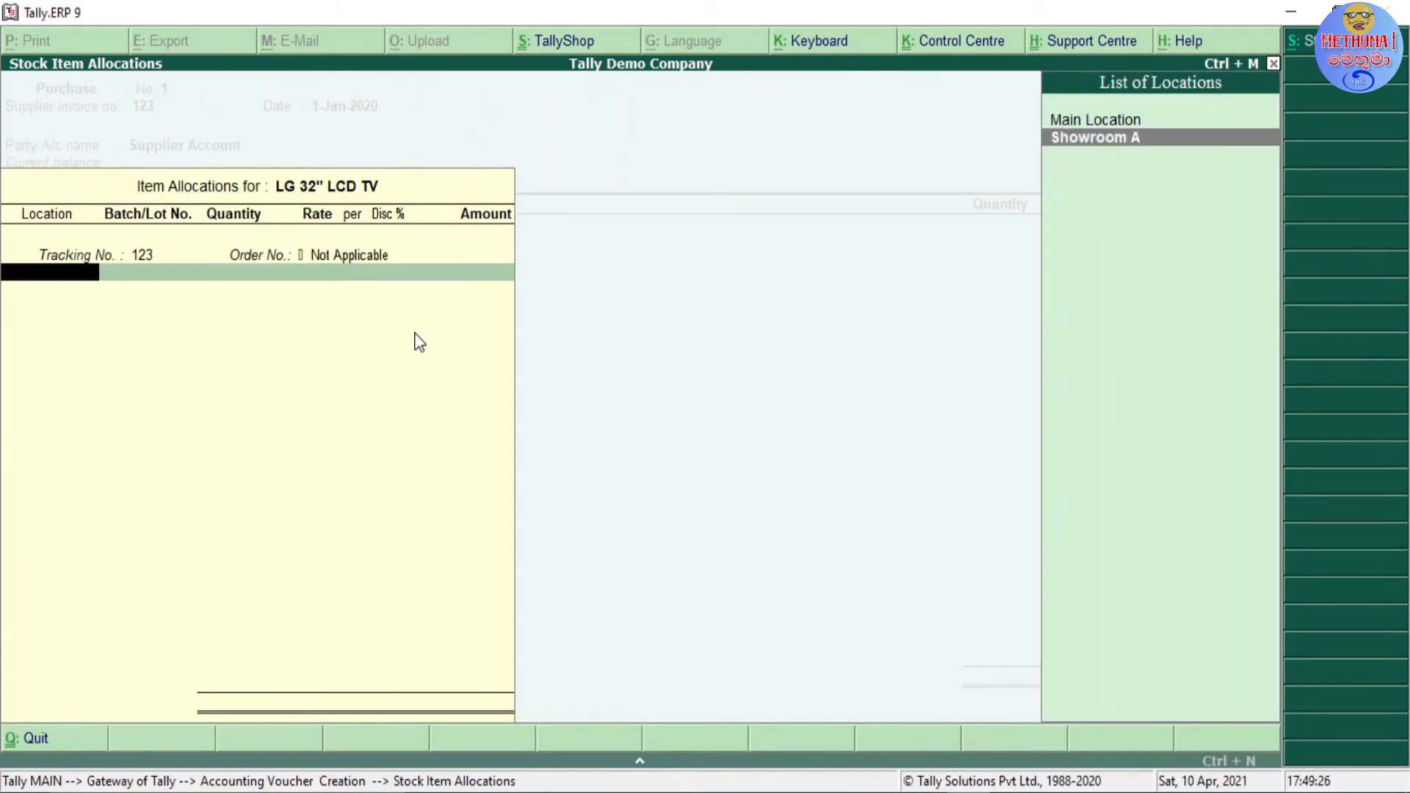
{"action": "key", "text": "Up"}
{"action": "key", "text": "Return"}
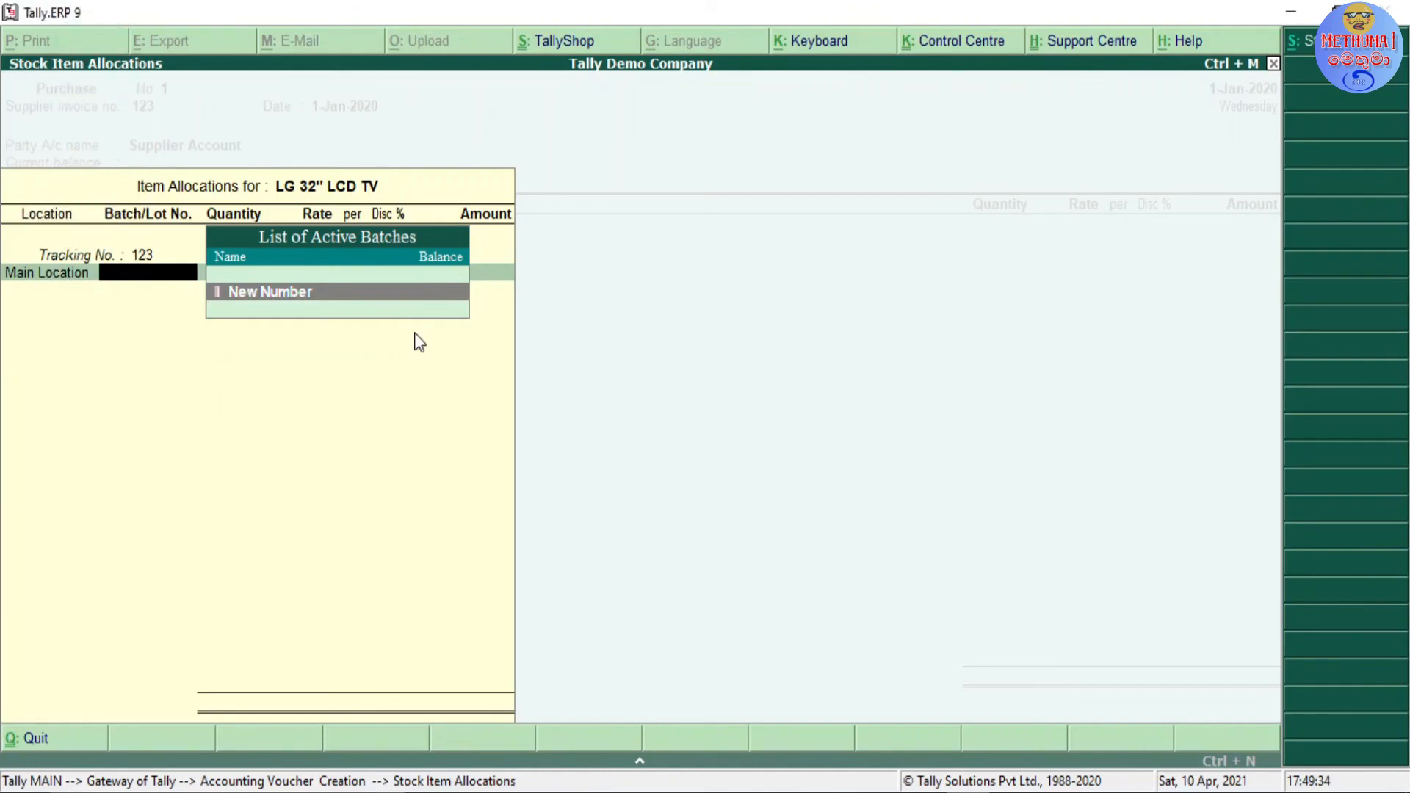
{"action": "key", "text": "Return"}
{"action": "type", "text": "SN0001"}
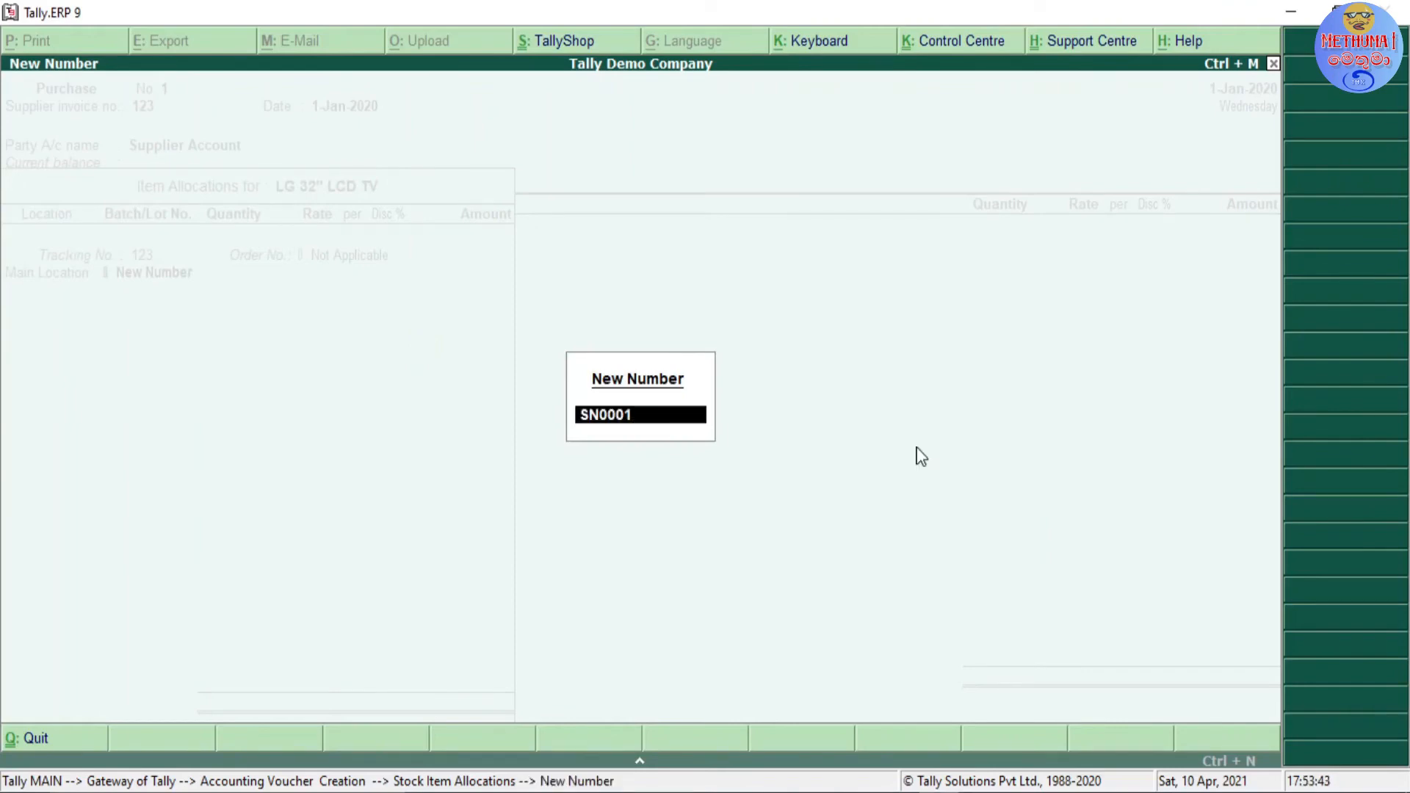
{"action": "key", "text": "Return"}
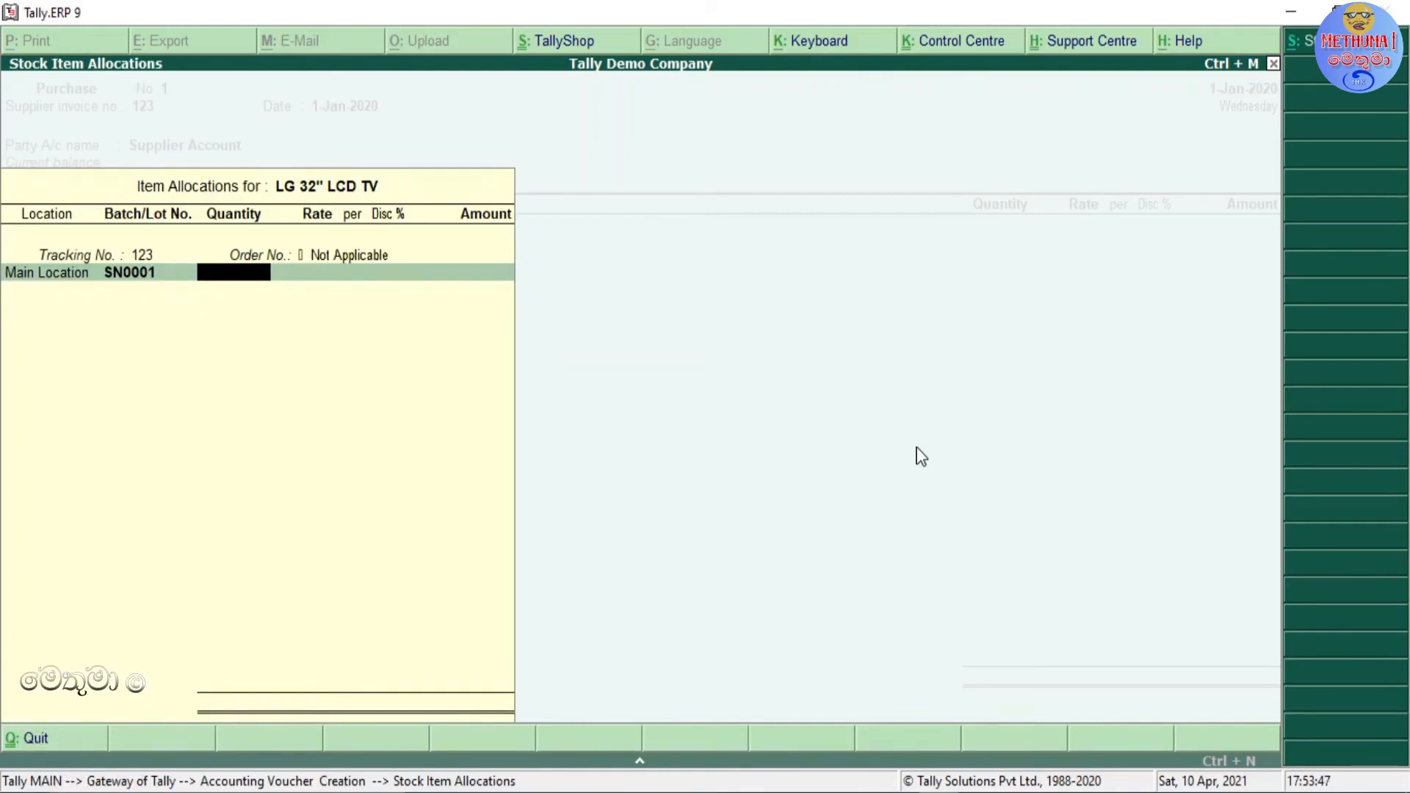
Step: Set batch SN0001 to a quantity of 1 Nos at a rate of 28,250 and accept the amount
{"action": "type", "text": "1"}
{"action": "key", "text": "Return"}
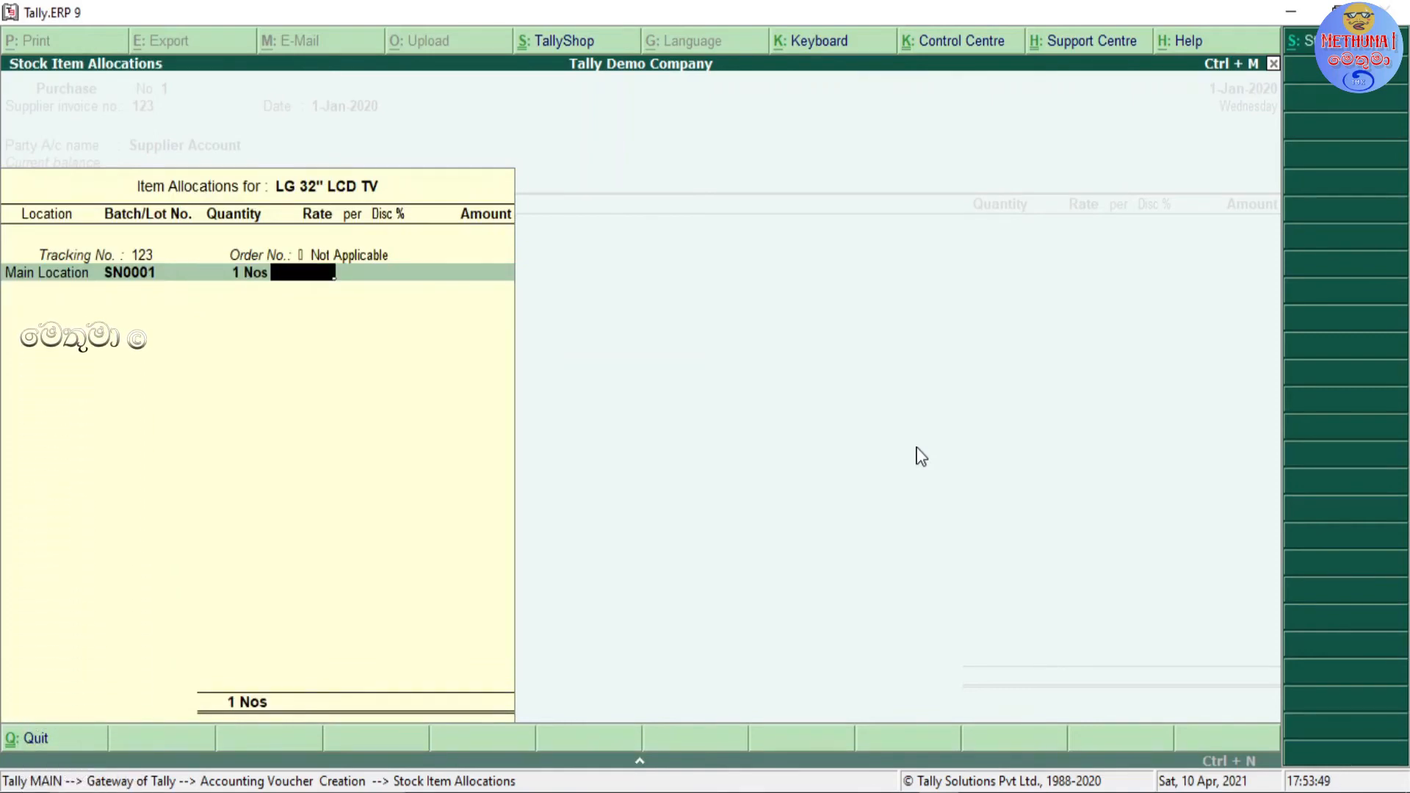
{"action": "type", "text": "3"}
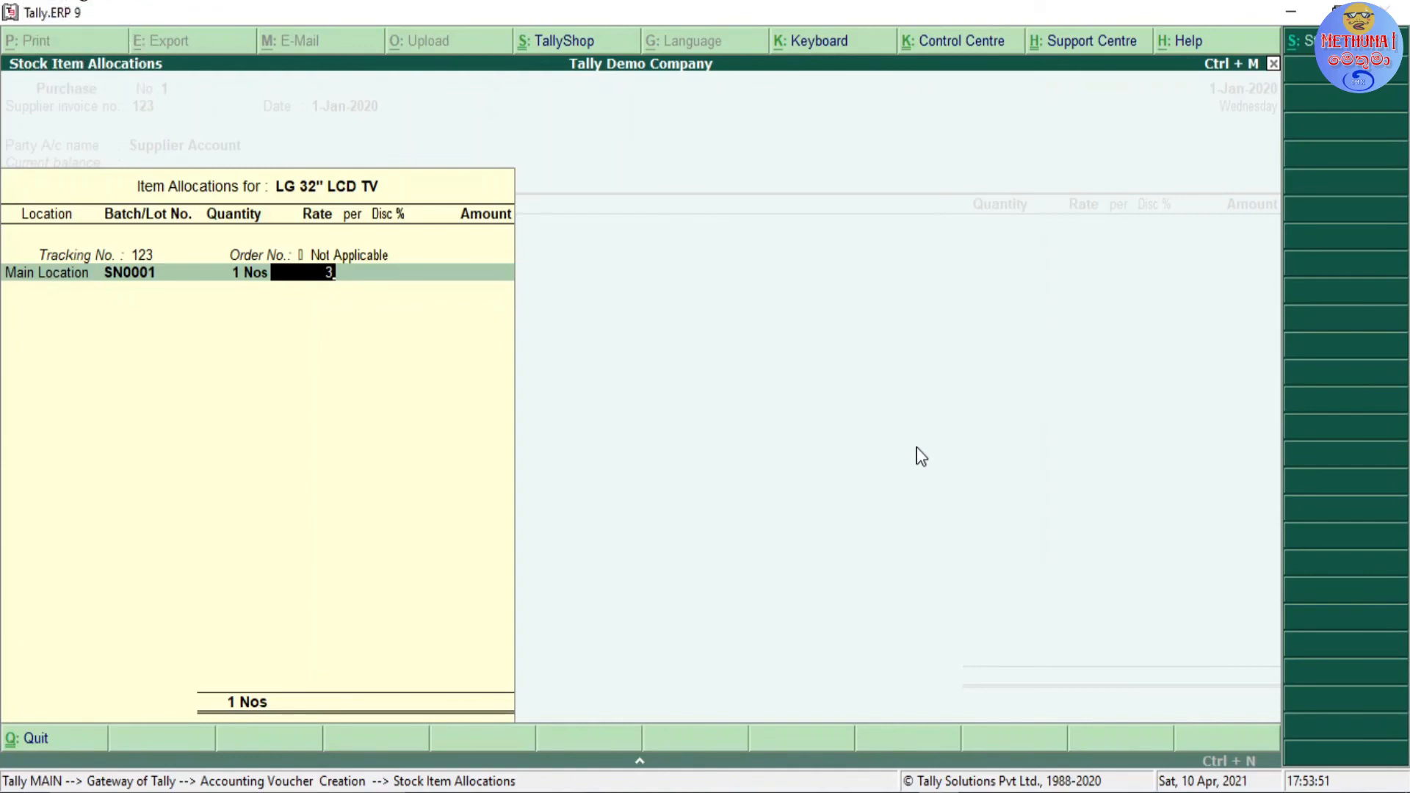
{"action": "type", "text": "28250"}
{"action": "key", "text": "Return"}
{"action": "key", "text": "Return"}
{"action": "key", "text": "Return"}
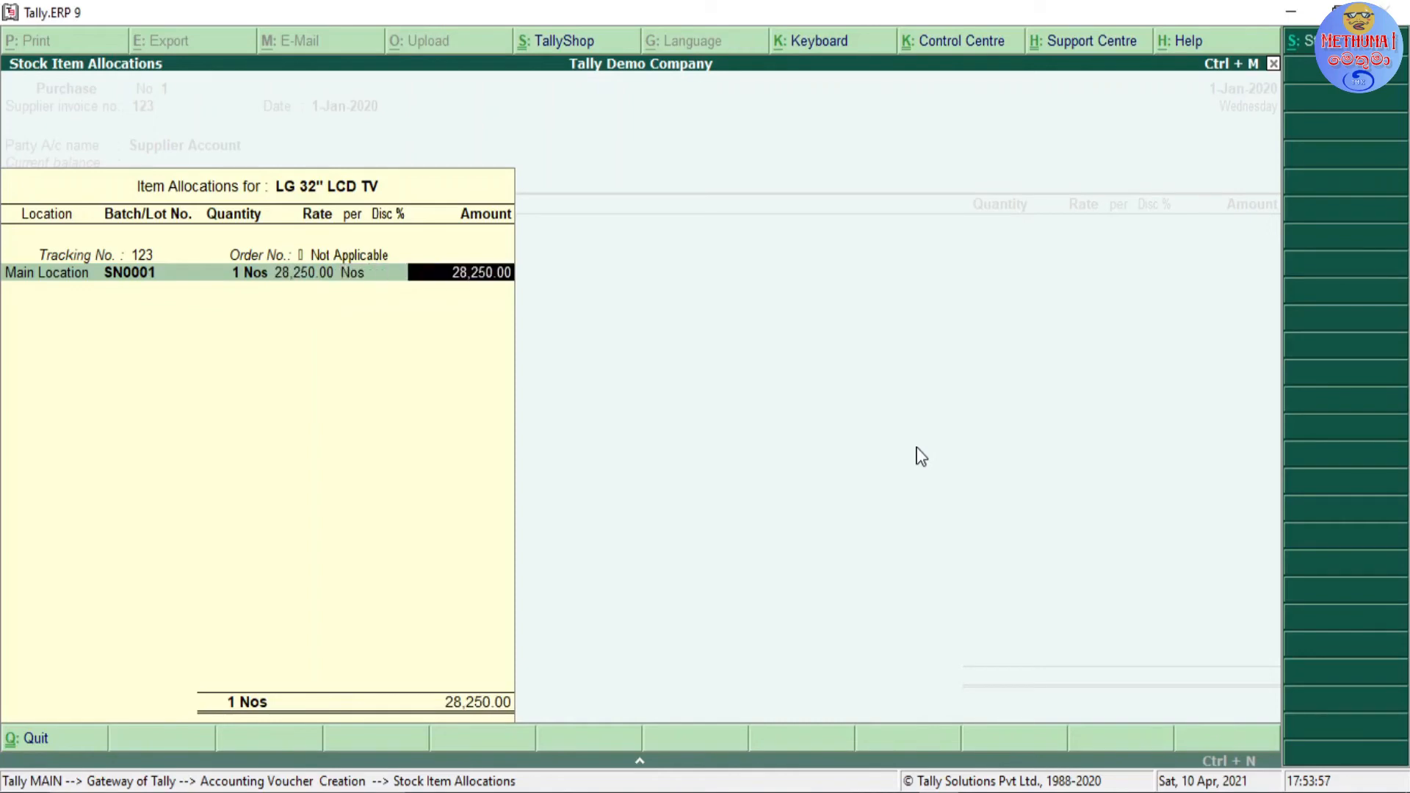
{"action": "key", "text": "Return"}
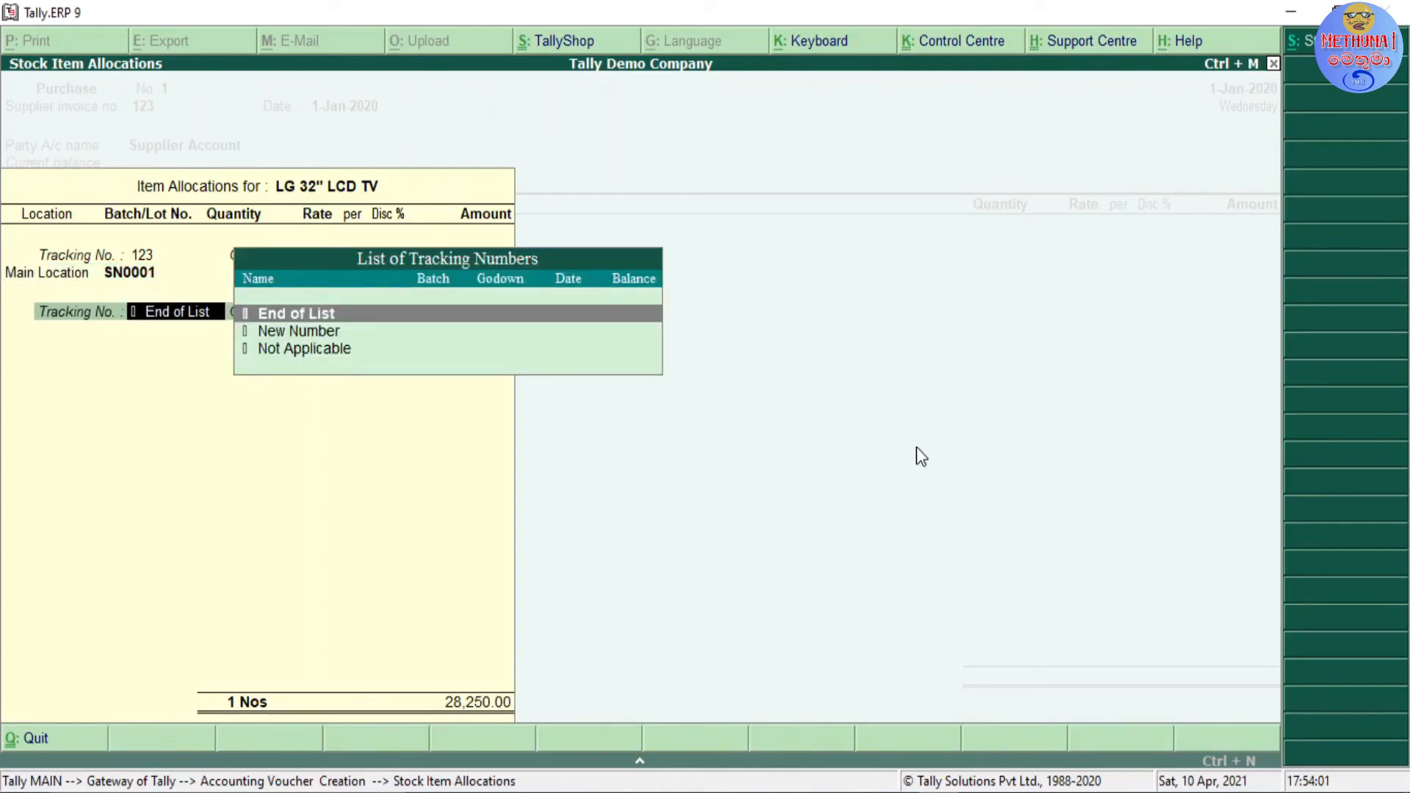
Step: Start a second allocation line with a new tracking number 123 and order number Not Applicable
{"action": "key", "text": "Down"}
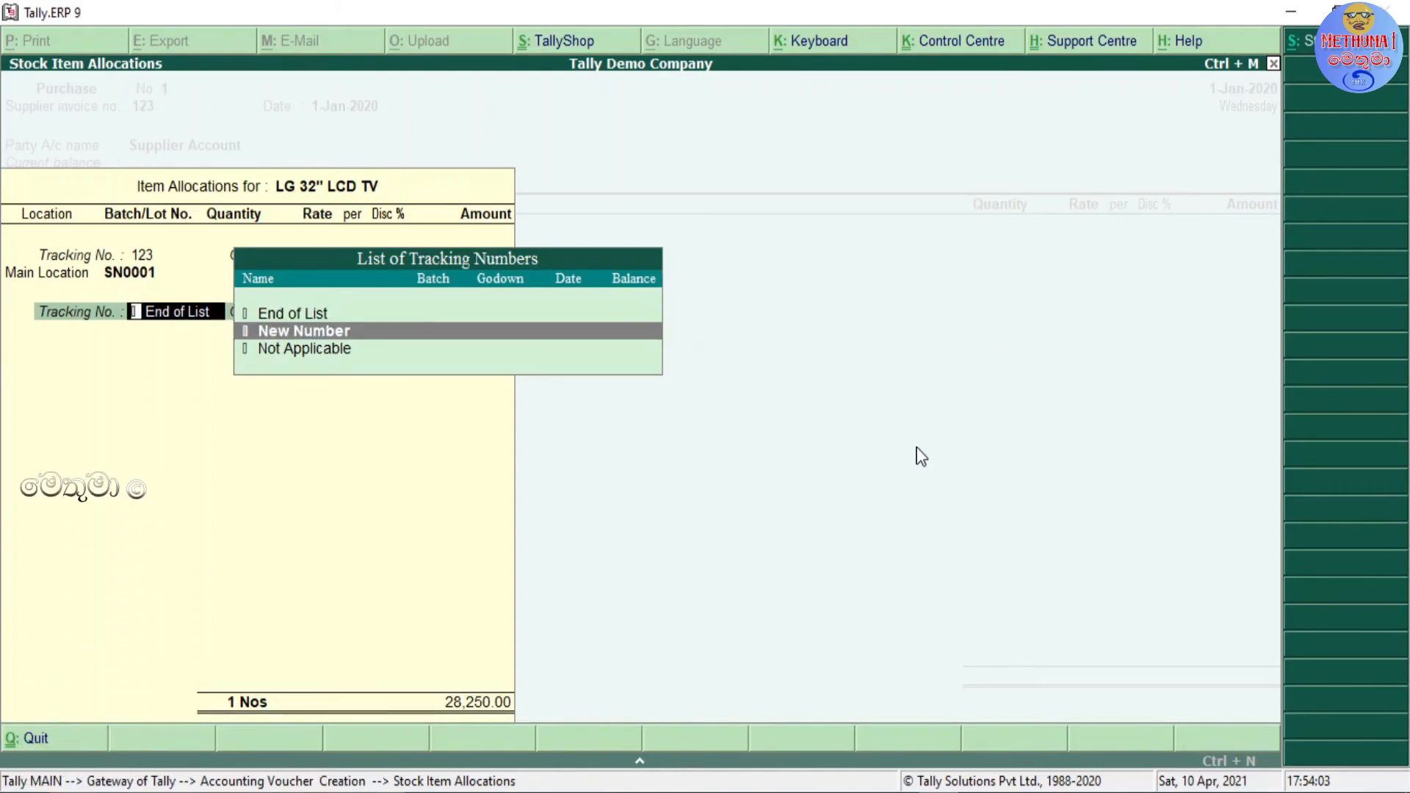
{"action": "key", "text": "Return"}
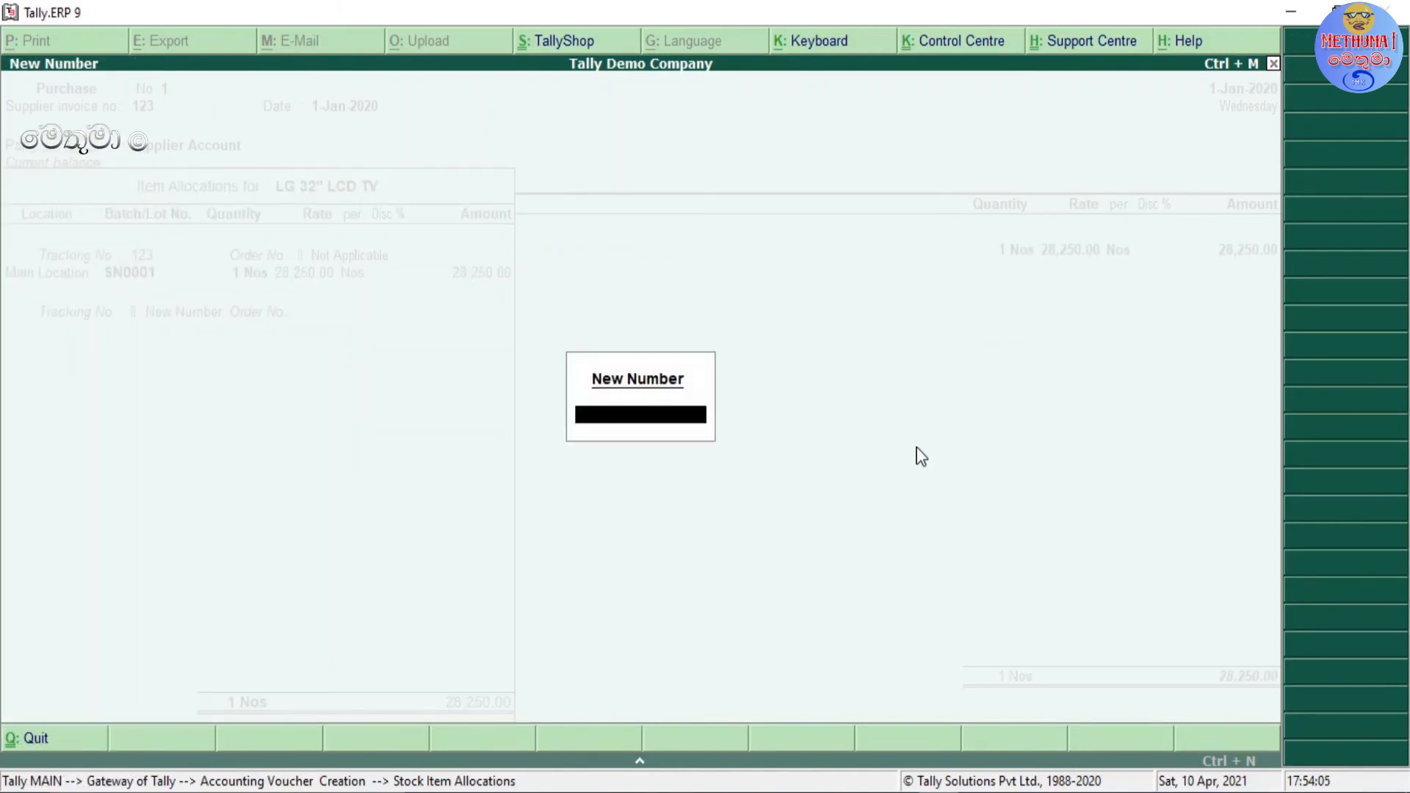
{"action": "type", "text": "123"}
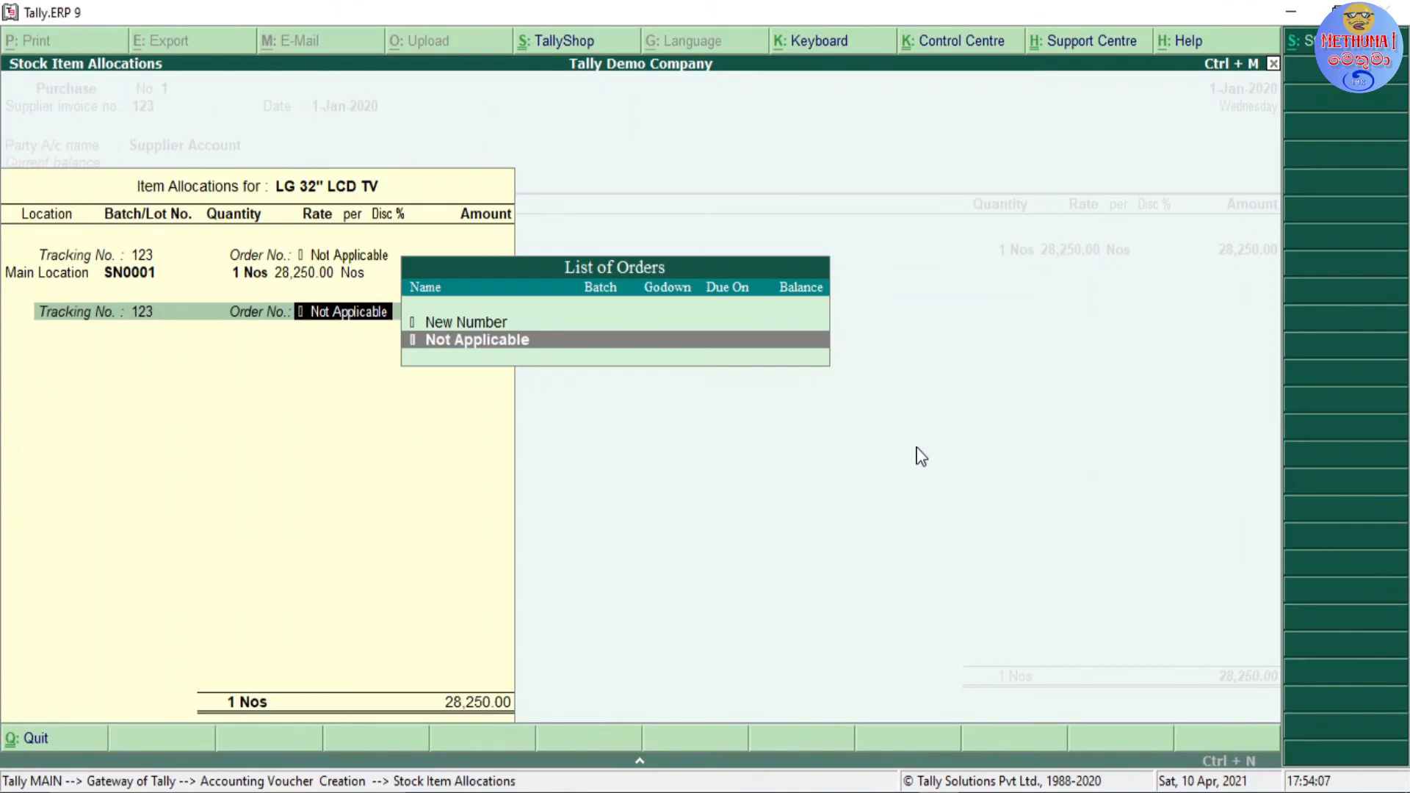
{"action": "key", "text": "Return"}
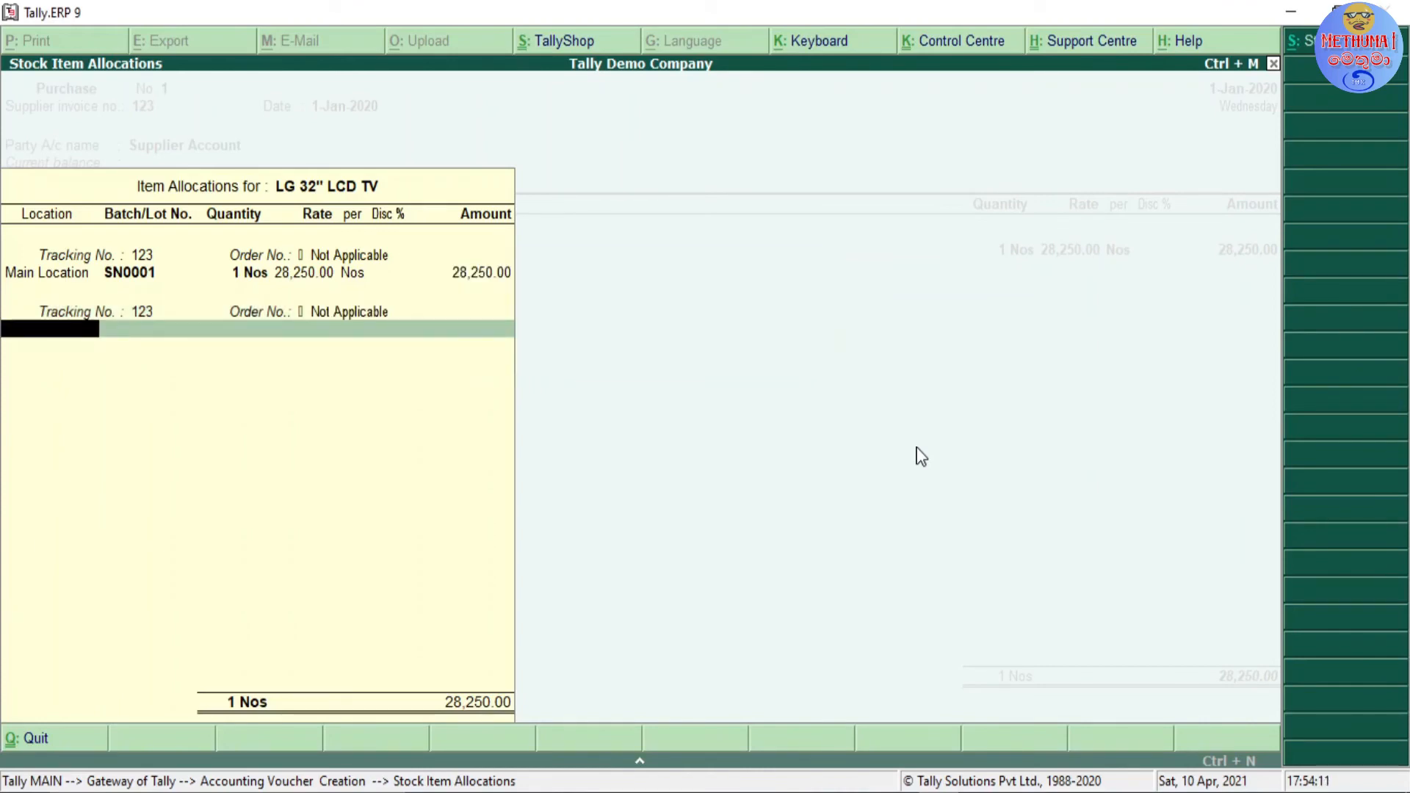
Step: Allocate 1 Nos at 28,250 to Main Location under a new batch number SN00002
{"action": "type", "text": "MA"}
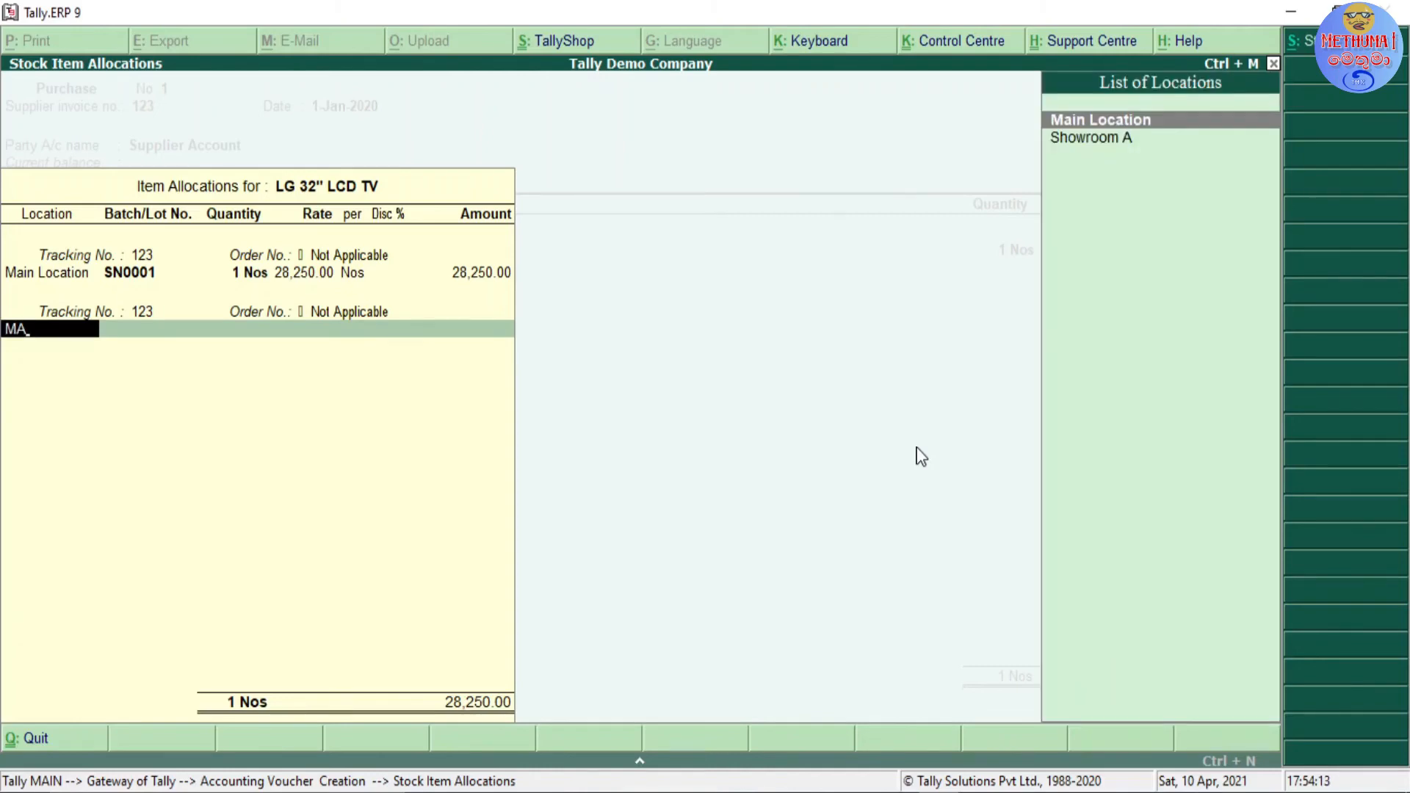
{"action": "key", "text": "Return"}
{"action": "key", "text": "Return"}
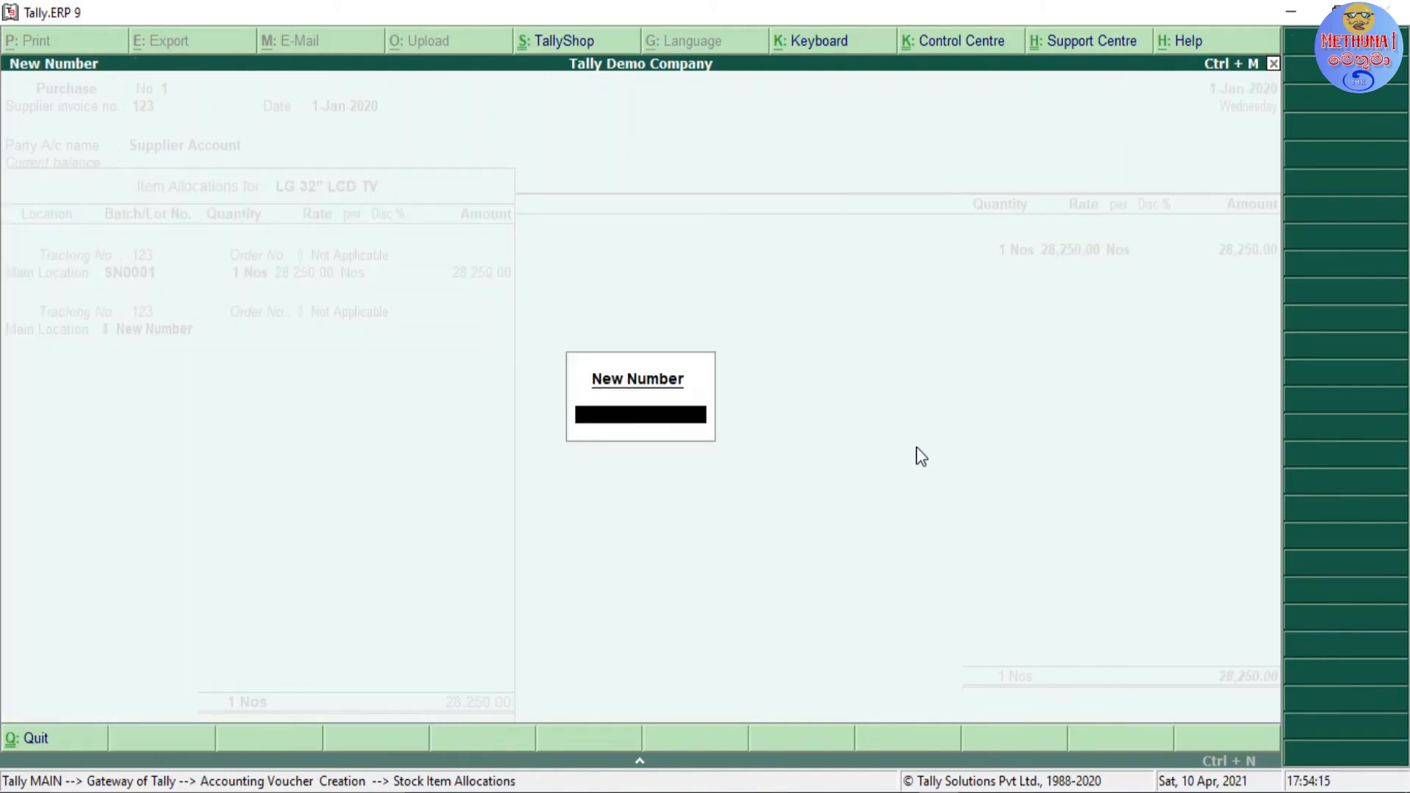
{"action": "type", "text": "SN00002"}
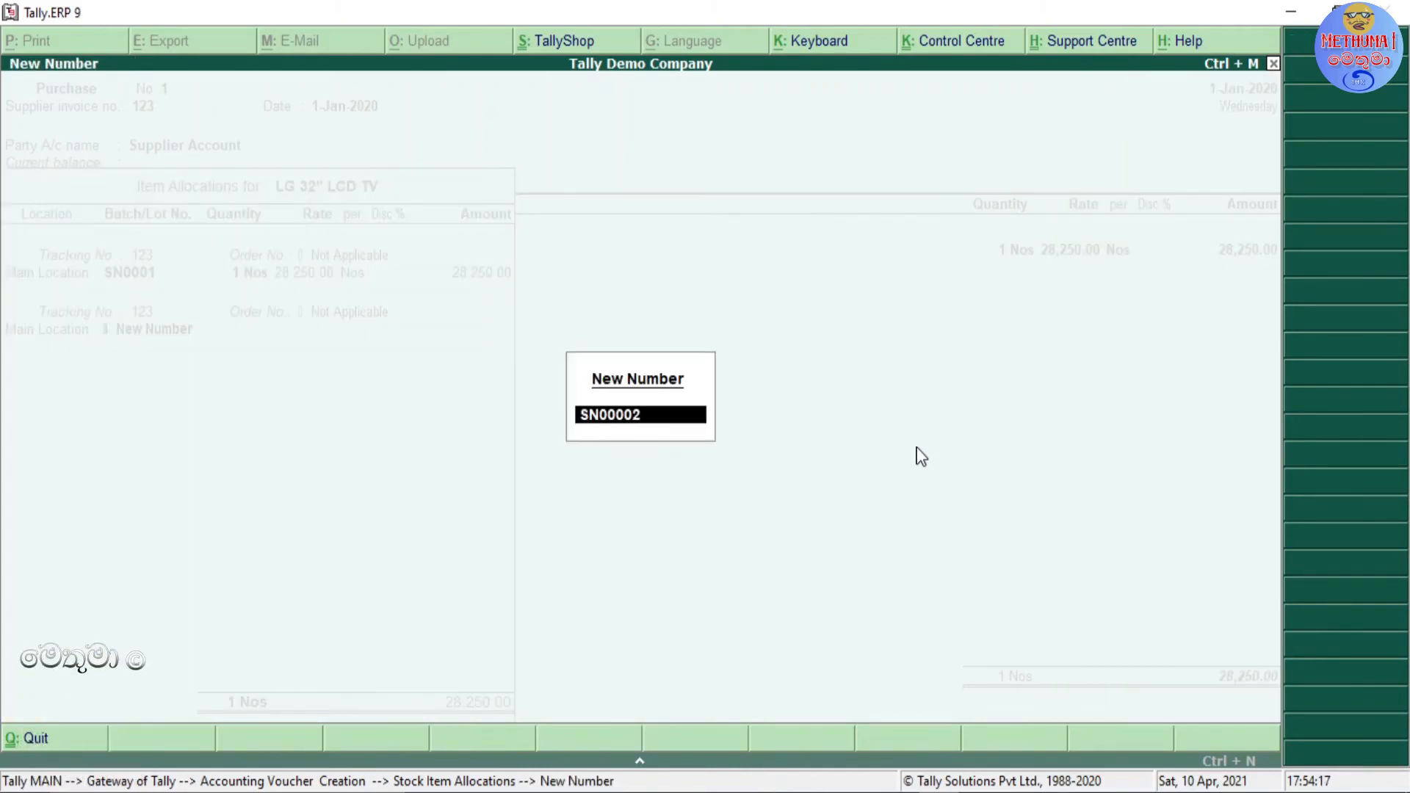
{"action": "key", "text": "Return"}
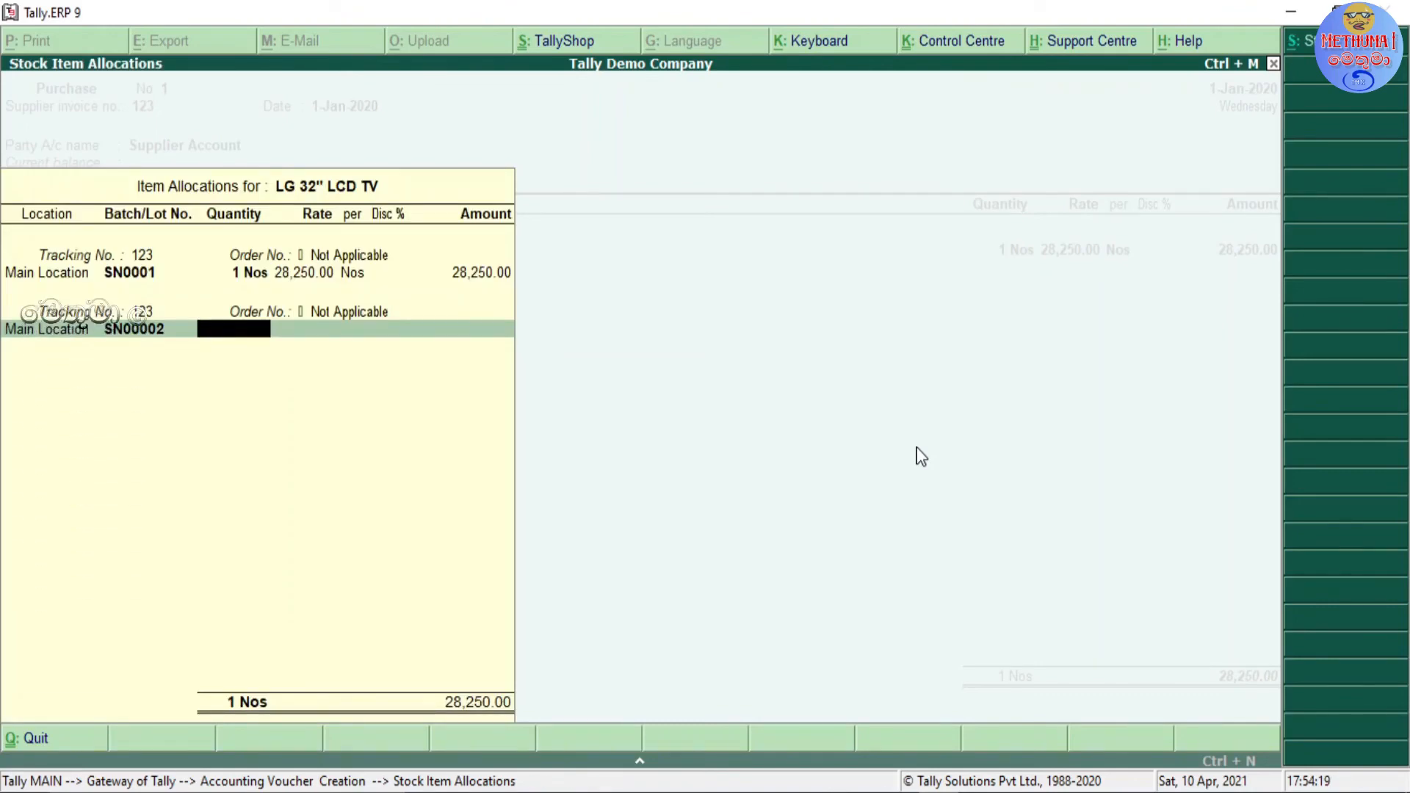
{"action": "type", "text": "1"}
{"action": "key", "text": "Return"}
{"action": "key", "text": "Return"}
{"action": "key", "text": "Return"}
{"action": "key", "text": "Return"}
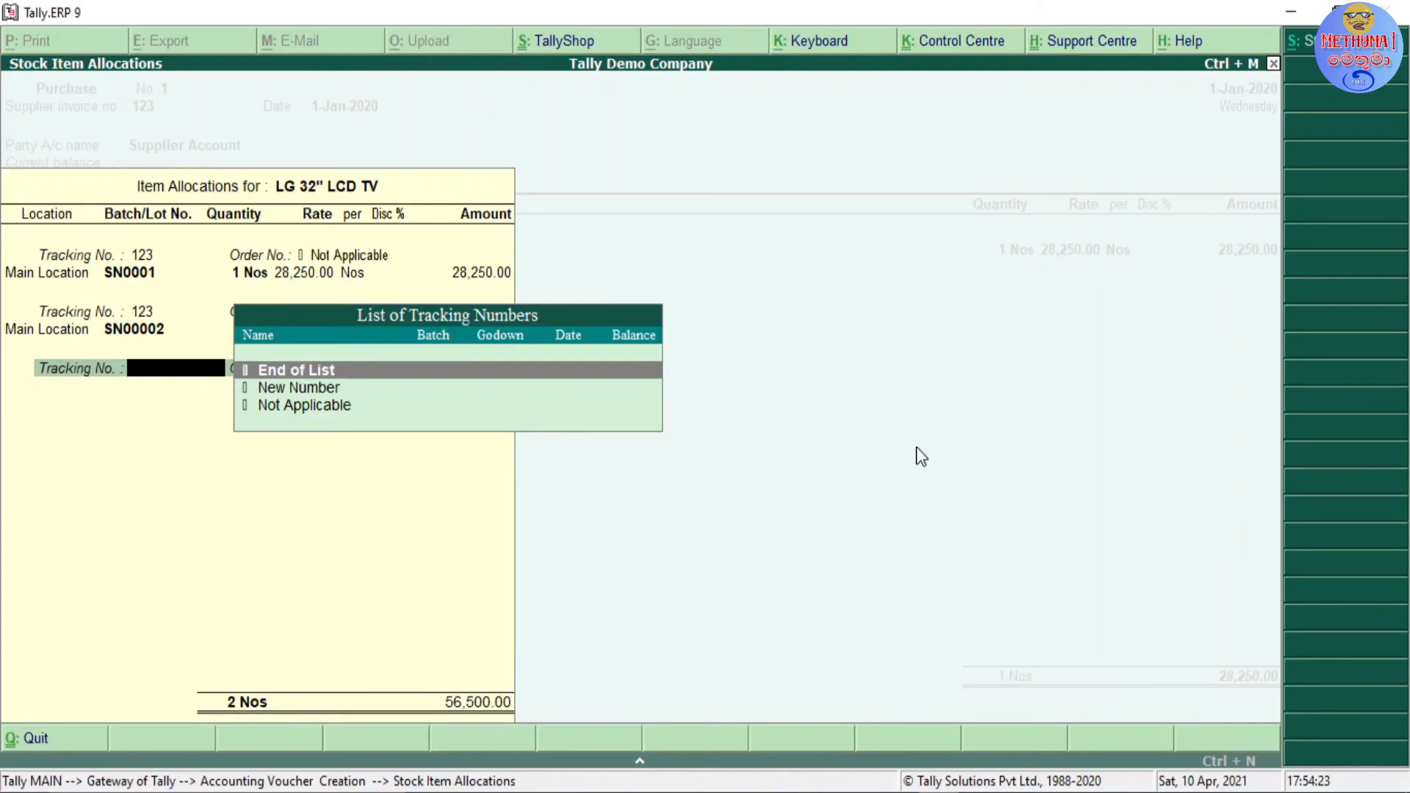
Step: Start a third allocation line with a new tracking number 123 and order number Not Applicable
{"action": "key", "text": "Down"}
{"action": "key", "text": "Return"}
{"action": "type", "text": "123"}
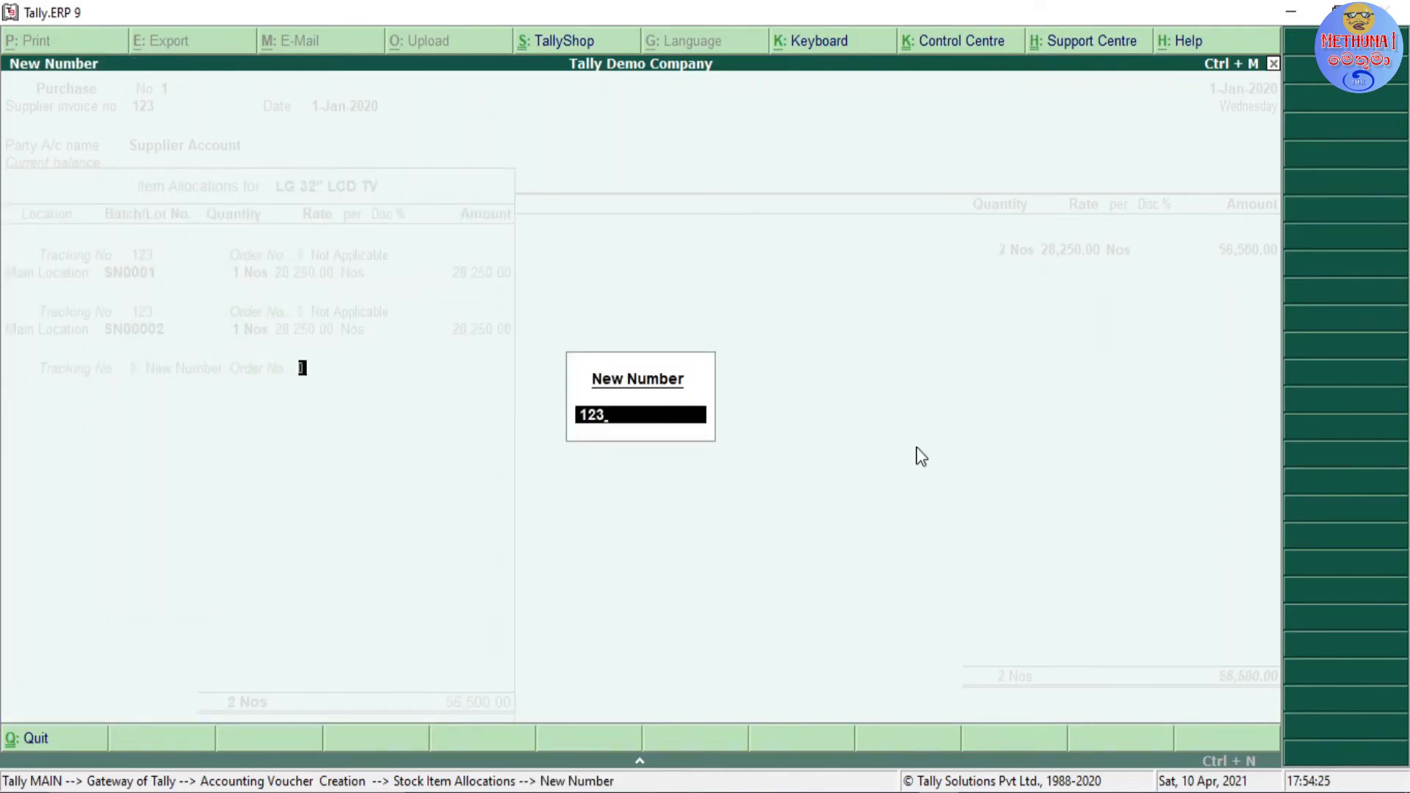
{"action": "key", "text": "Return"}
{"action": "key", "text": "Return"}
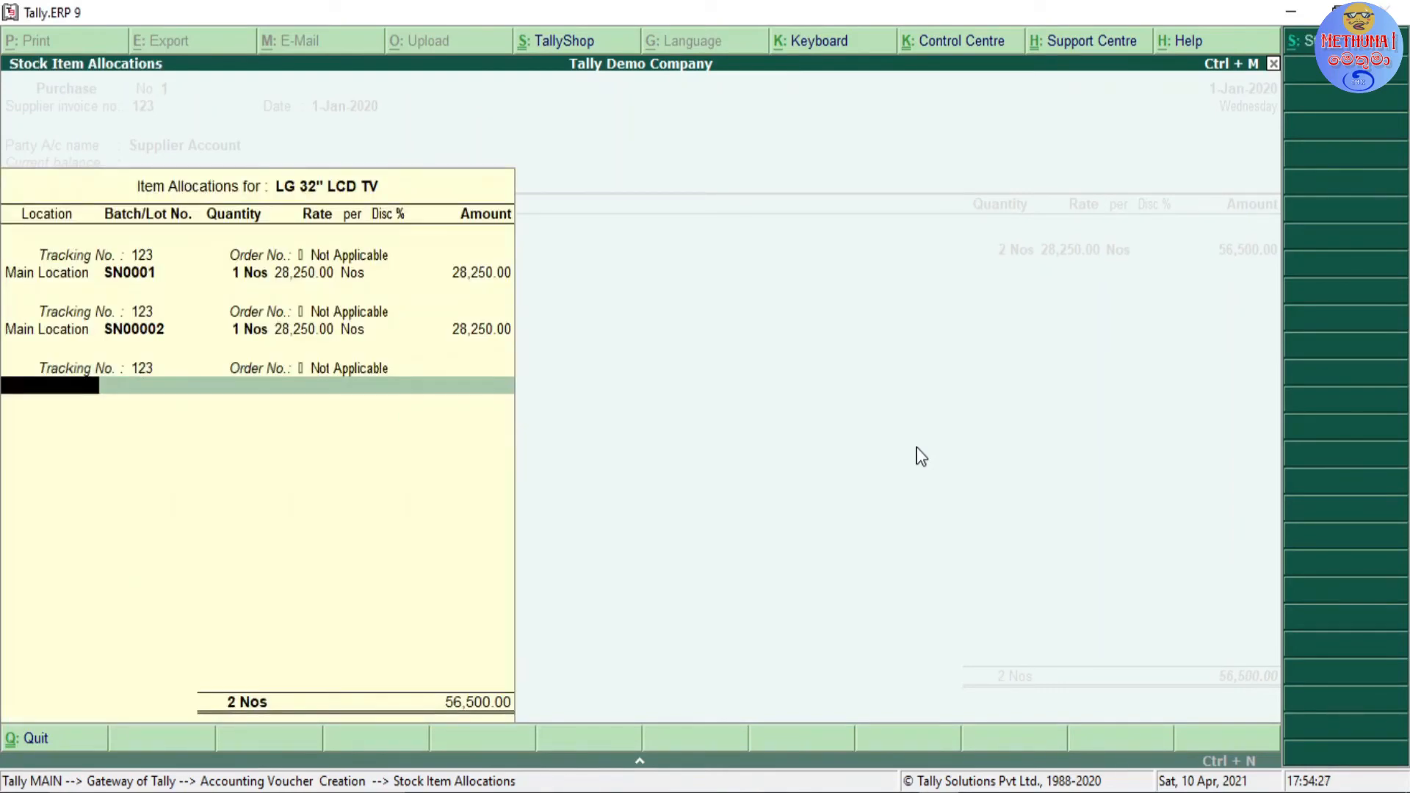
Step: Allocate 1 Nos at 28,250 to Main Location under a new batch number SN0003
{"action": "type", "text": "MA"}
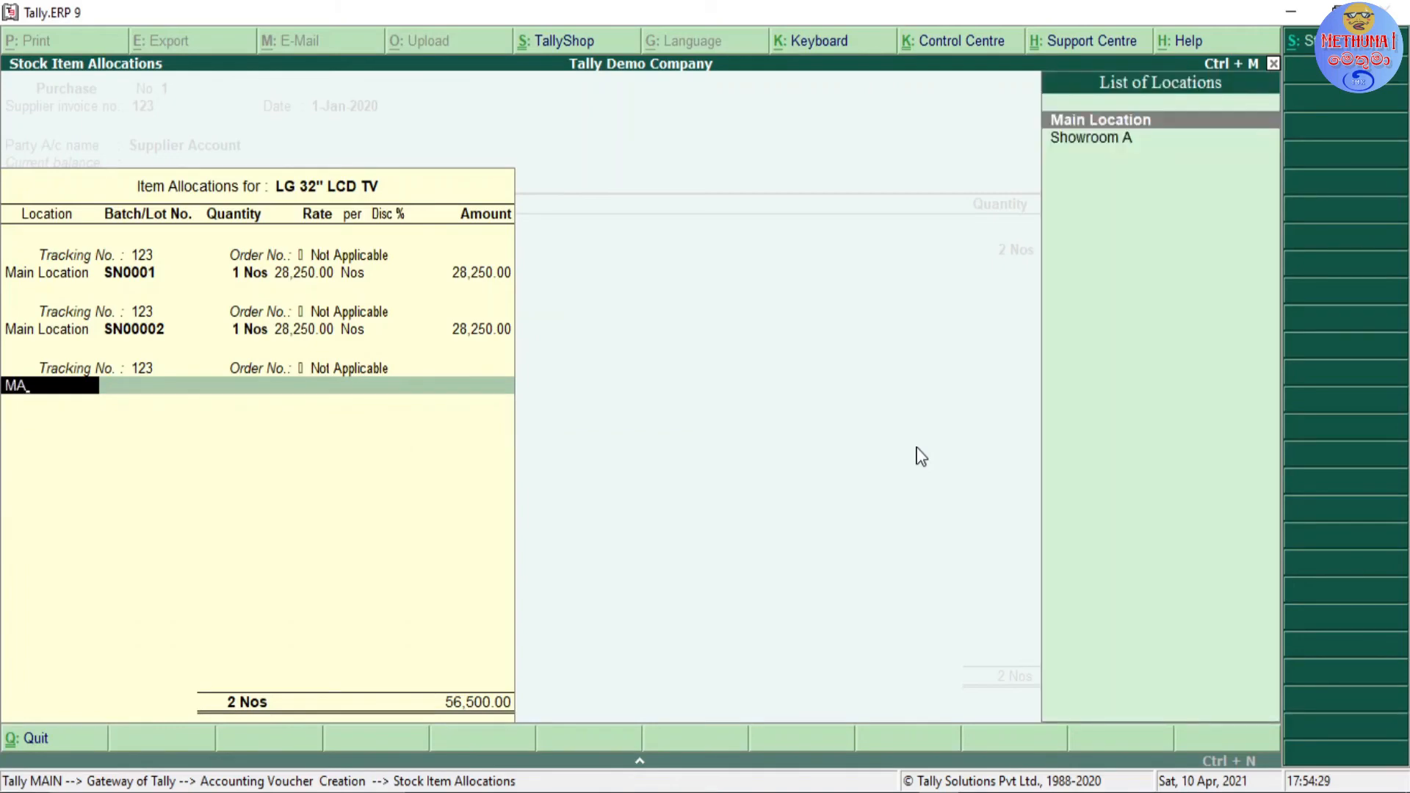
{"action": "key", "text": "Return"}
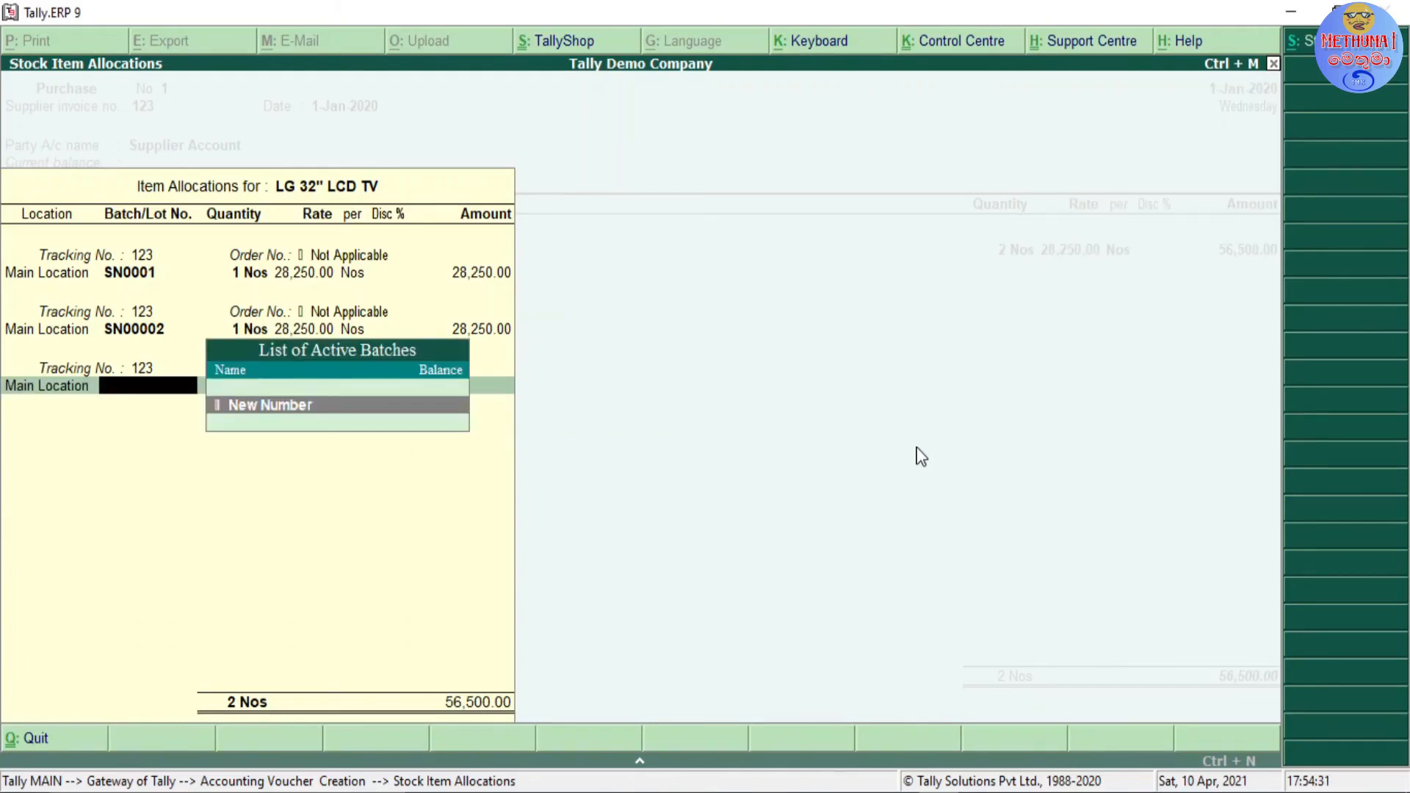
{"action": "key", "text": "Return"}
{"action": "type", "text": "SN0003"}
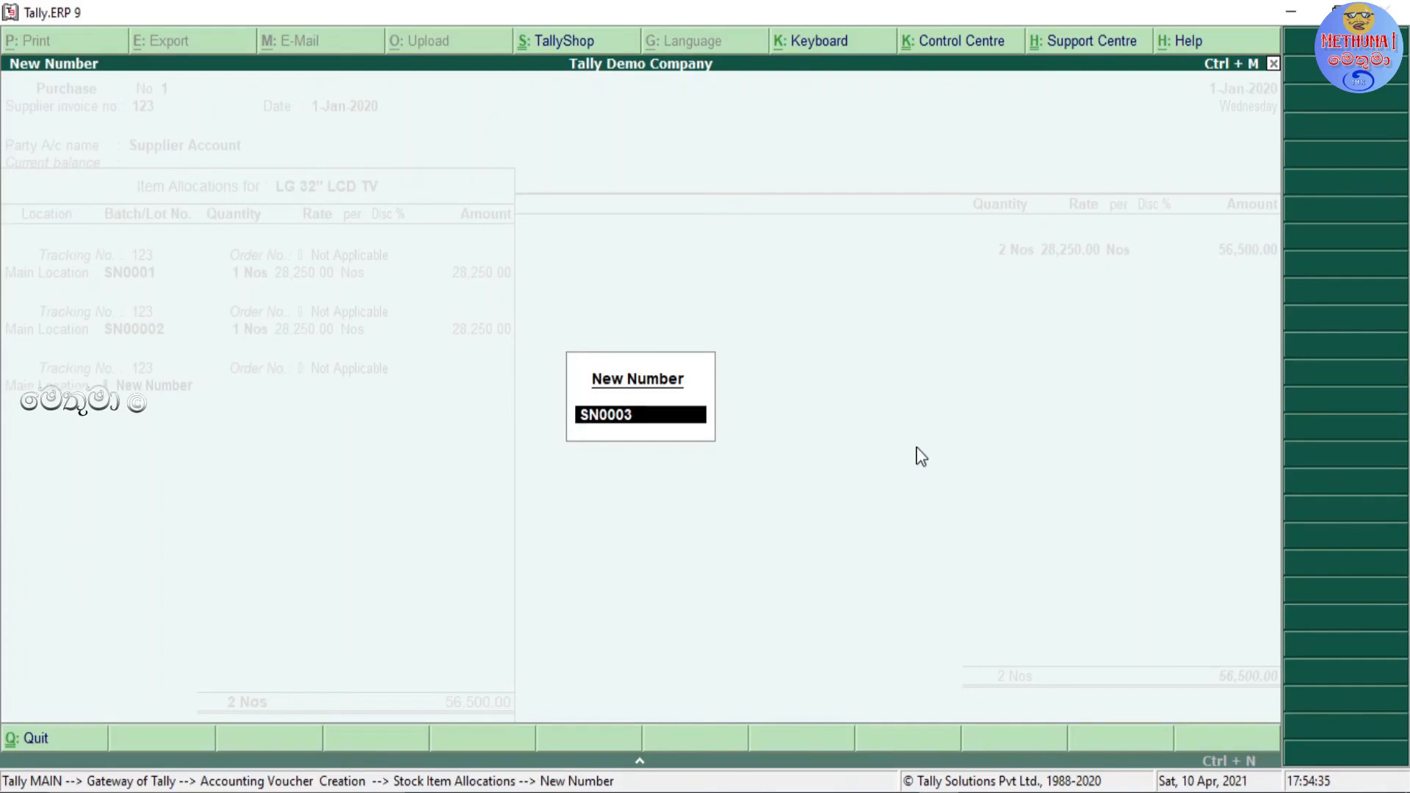
{"action": "key", "text": "Return"}
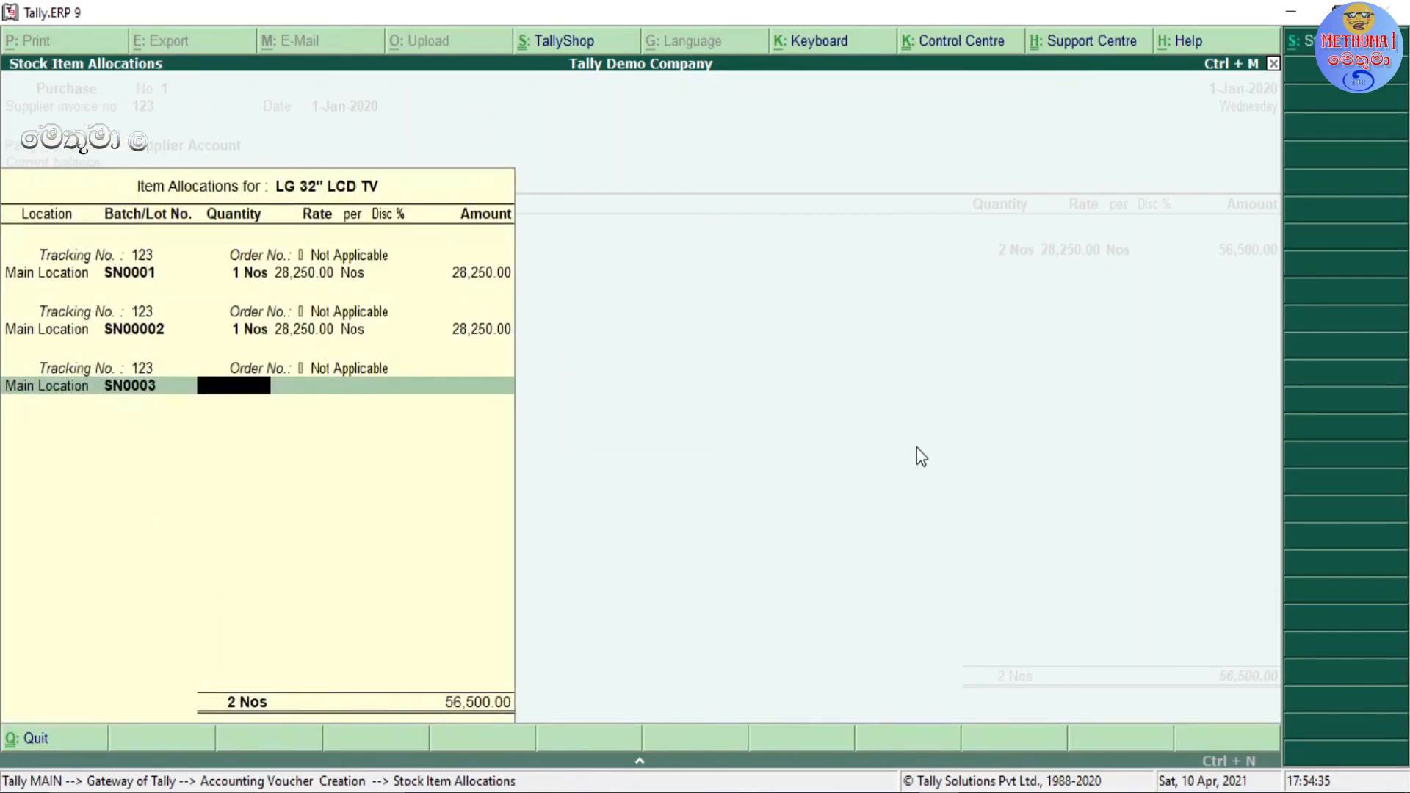
{"action": "type", "text": "1"}
{"action": "key", "text": "Return"}
{"action": "key", "text": "Return"}
{"action": "key", "text": "Return"}
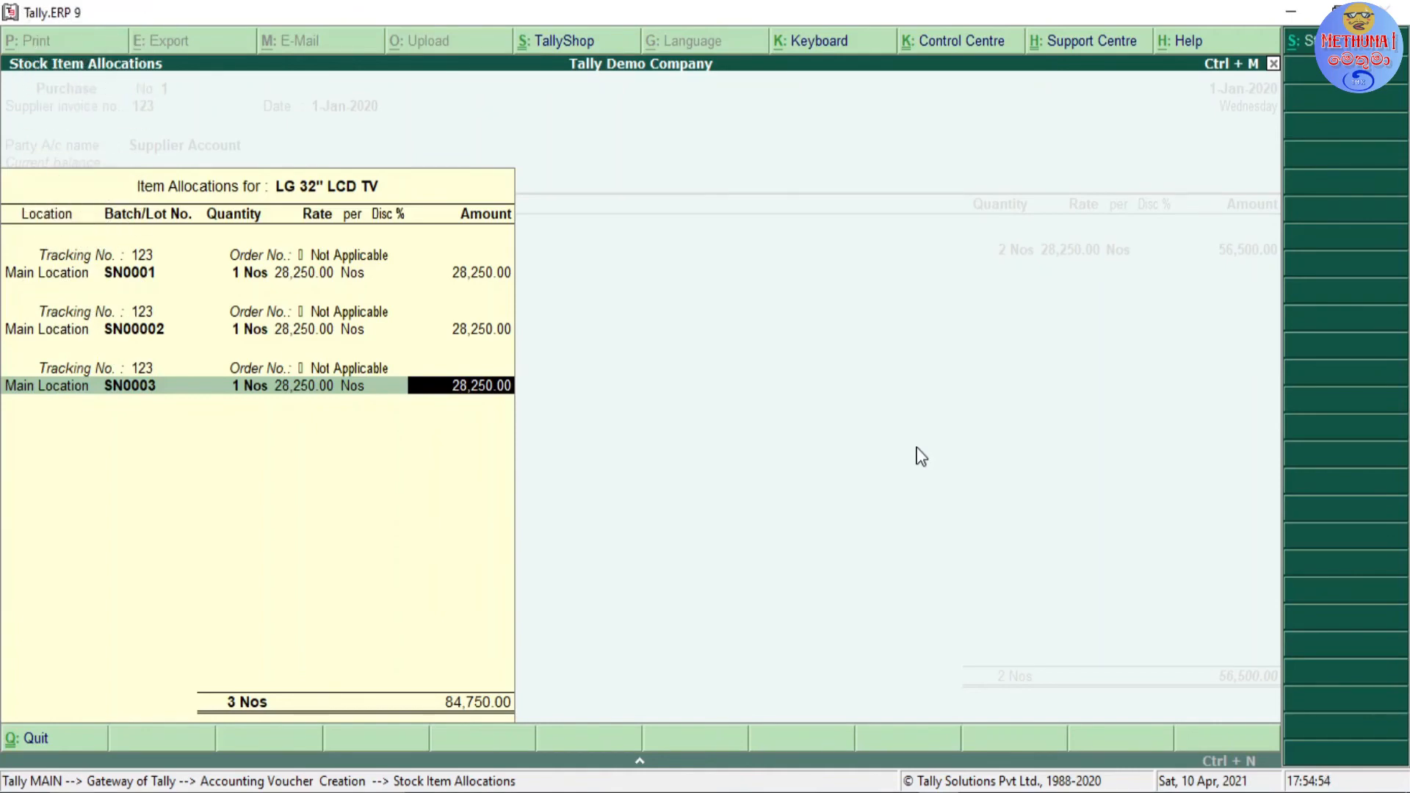
Step: Leave the LG 32" LCD TV allocations and start a new stock item named FOOD ITEM from the voucher's item line
{"action": "key", "text": "Escape"}
{"action": "key", "text": "Return"}
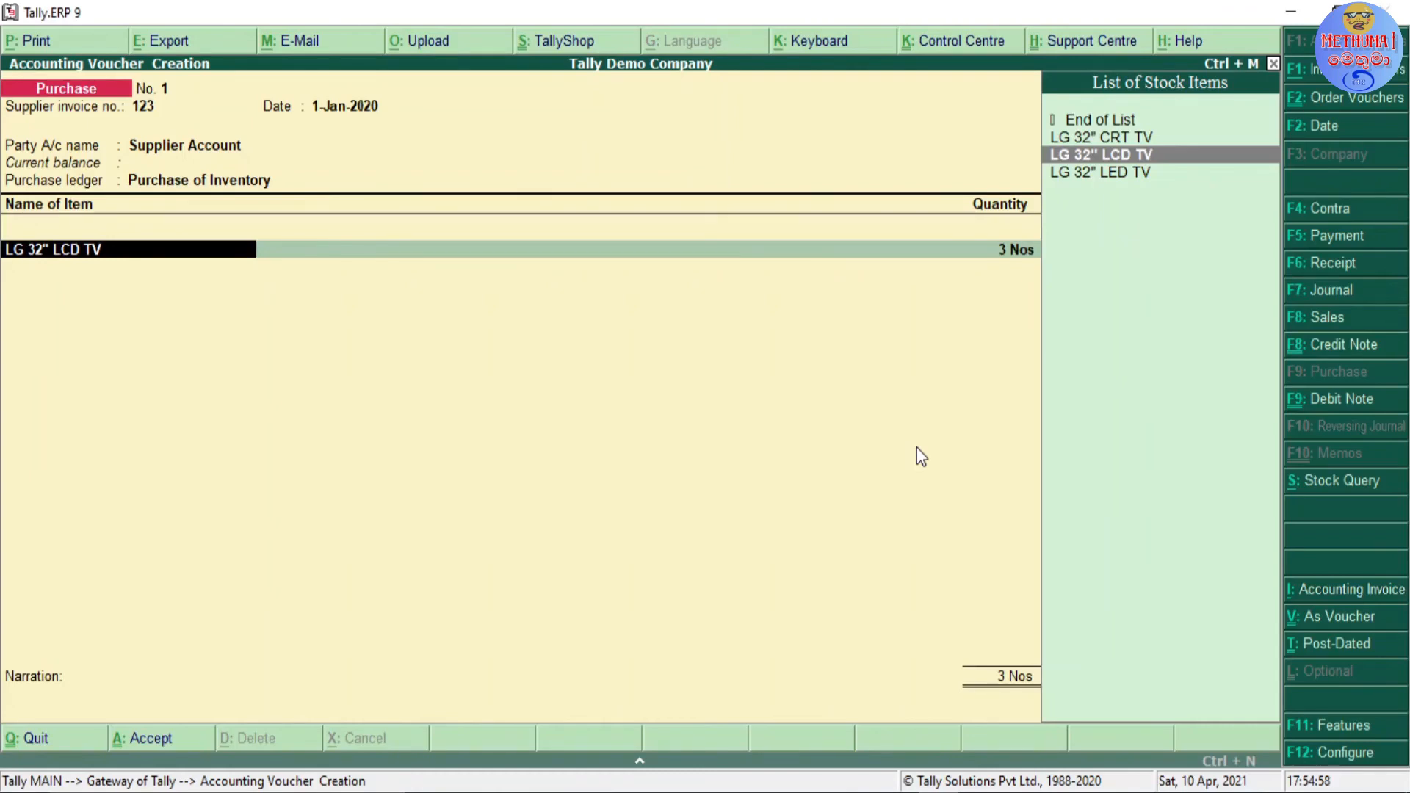
{"action": "key", "text": "BackSpace"}
{"action": "key", "text": "Return"}
{"action": "key", "text": "alt+c"}
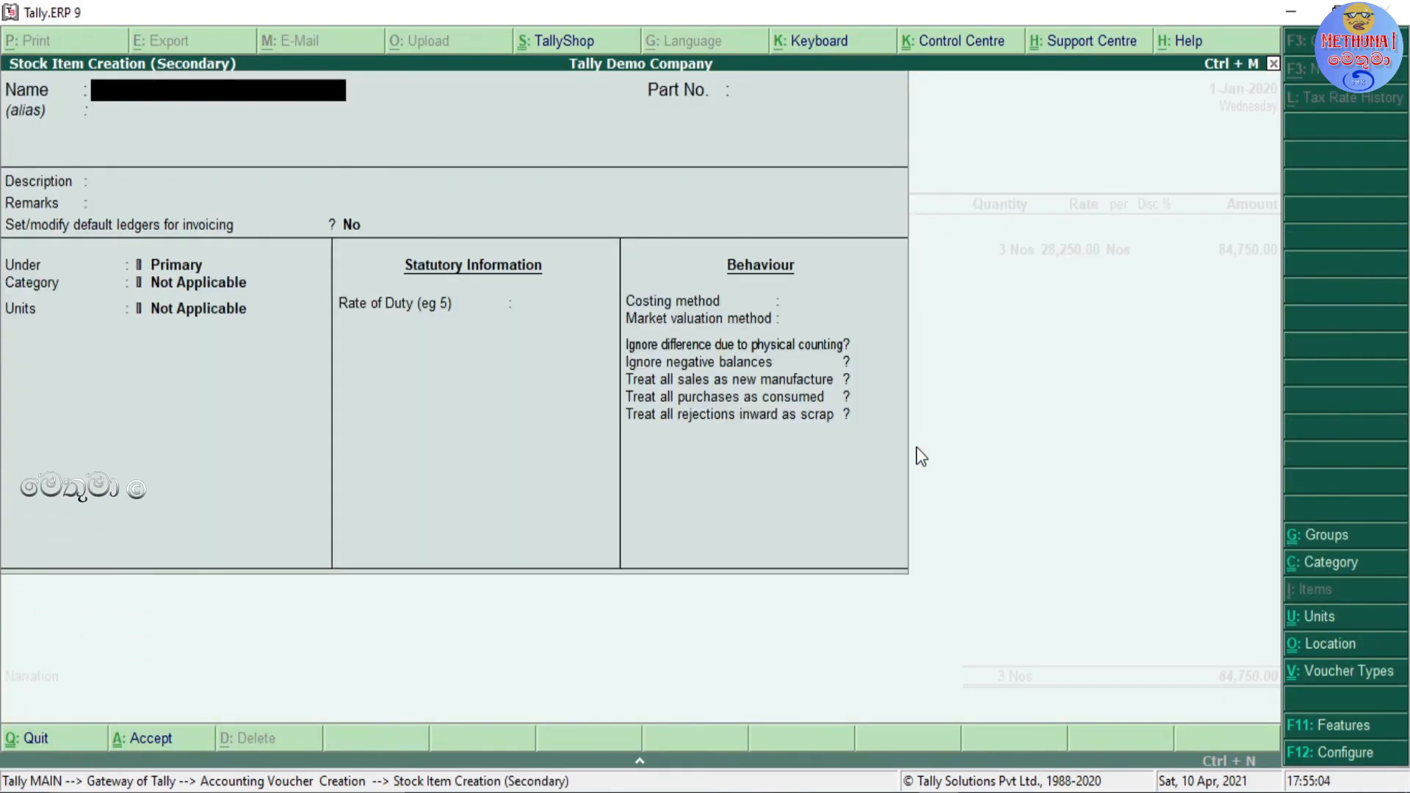
{"action": "type", "text": "FOOD ITEM"}
{"action": "key", "text": "Return"}
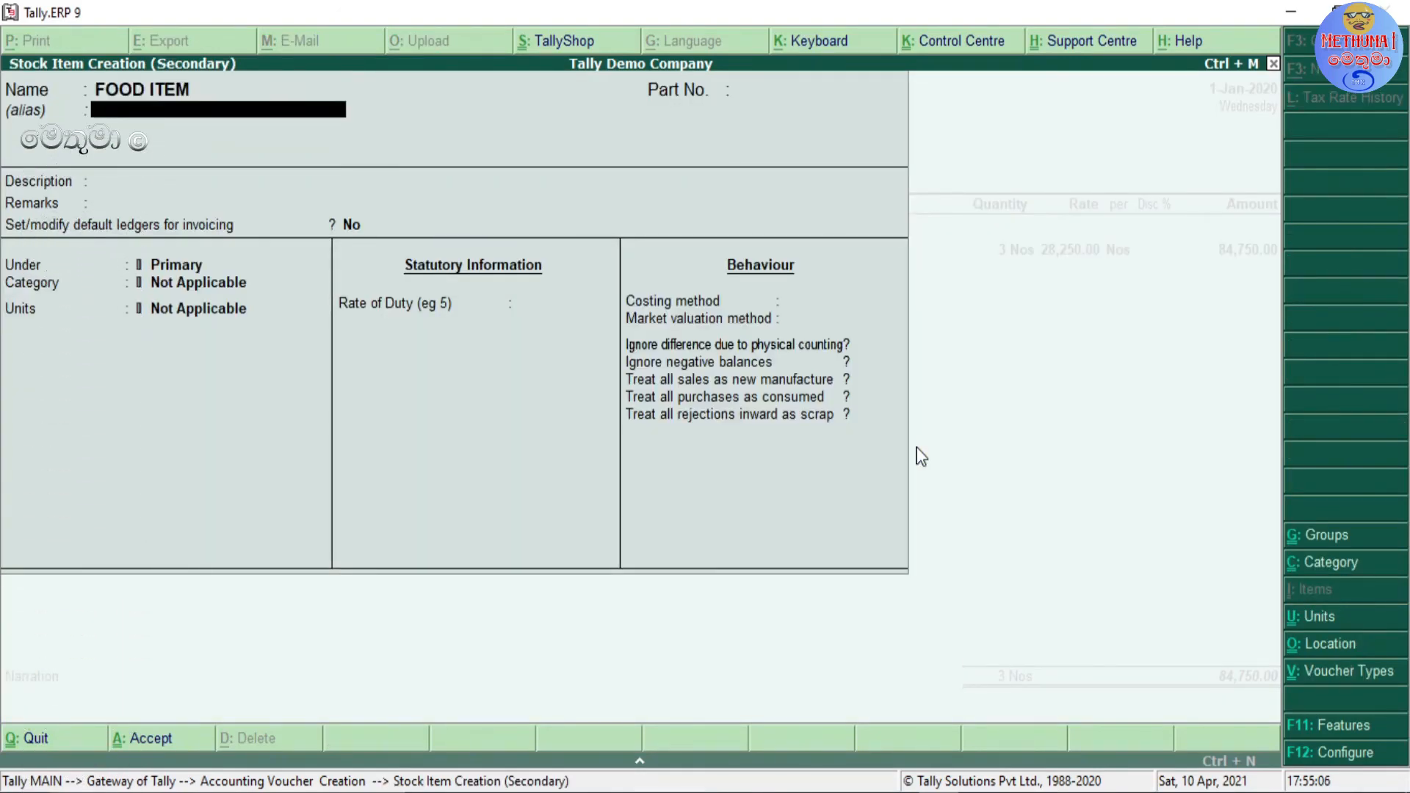
Step: Keep FOOD ITEM under Primary with category Not Applicable, and set its units to Nos with no alternate units
{"action": "key", "text": "Return"}
{"action": "key", "text": "Return"}
{"action": "key", "text": "Return"}
{"action": "key", "text": "Return"}
{"action": "key", "text": "Return"}
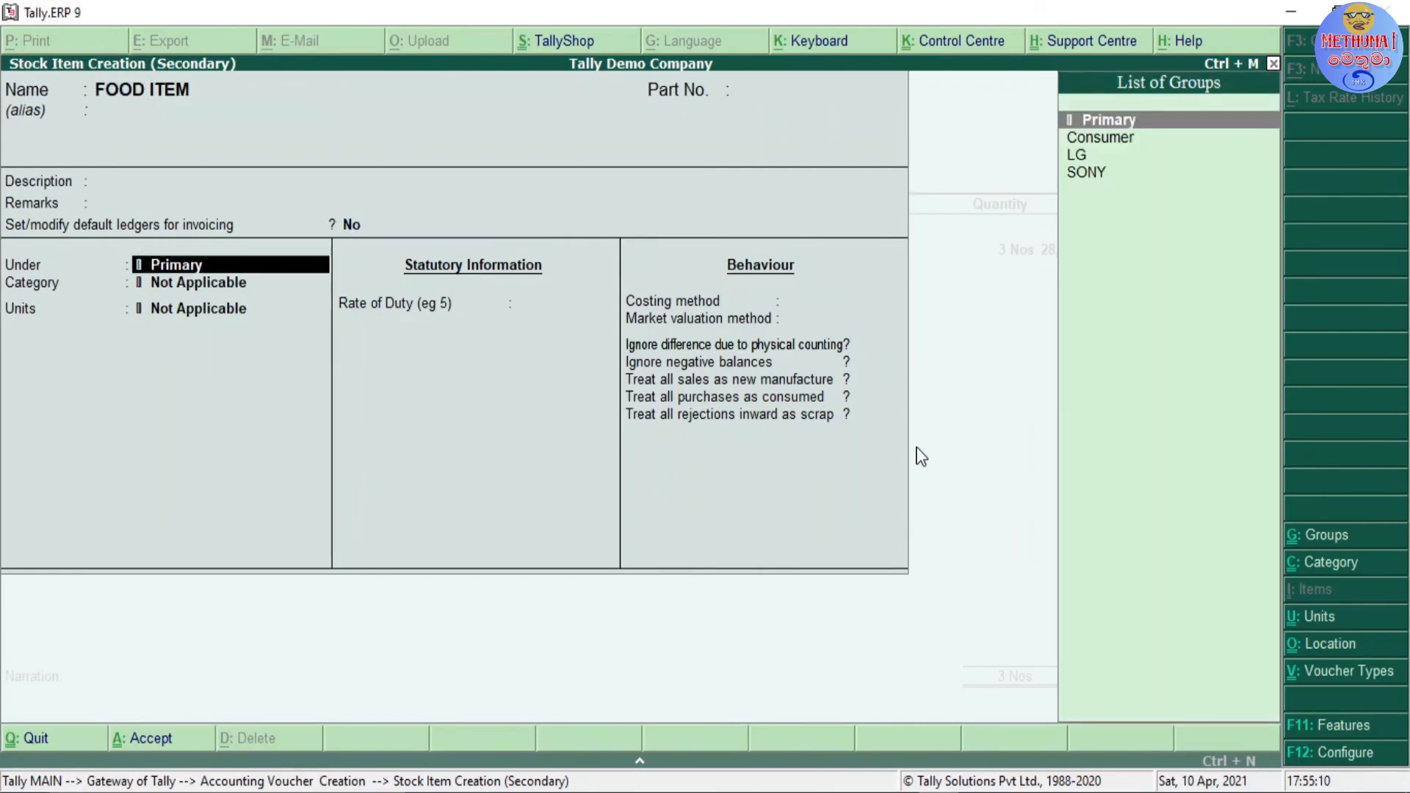
{"action": "key", "text": "Return"}
{"action": "key", "text": "Return"}
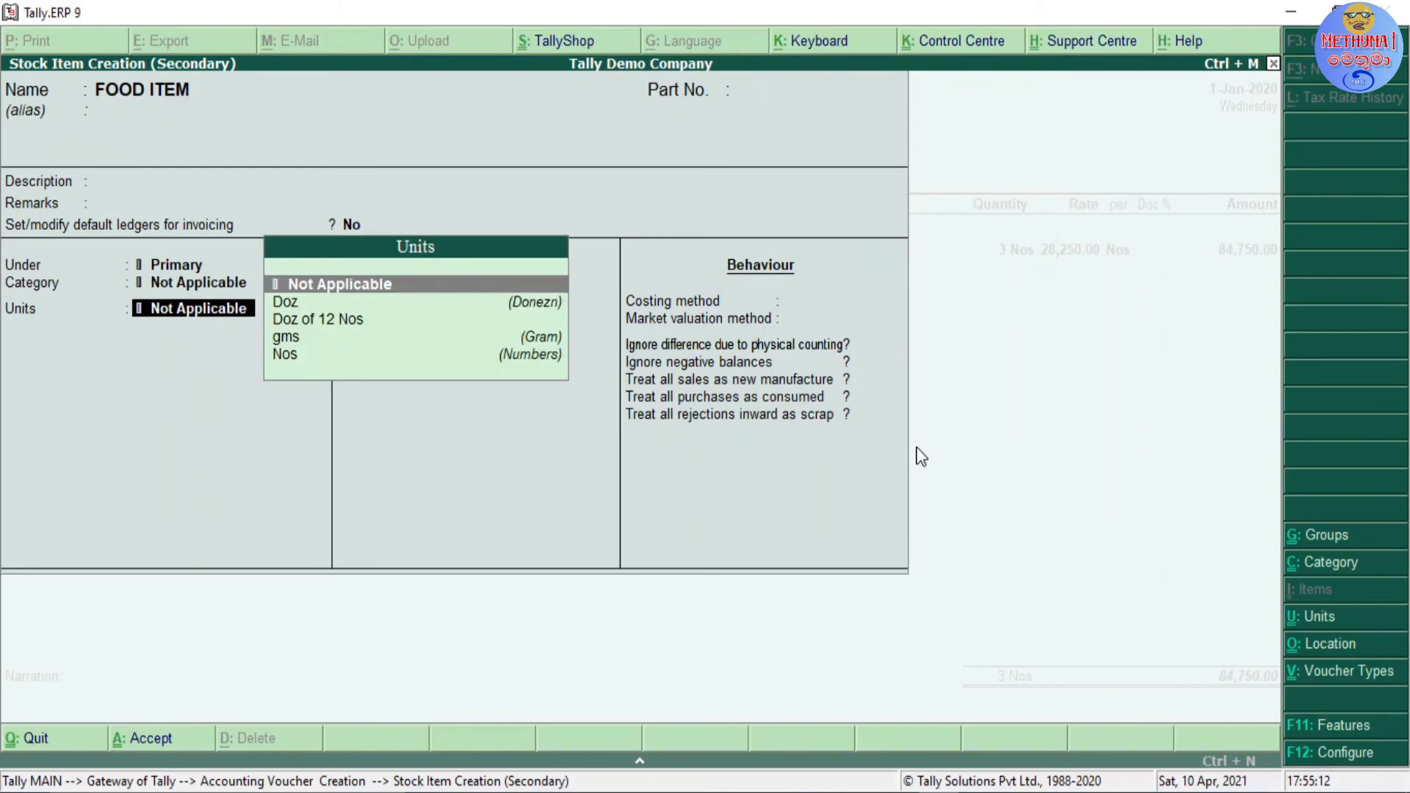
{"action": "key", "text": "Down"}
{"action": "key", "text": "Down"}
{"action": "key", "text": "Down"}
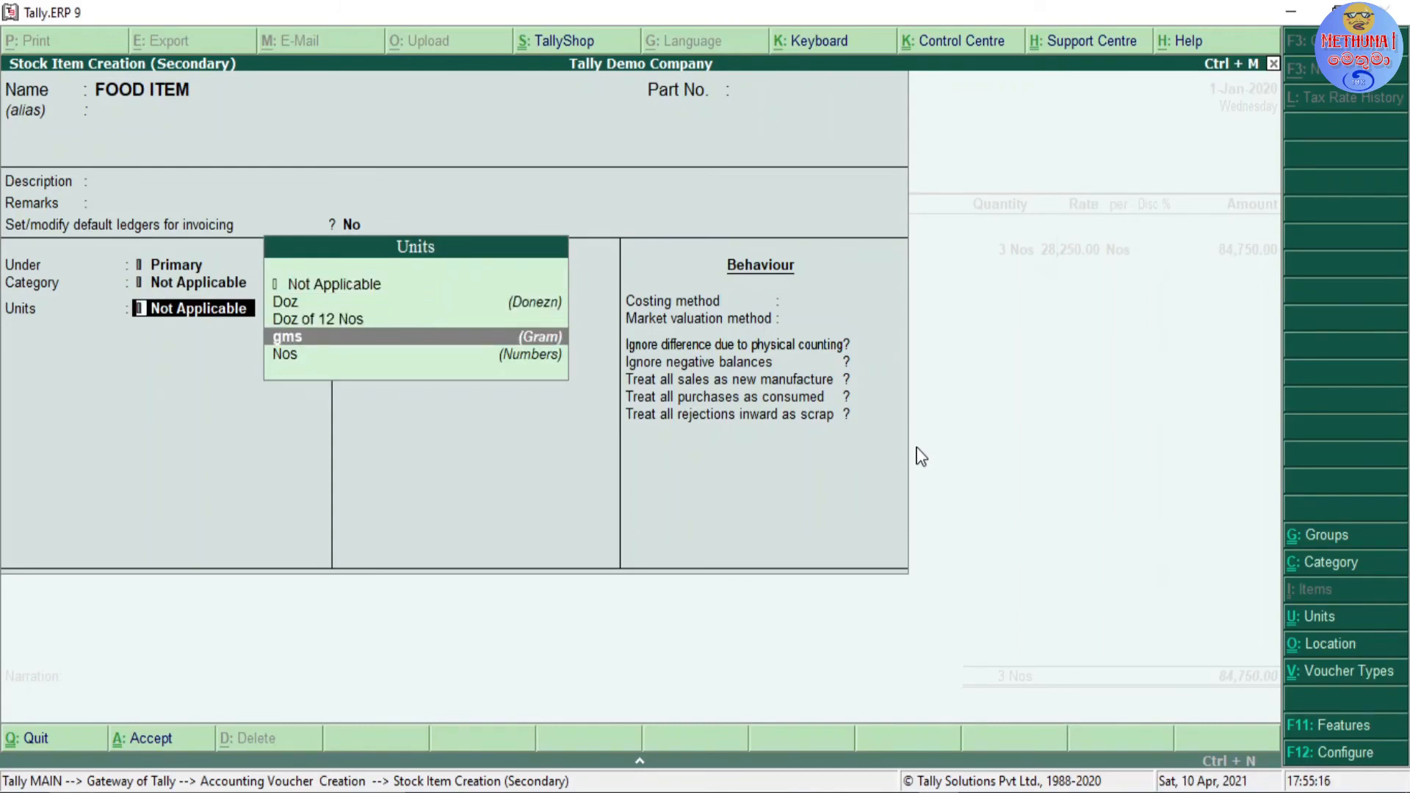
{"action": "key", "text": "Down"}
{"action": "key", "text": "Return"}
{"action": "key", "text": "Return"}
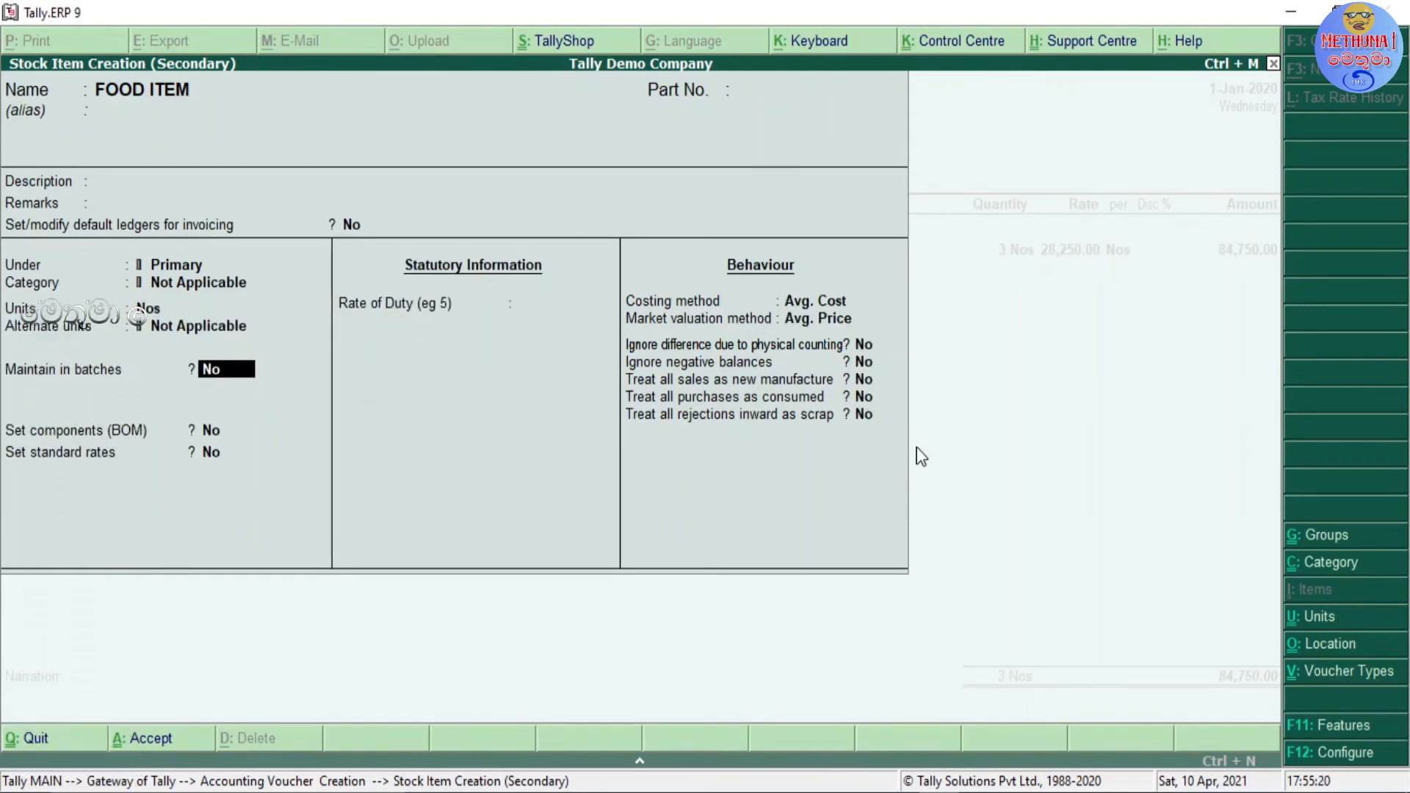
Step: Enable batch maintenance, manufacturing date tracking and expiry dates for FOOD ITEM, and save the stock item
{"action": "type", "text": "y"}
{"action": "key", "text": "Return"}
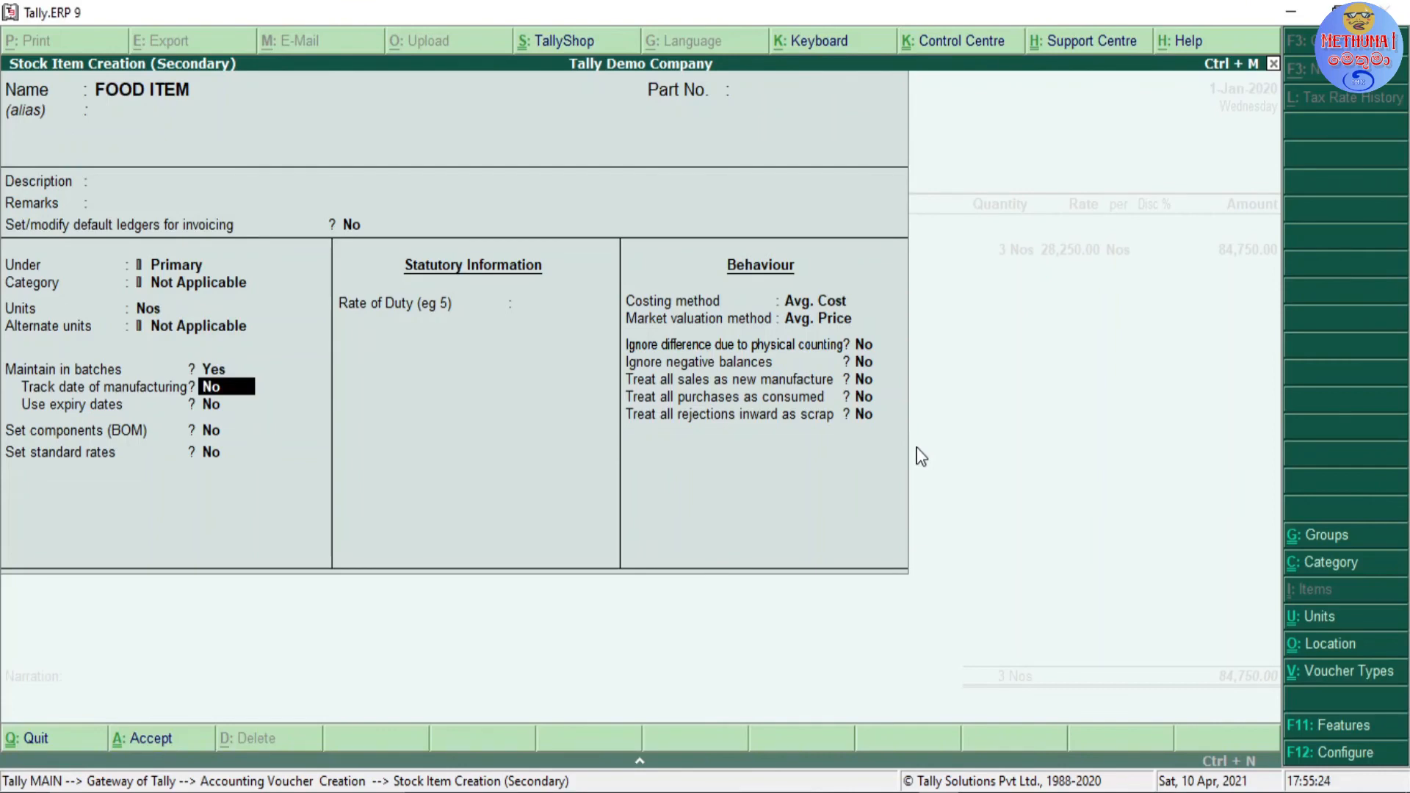
{"action": "type", "text": "y"}
{"action": "key", "text": "Return"}
{"action": "type", "text": "y"}
{"action": "key", "text": "Return"}
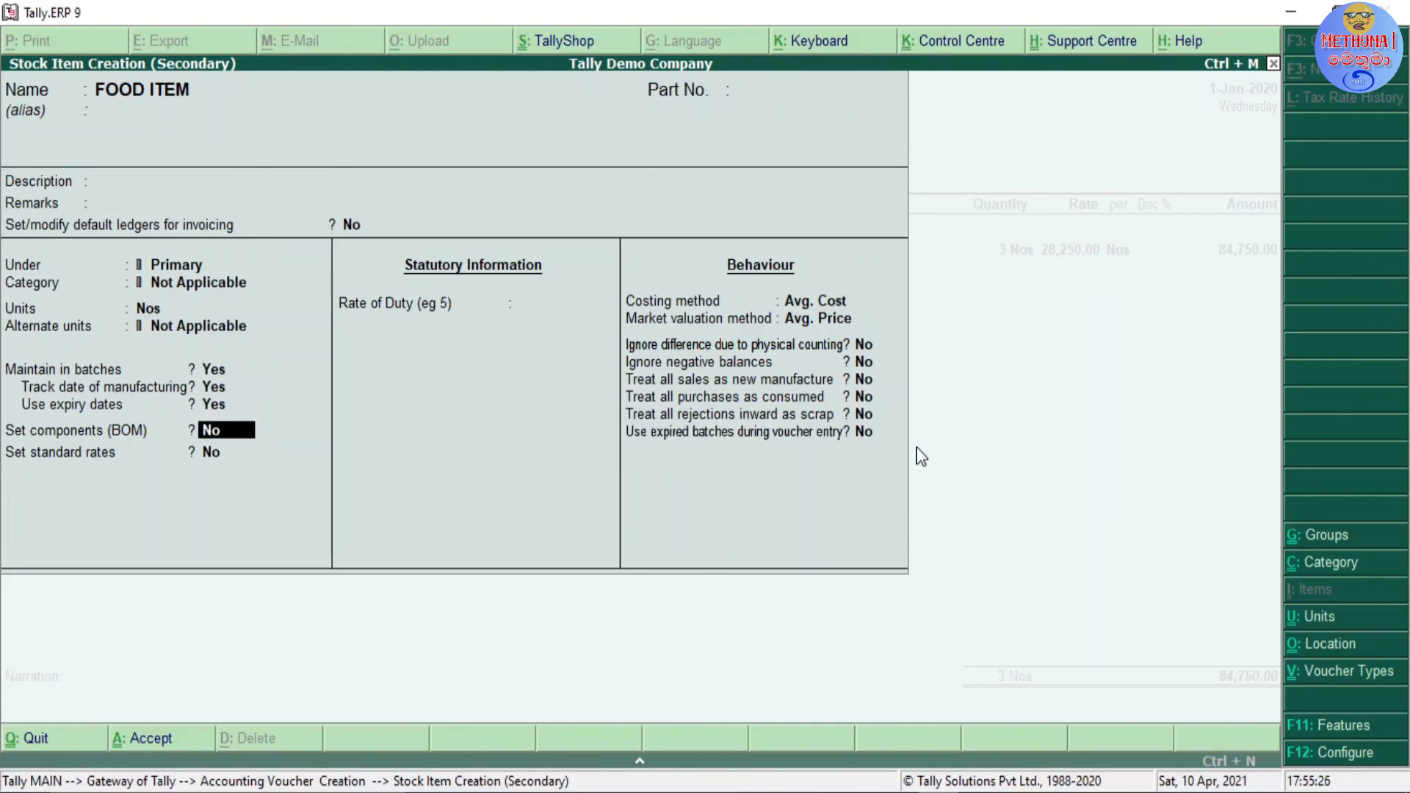
{"action": "key", "text": "ctrl+a"}
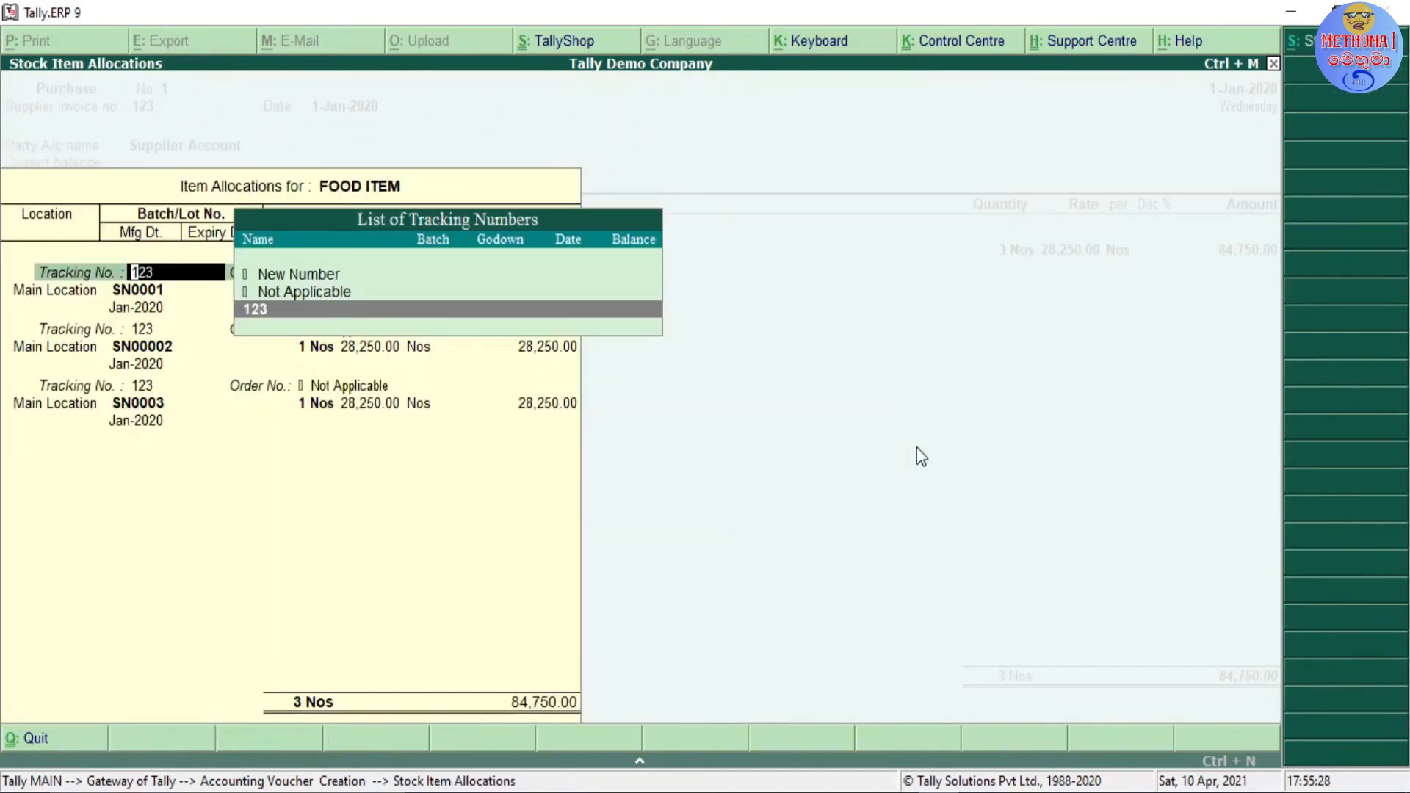
Step: Quit the FOOD ITEM allocations and discard the unsaved purchase voucher for supplier invoice 123
{"action": "key", "text": "Up"}
{"action": "key", "text": "Up"}
{"action": "key", "text": "Escape"}
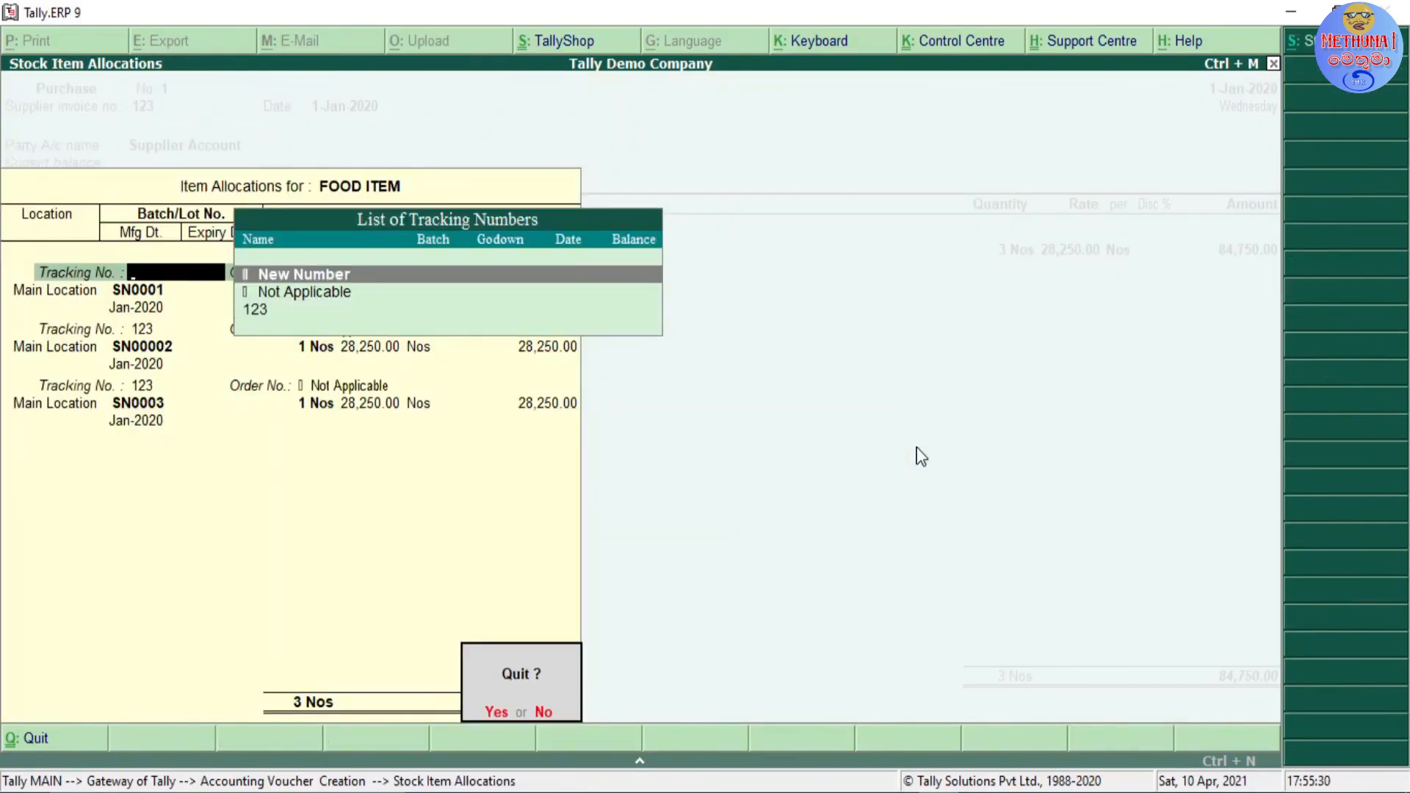
{"action": "key", "text": "y"}
{"action": "key", "text": "Escape"}
{"action": "key", "text": "y"}
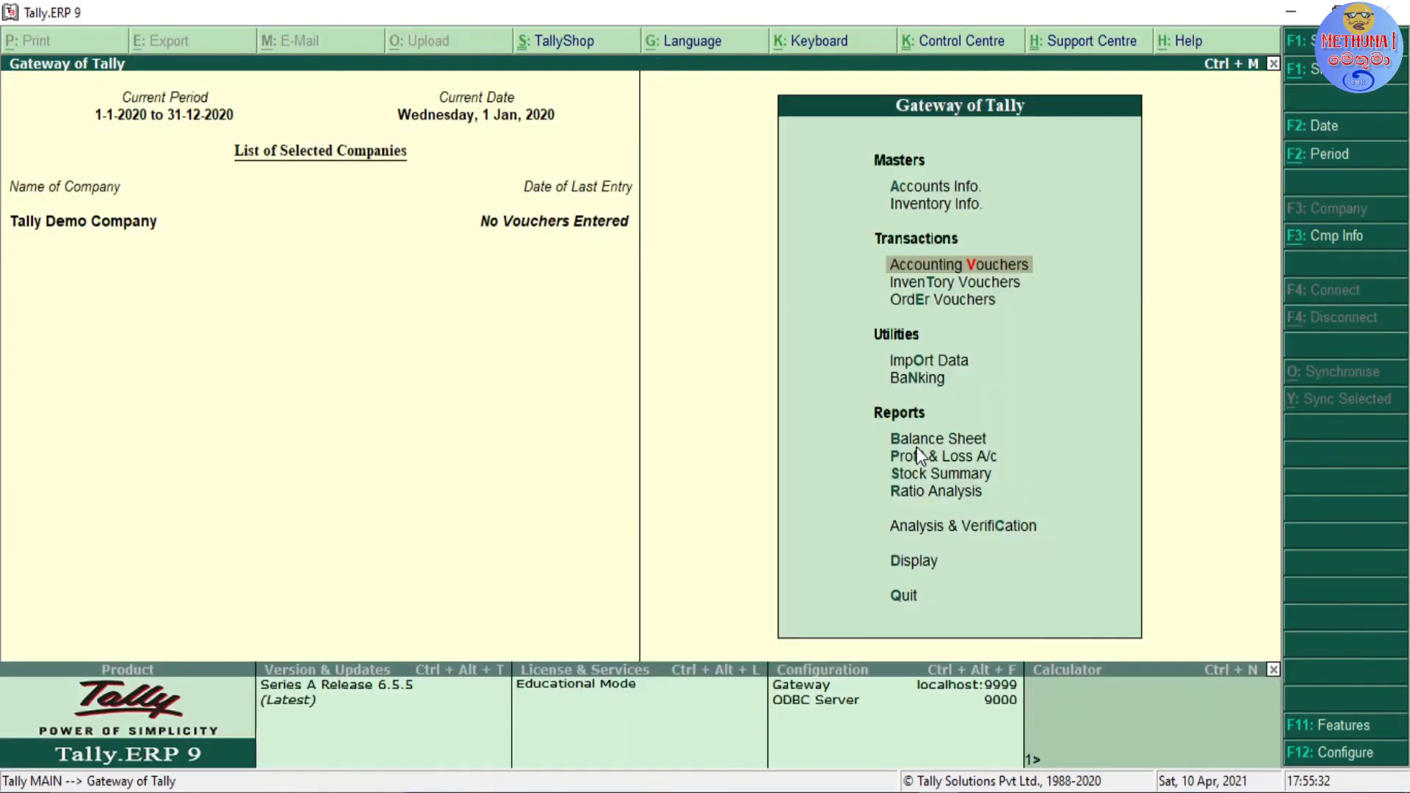
Step: Start a purchase voucher with supplier invoice number 456 dated 1-Jan-2020, party Supplier Account and ledger Purchase of Inventory
{"action": "key", "text": "Return"}
{"action": "key", "text": "Return"}
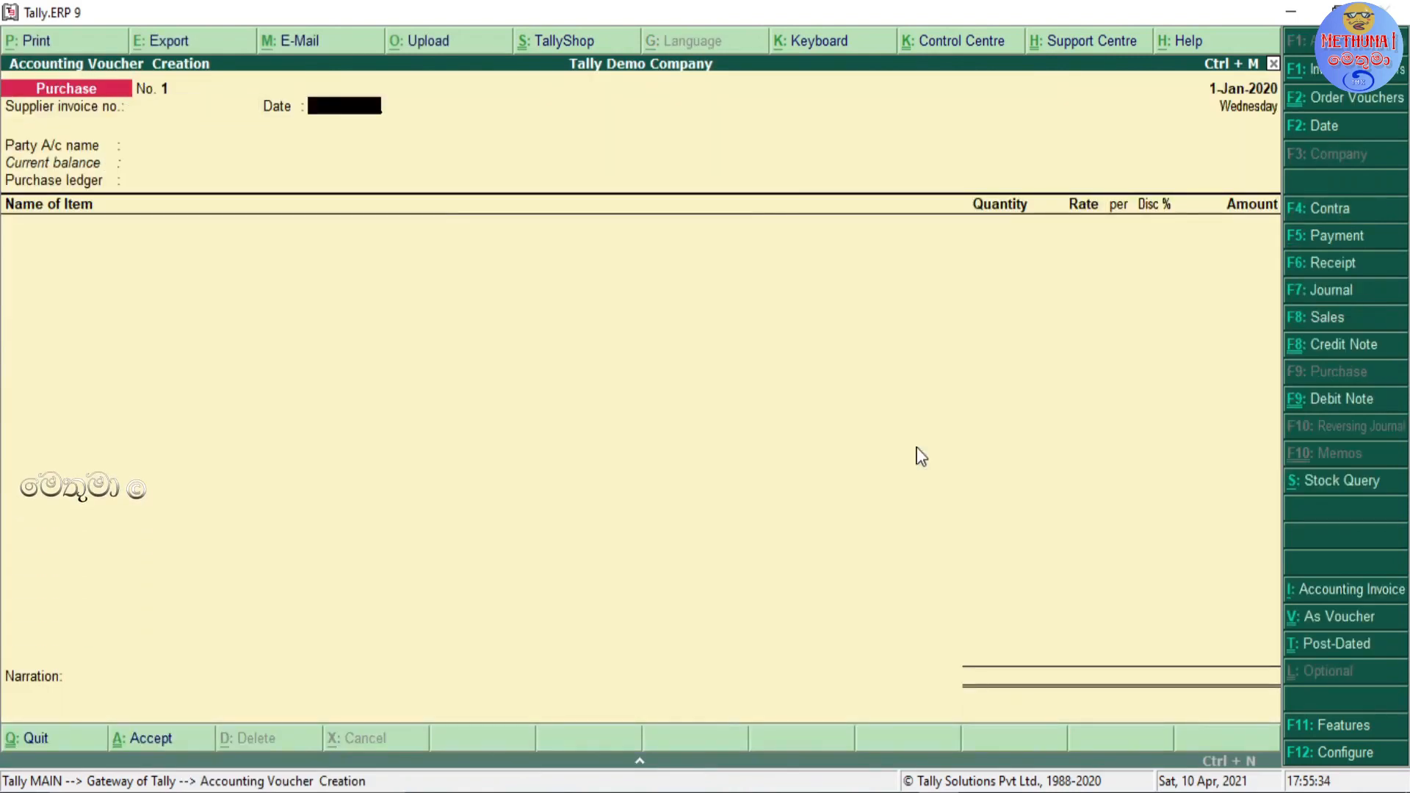
{"action": "key", "text": "BackSpace"}
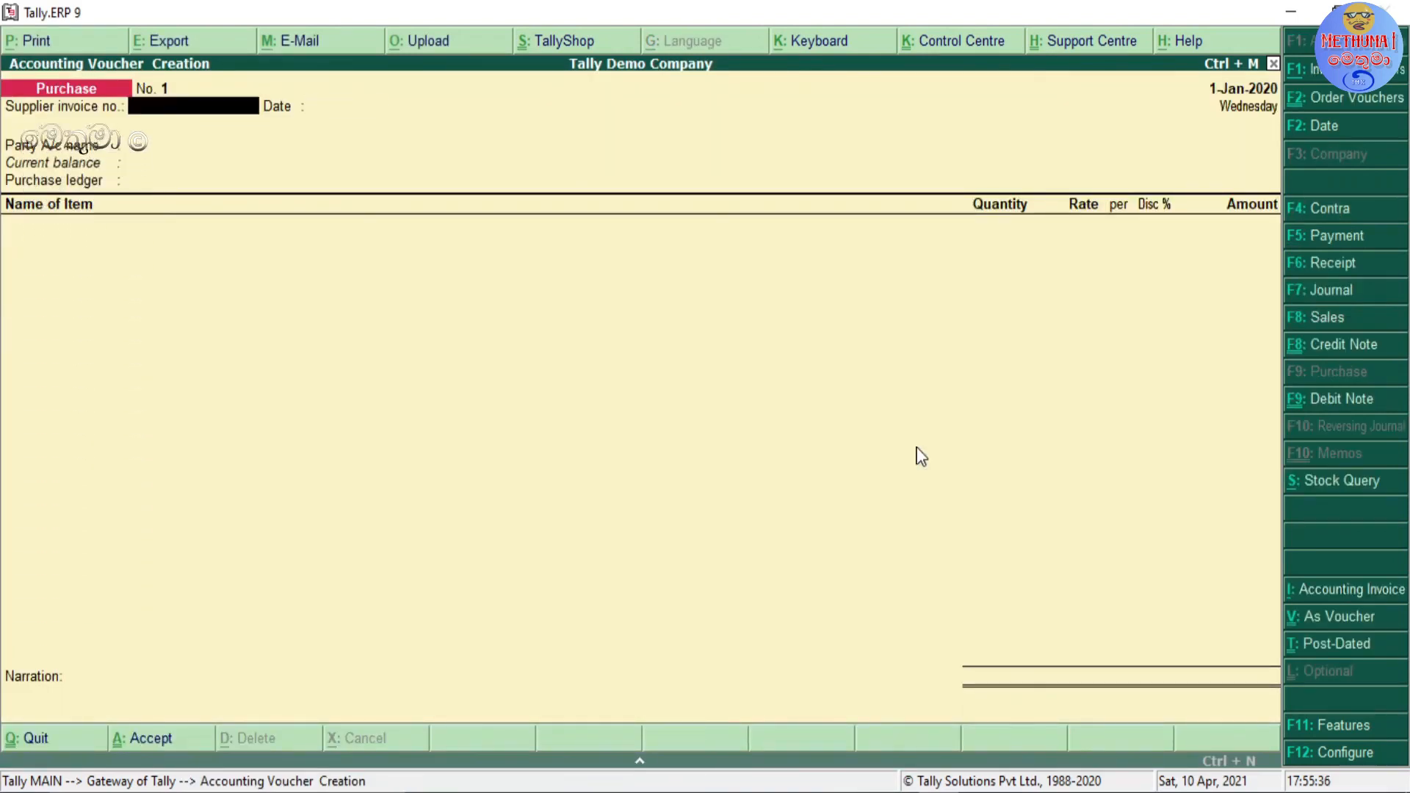
{"action": "type", "text": "456"}
{"action": "key", "text": "Return"}
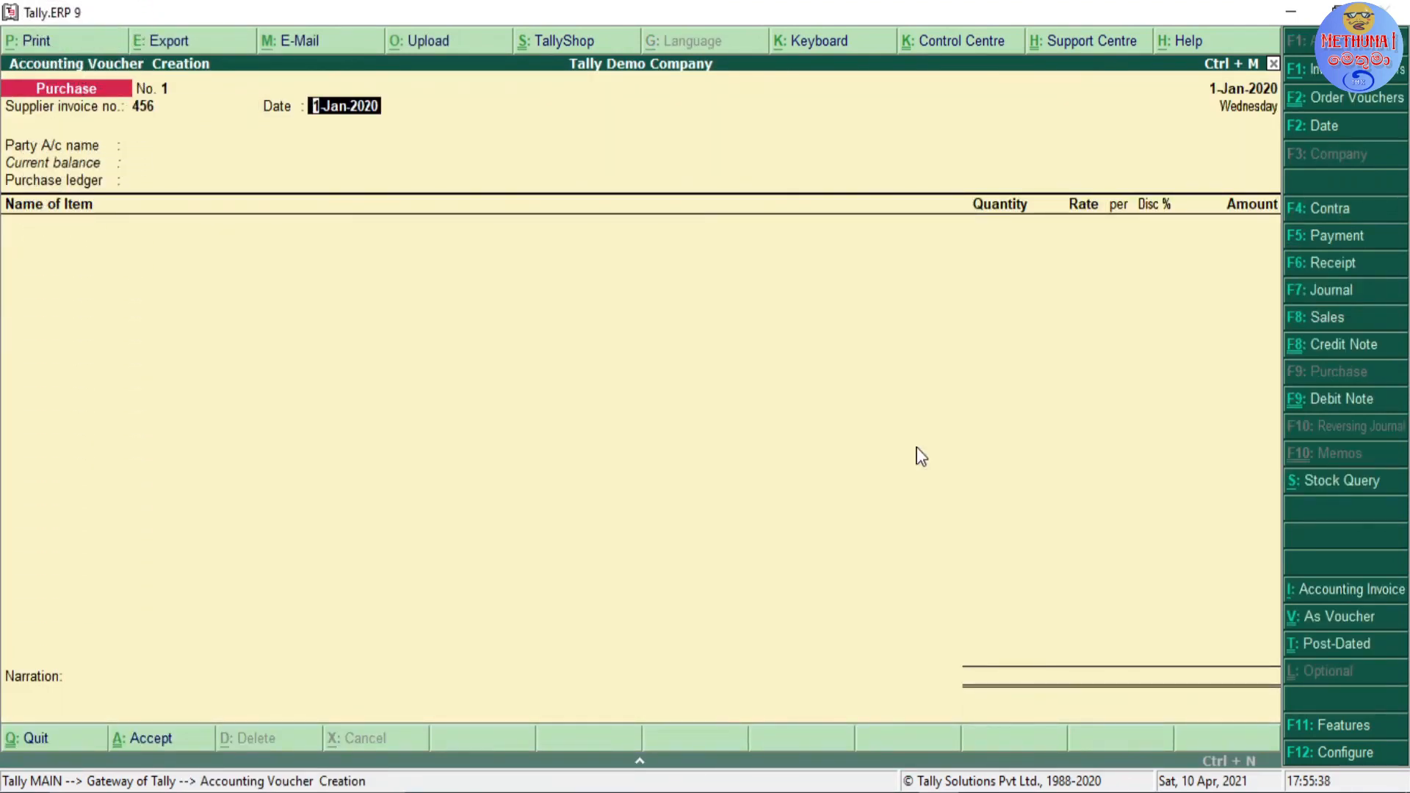
{"action": "key", "text": "Return"}
{"action": "type", "text": "S"}
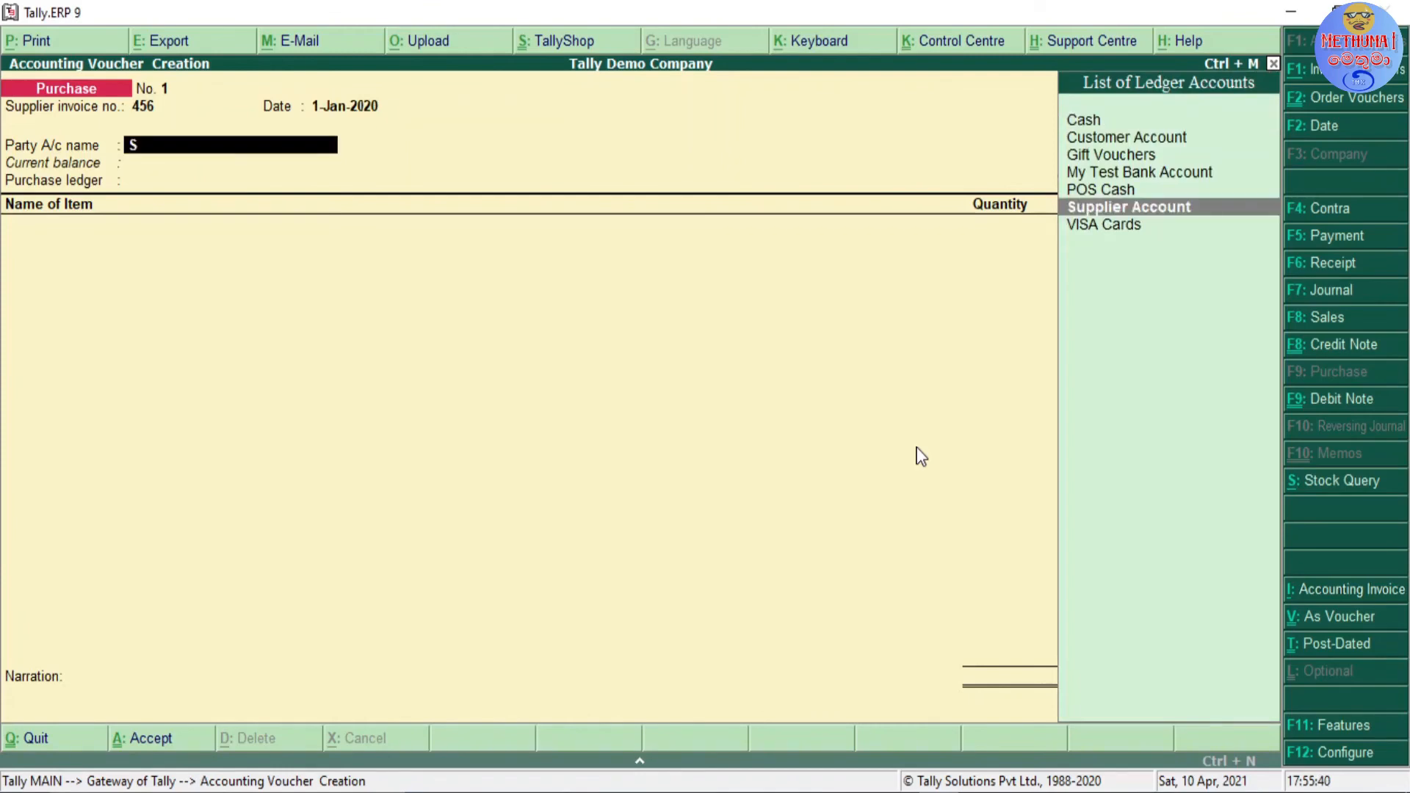
{"action": "key", "text": "Return"}
{"action": "key", "text": "Return"}
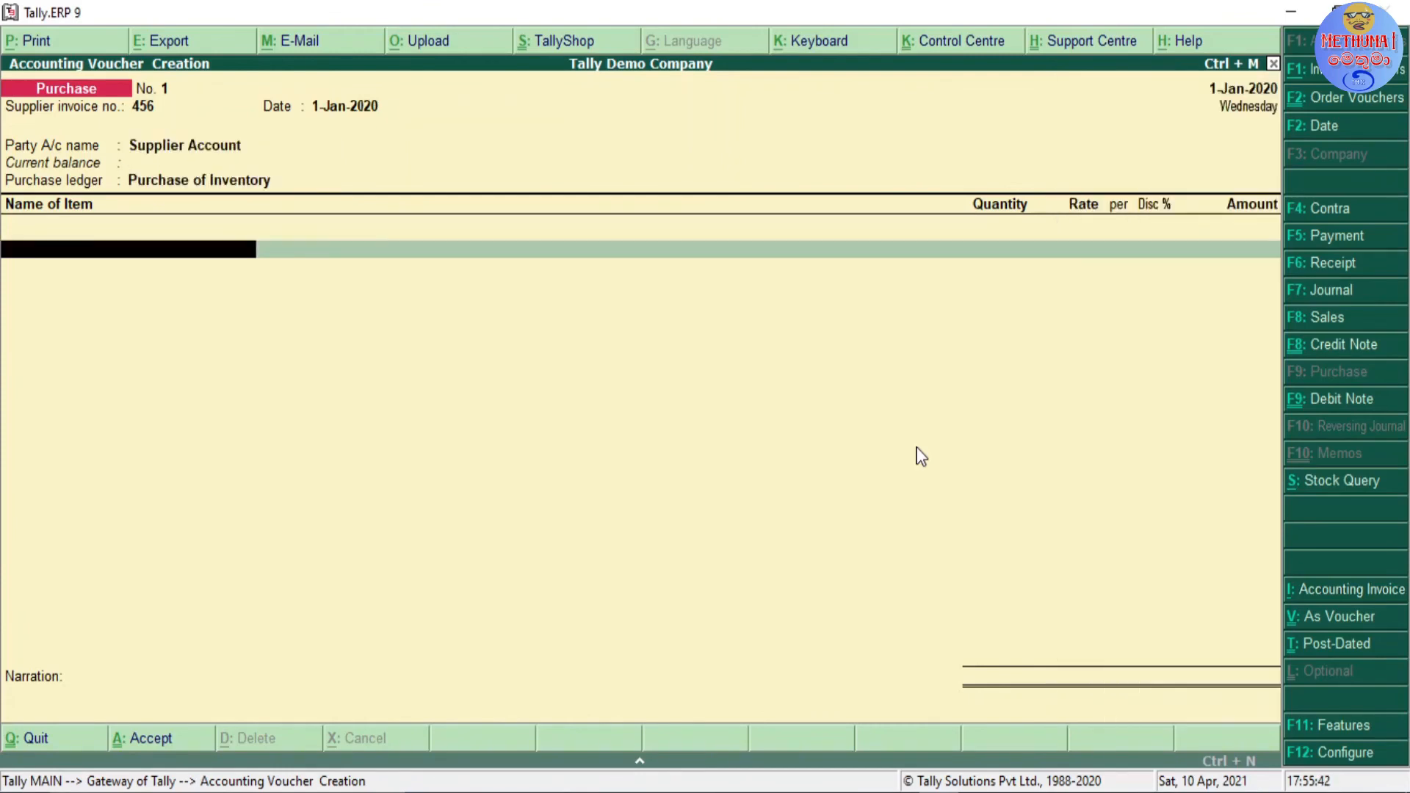
Step: Add FOOD ITEM to the voucher with tracking number 456 and order number Not Applicable
{"action": "type", "text": "F"}
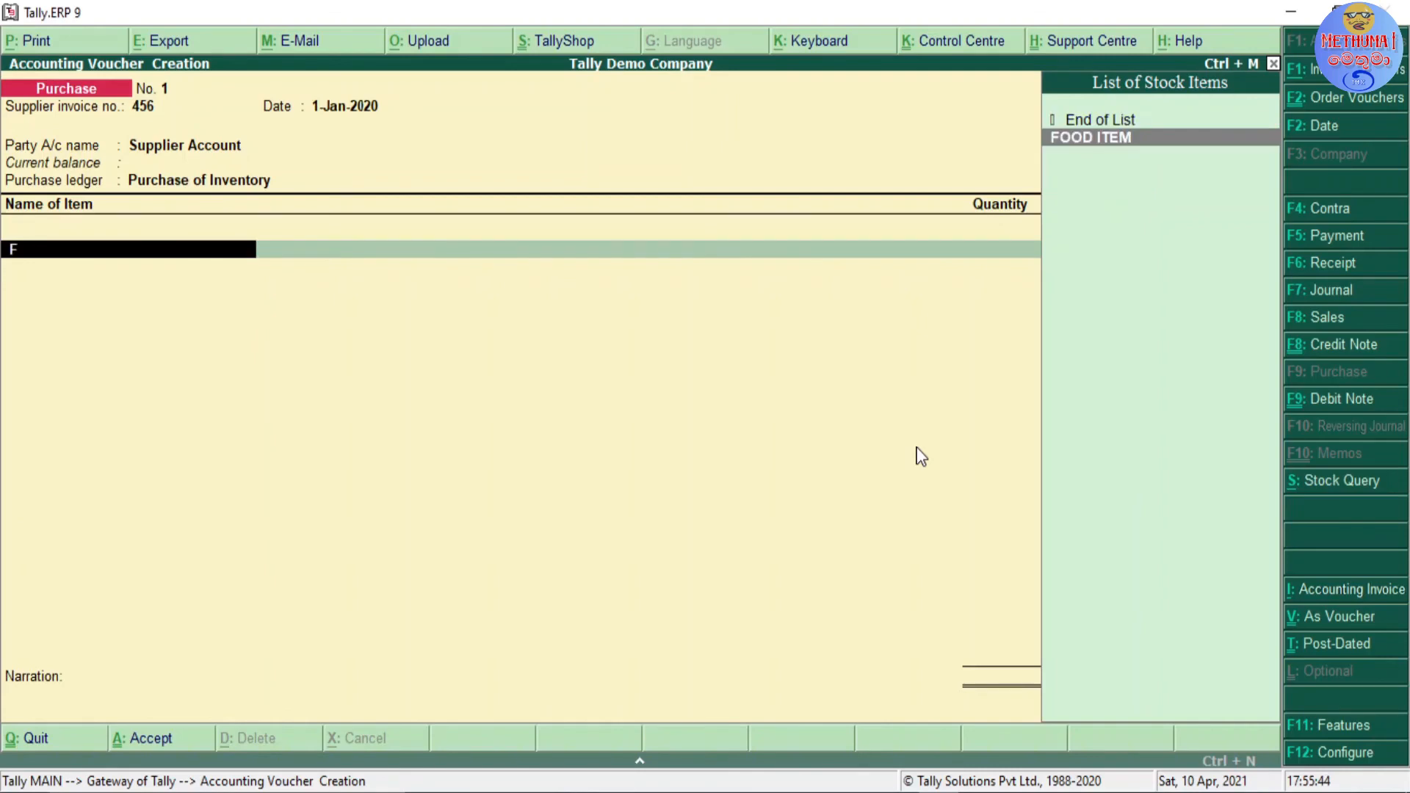
{"action": "key", "text": "Return"}
{"action": "key", "text": "Return"}
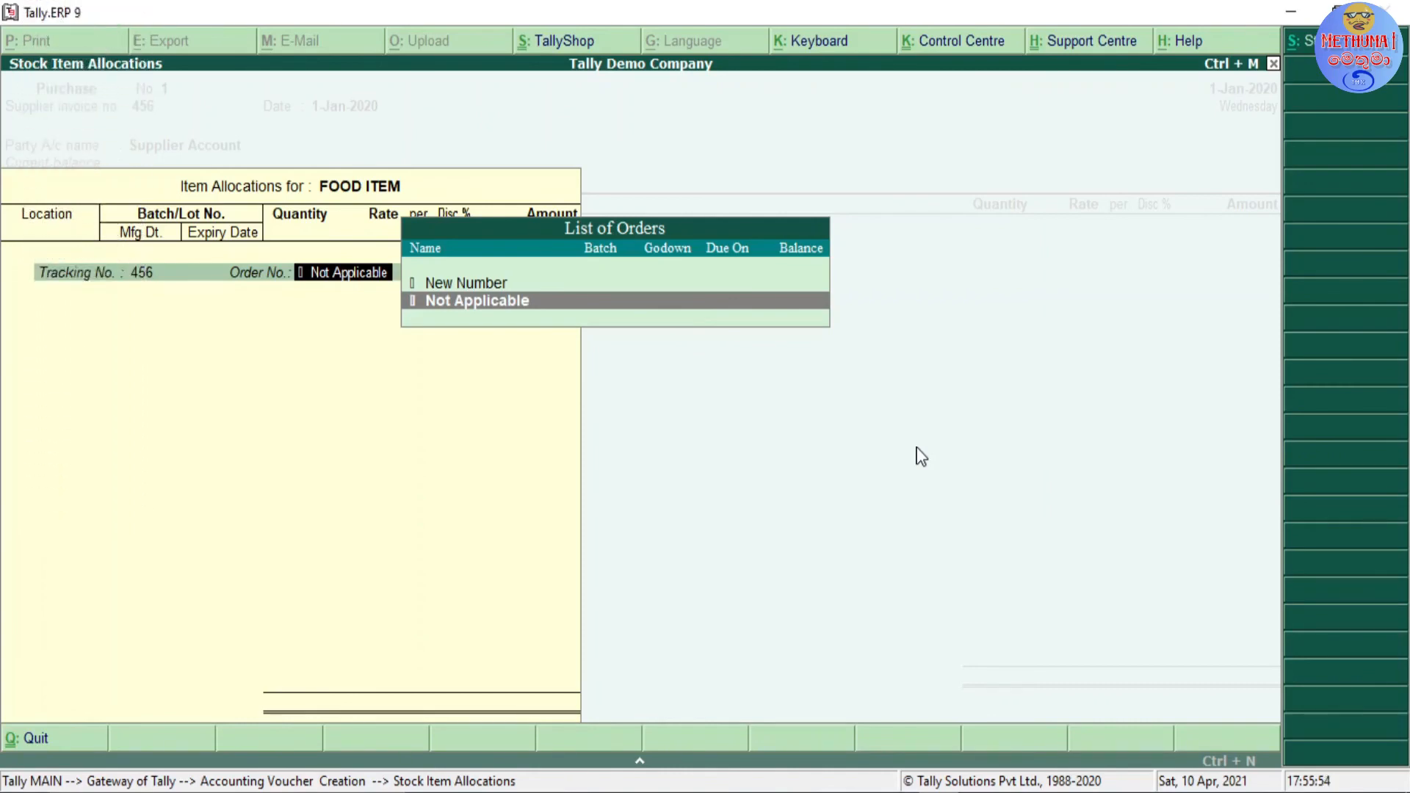
{"action": "key", "text": "Up"}
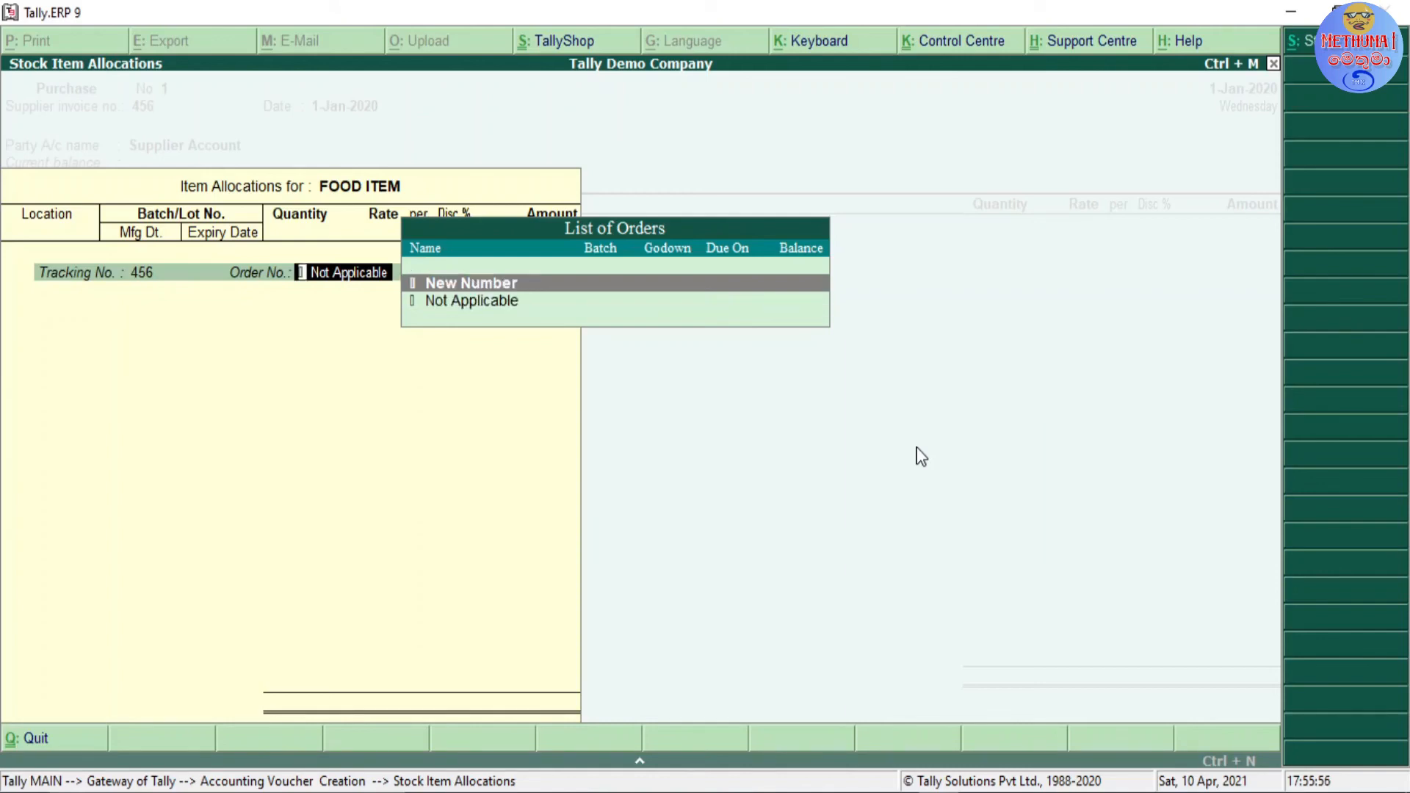
{"action": "key", "text": "Down"}
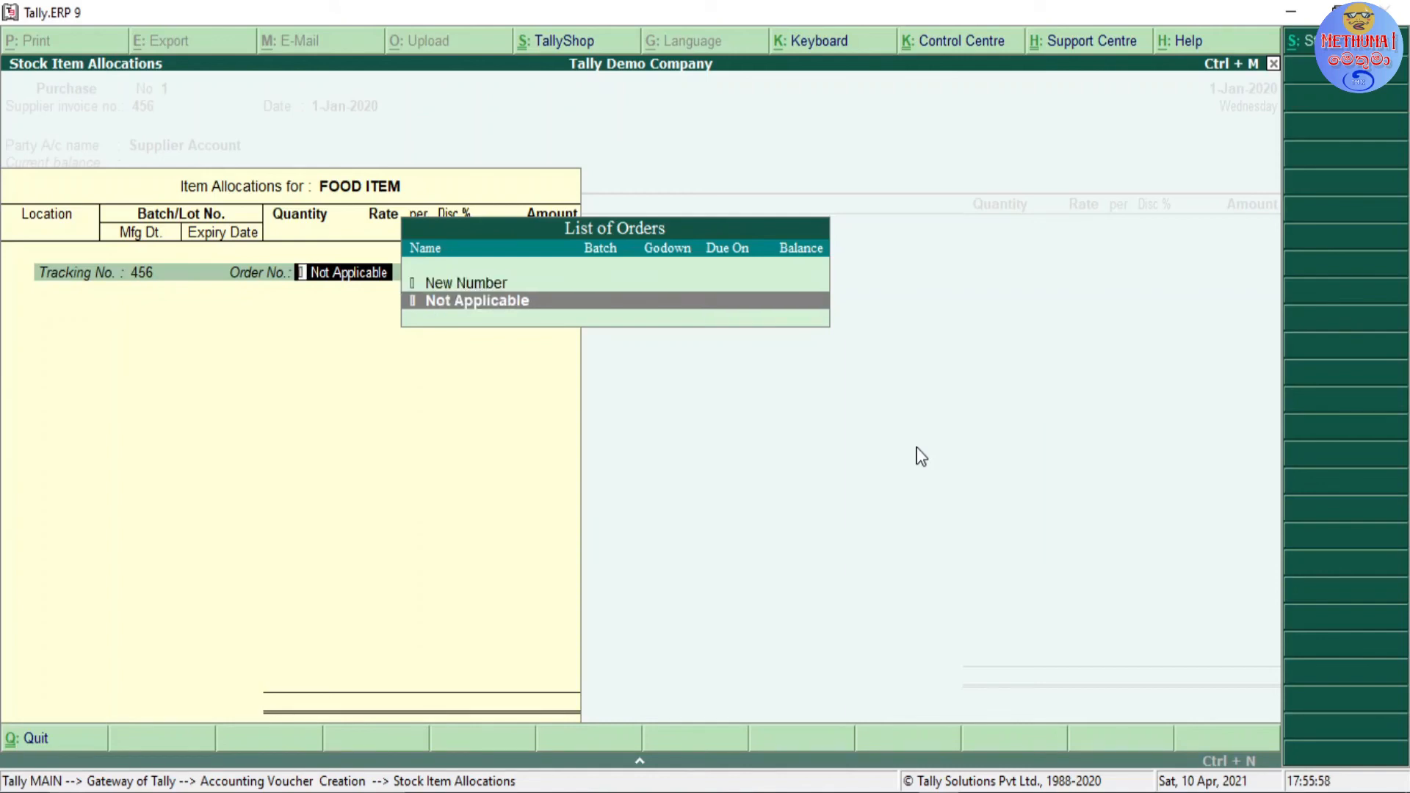
{"action": "key", "text": "Return"}
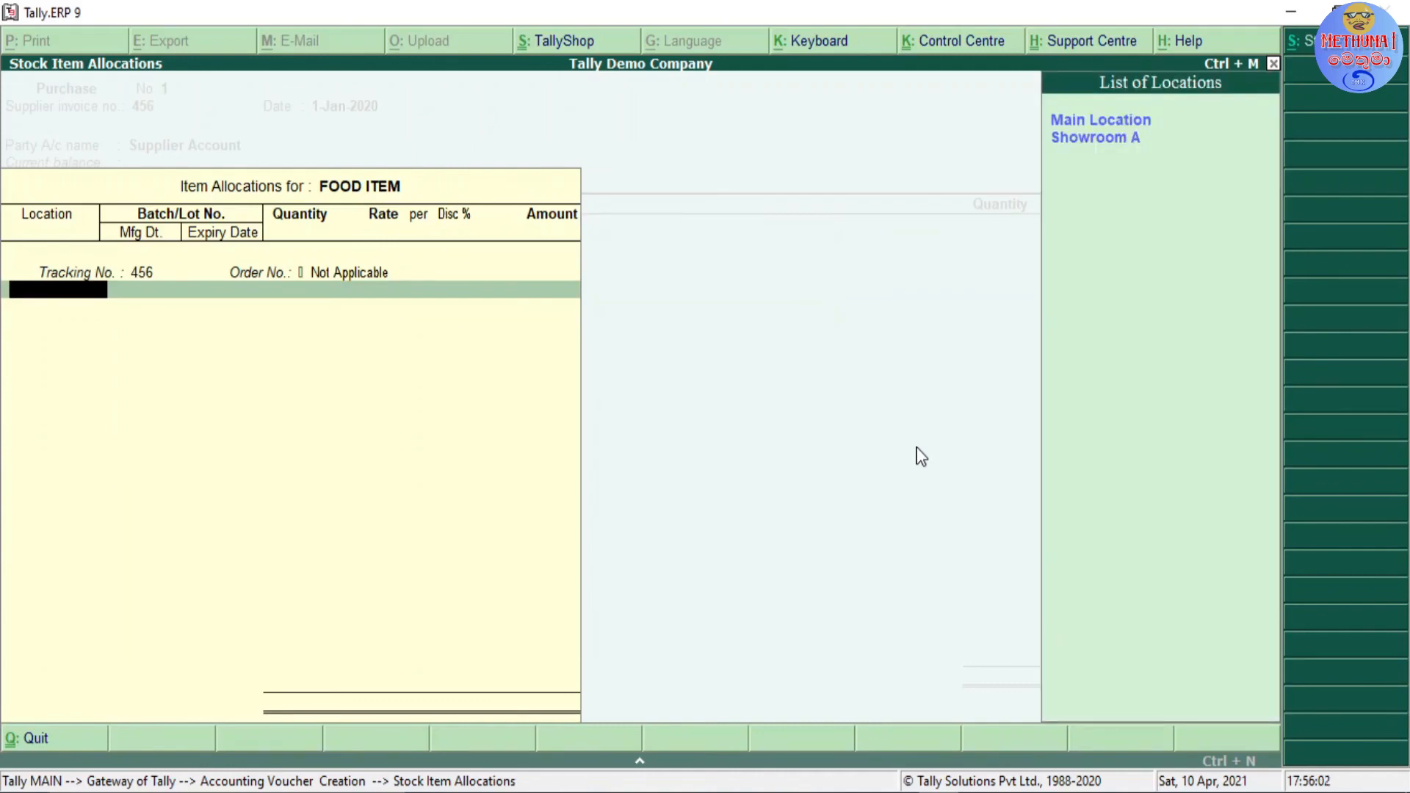
Step: Allocate 25 Nos at a rate of 40 to Main Location under a new batch number BAT-01
{"action": "key", "text": "Return"}
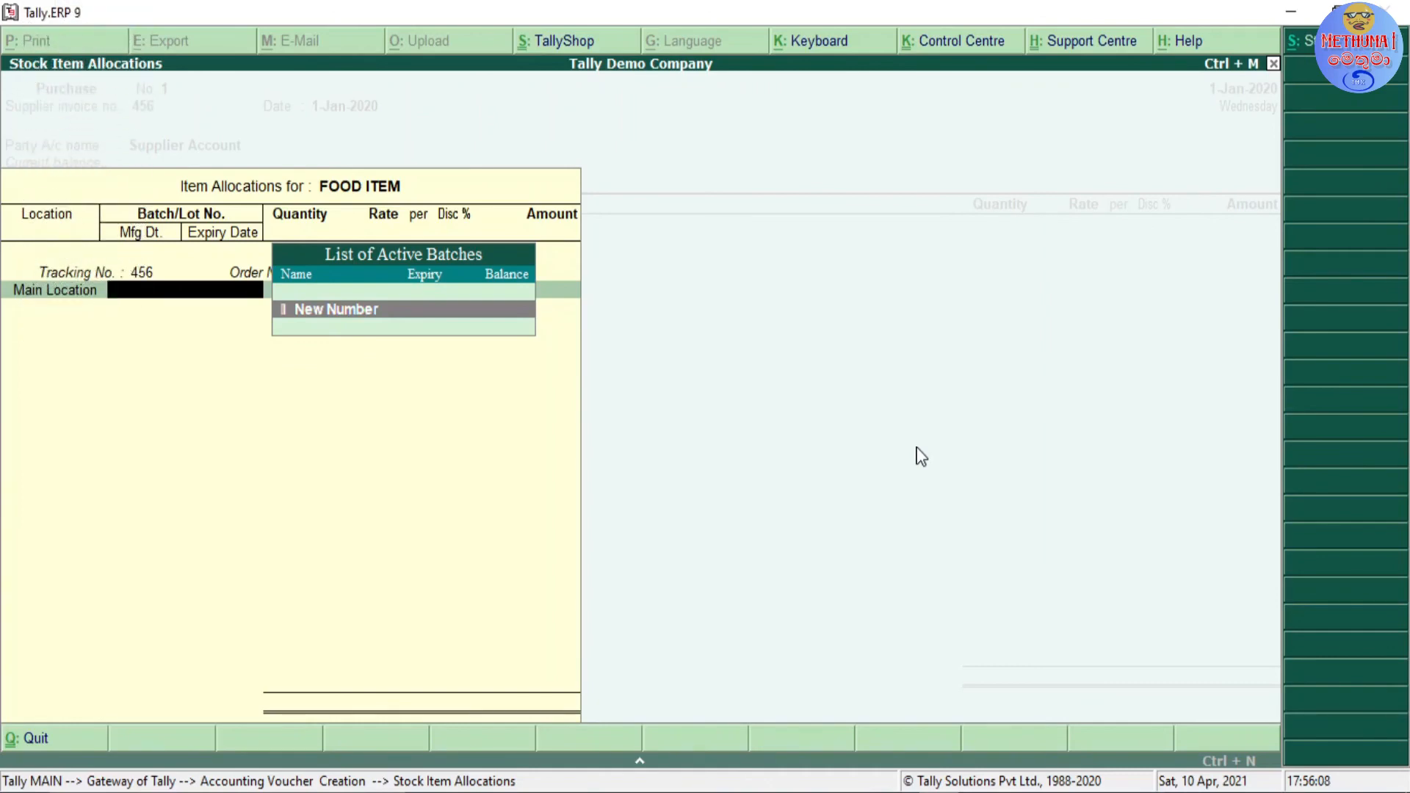
{"action": "key", "text": "Return"}
{"action": "type", "text": "BAT"}
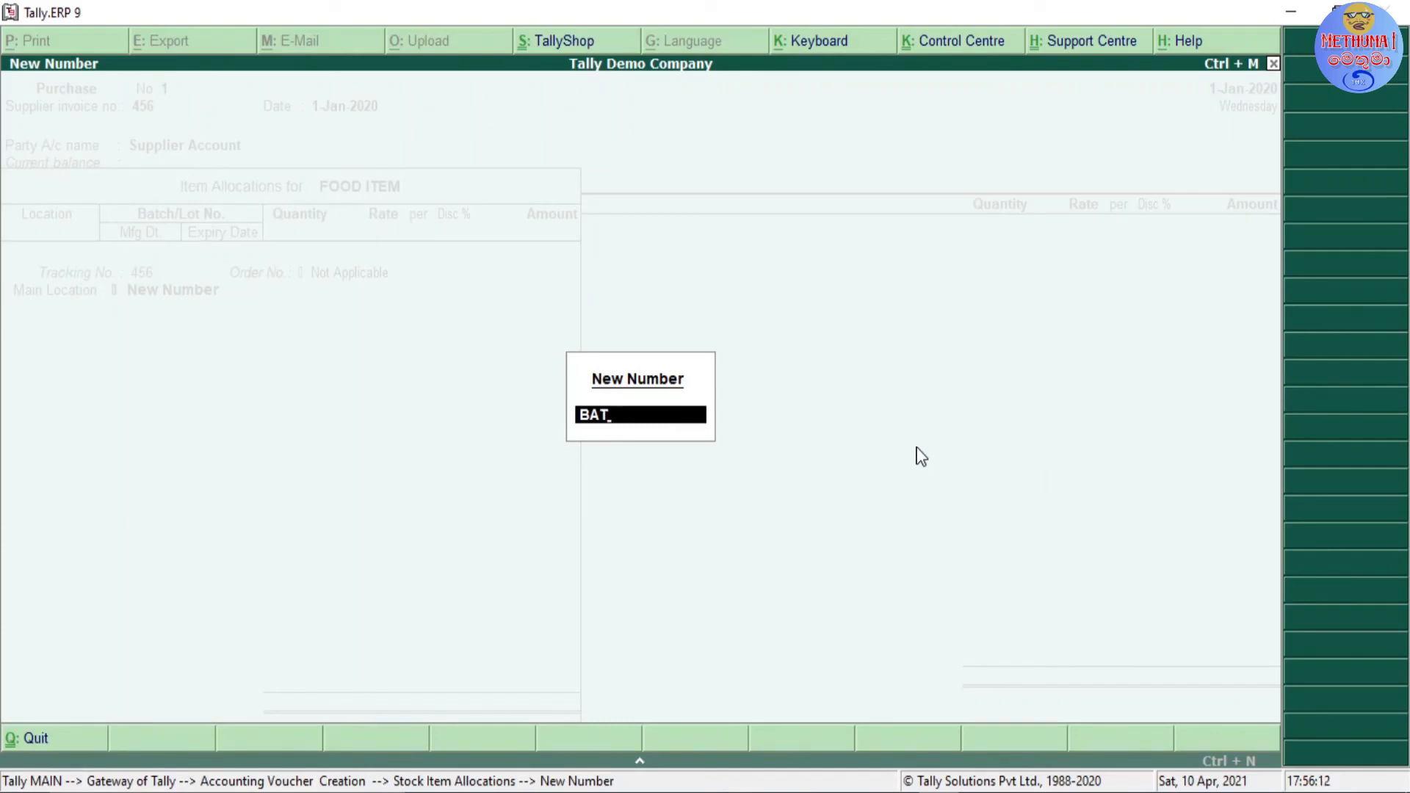
{"action": "type", "text": "-01"}
{"action": "key", "text": "Return"}
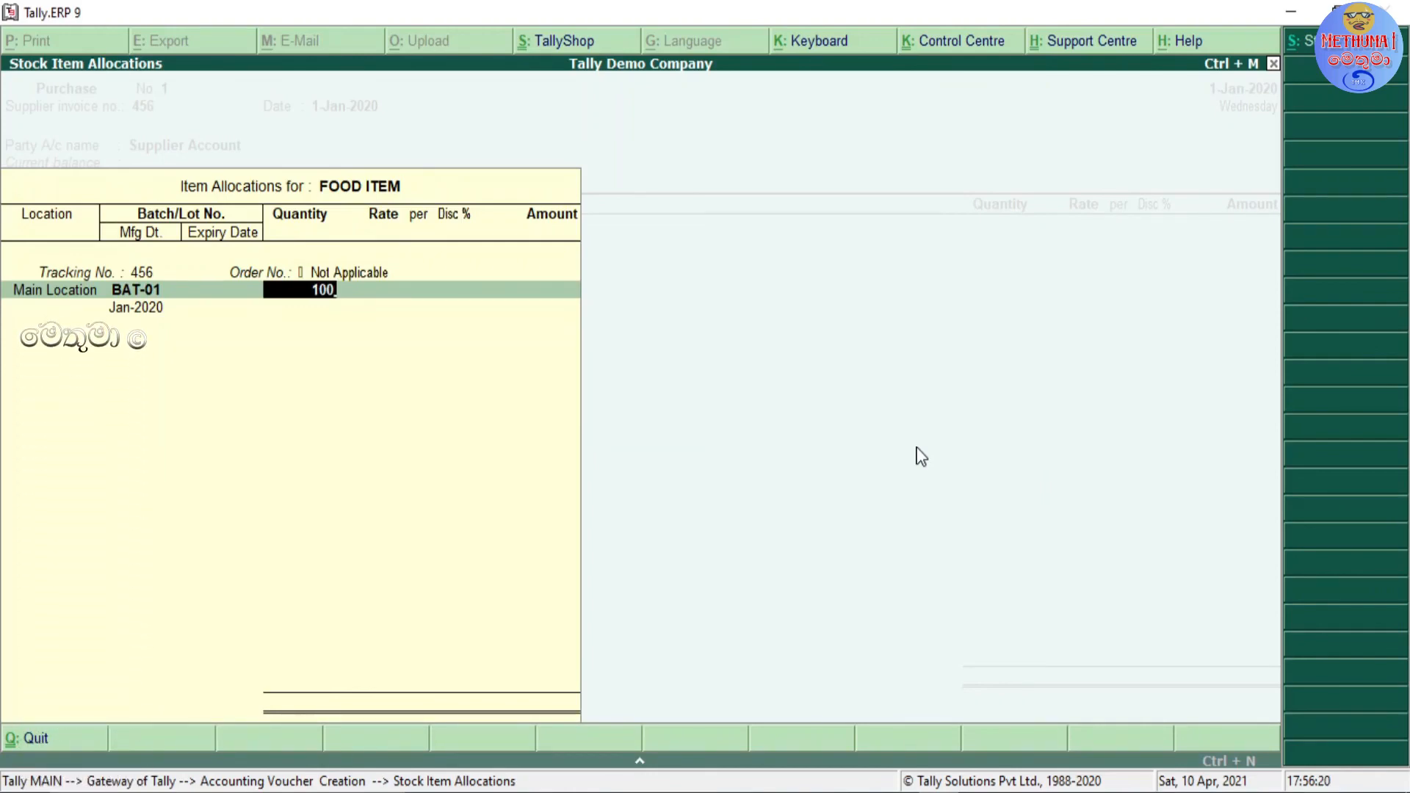
{"action": "type", "text": "25"}
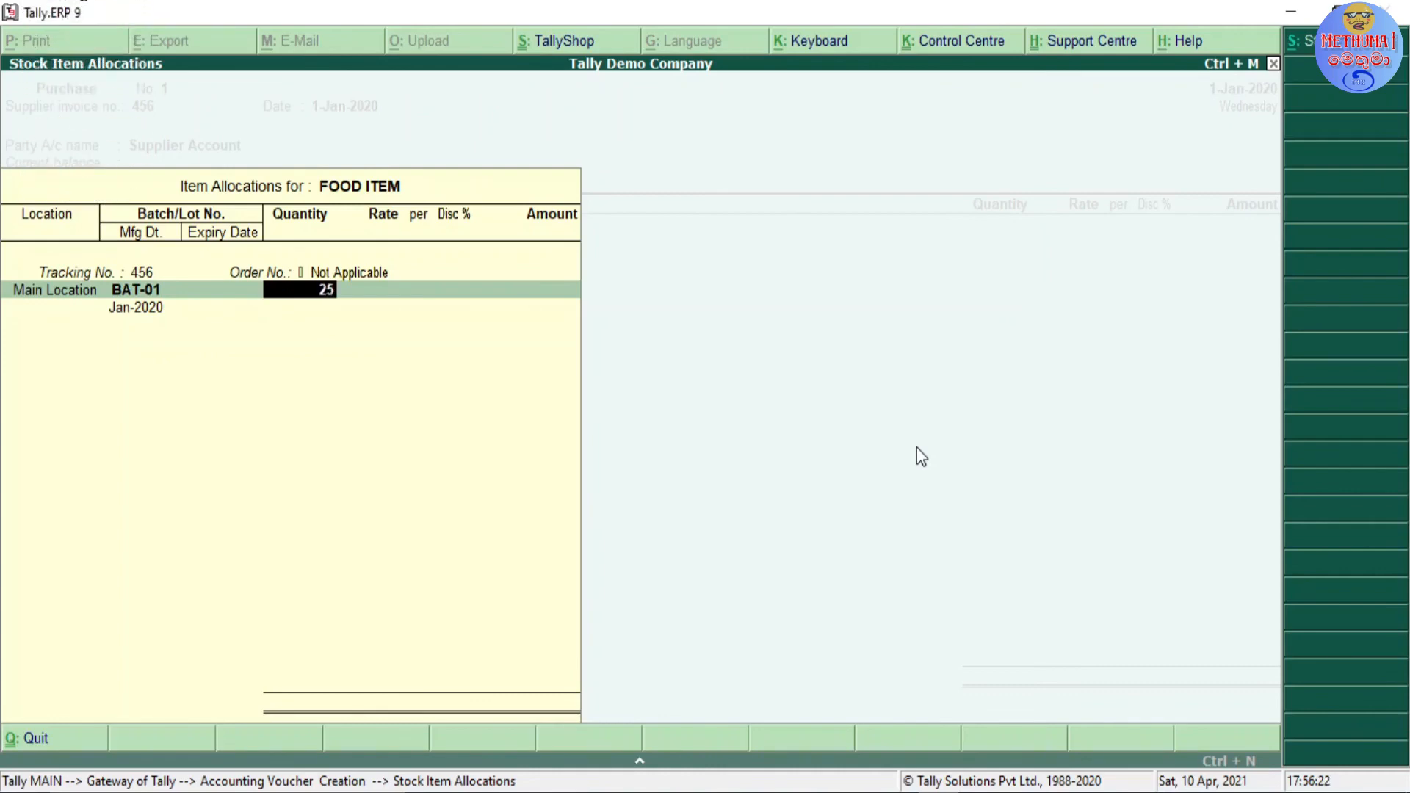
{"action": "key", "text": "Return"}
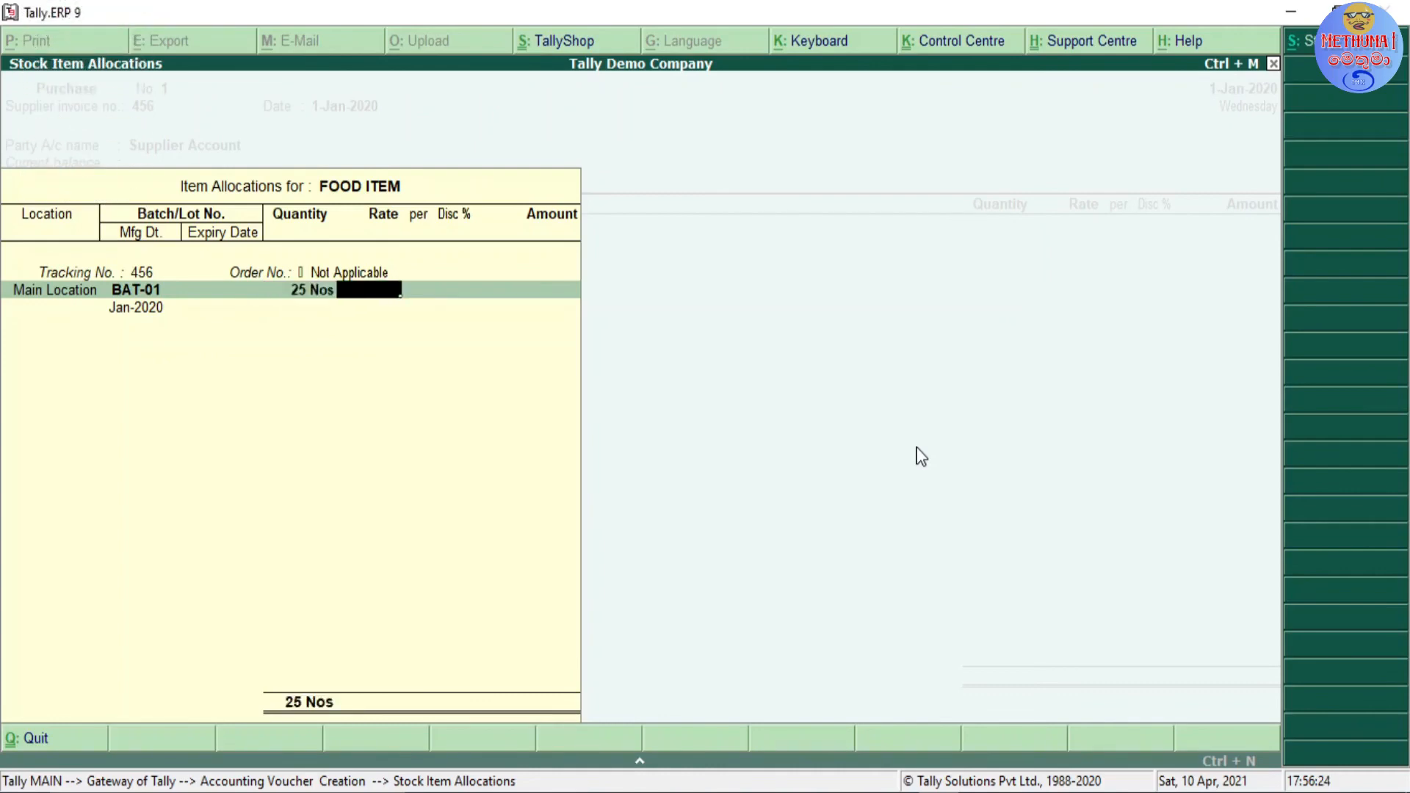
{"action": "type", "text": "40"}
{"action": "key", "text": "Return"}
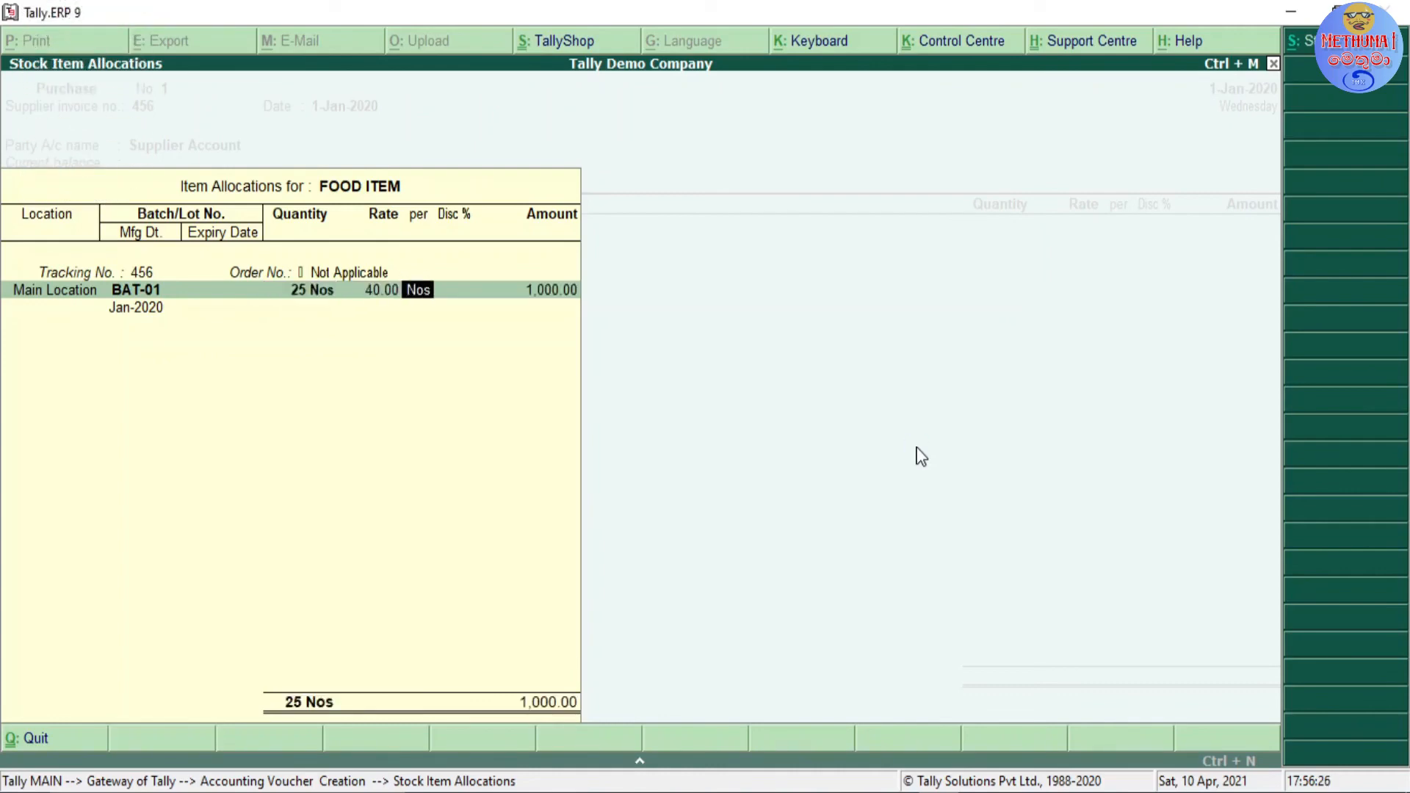
{"action": "key", "text": "Return"}
{"action": "key", "text": "Return"}
{"action": "key", "text": "Return"}
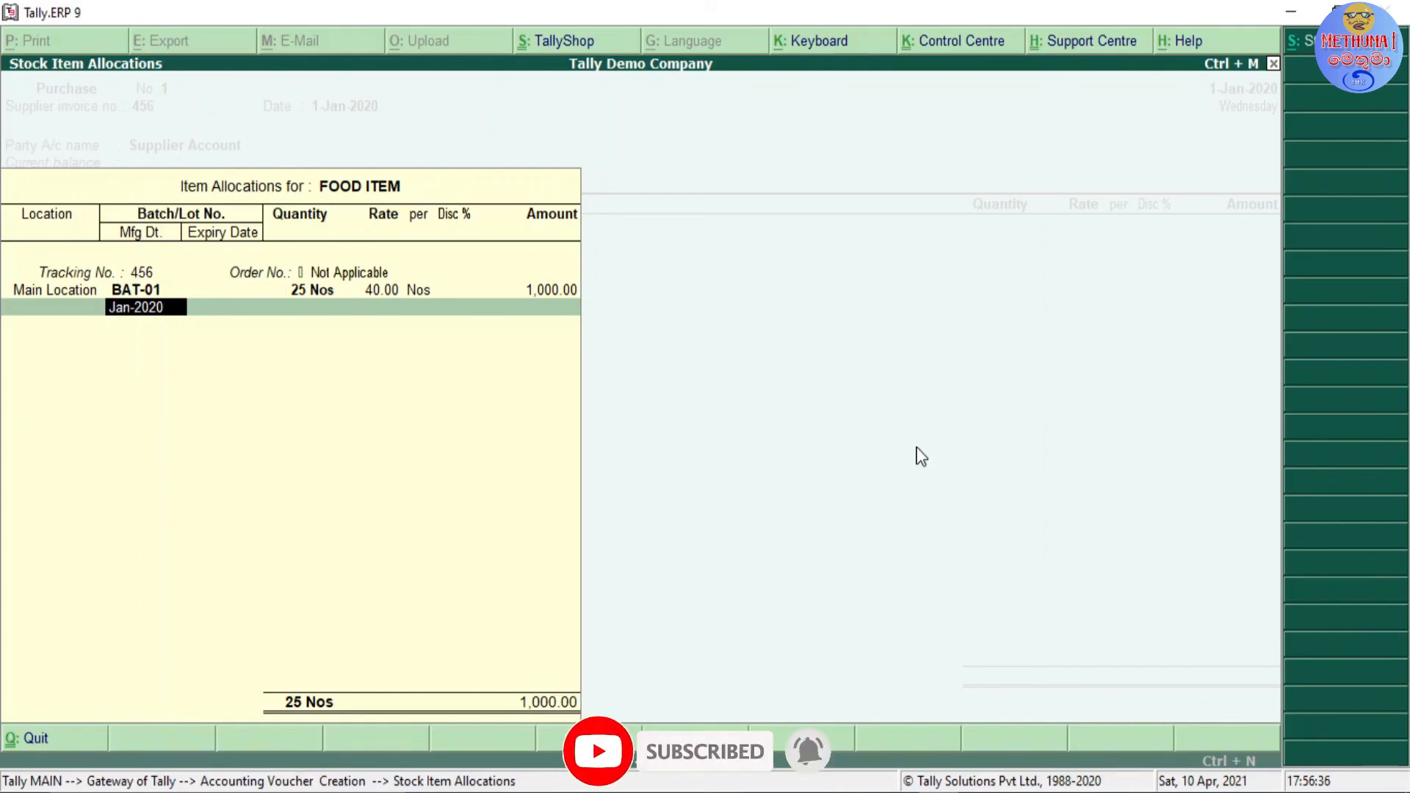
Step: Keep the manufacturing date of batch BAT-01 at Jan-2020 and set its expiry date to 31-Dec-2022
{"action": "key", "text": "Return"}
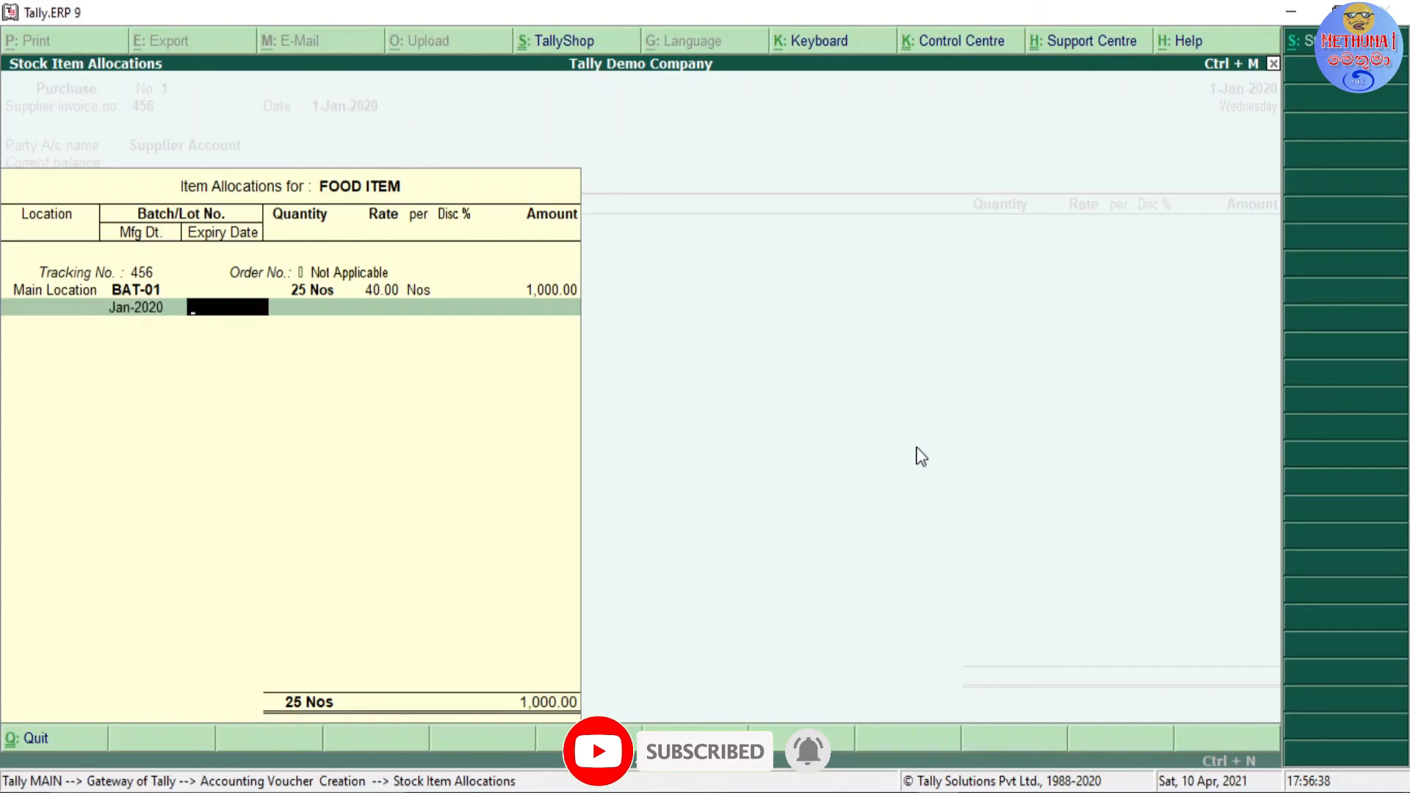
{"action": "type", "text": "31"}
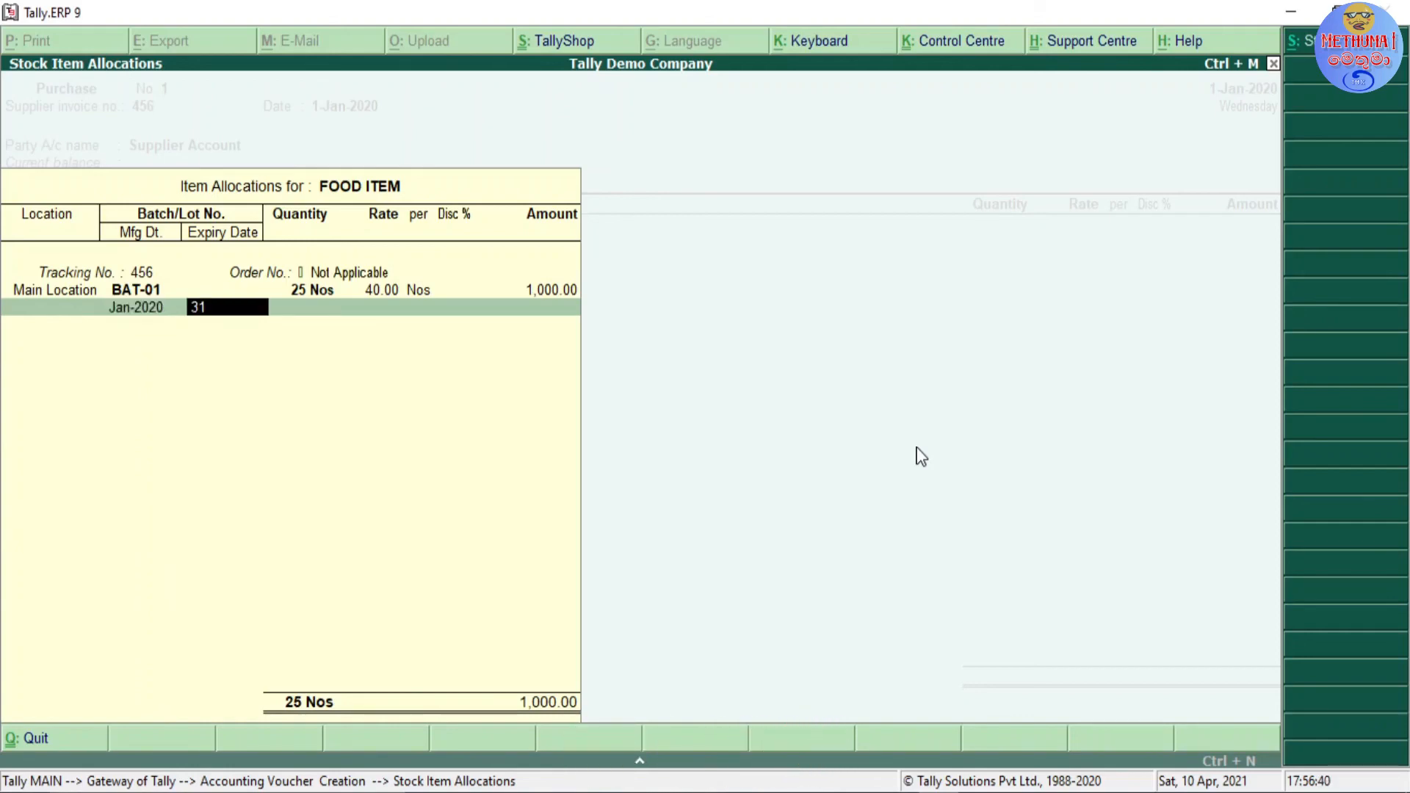
{"action": "type", "text": "-12-2022"}
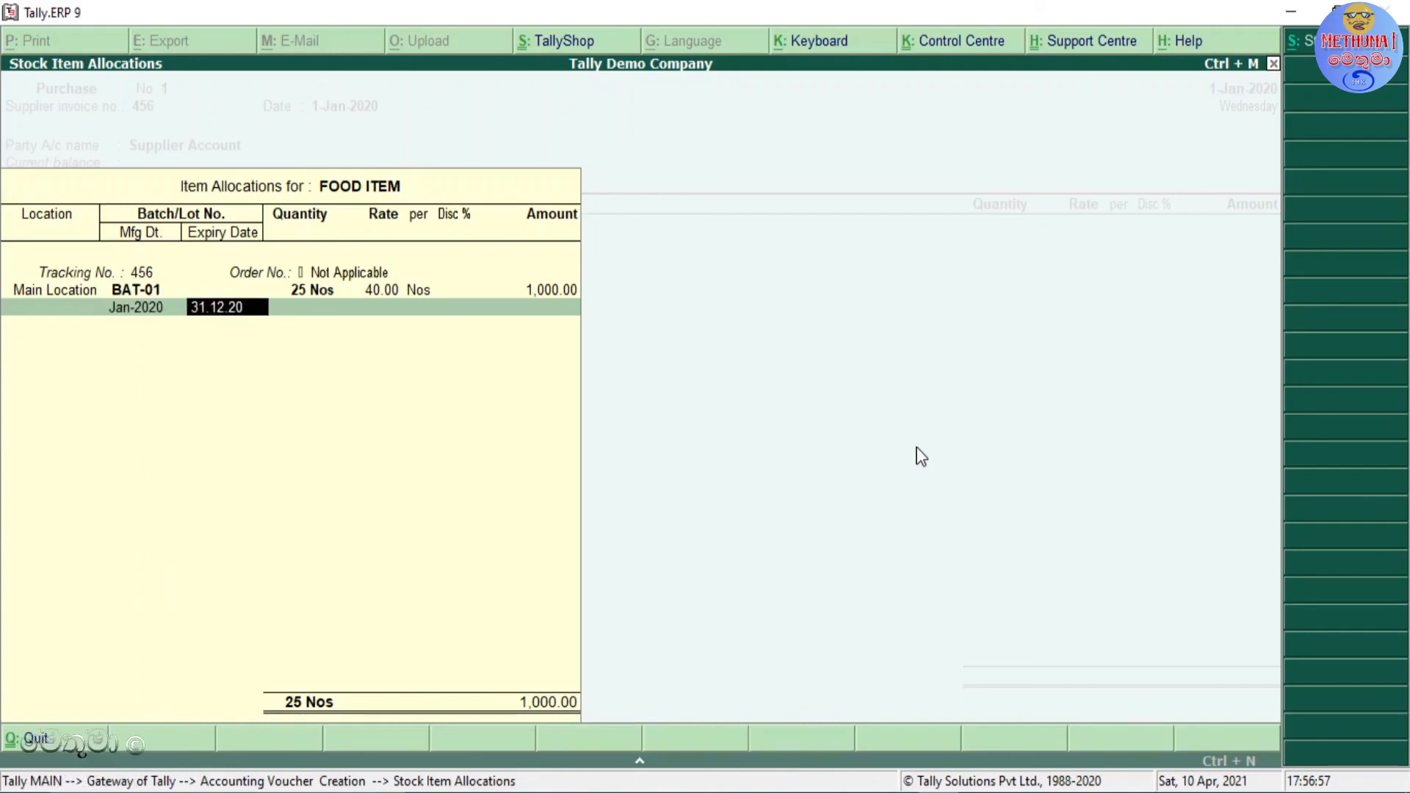
{"action": "key", "text": "Return"}
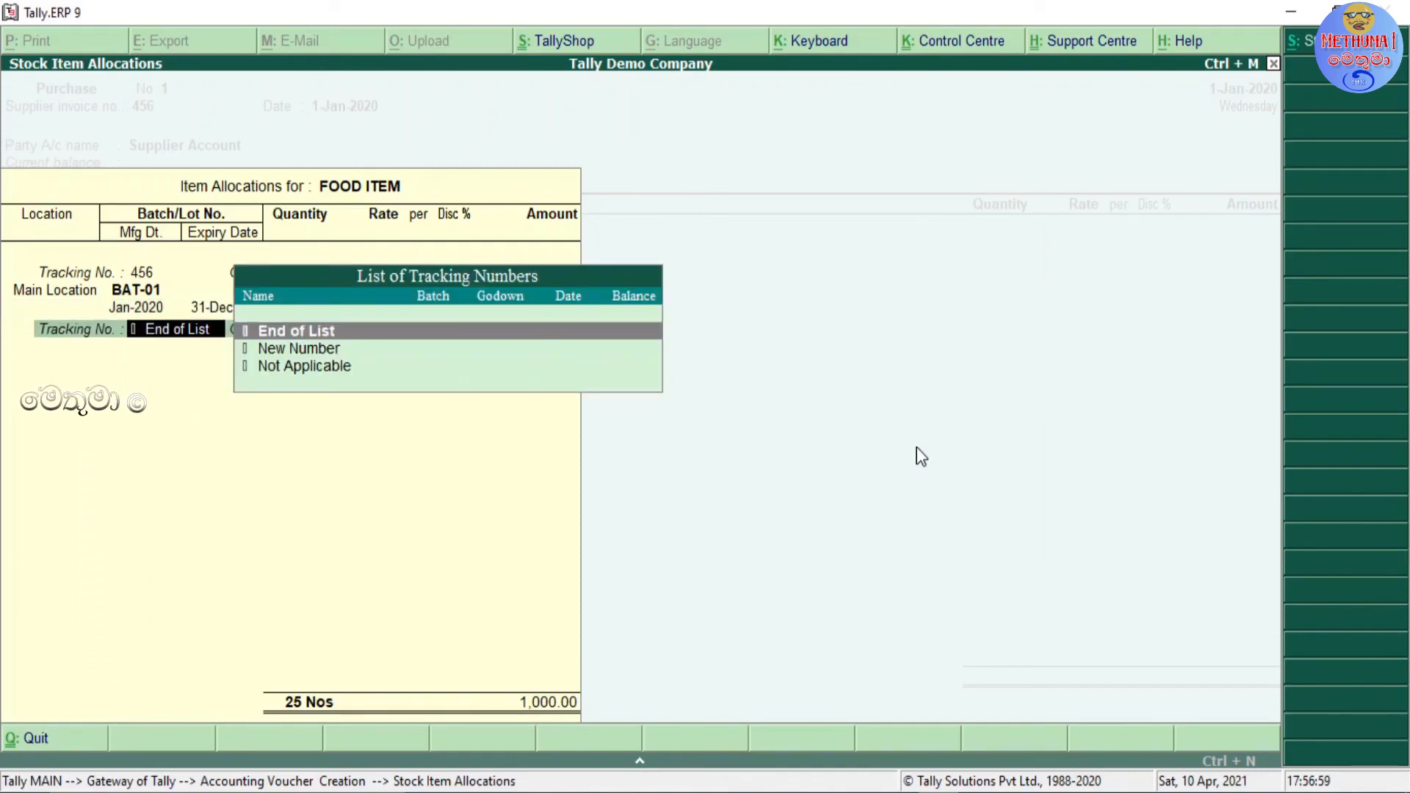
Step: Re-enter the manufacturing date of batch BAT-01 as January 2020 and finish the FOOD ITEM allocation
{"action": "key", "text": "BackSpace"}
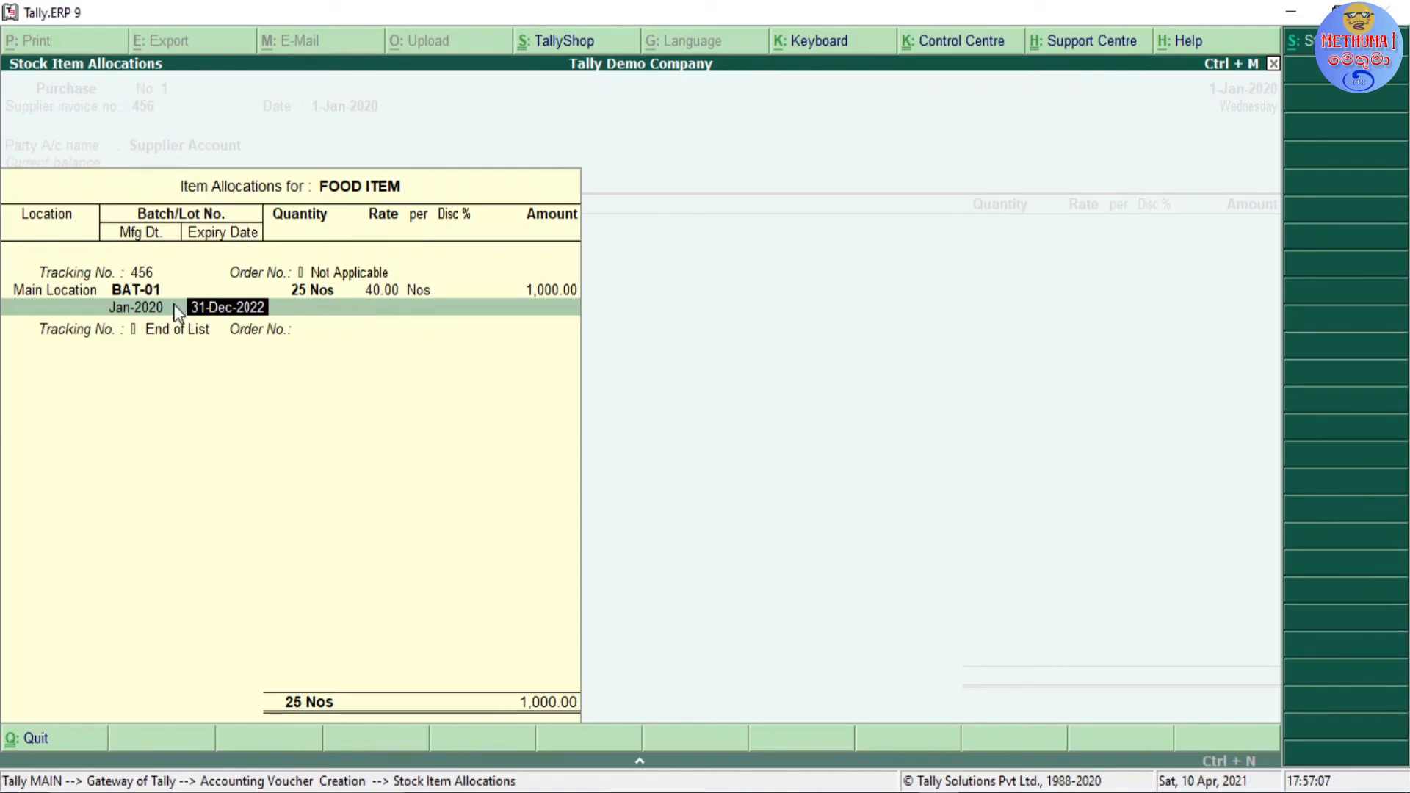
{"action": "key", "text": "BackSpace"}
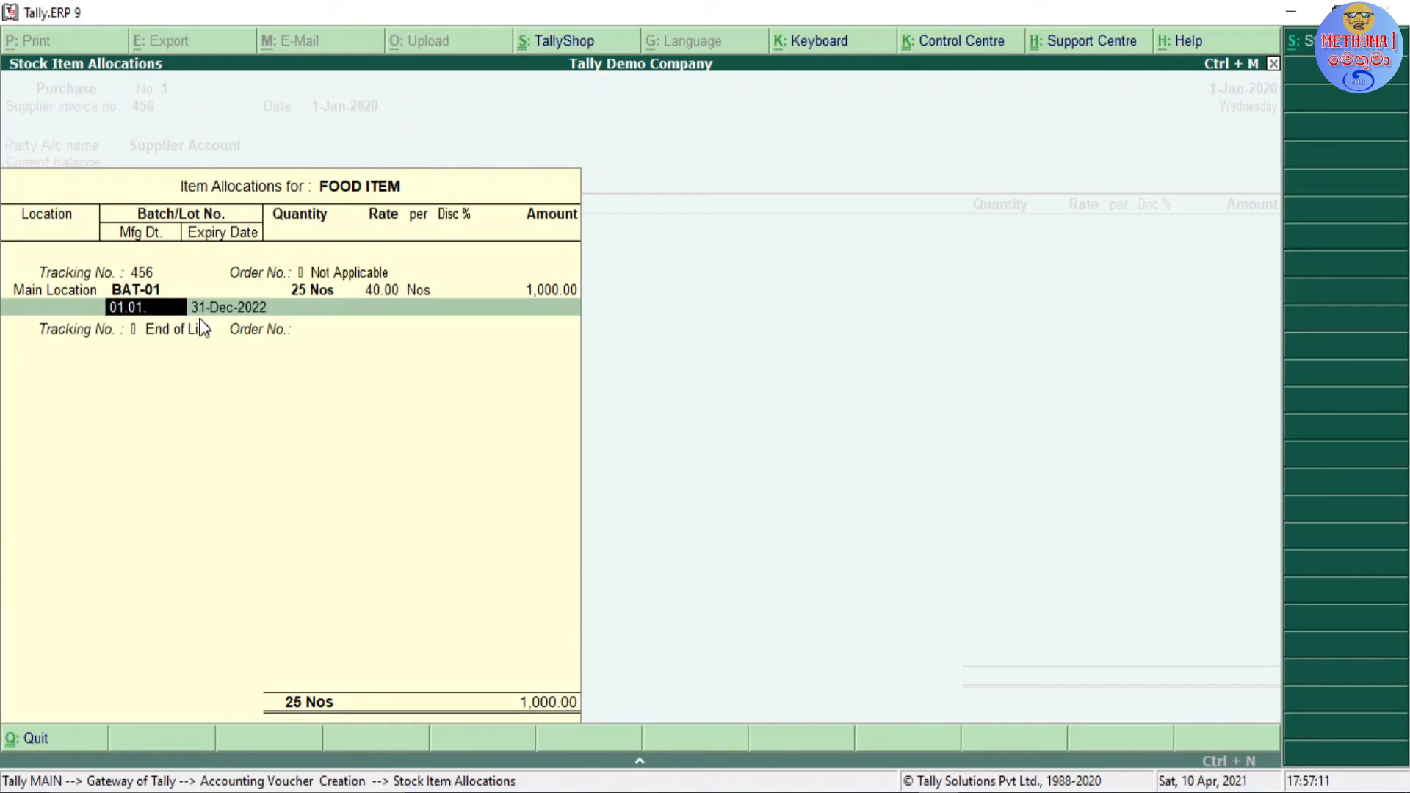
{"action": "key", "text": "Return"}
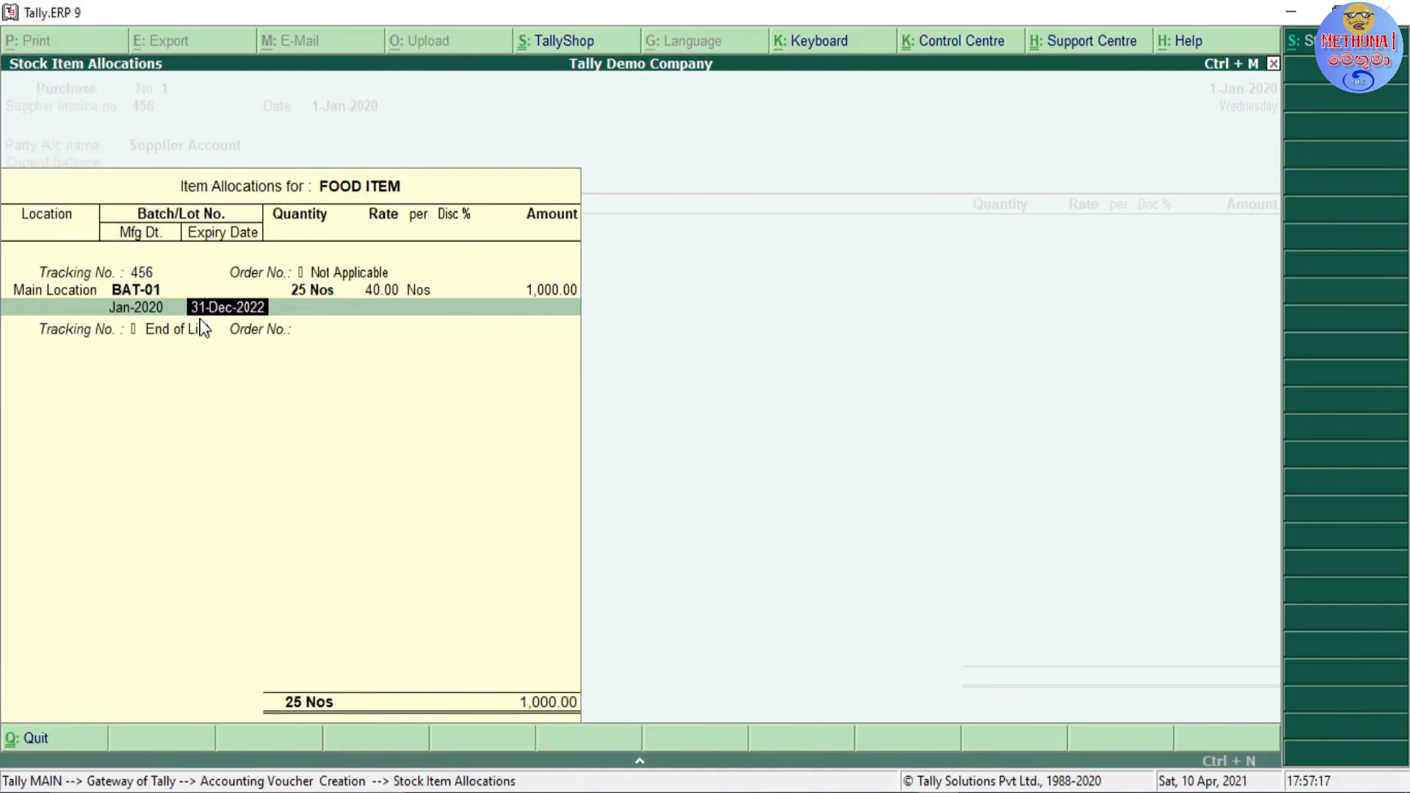
{"action": "key", "text": "Return"}
{"action": "key", "text": "Return"}
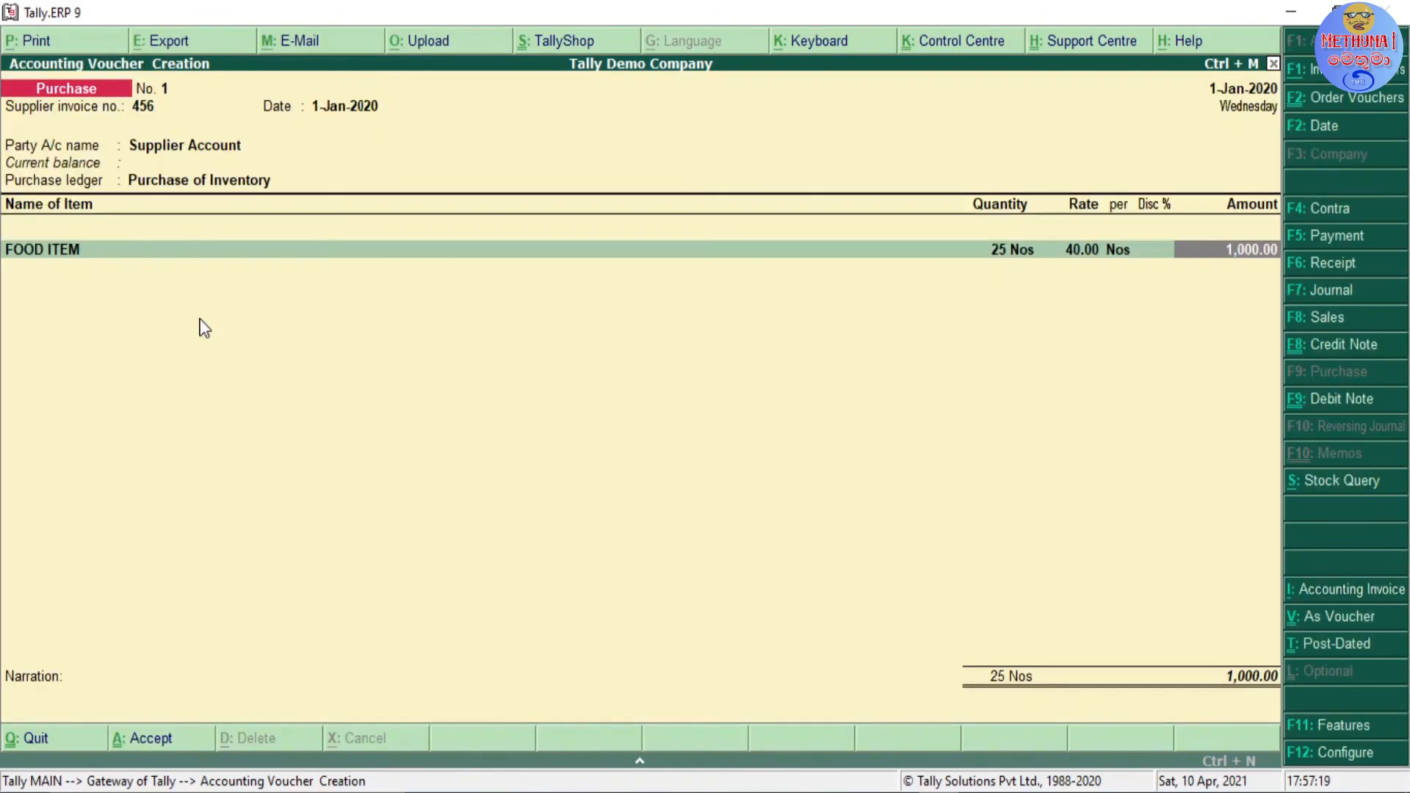